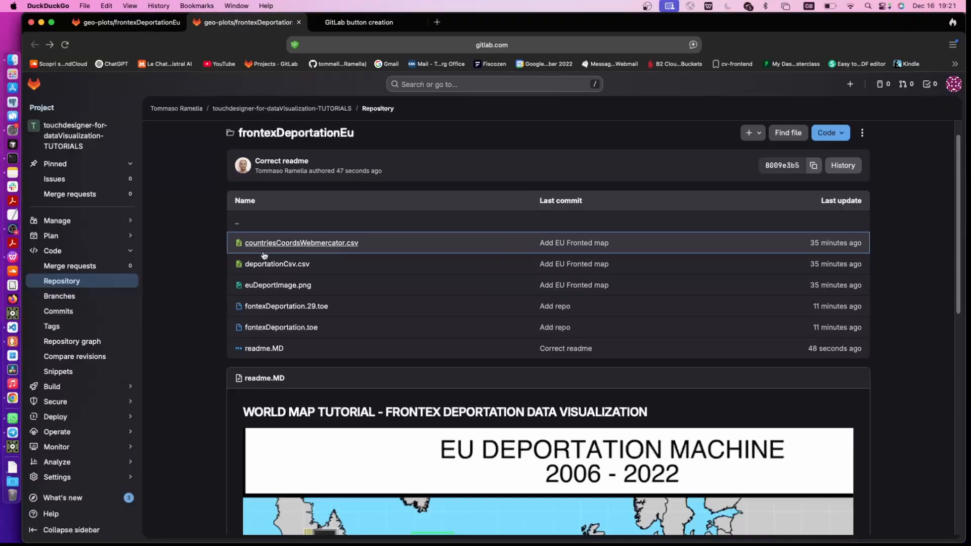
Download countriesCoordsWebmercator.csv from the frontexDeportationEu repository folder and return to the folder's file list
{"action": "left_click", "coordinate": [278, 245]}
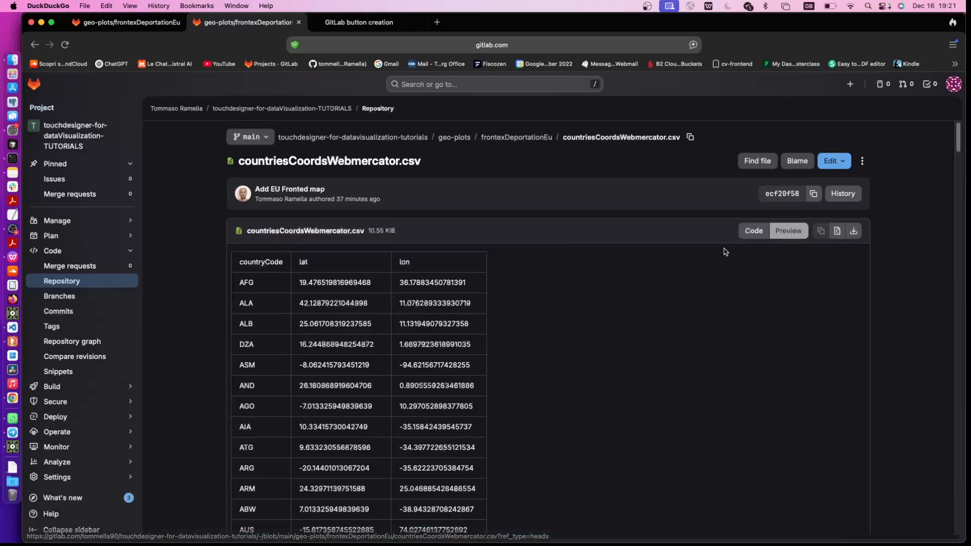
{"action": "left_click", "coordinate": [836, 230]}
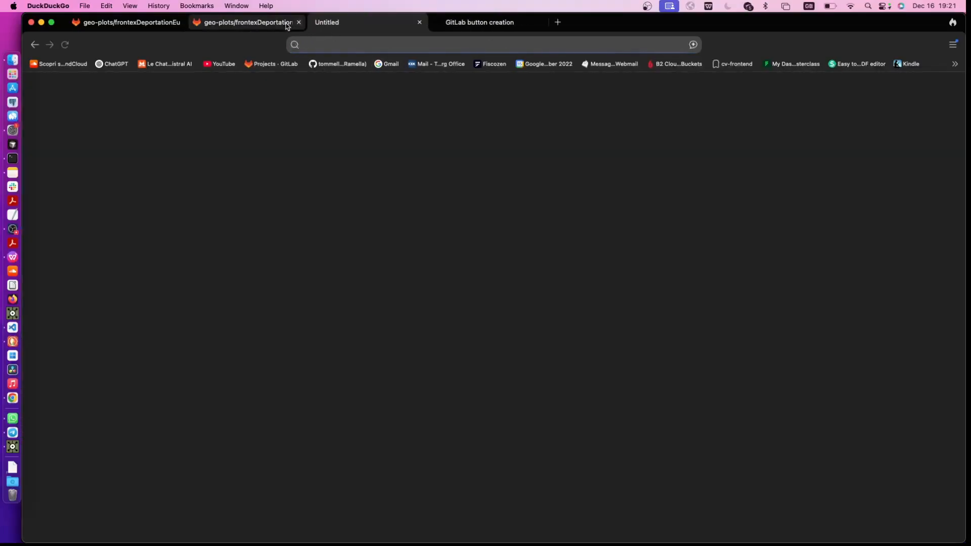
{"action": "left_click", "coordinate": [273, 26]}
{"action": "left_click", "coordinate": [35, 48]}
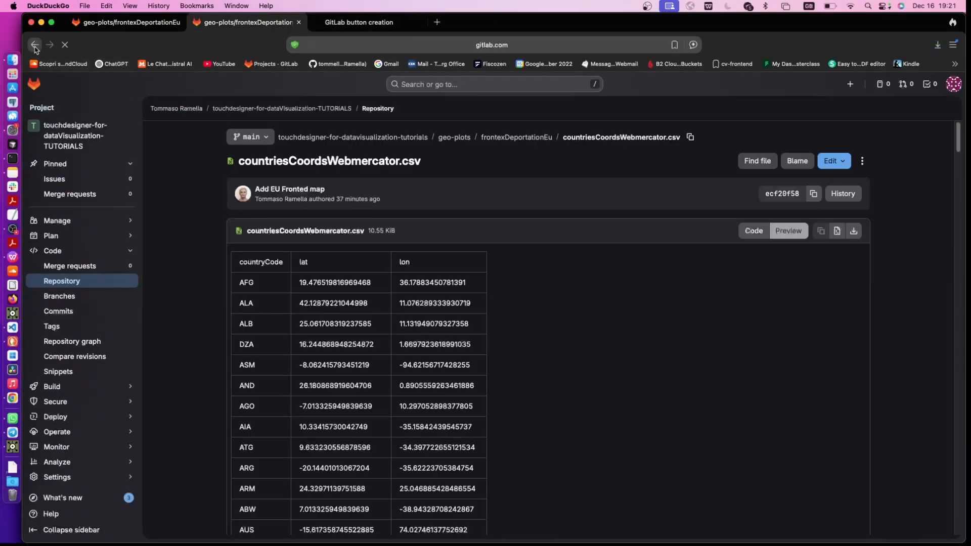
Download deportationCsv.csv from the repository and return to the frontexDeportationEu folder listing
{"action": "left_click", "coordinate": [274, 293]}
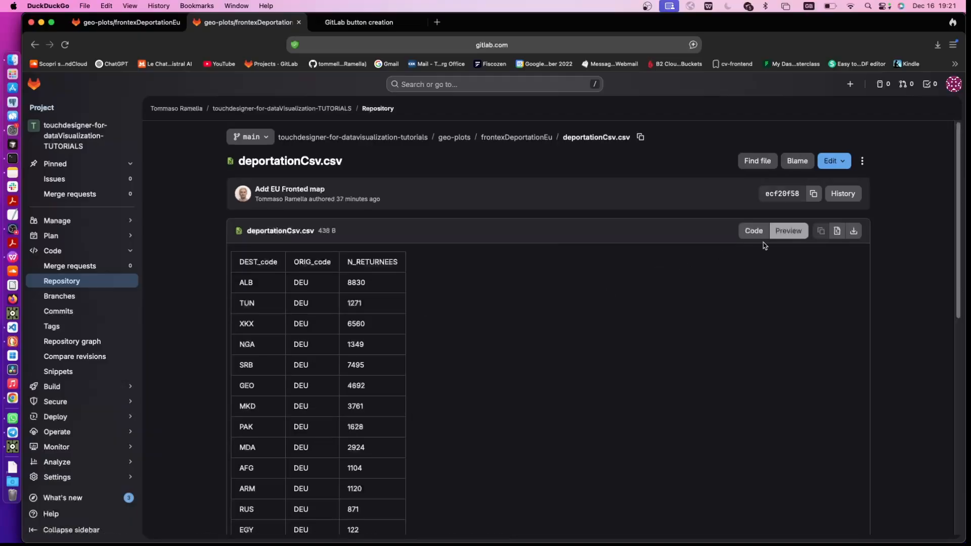
{"action": "left_click", "coordinate": [853, 230]}
{"action": "left_click", "coordinate": [34, 44]}
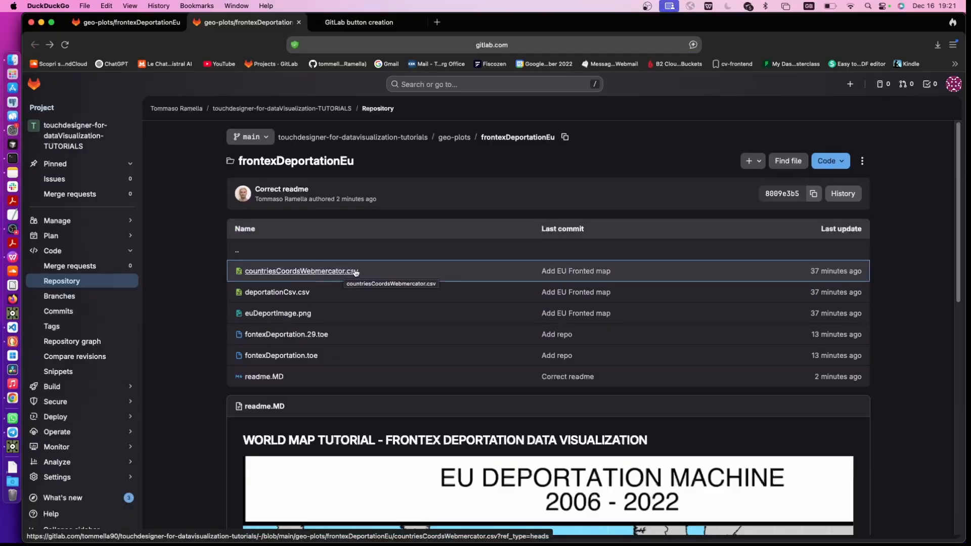
Download the country meshes through the link in the readme's download section
{"action": "scroll", "coordinate": [355, 272], "scroll_direction": "down", "scroll_amount": 10}
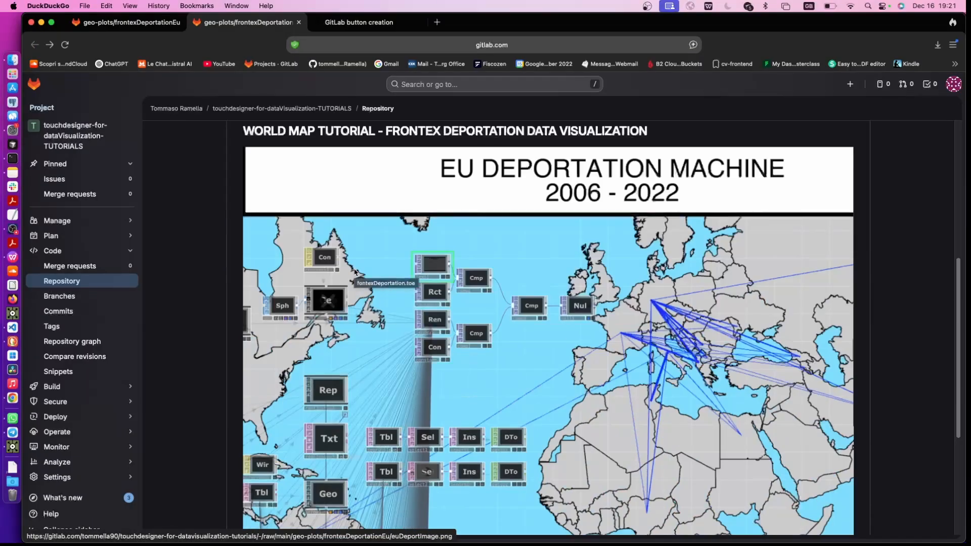
{"action": "scroll", "coordinate": [355, 270], "scroll_direction": "down", "scroll_amount": 2}
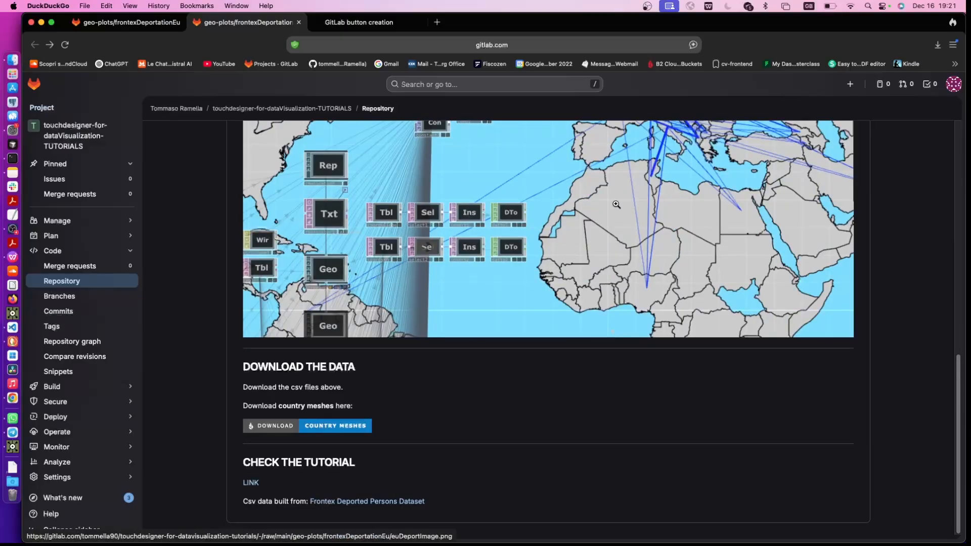
{"action": "left_click", "coordinate": [348, 426]}
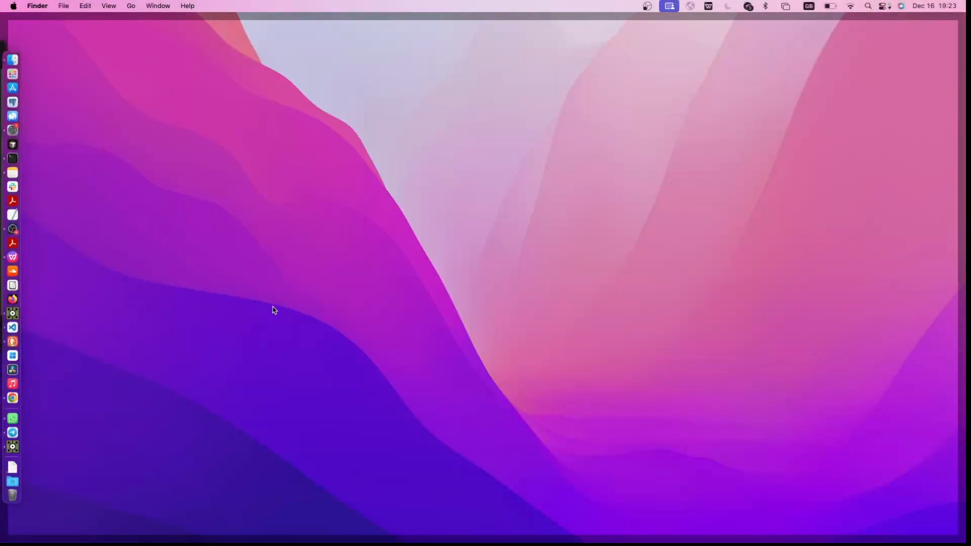
Create a new desktop folder in Finder named frontexEu and open it
{"action": "right_click", "coordinate": [270, 299]}
{"action": "left_click", "coordinate": [282, 301]}
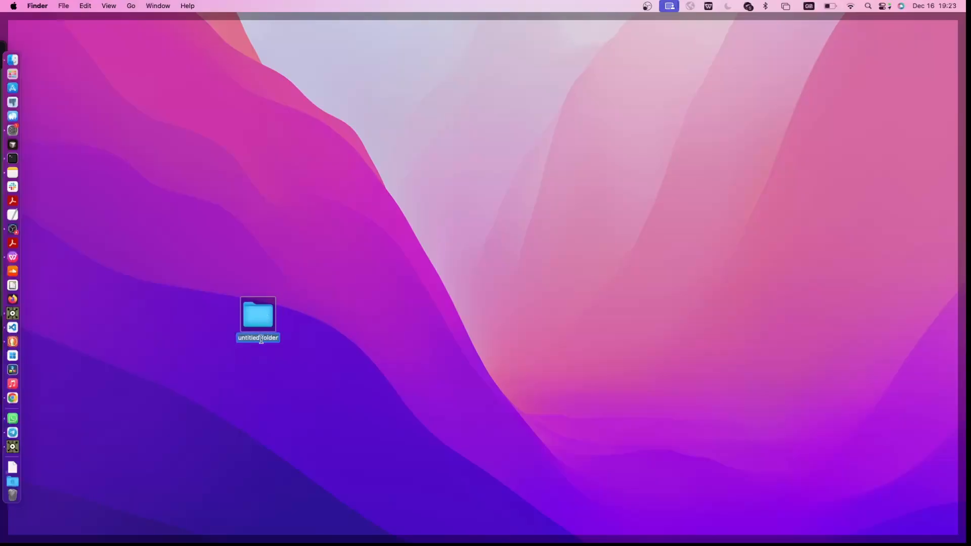
{"action": "type", "text": "frontexEu"}
{"action": "key", "text": "Return"}
{"action": "double_click", "coordinate": [268, 319]}
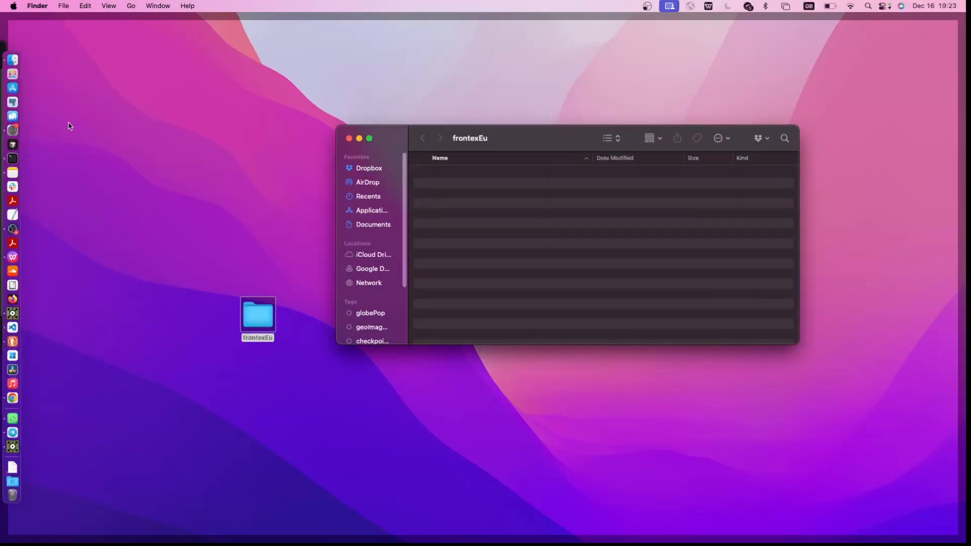
Move countriesCoordsWebmercator.csv, deportationCsv.csv and geoBoundaries0 1.zip from Downloads into the frontexEu folder
{"action": "left_click_drag", "start_coordinate": [500, 148], "coordinate": [297, 122]}
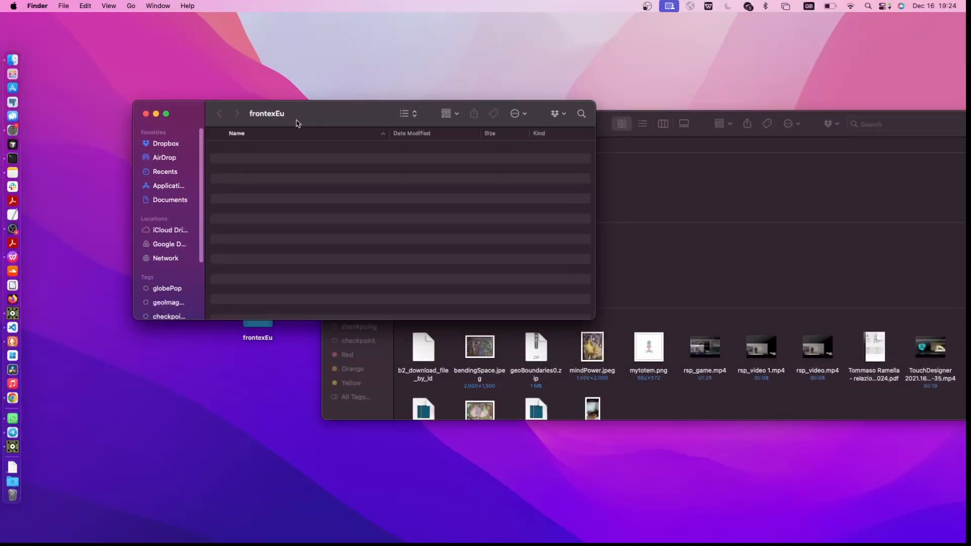
{"action": "left_click", "coordinate": [680, 152]}
{"action": "left_click_drag", "start_coordinate": [580, 193], "coordinate": [262, 191]}
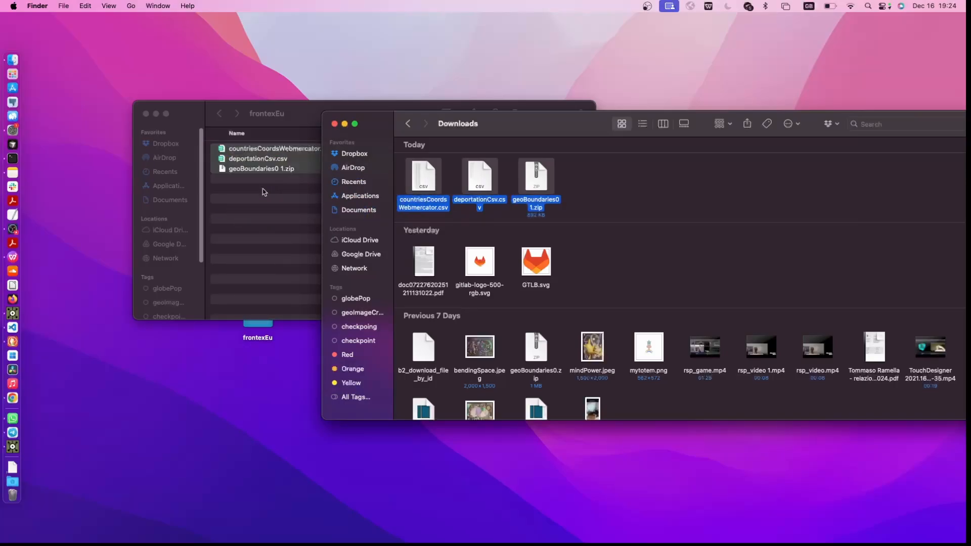
{"action": "left_click", "coordinate": [261, 200]}
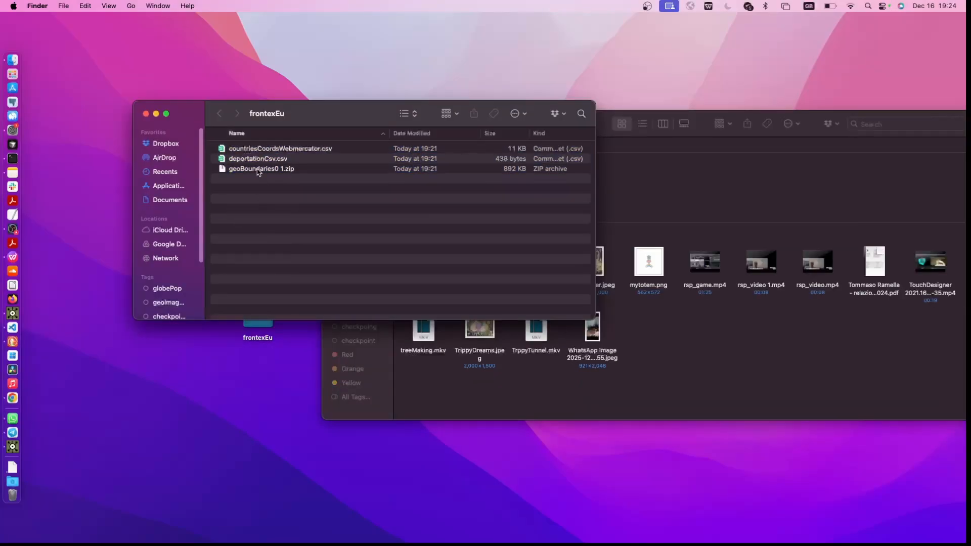
Extract geoBoundaries0 1.zip inside the frontexEu folder and move the zip archive to the trash
{"action": "left_click", "coordinate": [243, 170]}
{"action": "double_click", "coordinate": [251, 170]}
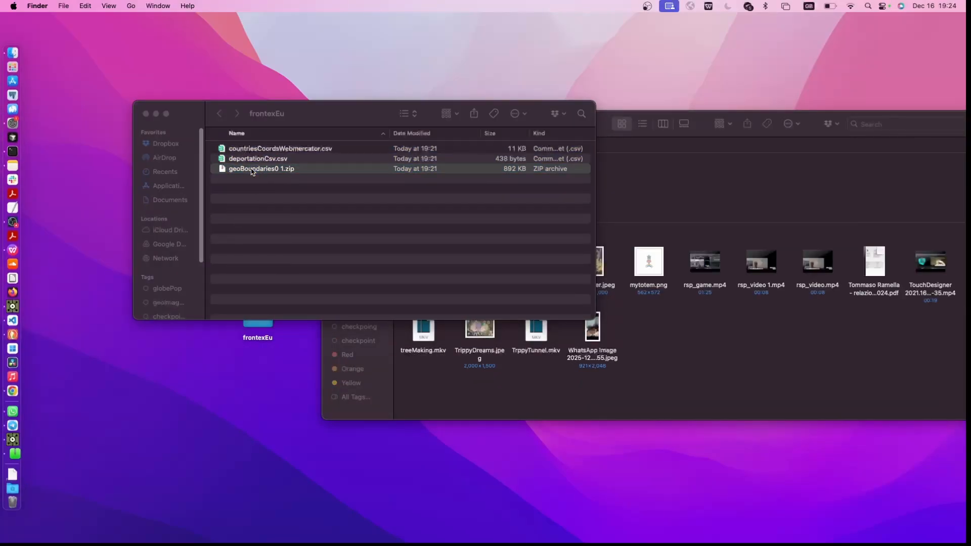
{"action": "left_click", "coordinate": [255, 188]}
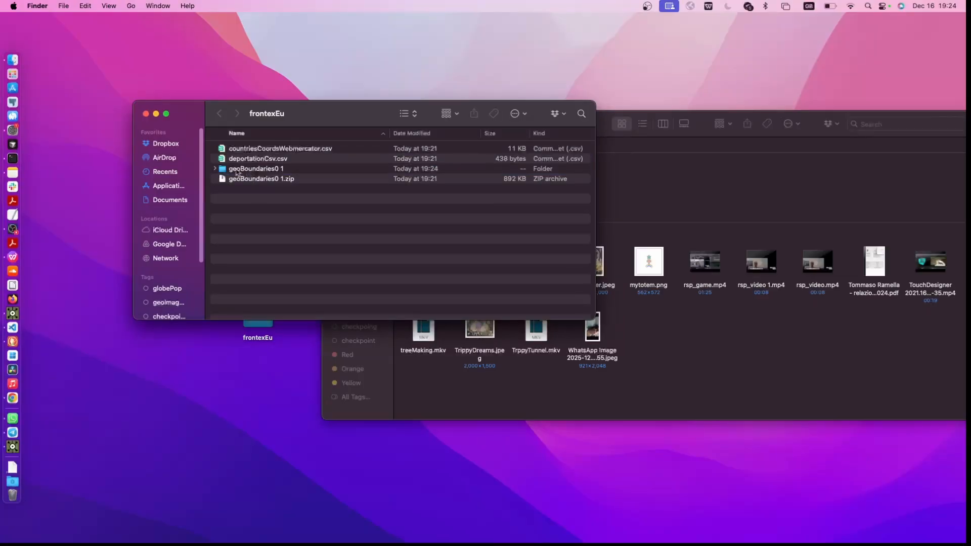
{"action": "right_click", "coordinate": [252, 181]}
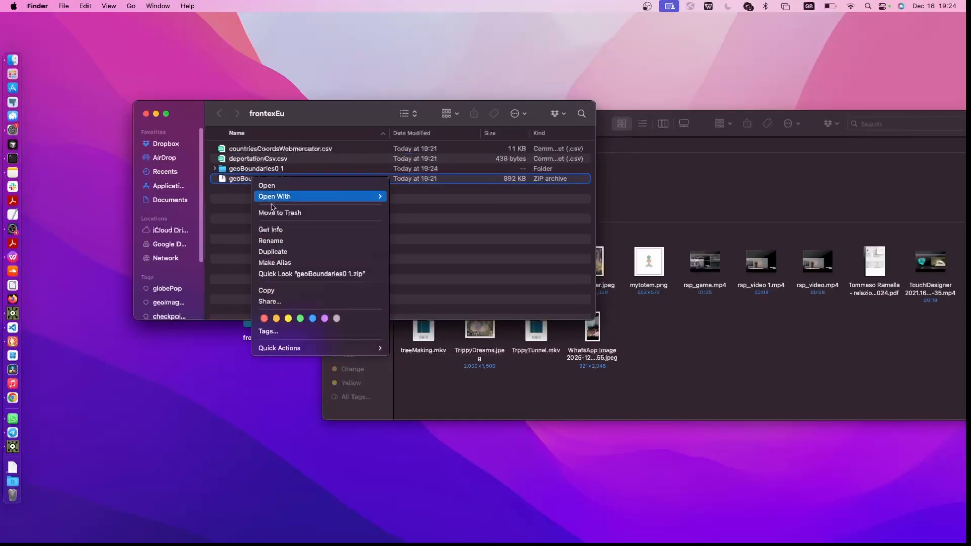
{"action": "left_click", "coordinate": [276, 210]}
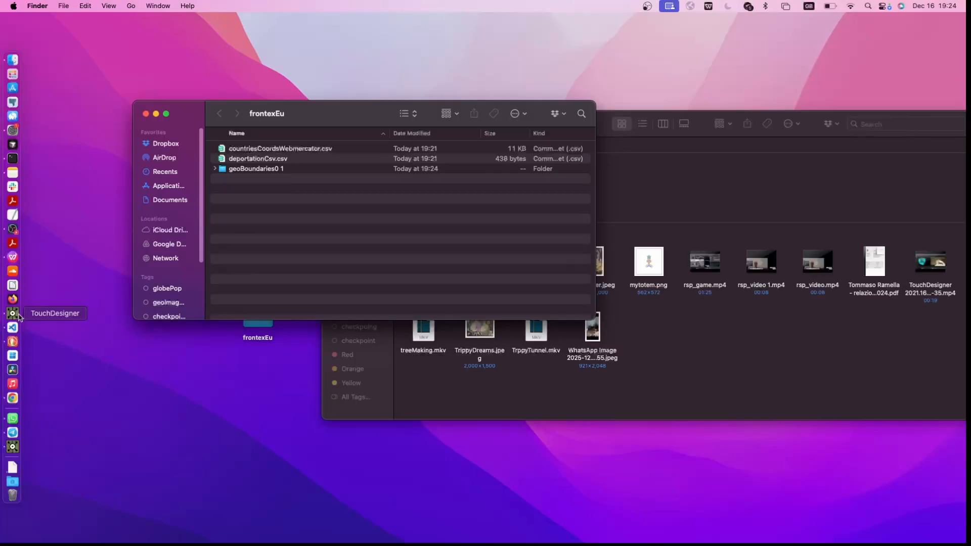
Switch to TouchDesigner, close the Palette, and save the project as frontexEu in the desktop's frontexEu folder
{"action": "left_click", "coordinate": [18, 315]}
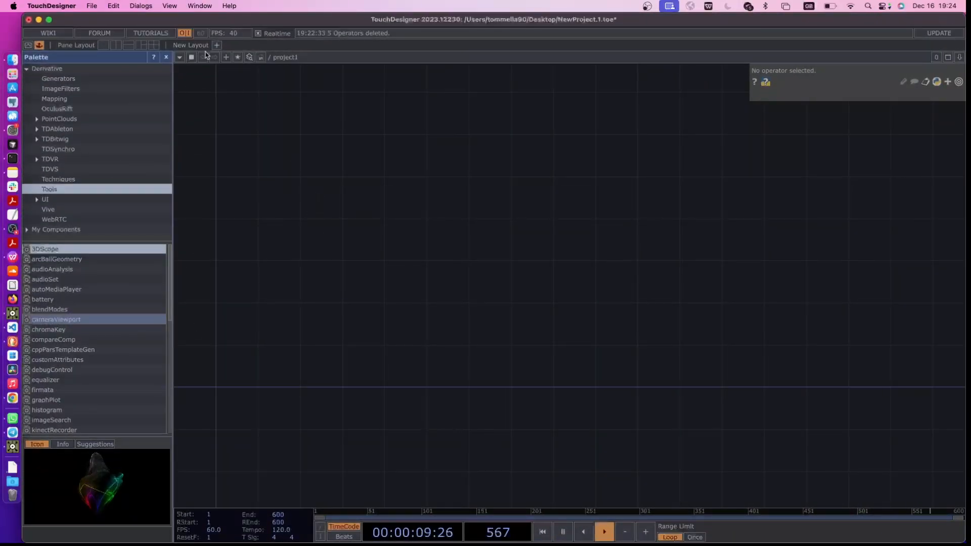
{"action": "left_click", "coordinate": [166, 57]}
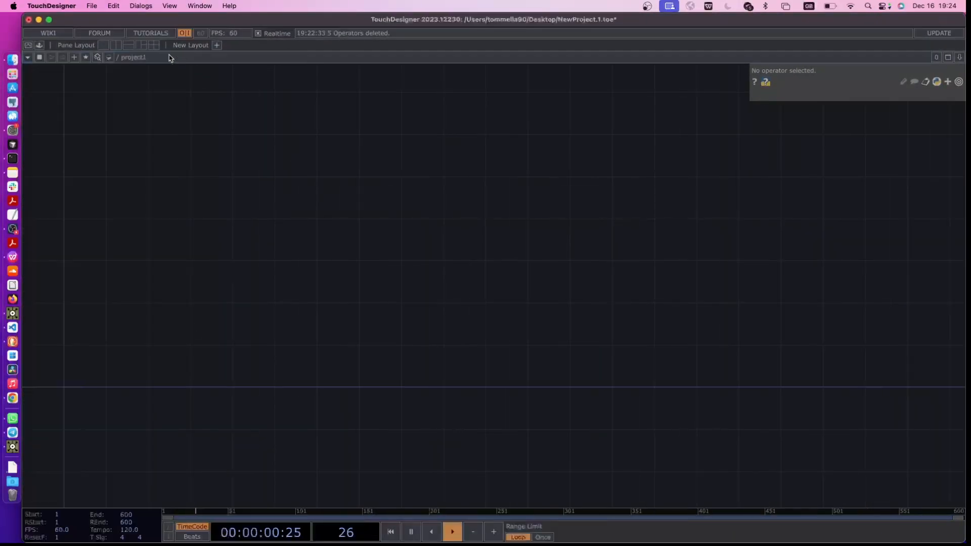
{"action": "left_click", "coordinate": [91, 6]}
{"action": "left_click", "coordinate": [114, 96]}
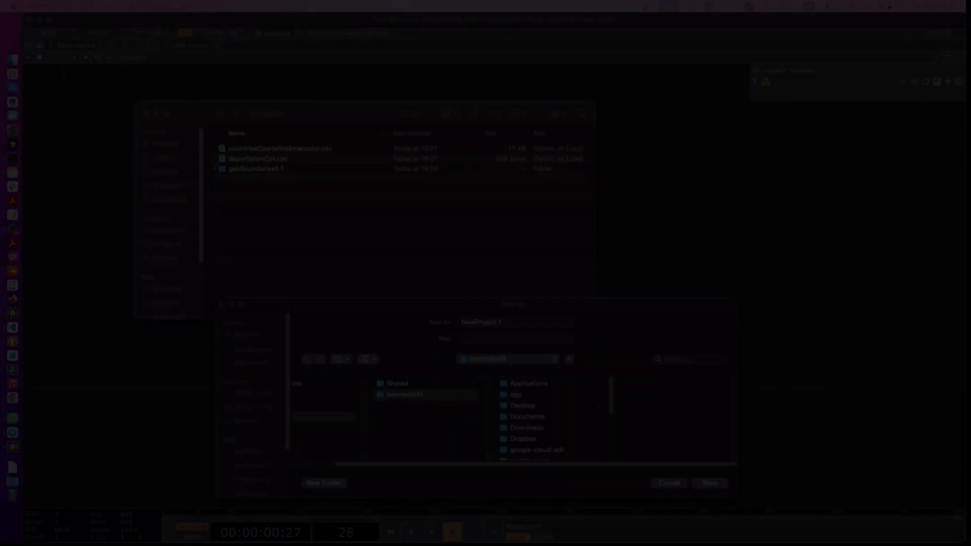
{"action": "left_click", "coordinate": [513, 410]}
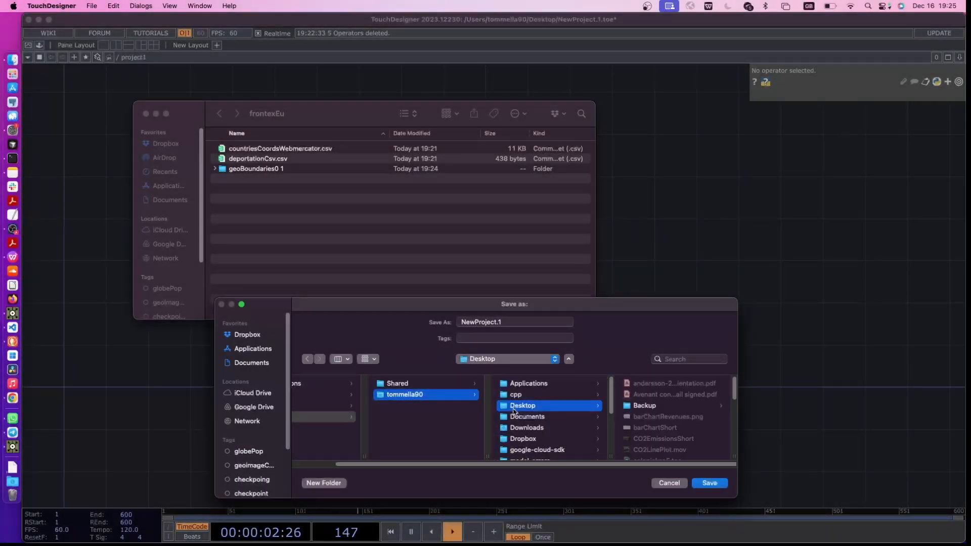
{"action": "scroll", "coordinate": [660, 428], "scroll_direction": "down", "scroll_amount": 10}
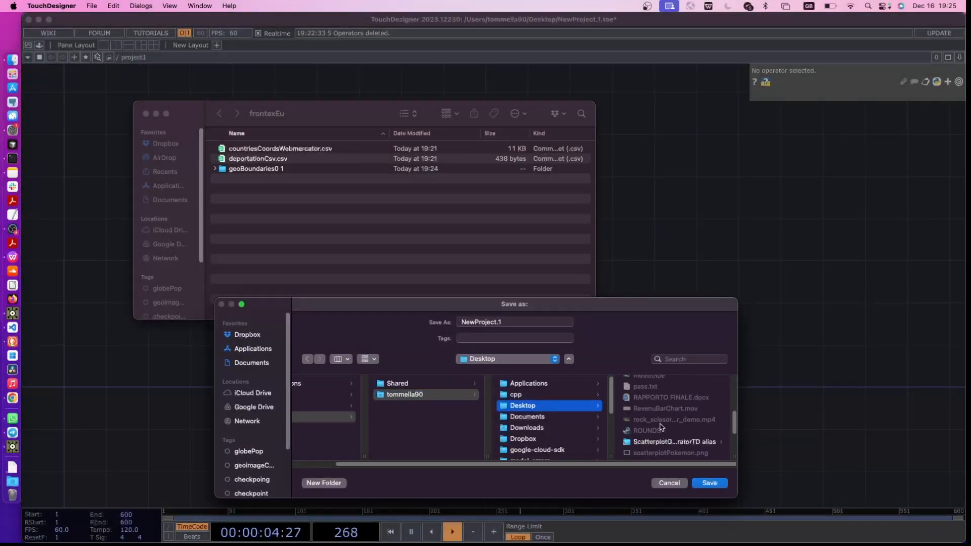
{"action": "scroll", "coordinate": [657, 420], "scroll_direction": "up", "scroll_amount": 3}
{"action": "left_click", "coordinate": [647, 390]}
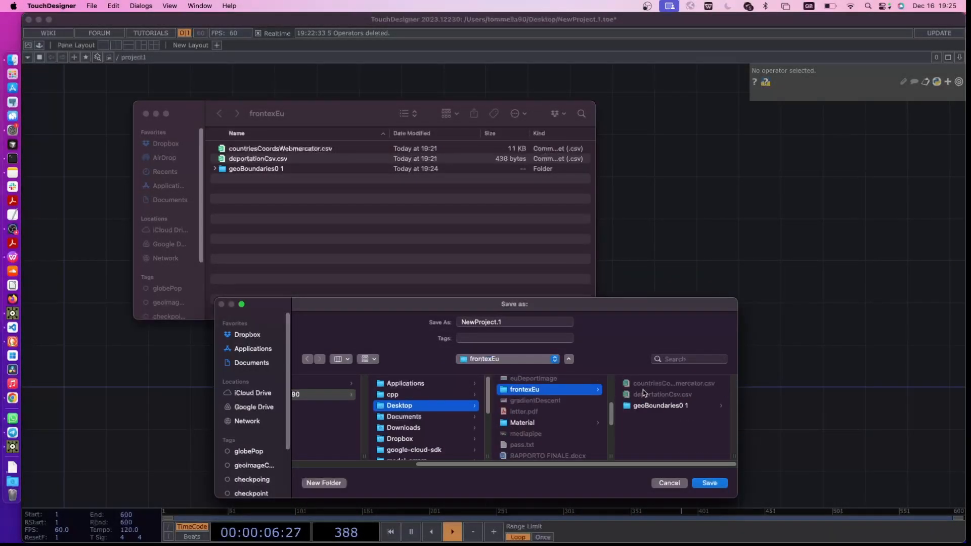
{"action": "left_click_drag", "start_coordinate": [504, 324], "coordinate": [420, 318]}
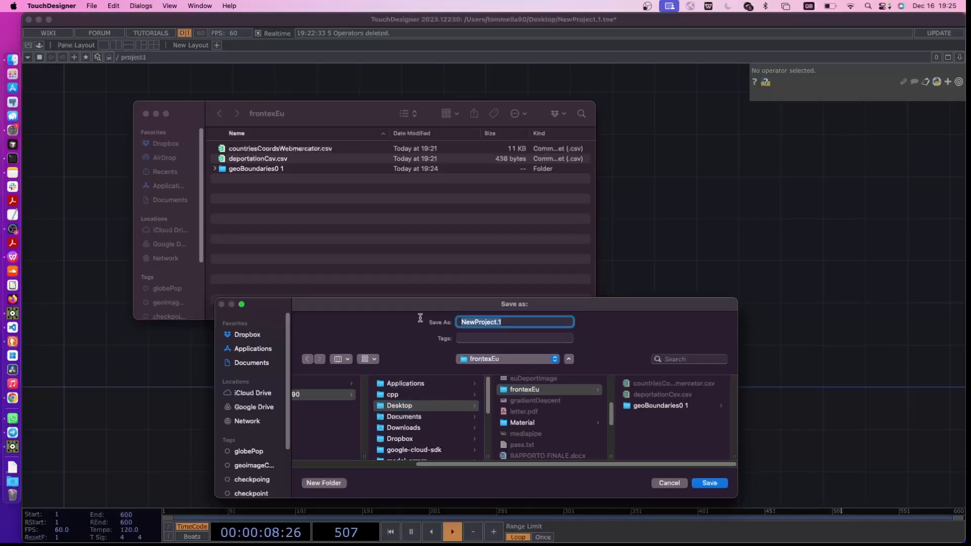
{"action": "type", "text": "frontexEu"}
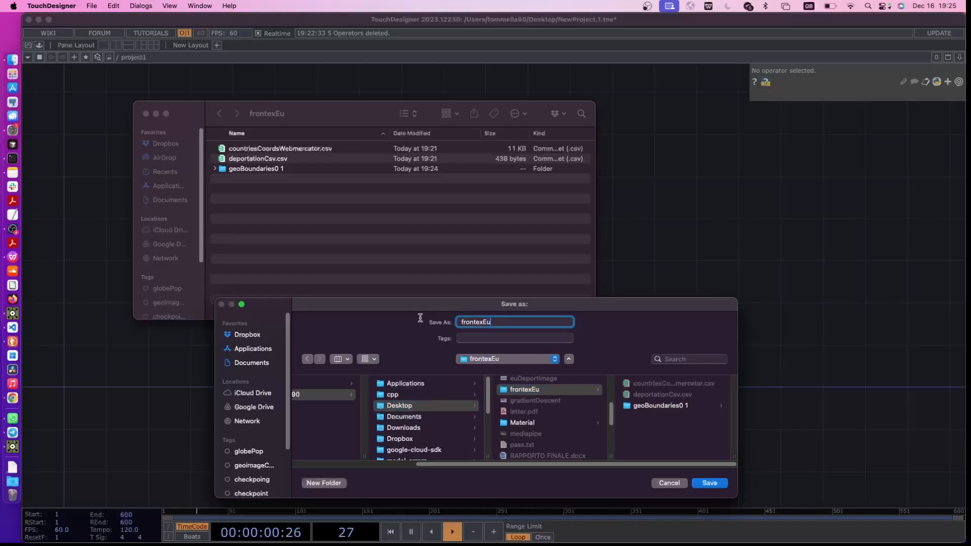
{"action": "key", "text": "Return"}
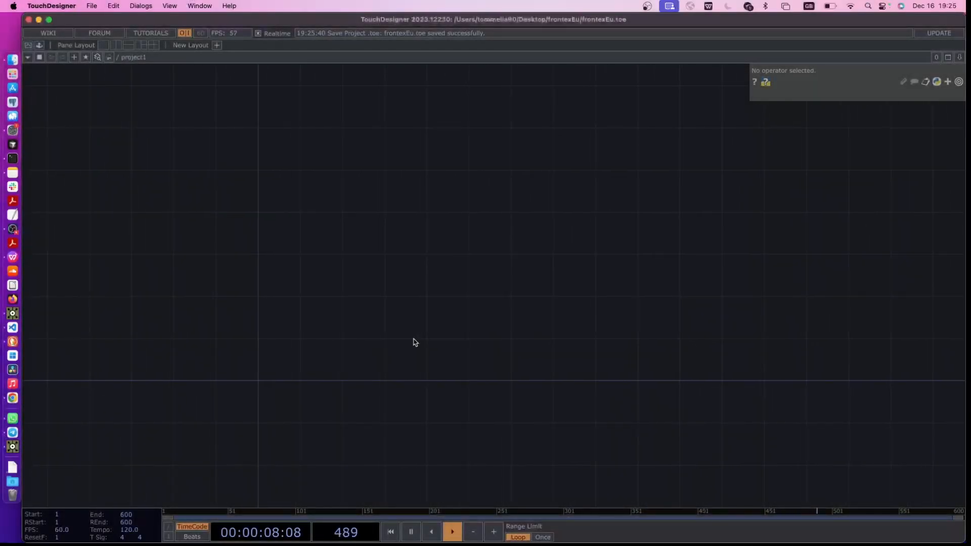
Add a Folder DAT to the empty project1 network
{"action": "key", "text": "Tab"}
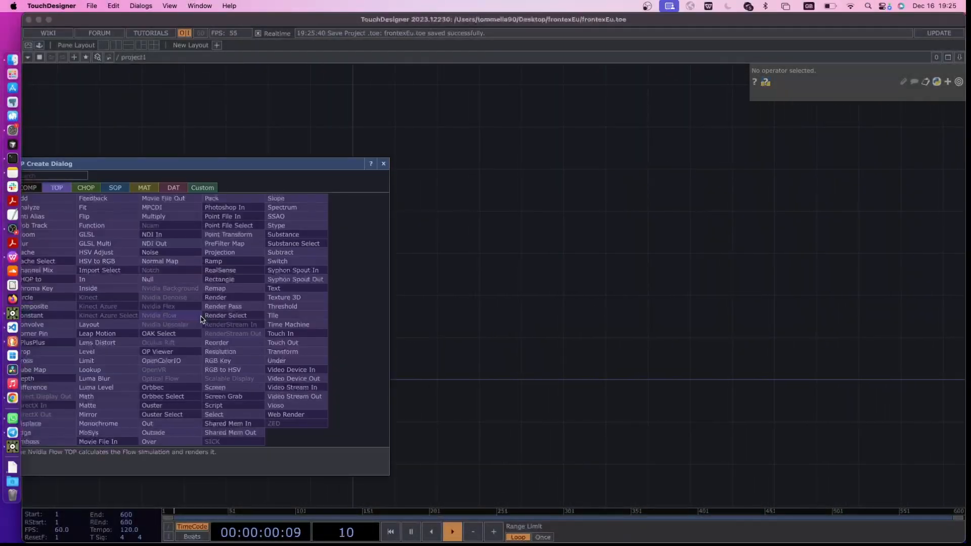
{"action": "type", "text": "folder"}
{"action": "left_click", "coordinate": [174, 188]}
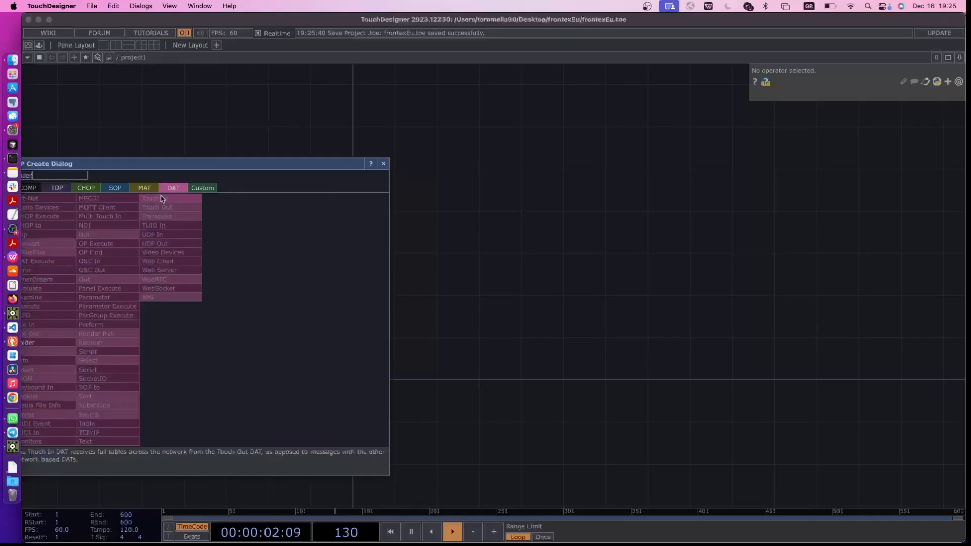
{"action": "left_click", "coordinate": [48, 339]}
{"action": "left_click", "coordinate": [282, 360]}
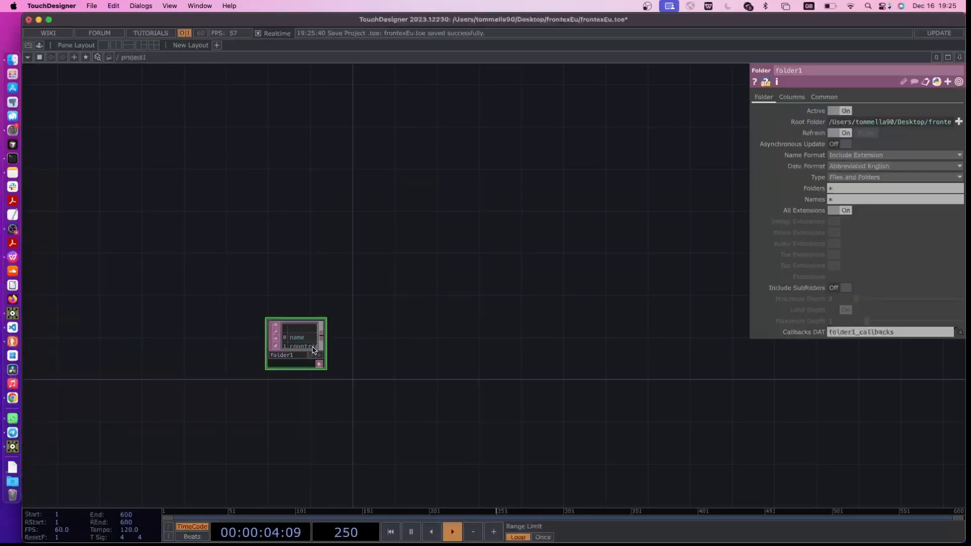
Set the Folder DAT's root folder to geoBoundaries0 1 and inspect its table of file names and paths
{"action": "scroll", "coordinate": [366, 329], "scroll_direction": "up", "scroll_amount": 3}
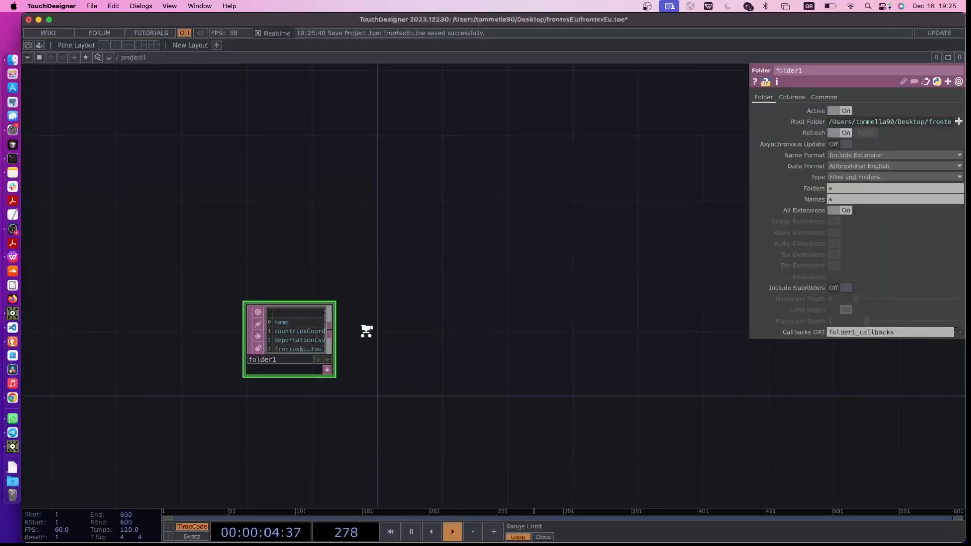
{"action": "left_click", "coordinate": [959, 122]}
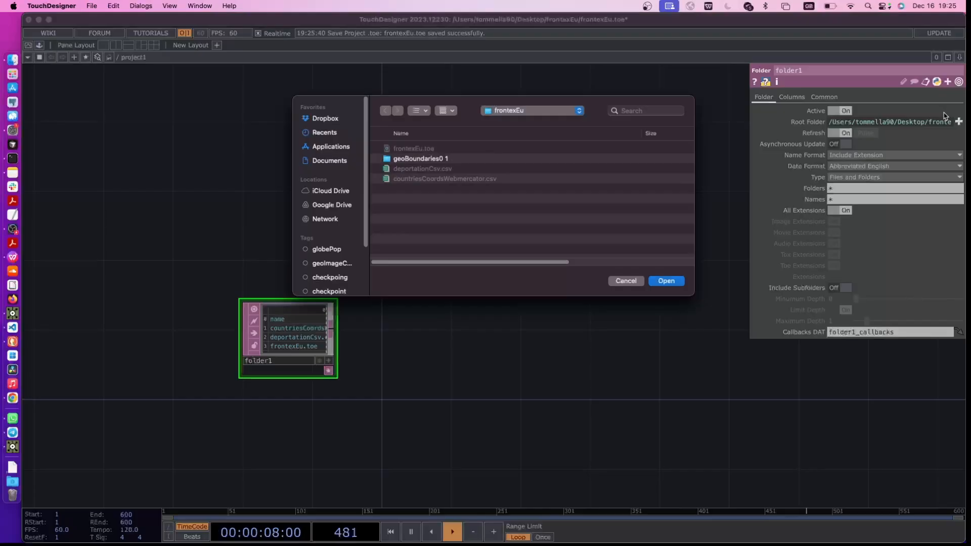
{"action": "left_click", "coordinate": [406, 161]}
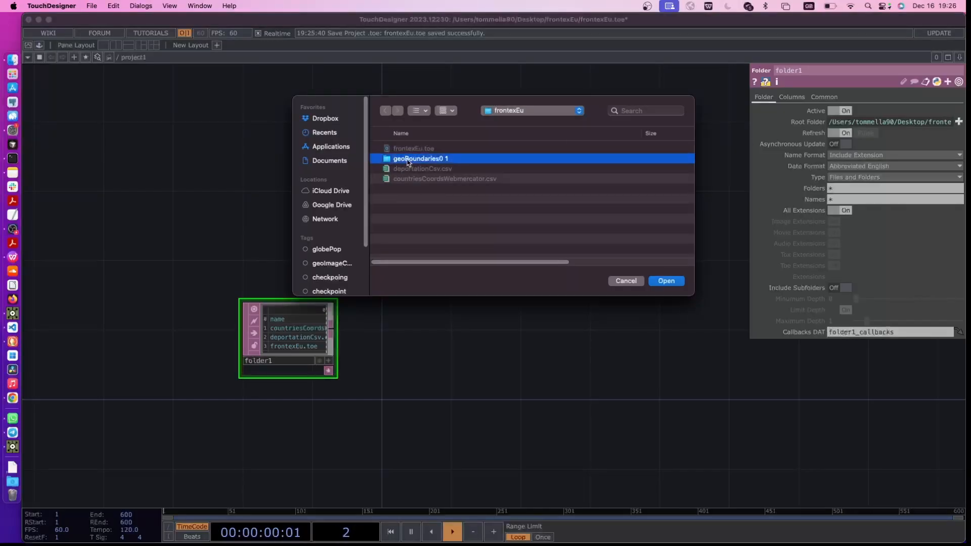
{"action": "left_click", "coordinate": [665, 281]}
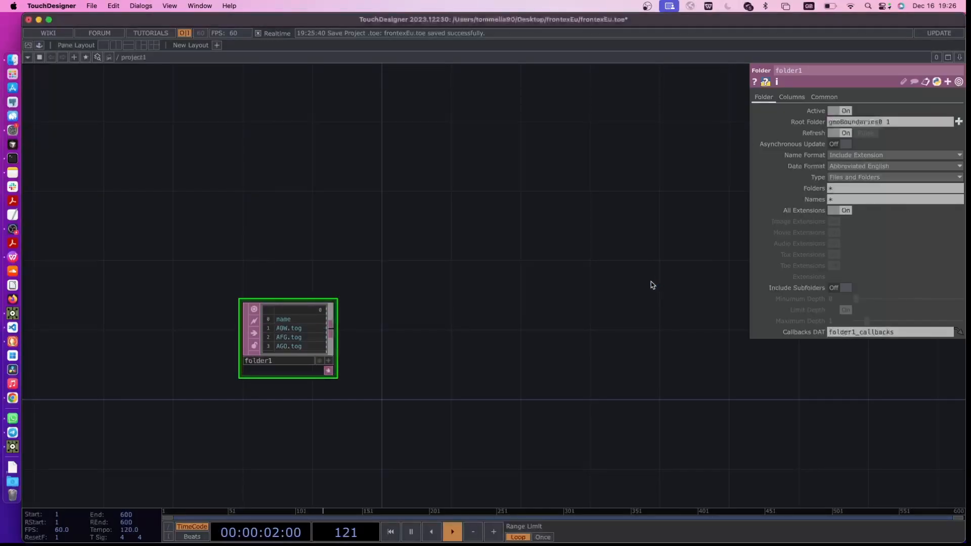
{"action": "scroll", "coordinate": [318, 372], "scroll_direction": "up", "scroll_amount": 5}
{"action": "scroll", "coordinate": [187, 231], "scroll_direction": "up", "scroll_amount": 1}
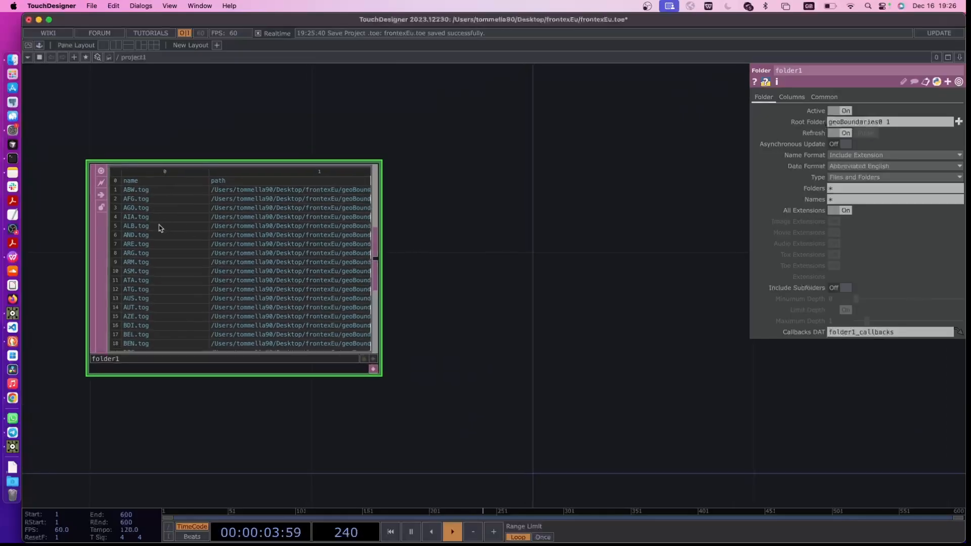
{"action": "scroll", "coordinate": [270, 192], "scroll_direction": "up", "scroll_amount": 3}
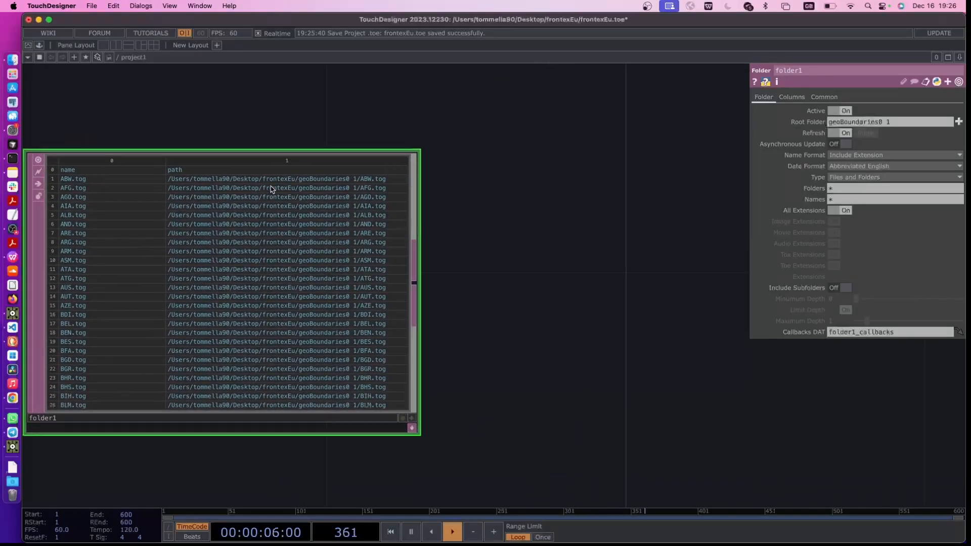
Add a Null DAT wired to the output of the Folder DAT
{"action": "scroll", "coordinate": [339, 184], "scroll_direction": "down", "scroll_amount": 6}
{"action": "scroll", "coordinate": [314, 193], "scroll_direction": "up", "scroll_amount": 2}
{"action": "scroll", "coordinate": [314, 195], "scroll_direction": "up", "scroll_amount": 3}
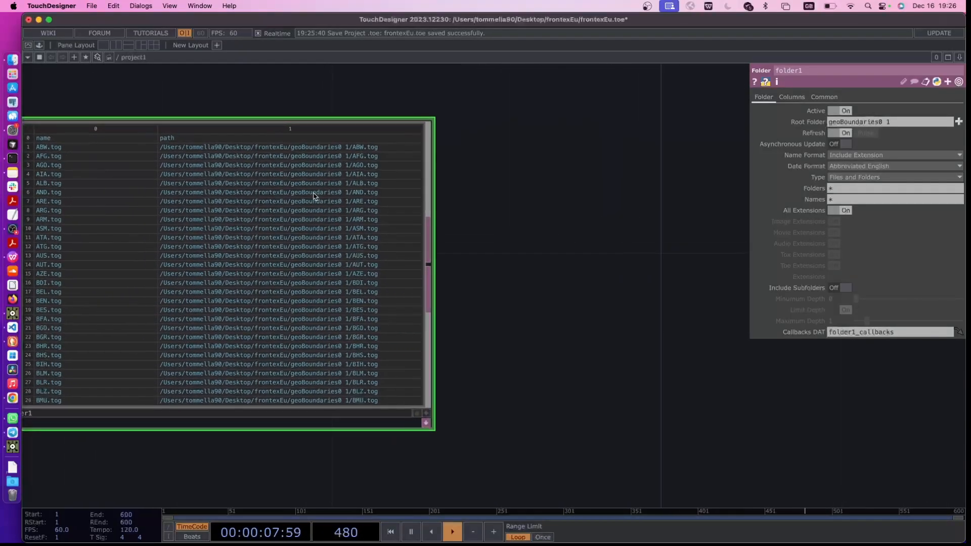
{"action": "scroll", "coordinate": [519, 221], "scroll_direction": "down", "scroll_amount": 6}
{"action": "left_click_drag", "start_coordinate": [514, 281], "coordinate": [437, 301]}
{"action": "key", "text": "Tab"}
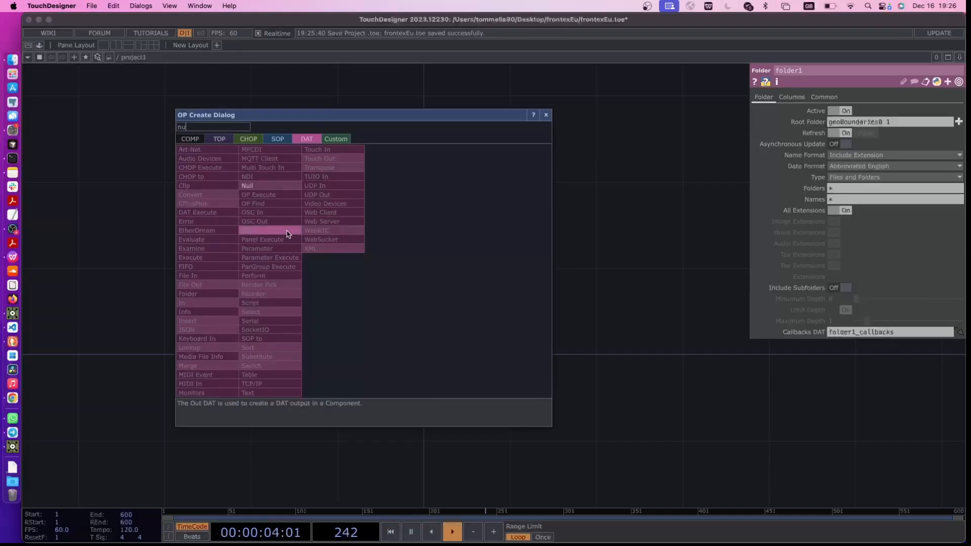
{"action": "left_click", "coordinate": [258, 187]}
{"action": "left_click", "coordinate": [446, 279]}
{"action": "key", "text": "h"}
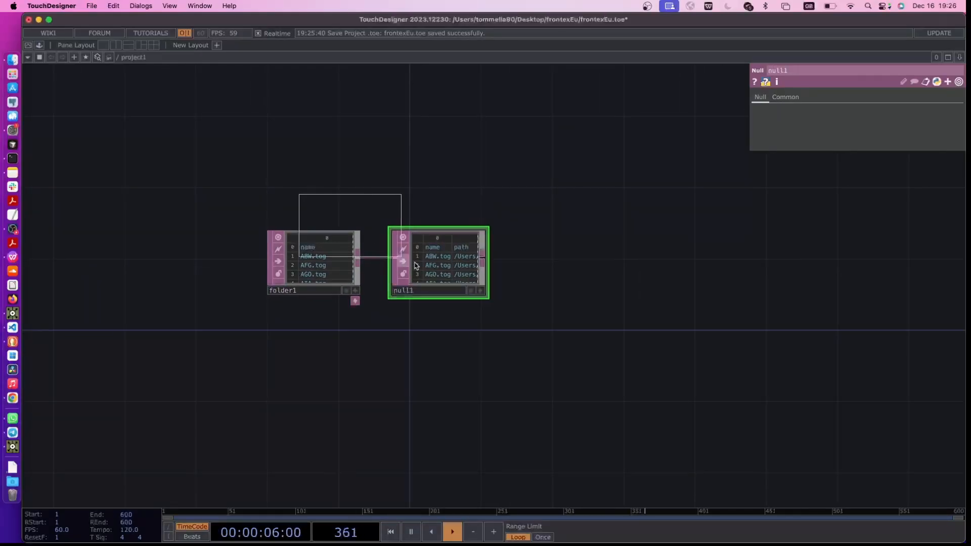
{"action": "left_click_drag", "start_coordinate": [453, 285], "coordinate": [466, 290]}
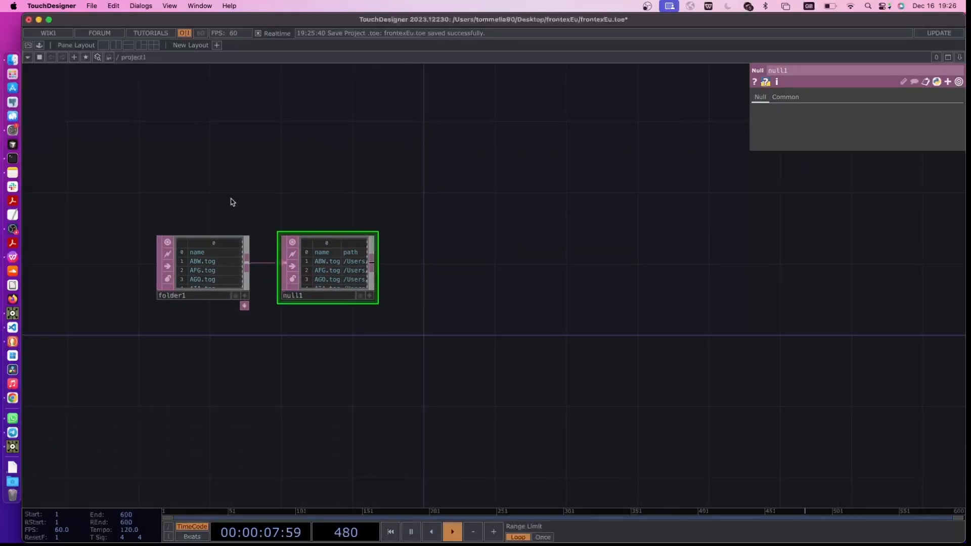
Add a Geometry COMP to the project1 network beside the Null DAT
{"action": "right_click_drag", "start_coordinate": [233, 202], "coordinate": [333, 259]}
{"action": "left_click_drag", "start_coordinate": [335, 259], "coordinate": [246, 260]}
{"action": "left_click_drag", "start_coordinate": [454, 317], "coordinate": [519, 336]}
{"action": "left_click", "coordinate": [452, 305]}
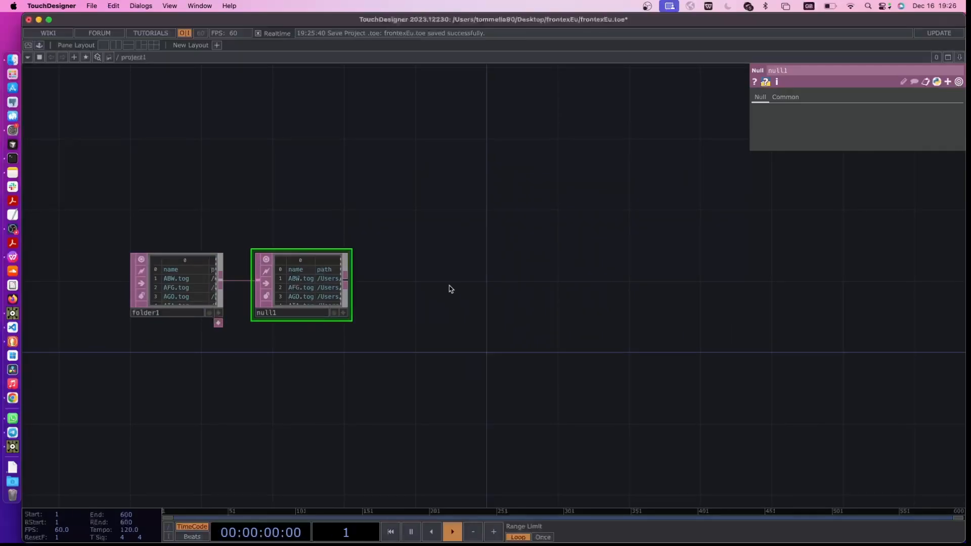
{"action": "key", "text": "Tab"}
{"action": "left_click", "coordinate": [277, 156]}
{"action": "type", "text": "geo"}
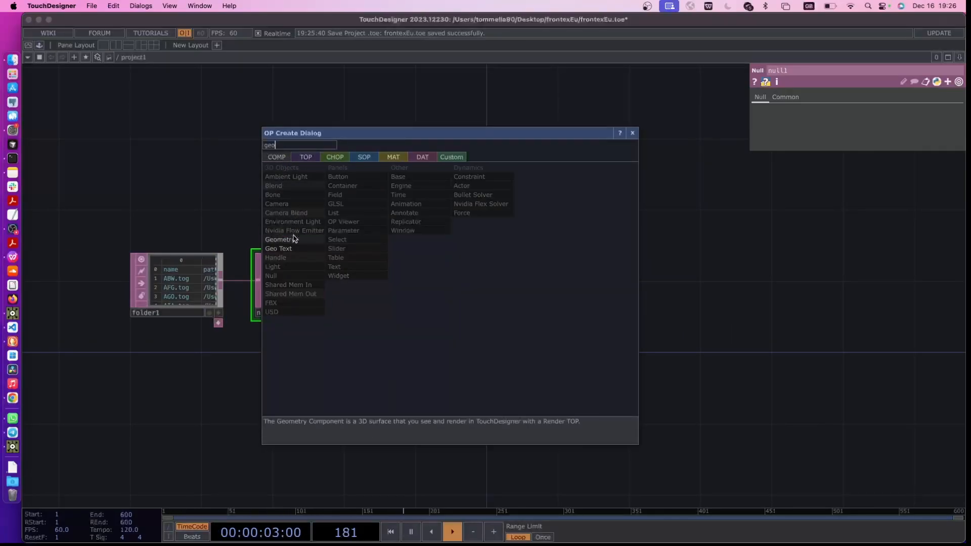
{"action": "left_click", "coordinate": [281, 239]}
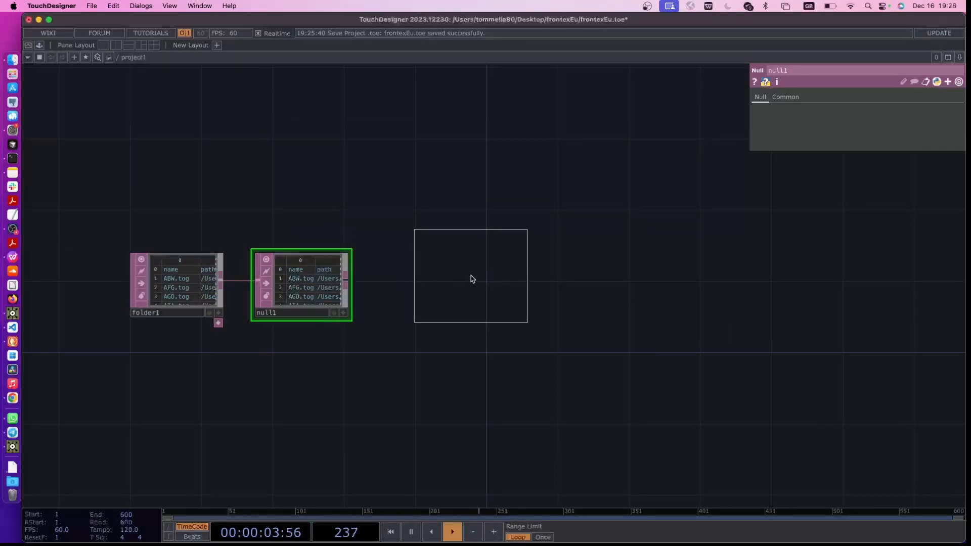
{"action": "left_click", "coordinate": [471, 278]}
Enter the Geometry COMP geo1 and delete its default torus
{"action": "scroll", "coordinate": [472, 350], "scroll_direction": "right", "scroll_amount": 2}
{"action": "scroll", "coordinate": [430, 284], "scroll_direction": "up", "scroll_amount": 3}
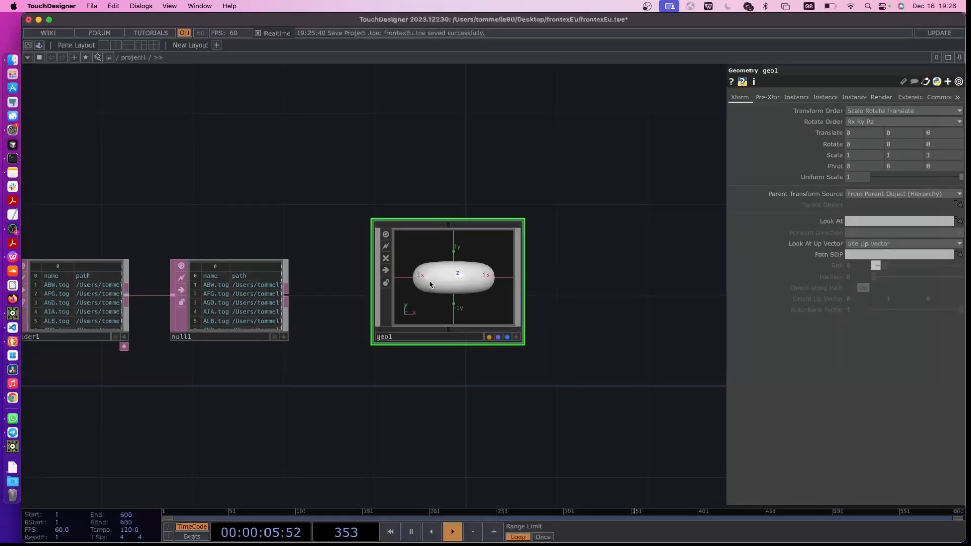
{"action": "scroll", "coordinate": [432, 283], "scroll_direction": "up", "scroll_amount": 4}
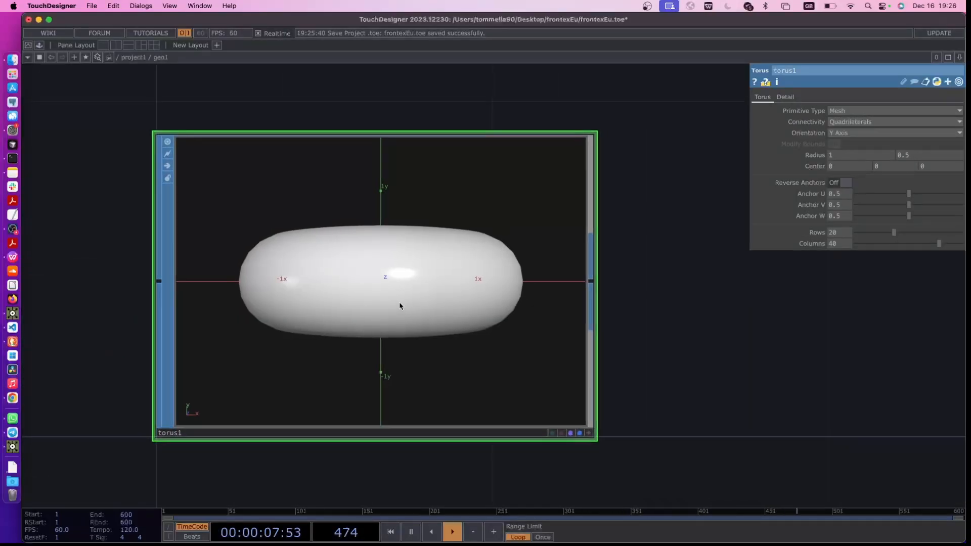
{"action": "scroll", "coordinate": [399, 303], "scroll_direction": "down", "scroll_amount": 3}
{"action": "key", "text": "Delete"}
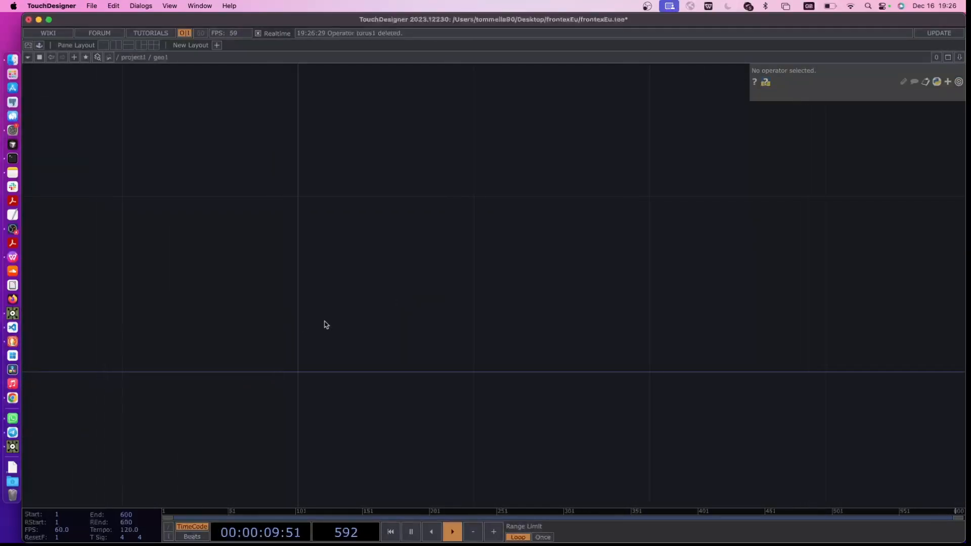
Add a File In SOP inside geo1
{"action": "key", "text": "Tab"}
{"action": "type", "text": "file"}
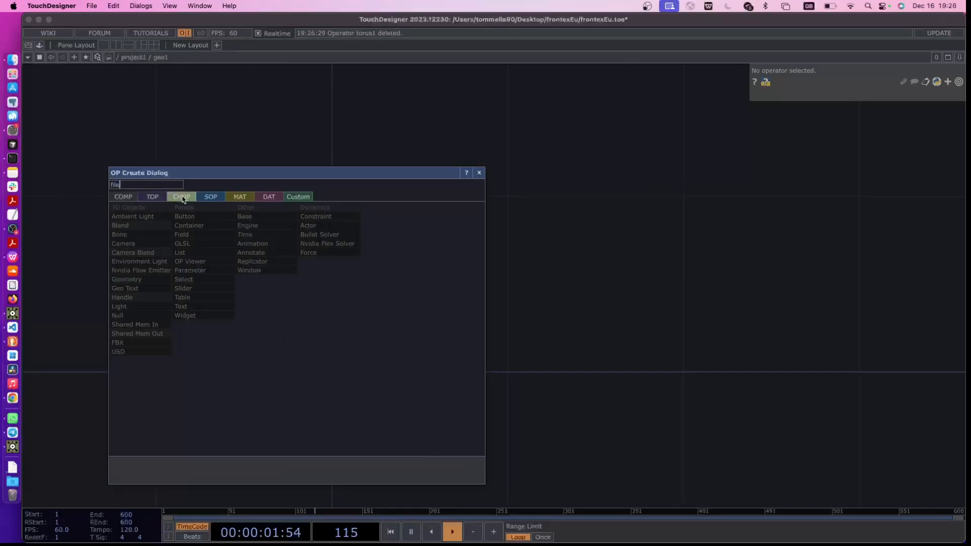
{"action": "left_click", "coordinate": [207, 197]}
{"action": "left_click", "coordinate": [196, 253]}
{"action": "left_click", "coordinate": [303, 374]}
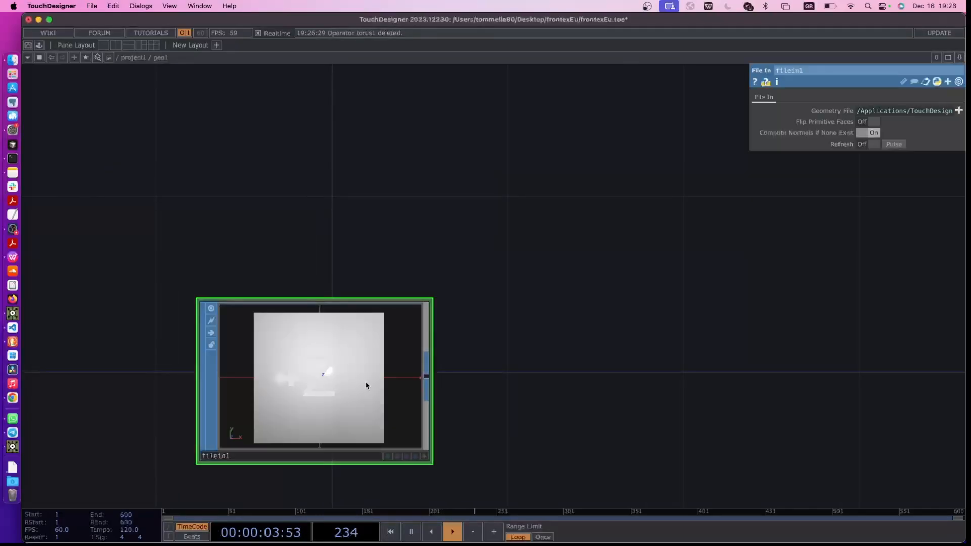
{"action": "scroll", "coordinate": [344, 377], "scroll_direction": "down", "scroll_amount": 1}
{"action": "left_click_drag", "start_coordinate": [452, 374], "coordinate": [527, 313]}
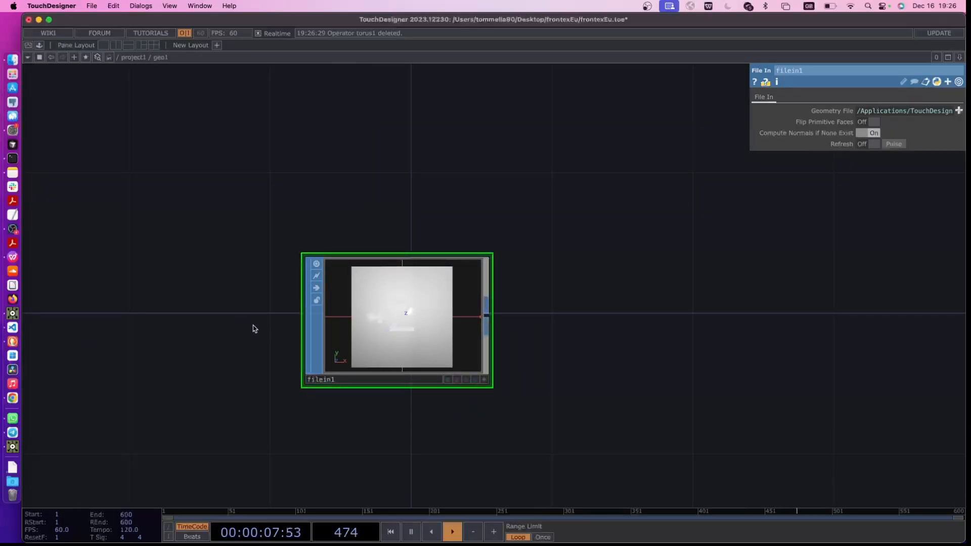
{"action": "key", "text": "u"}
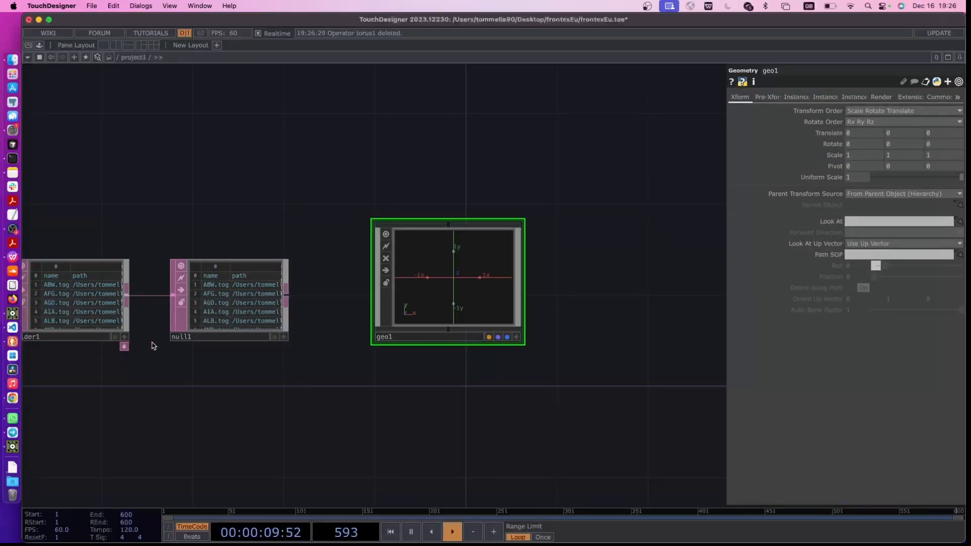
{"action": "left_click", "coordinate": [210, 313]}
{"action": "left_click", "coordinate": [461, 318]}
{"action": "scroll", "coordinate": [460, 313], "scroll_direction": "up", "scroll_amount": 3}
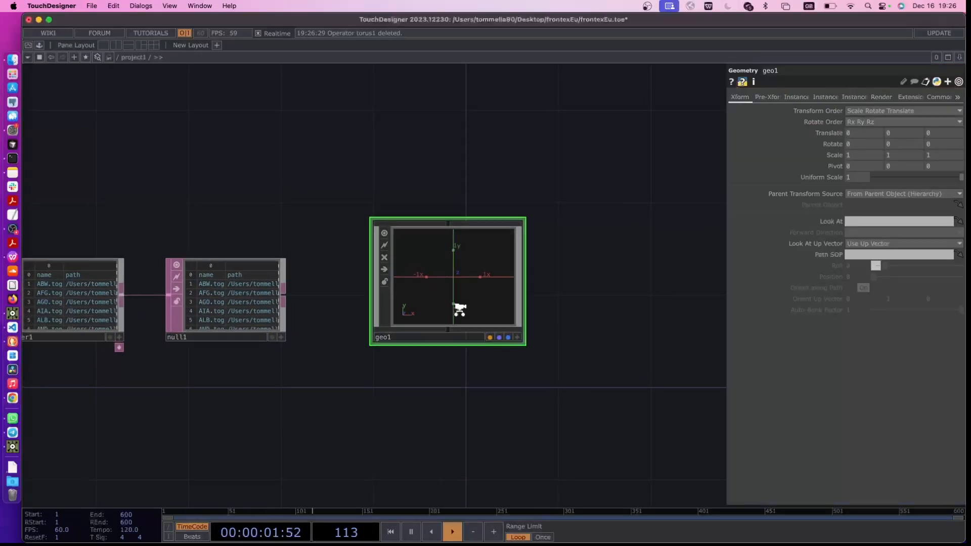
{"action": "scroll", "coordinate": [448, 301], "scroll_direction": "up", "scroll_amount": 3}
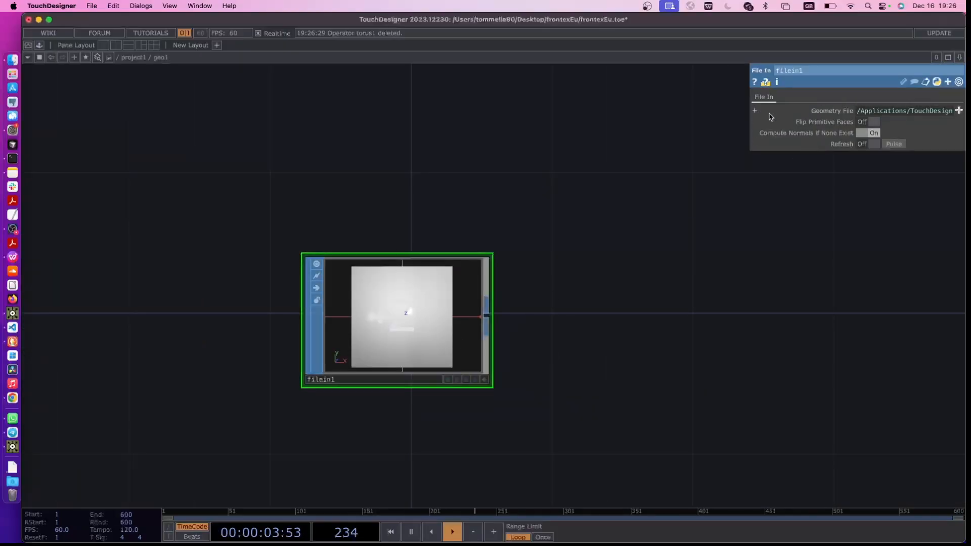
Set the File In SOP's Geometry File expression to op('../null1')
{"action": "left_click_drag", "start_coordinate": [749, 112], "coordinate": [602, 113]}
{"action": "left_click", "coordinate": [687, 111]}
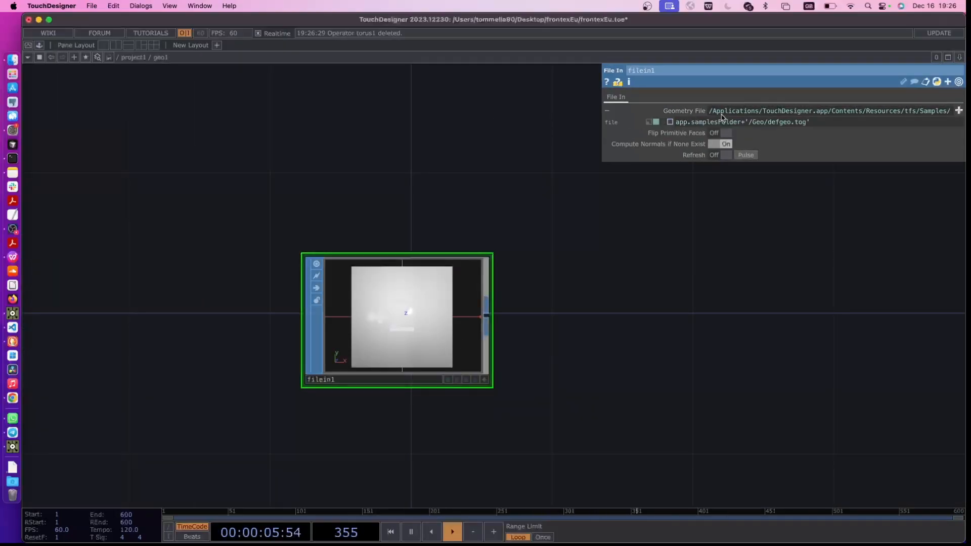
{"action": "left_click", "coordinate": [821, 121]}
{"action": "type", "text": "op('../null1"}
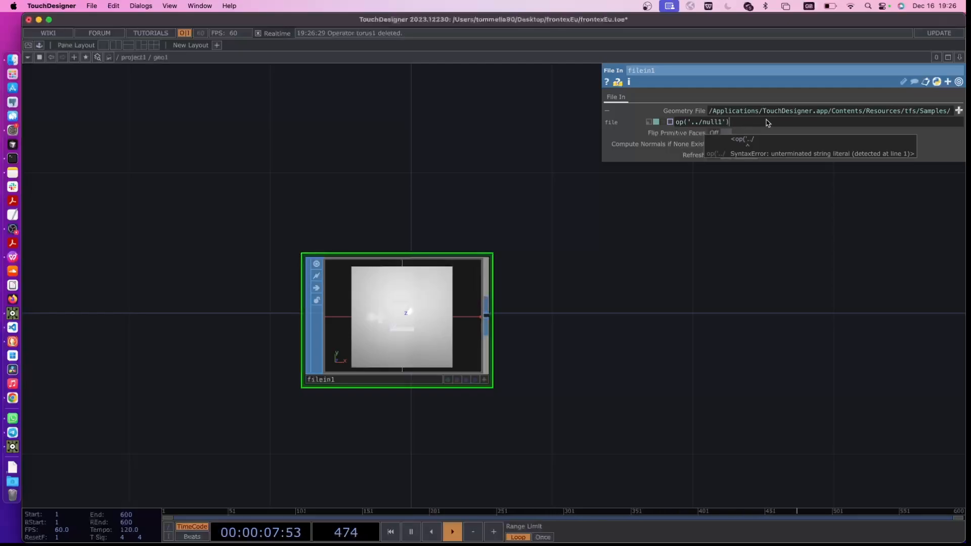
{"action": "left_click", "coordinate": [581, 282]}
Go up to project1 to examine the Null DAT's name and path columns and go back inside geo1
{"action": "key", "text": "u"}
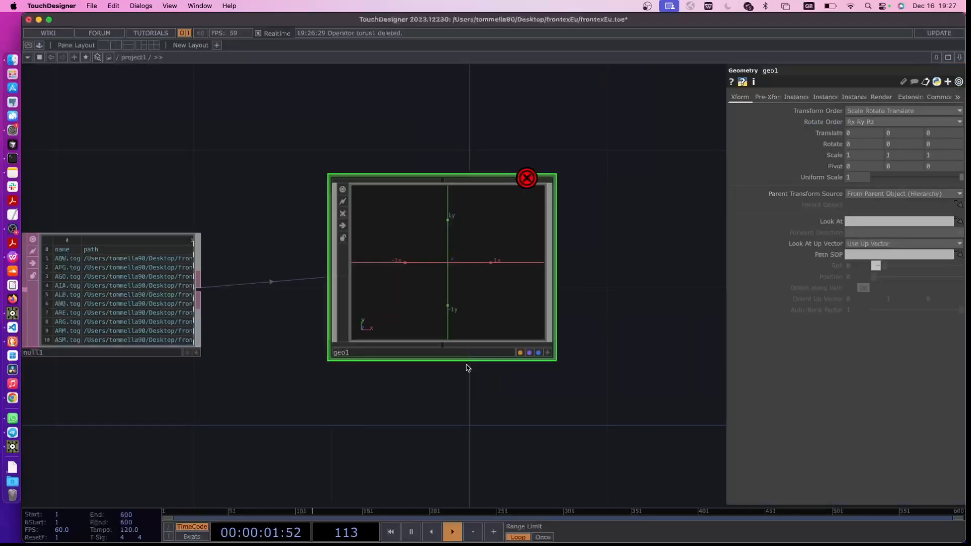
{"action": "left_click_drag", "start_coordinate": [136, 296], "coordinate": [247, 307]}
{"action": "scroll", "coordinate": [201, 286], "scroll_direction": "up", "scroll_amount": 2}
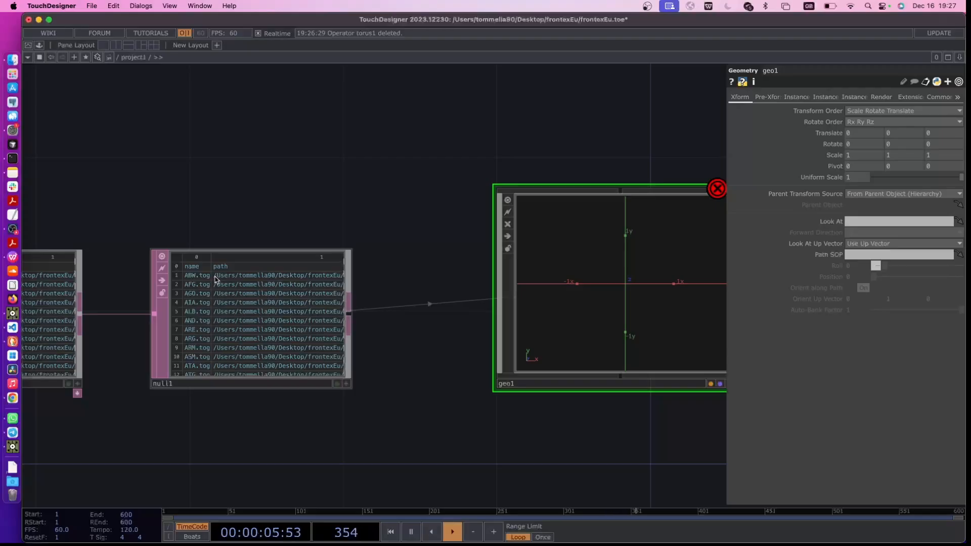
{"action": "left_click", "coordinate": [533, 335]}
{"action": "key", "text": "i"}
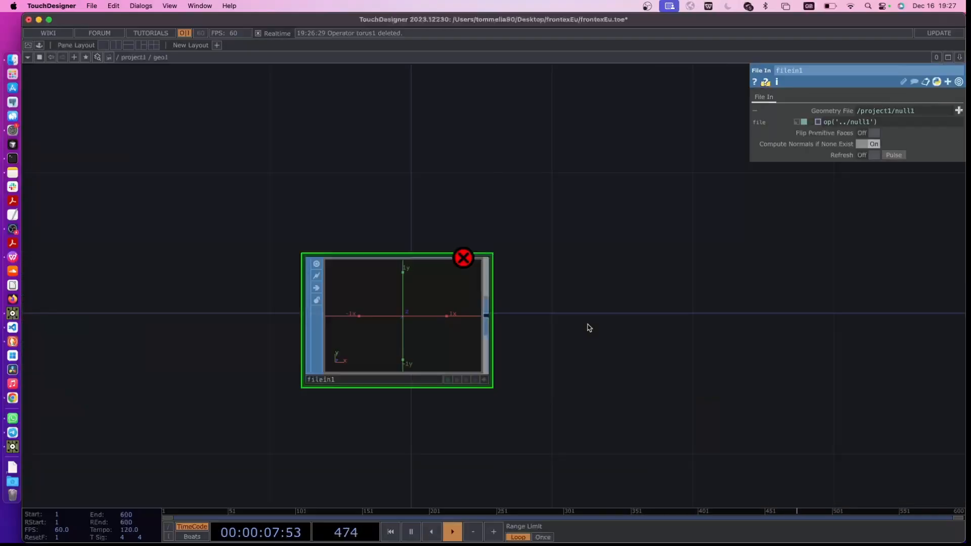
Extend the File In SOP's Geometry File expression to op('../null1')[parent().digits, 'path']
{"action": "left_click", "coordinate": [892, 124]}
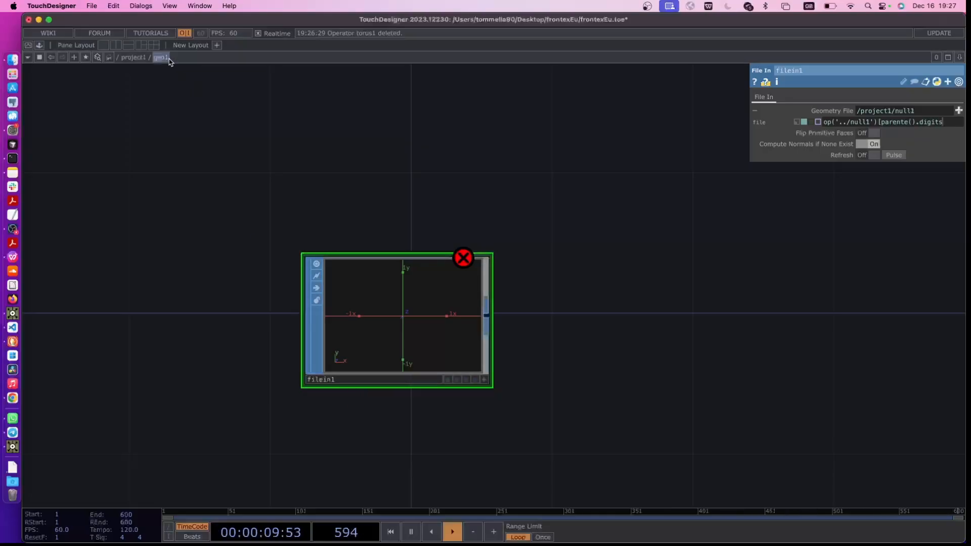
{"action": "left_click_drag", "start_coordinate": [883, 123], "coordinate": [954, 123]}
{"action": "left_click", "coordinate": [946, 139]}
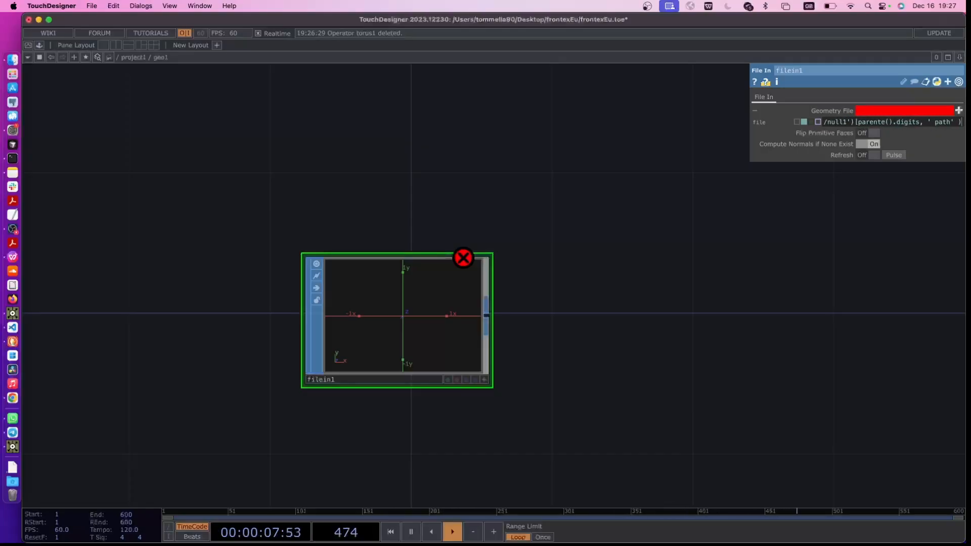
{"action": "key", "text": "Right"}
{"action": "key", "text": "Right"}
{"action": "key", "text": "Right"}
{"action": "key", "text": "Right"}
{"action": "key", "text": "Right"}
{"action": "key", "text": "Right"}
{"action": "key", "text": "Right"}
{"action": "key", "text": "Right"}
{"action": "key", "text": "Right"}
{"action": "key", "text": "Return"}
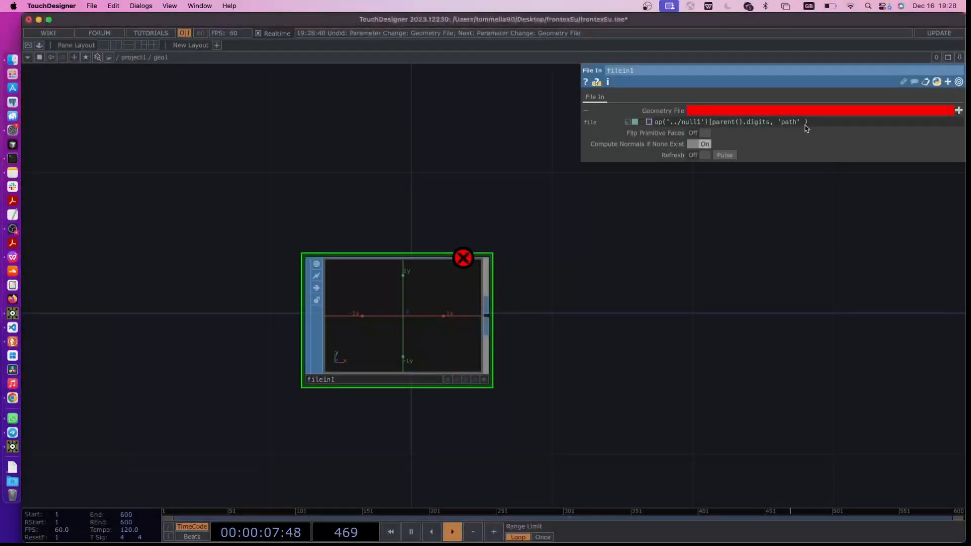
{"action": "left_click", "coordinate": [807, 124]}
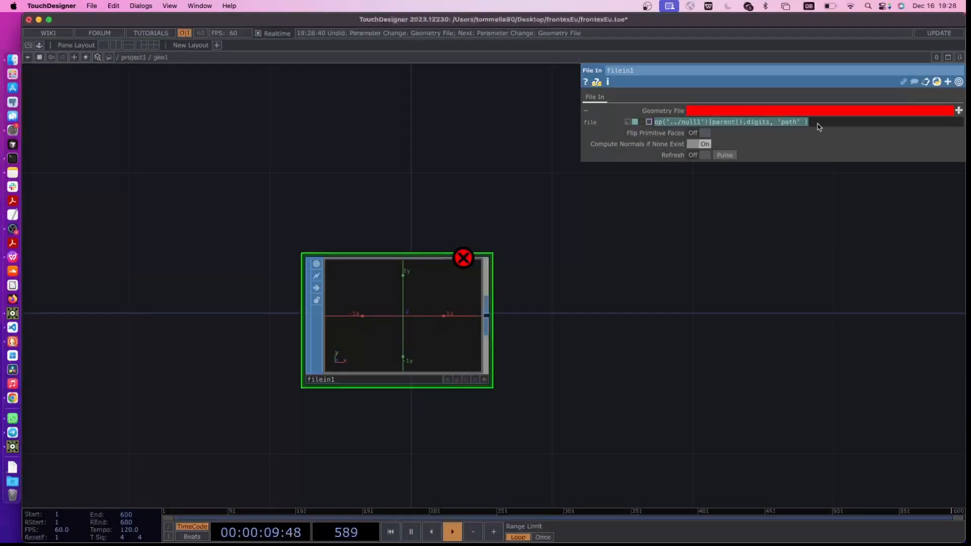
{"action": "left_click", "coordinate": [817, 124]}
{"action": "key", "text": "BackSpace"}
{"action": "key", "text": "Return"}
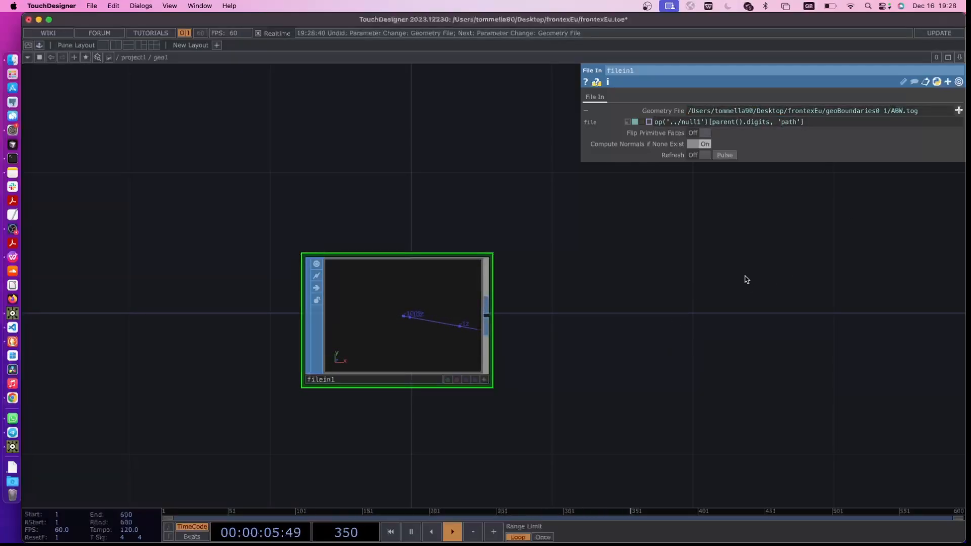
Return to project1, add a Replicator COMP above geo1, and assign geo1 as its master operator
{"action": "key", "text": "u"}
{"action": "left_click_drag", "start_coordinate": [373, 280], "coordinate": [386, 310]}
{"action": "scroll", "coordinate": [287, 340], "scroll_direction": "down", "scroll_amount": 8}
{"action": "key", "text": "Tab"}
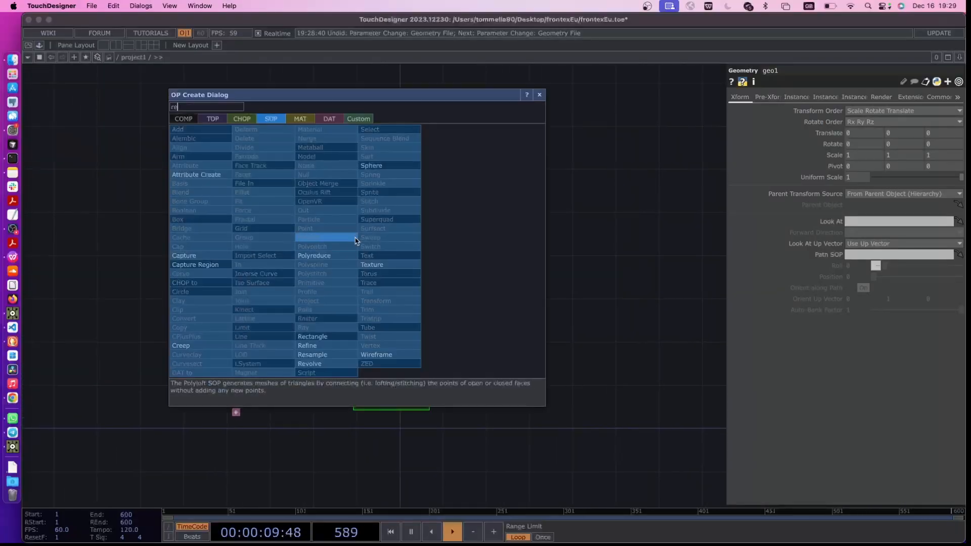
{"action": "left_click", "coordinate": [184, 118]}
{"action": "type", "text": "re"}
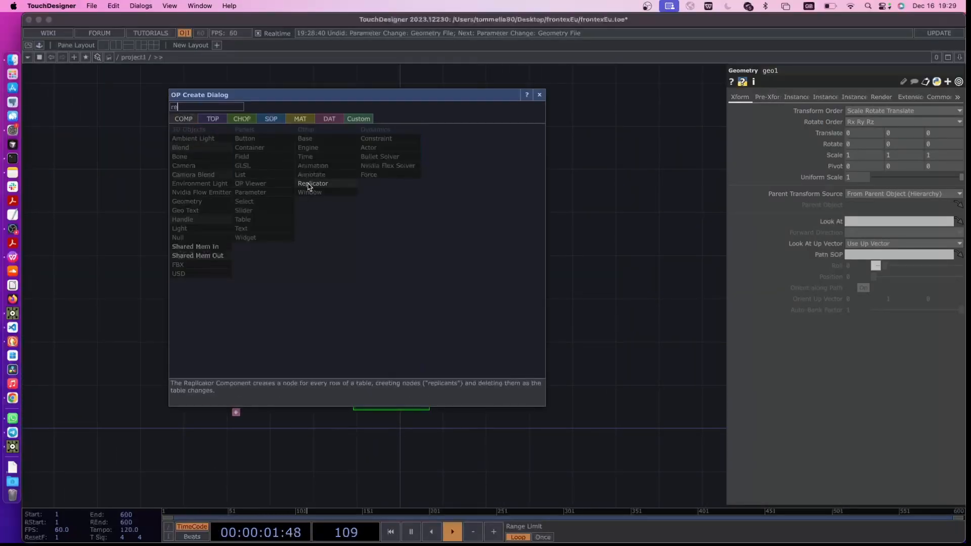
{"action": "left_click", "coordinate": [328, 184]}
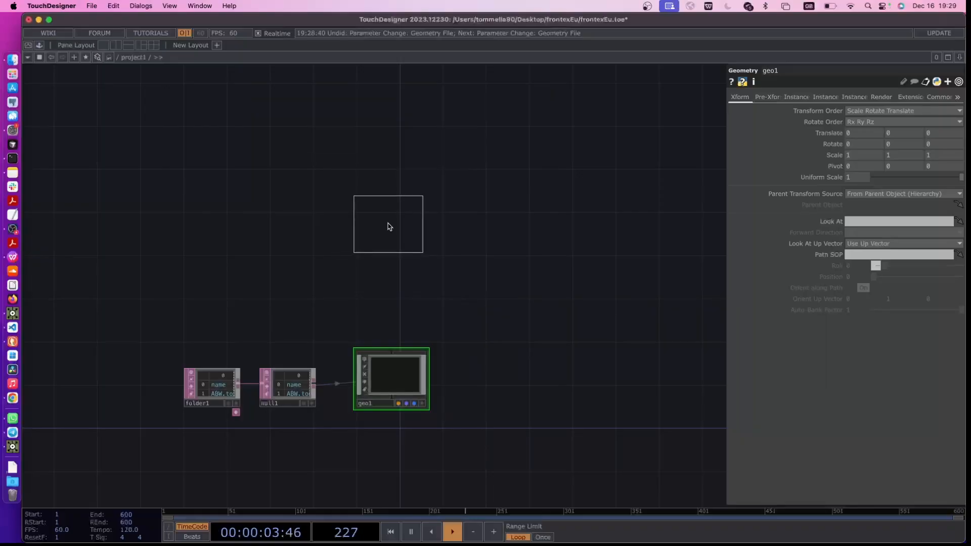
{"action": "left_click", "coordinate": [388, 226]}
{"action": "scroll", "coordinate": [401, 374], "scroll_direction": "up", "scroll_amount": 3}
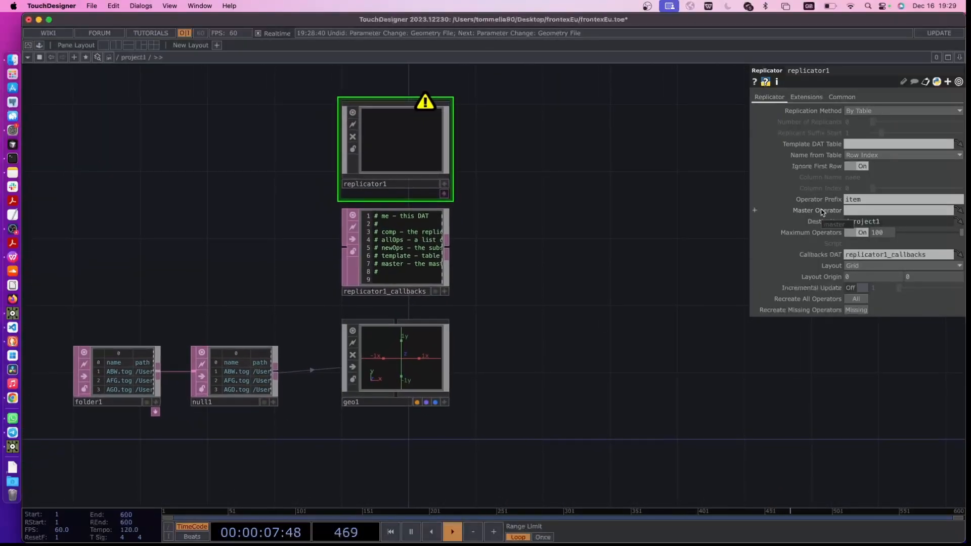
{"action": "left_click_drag", "start_coordinate": [382, 373], "coordinate": [865, 213]}
{"action": "left_click", "coordinate": [865, 202]}
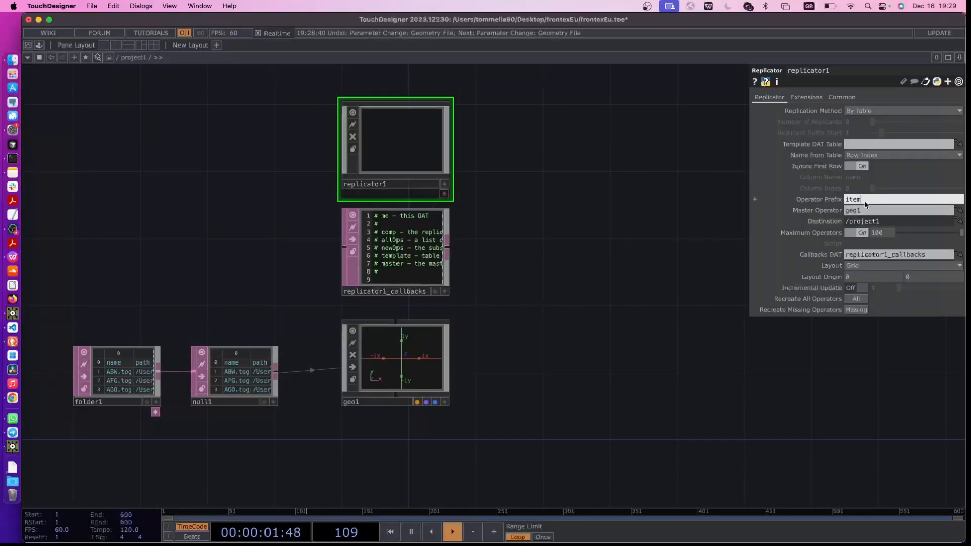
Rename geo1 as country1 with all references updated, and set the Replicator's operator prefix to country
{"action": "left_click", "coordinate": [349, 402]}
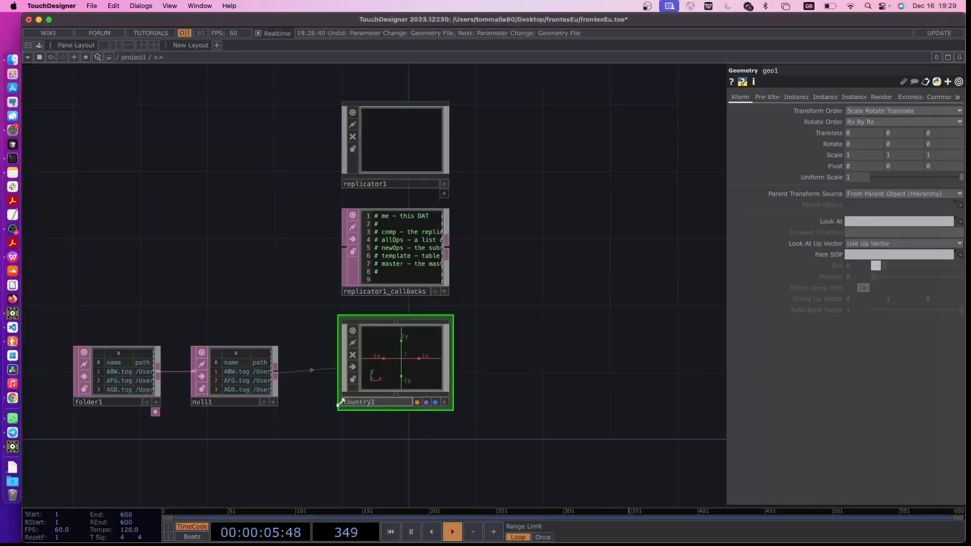
{"action": "type", "text": "country1"}
{"action": "key", "text": "Return"}
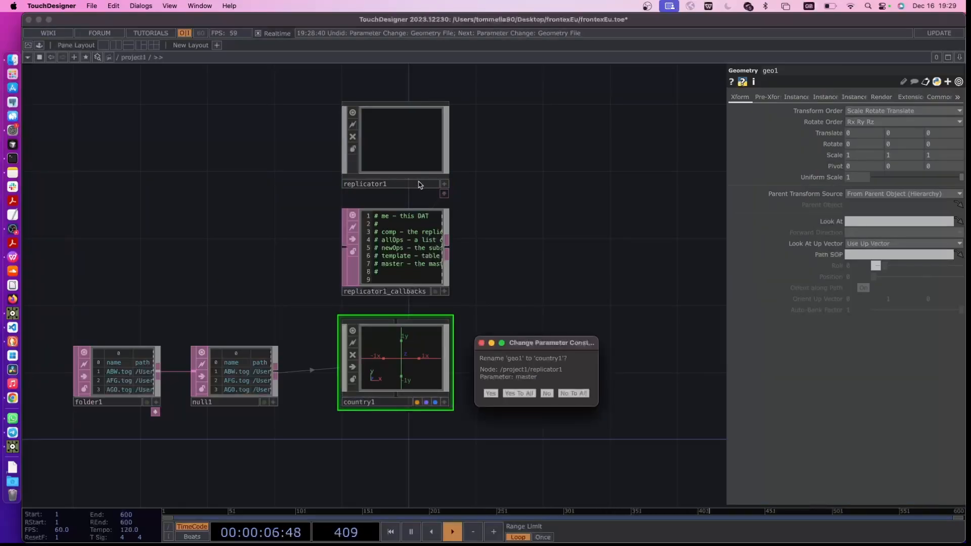
{"action": "left_click", "coordinate": [519, 395]}
{"action": "left_click", "coordinate": [398, 165]}
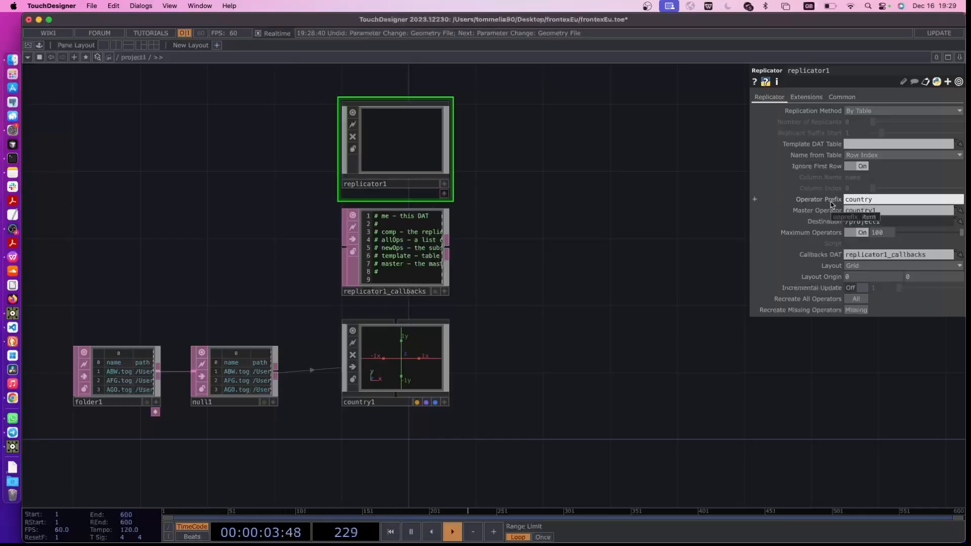
{"action": "left_click_drag", "start_coordinate": [717, 374], "coordinate": [745, 345]}
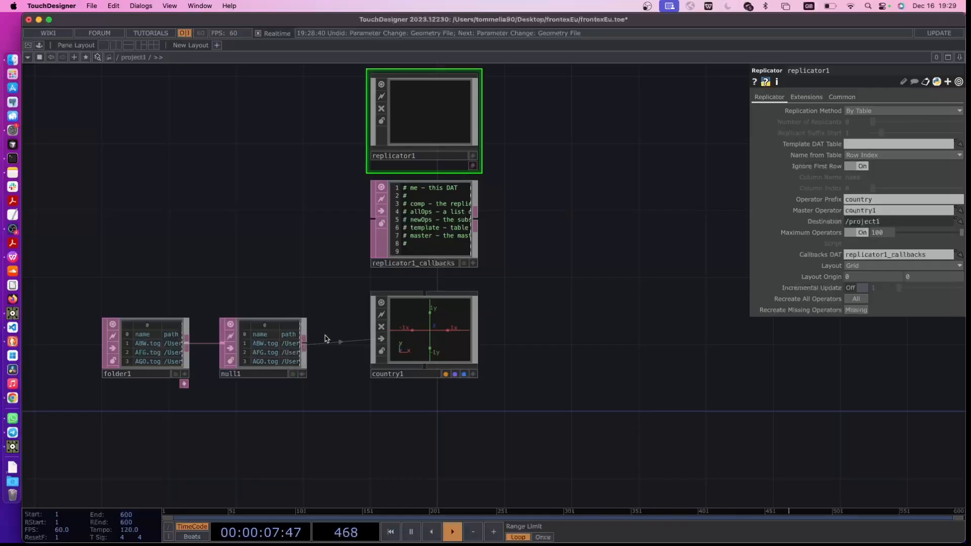
Assign null1 as the Replicator's template table and move the replicator, its callbacks and country1 in line with the replicated column
{"action": "left_click_drag", "start_coordinate": [255, 359], "coordinate": [849, 146]}
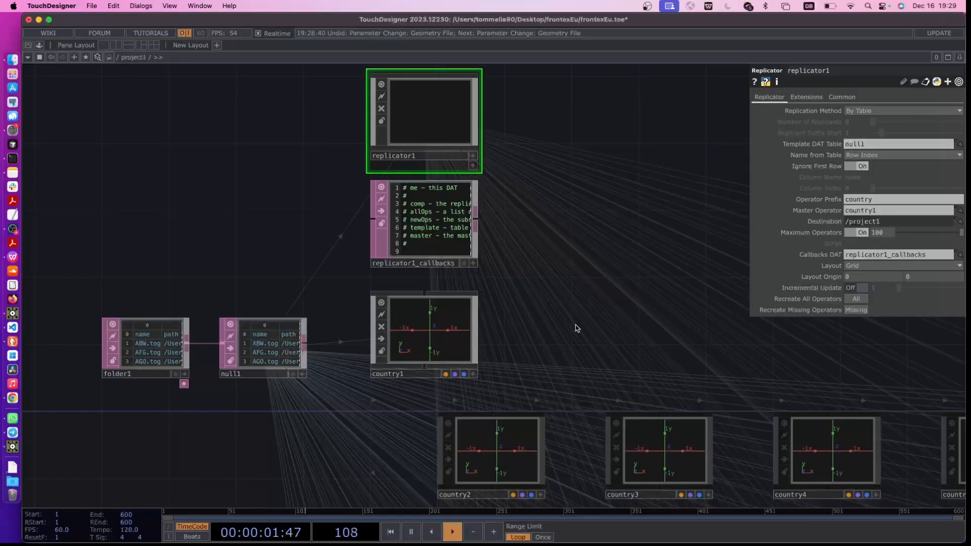
{"action": "left_click_drag", "start_coordinate": [580, 309], "coordinate": [524, 326]}
{"action": "scroll", "coordinate": [576, 269], "scroll_direction": "down", "scroll_amount": 1}
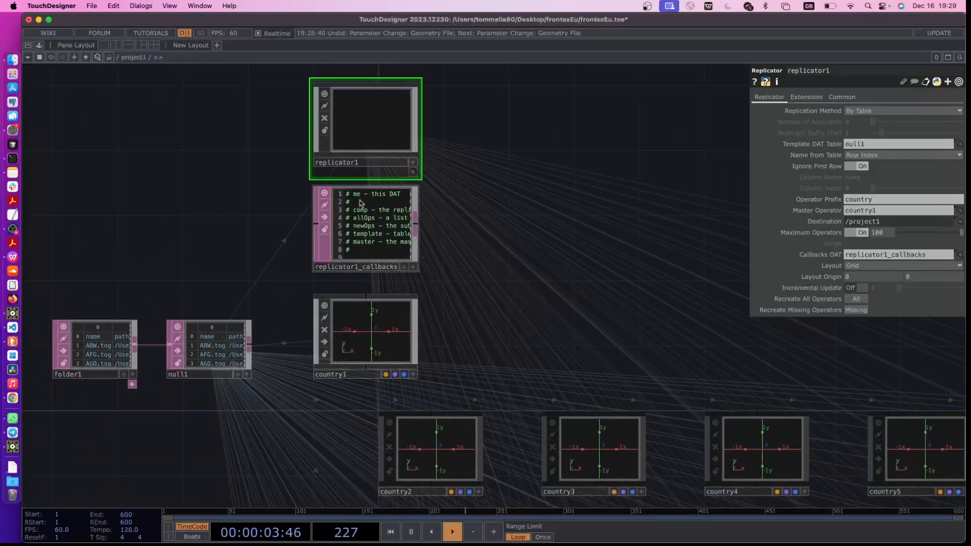
{"action": "left_click_drag", "start_coordinate": [480, 358], "coordinate": [347, 132]}
{"action": "left_click_drag", "start_coordinate": [347, 132], "coordinate": [412, 120]}
{"action": "left_click", "coordinate": [683, 281]}
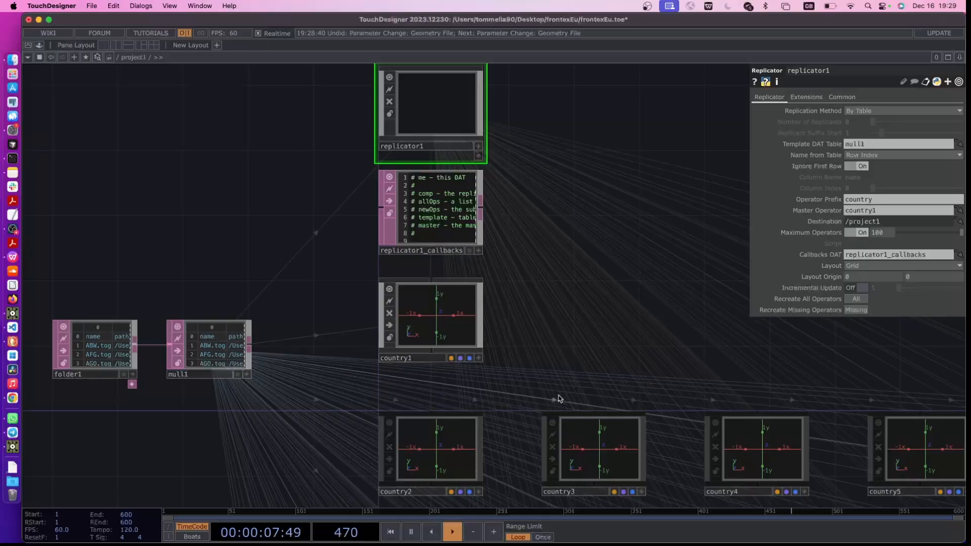
Set the Replicator's layout to Vertical
{"action": "left_click", "coordinate": [855, 266]}
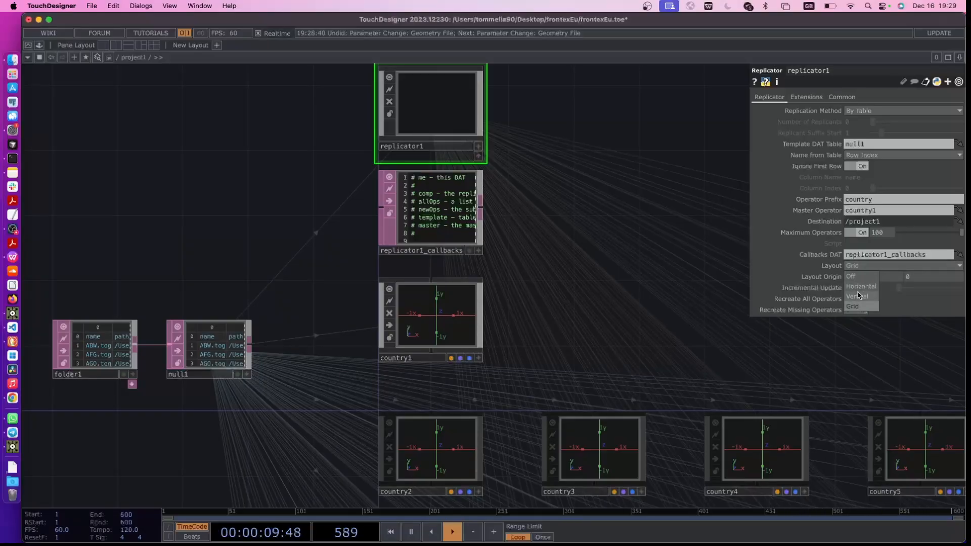
{"action": "left_click", "coordinate": [858, 296]}
{"action": "left_click_drag", "start_coordinate": [632, 360], "coordinate": [531, 252]}
{"action": "scroll", "coordinate": [469, 298], "scroll_direction": "down", "scroll_amount": 5}
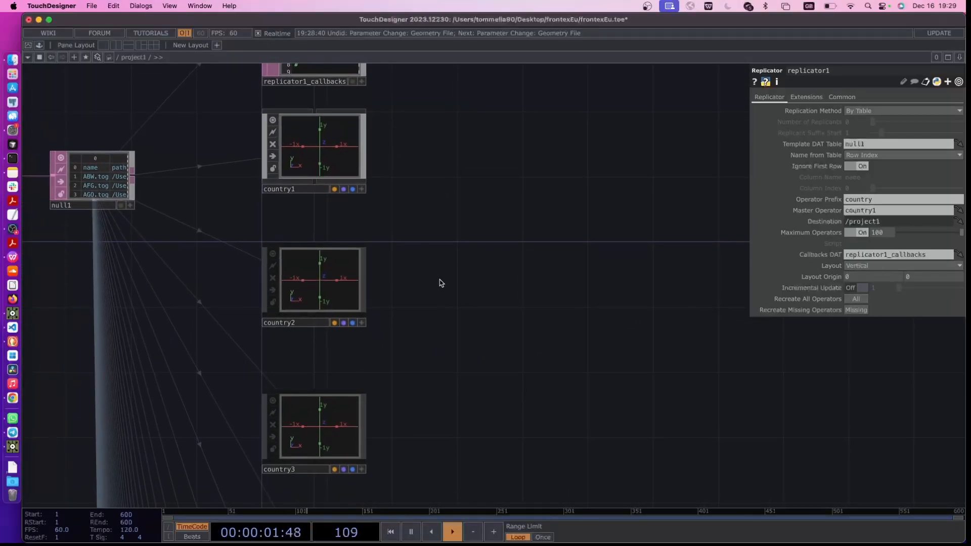
Go inside country3 to examine its mesh and the file path resolved by the Geometry File expression, and return to project1
{"action": "double_click", "coordinate": [346, 367]}
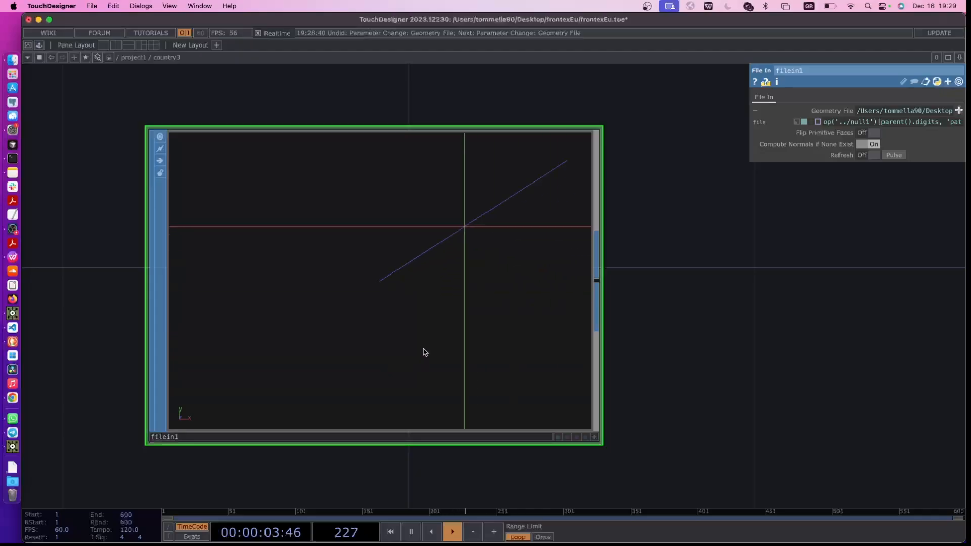
{"action": "scroll", "coordinate": [440, 320], "scroll_direction": "down", "scroll_amount": 1}
{"action": "left_click", "coordinate": [898, 114]}
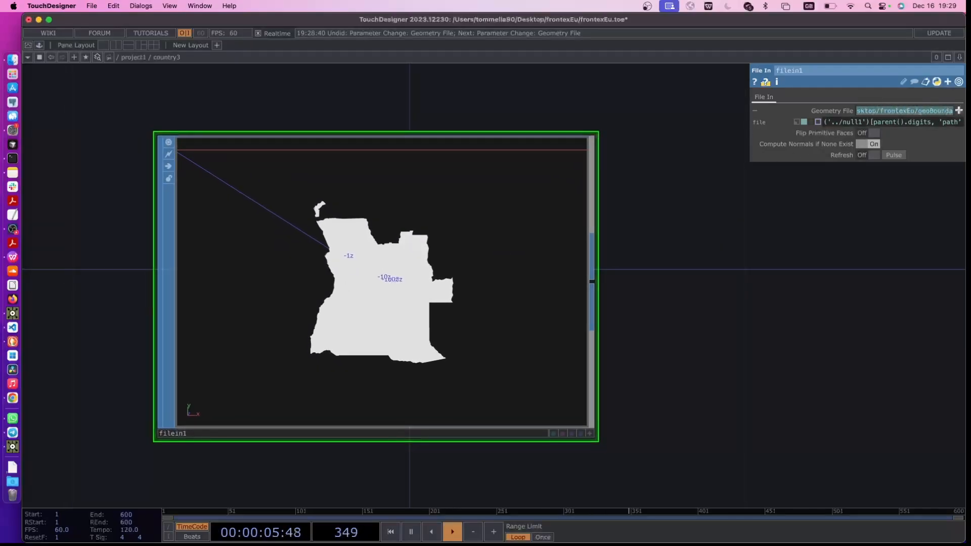
{"action": "key", "text": "Return"}
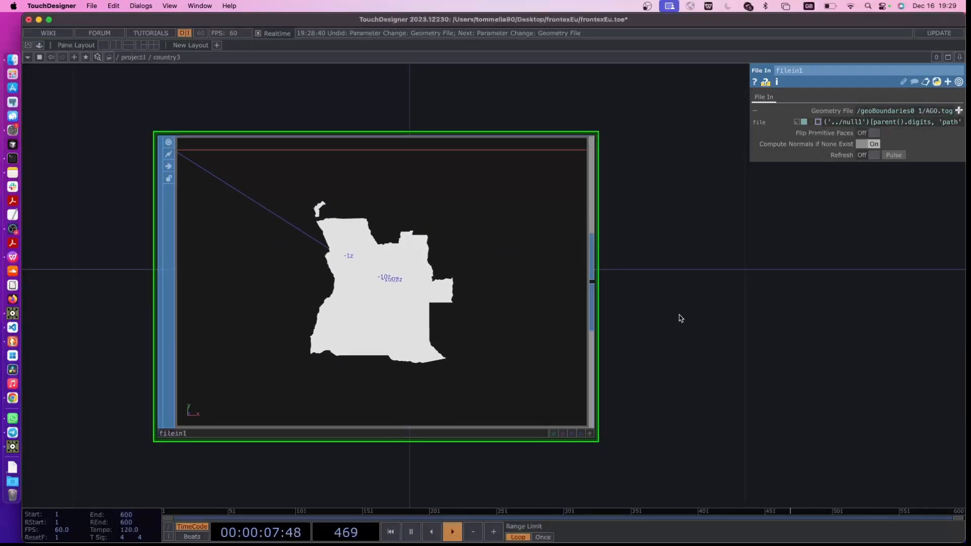
{"action": "key", "text": "u"}
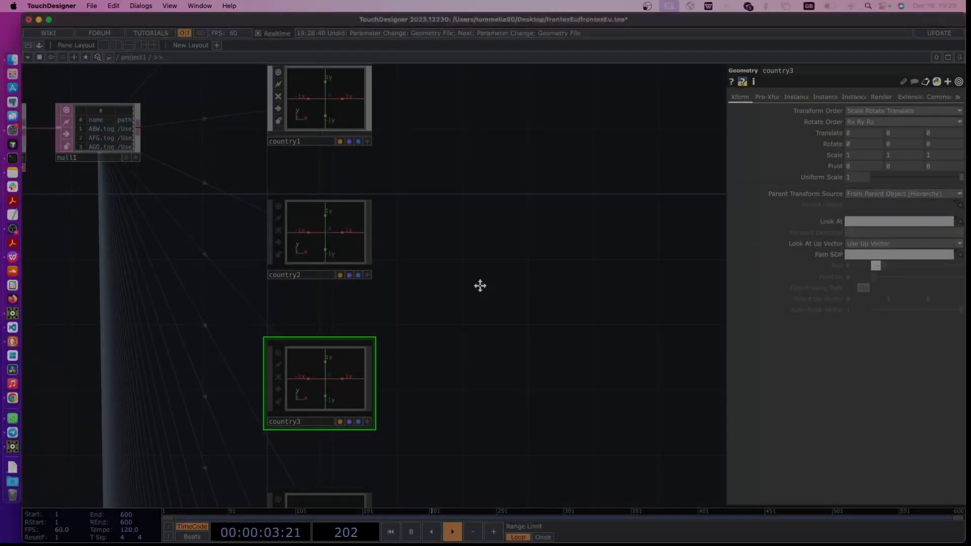
Go inside country1, turn on the render and display flags of the File In SOP, and return to project1
{"action": "left_click_drag", "start_coordinate": [479, 283], "coordinate": [367, 334]}
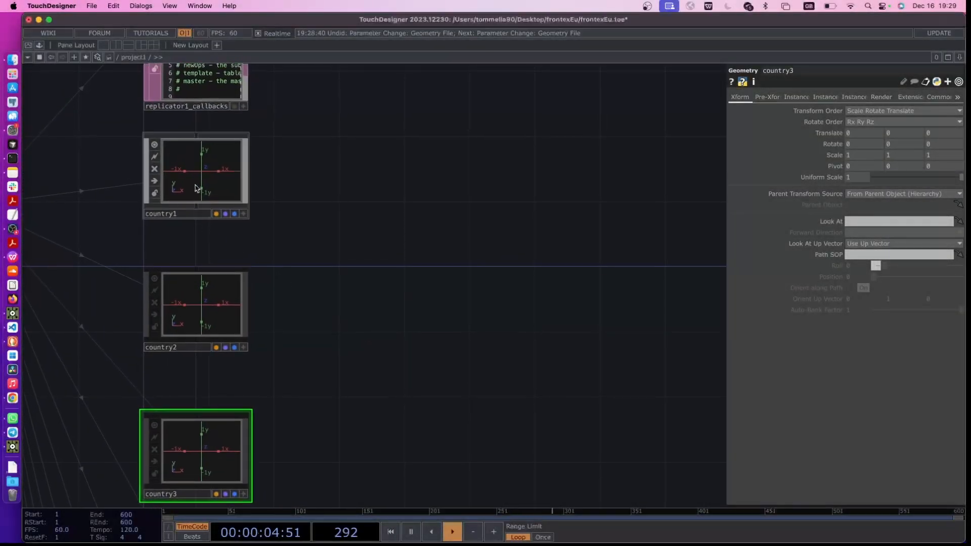
{"action": "double_click", "coordinate": [172, 207]}
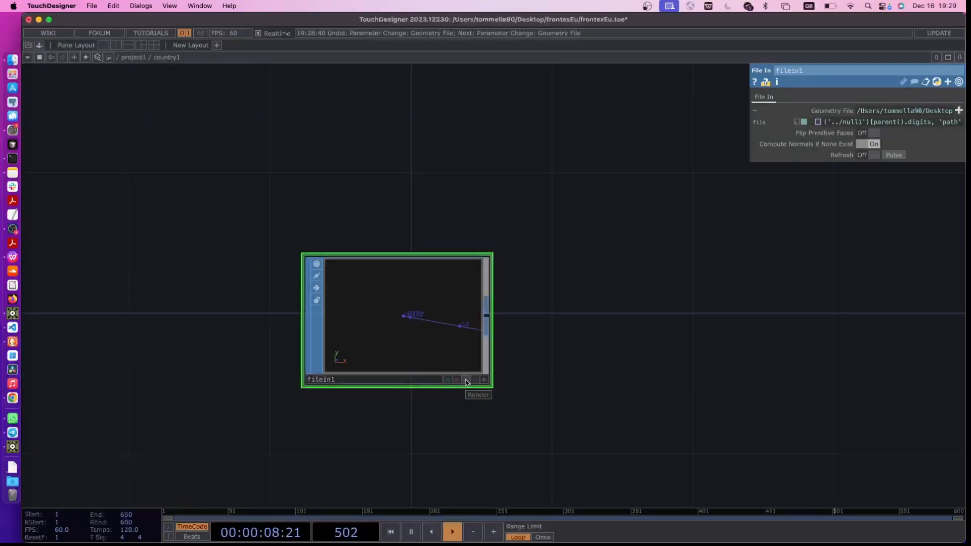
{"action": "scroll", "coordinate": [544, 368], "scroll_direction": "down", "scroll_amount": 5}
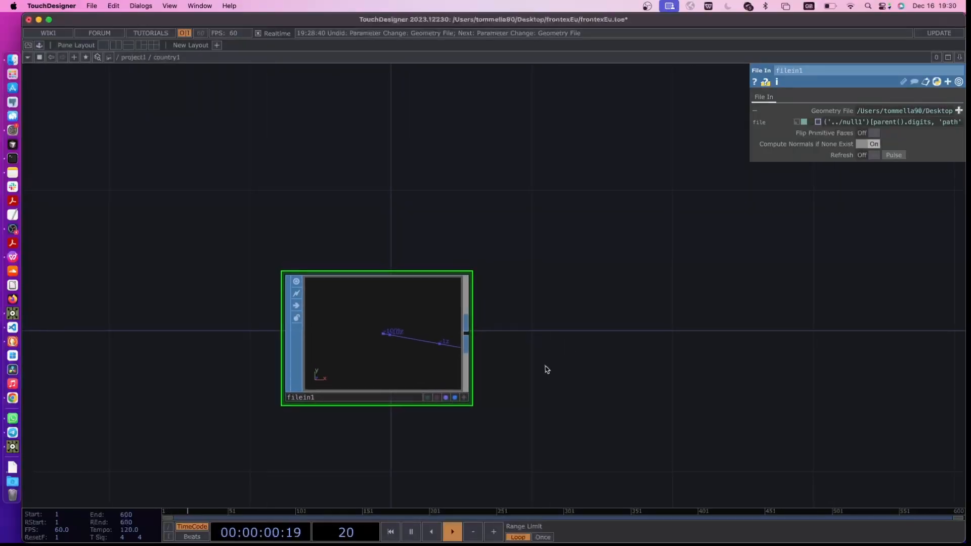
{"action": "left_click_drag", "start_coordinate": [512, 324], "coordinate": [458, 371]}
{"action": "scroll", "coordinate": [458, 372], "scroll_direction": "down", "scroll_amount": 5}
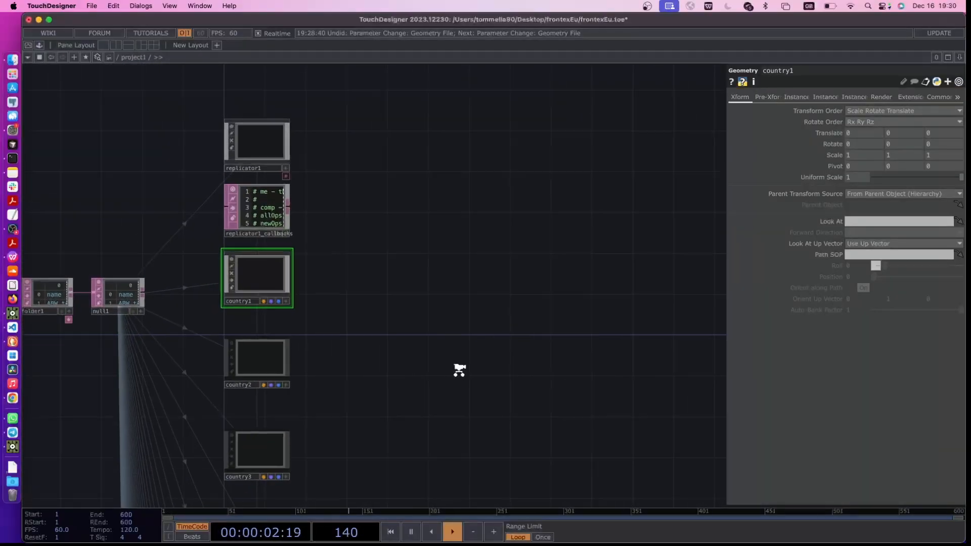
Add a Camera COMP above the replicator column, offset toward the empty network area
{"action": "left_click_drag", "start_coordinate": [449, 294], "coordinate": [415, 355]}
{"action": "key", "text": "Tab"}
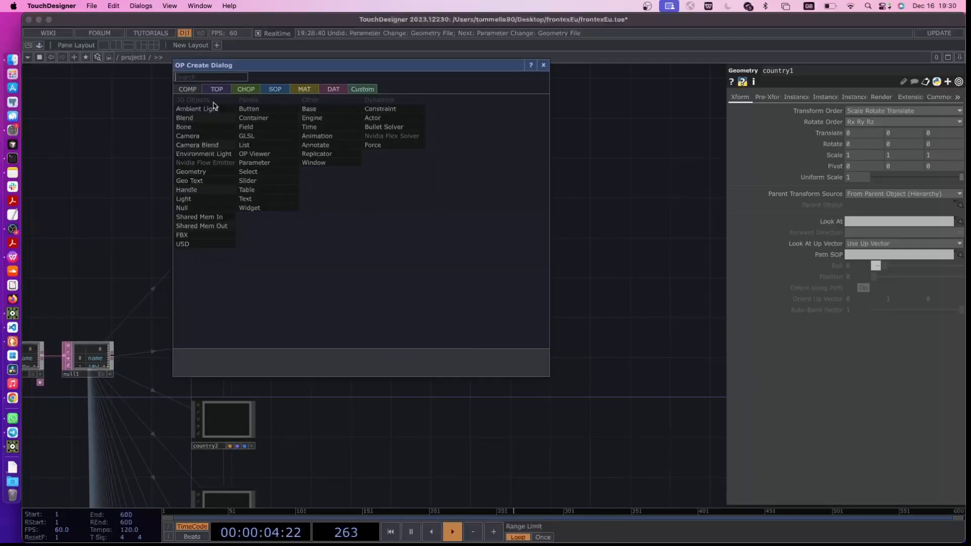
{"action": "type", "text": "ca"}
{"action": "left_click", "coordinate": [196, 137]}
{"action": "left_click", "coordinate": [332, 102]}
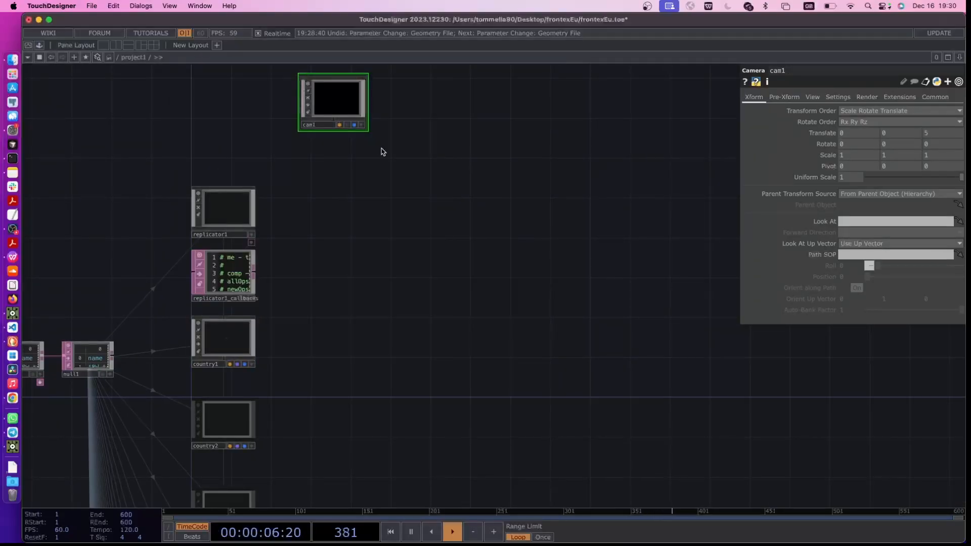
Add an Ambient Light COMP beside the camera
{"action": "scroll", "coordinate": [392, 172], "scroll_direction": "up", "scroll_amount": 3}
{"action": "key", "text": "Tab"}
{"action": "type", "text": "amb"}
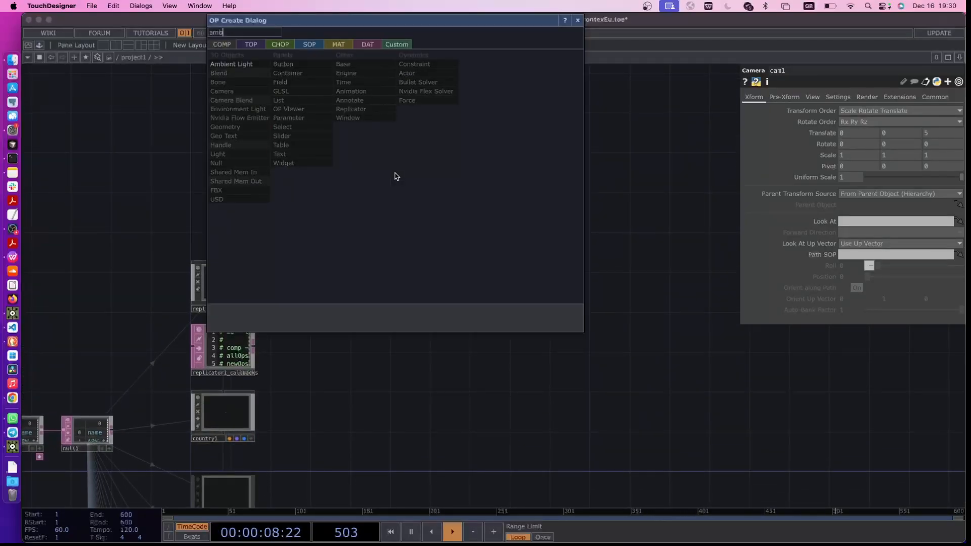
{"action": "left_click", "coordinate": [233, 64]}
{"action": "left_click", "coordinate": [422, 176]}
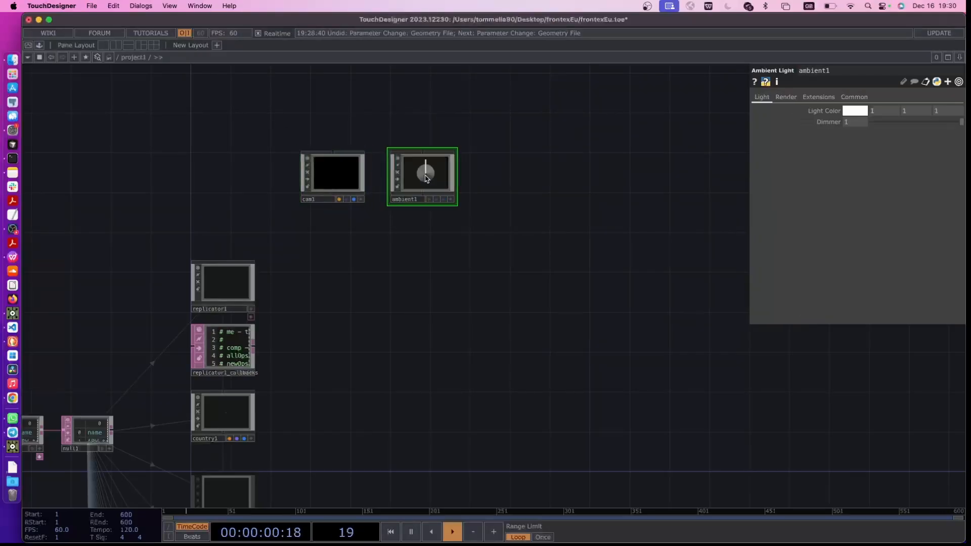
Change cam1's projection to Orthographic
{"action": "left_click", "coordinate": [342, 179]}
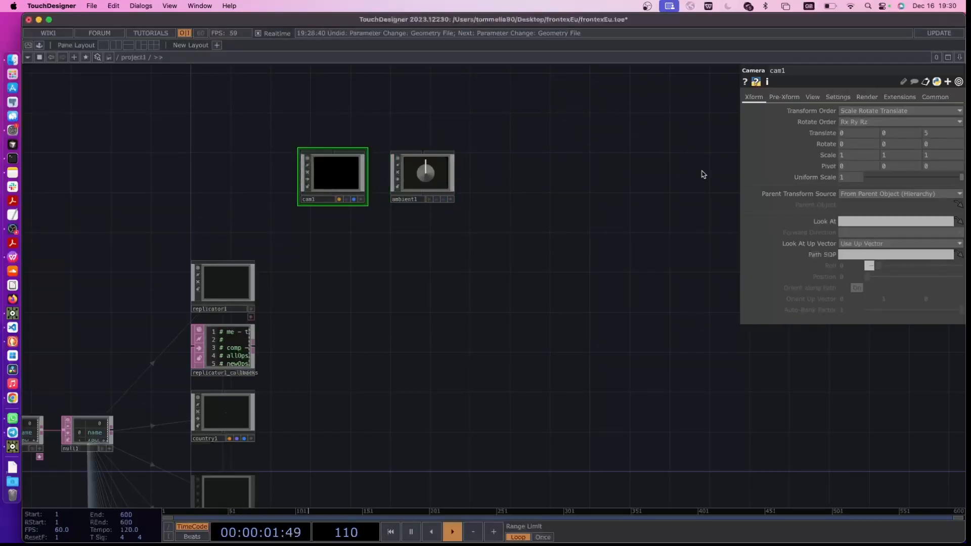
{"action": "left_click", "coordinate": [831, 97]}
{"action": "left_click", "coordinate": [812, 98]}
{"action": "left_click", "coordinate": [852, 111]}
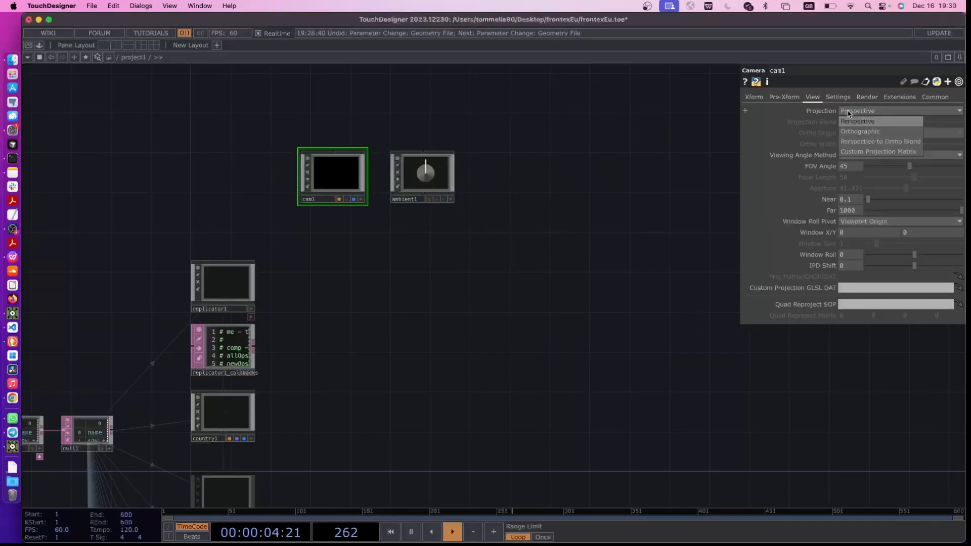
{"action": "left_click", "coordinate": [859, 132]}
Add a Render TOP in line with the camera and the ambient light
{"action": "scroll", "coordinate": [631, 234], "scroll_direction": "right", "scroll_amount": 5}
{"action": "scroll", "coordinate": [631, 234], "scroll_direction": "down", "scroll_amount": 2}
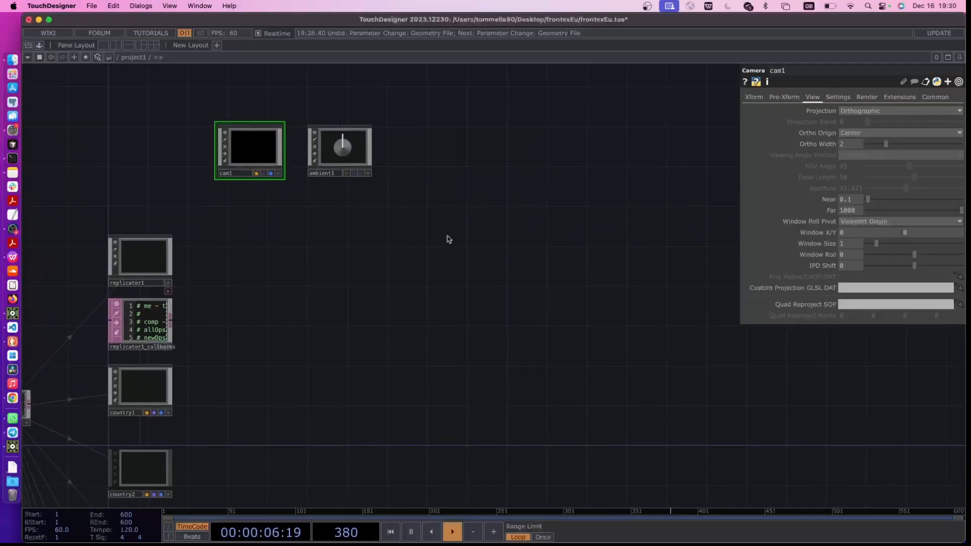
{"action": "key", "text": "Tab"}
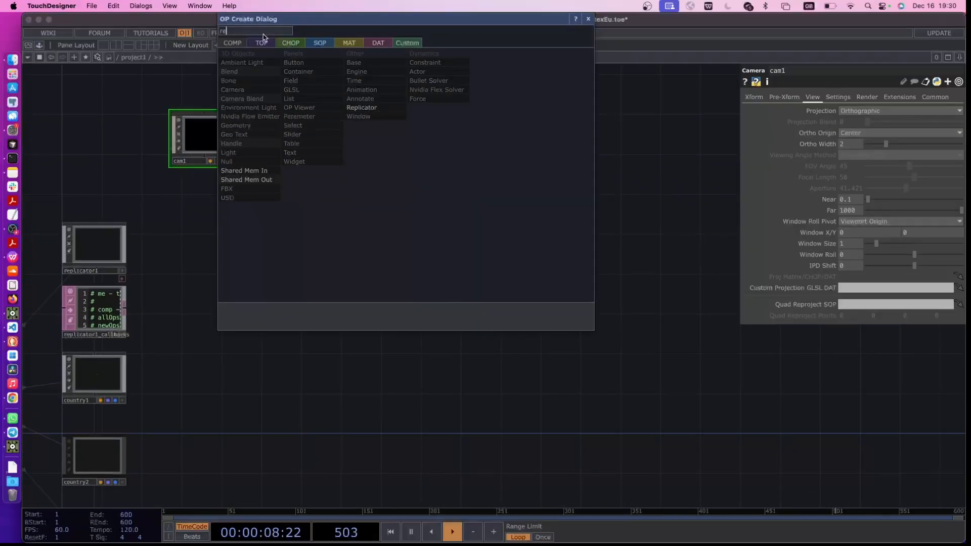
{"action": "left_click", "coordinate": [261, 42]}
{"action": "type", "text": "re"}
{"action": "left_click", "coordinate": [431, 153]}
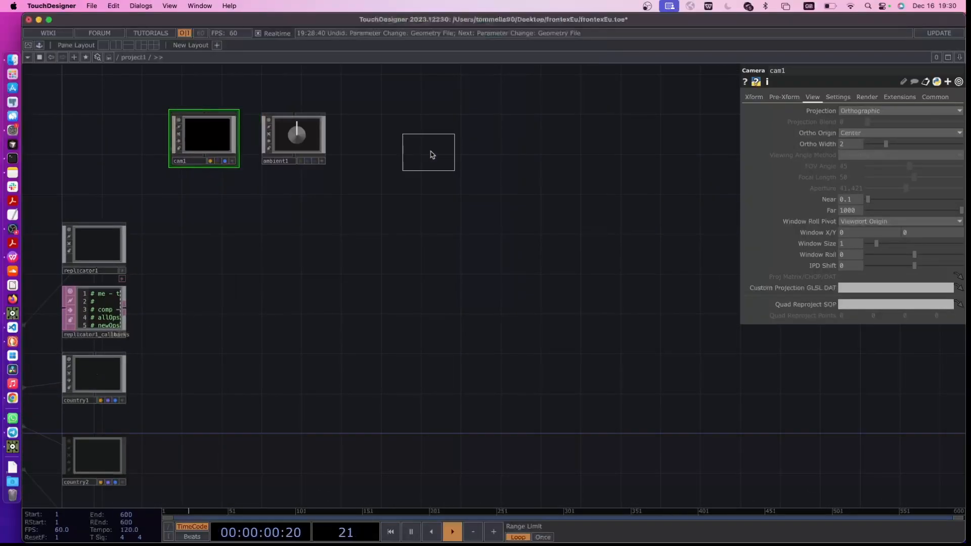
{"action": "left_click", "coordinate": [396, 143]}
{"action": "scroll", "coordinate": [414, 175], "scroll_direction": "up", "scroll_amount": 3}
{"action": "left_click_drag", "start_coordinate": [389, 138], "coordinate": [390, 125]}
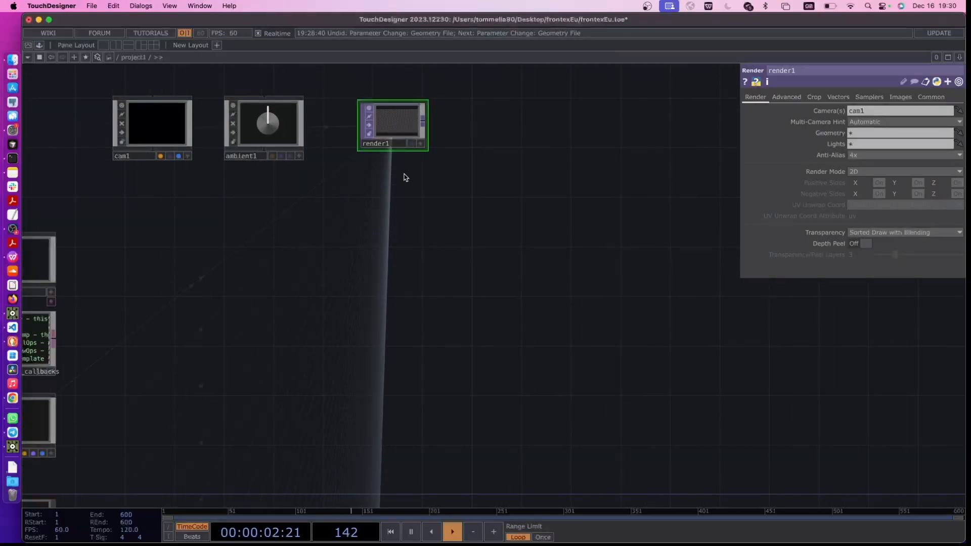
Add a Constant MAT above null1, beside the replicator's callbacks DAT
{"action": "left_click_drag", "start_coordinate": [179, 285], "coordinate": [387, 223]}
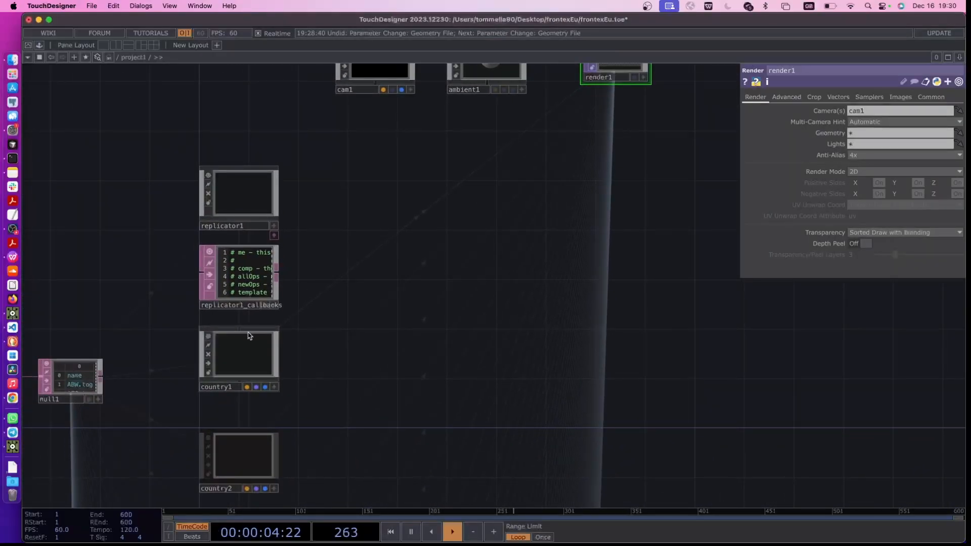
{"action": "scroll", "coordinate": [172, 284], "scroll_direction": "down", "scroll_amount": 3}
{"action": "scroll", "coordinate": [175, 251], "scroll_direction": "left", "scroll_amount": 3}
{"action": "key", "text": "Tab"}
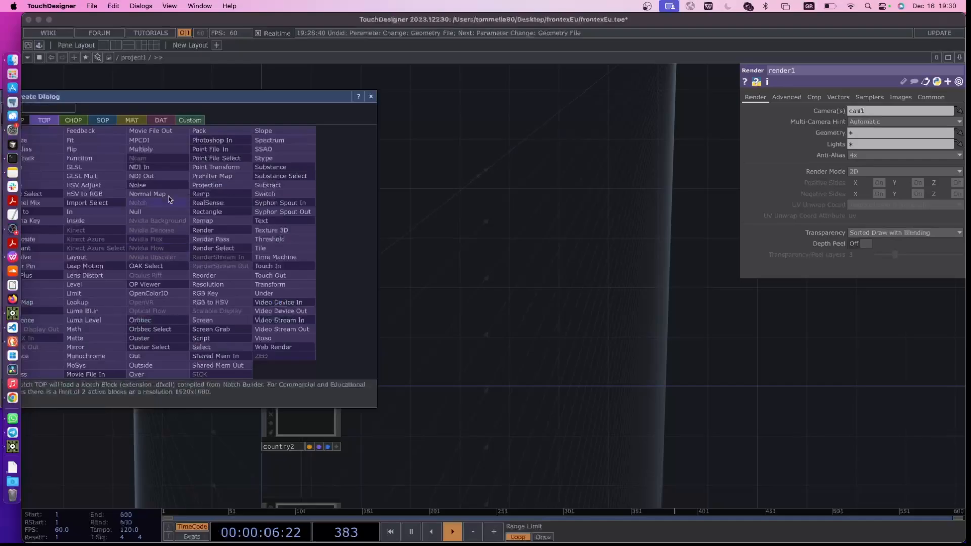
{"action": "left_click", "coordinate": [132, 120]}
{"action": "left_click_drag", "start_coordinate": [144, 99], "coordinate": [200, 110]}
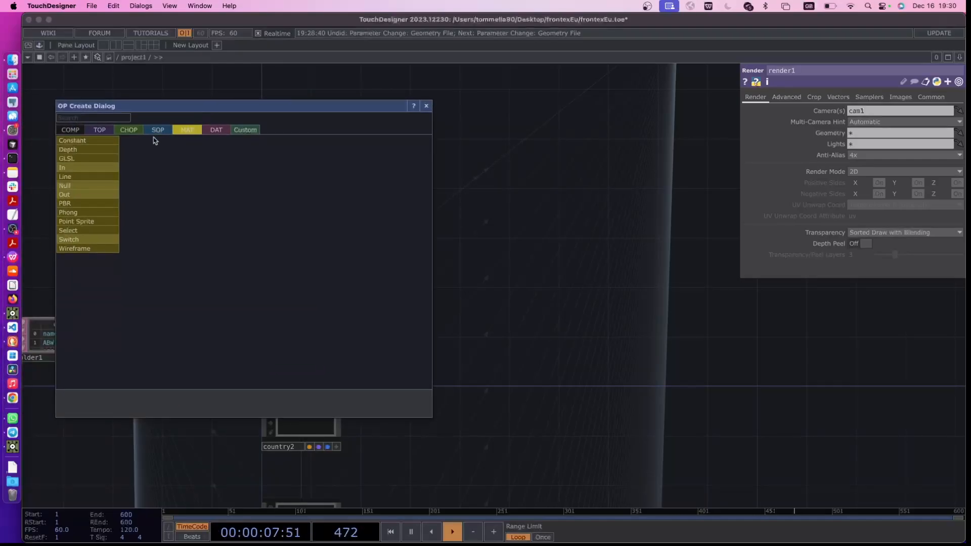
{"action": "left_click", "coordinate": [108, 142]}
{"action": "left_click", "coordinate": [201, 246]}
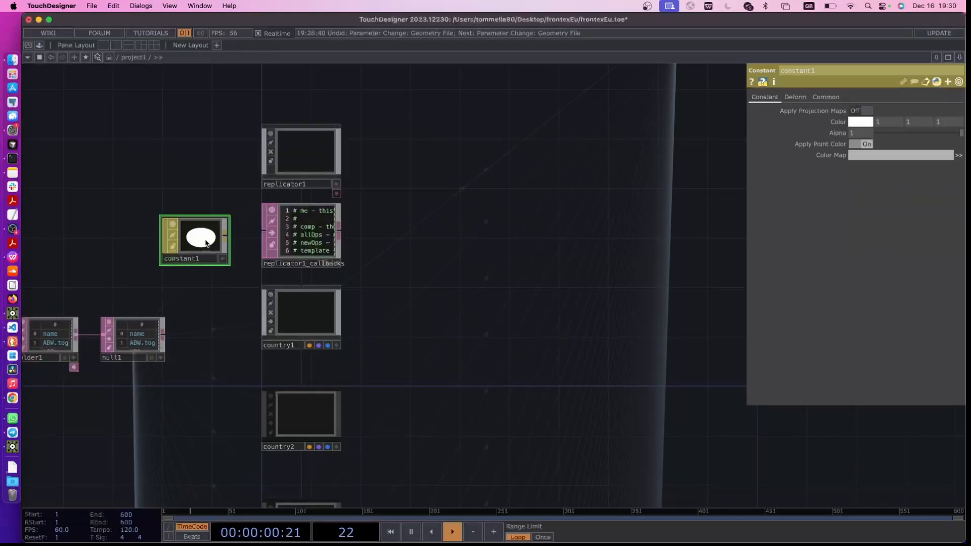
Assign constant1 as country1's material and move the material node up beside the replicator
{"action": "left_click_drag", "start_coordinate": [207, 243], "coordinate": [308, 313]}
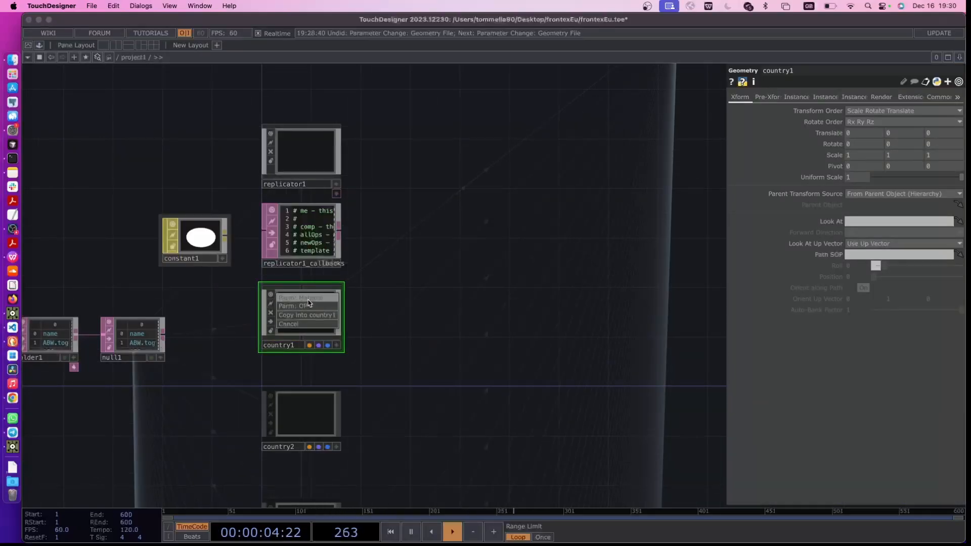
{"action": "left_click", "coordinate": [308, 300]}
{"action": "left_click_drag", "start_coordinate": [436, 271], "coordinate": [395, 295]}
{"action": "scroll", "coordinate": [385, 291], "scroll_direction": "down", "scroll_amount": 3}
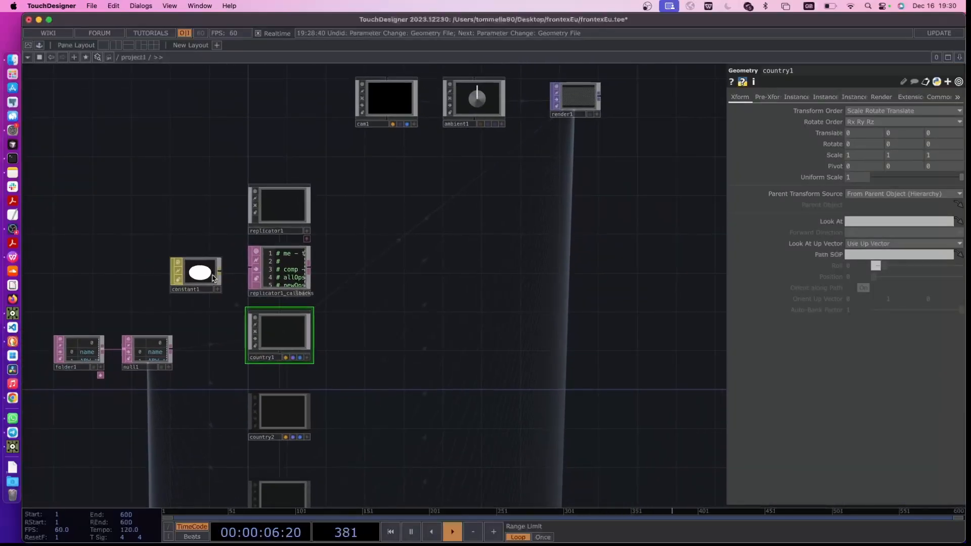
{"action": "left_click_drag", "start_coordinate": [212, 277], "coordinate": [223, 218]}
Add a Keyboard In CHOP directly below the Constant MAT
{"action": "left_click_drag", "start_coordinate": [227, 282], "coordinate": [294, 282]}
{"action": "scroll", "coordinate": [248, 297], "scroll_direction": "up", "scroll_amount": 3}
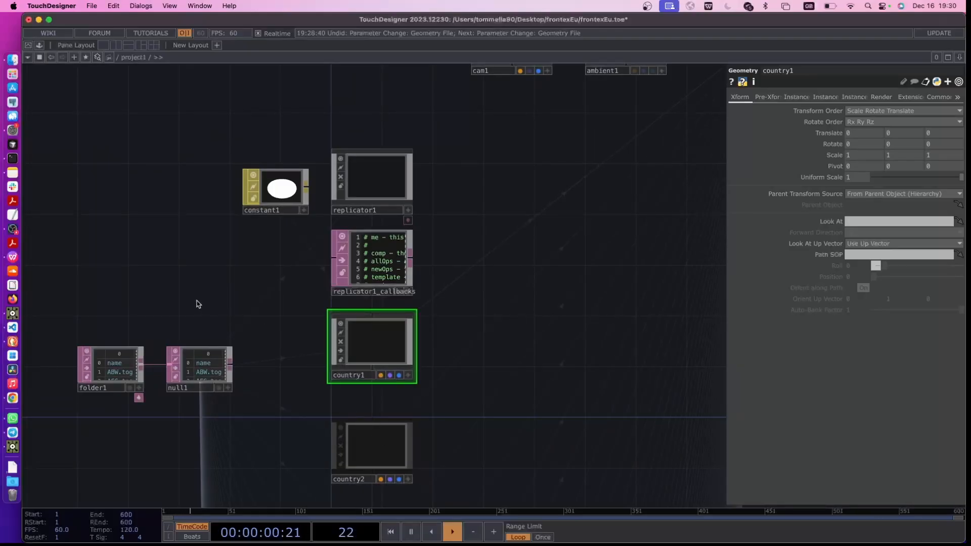
{"action": "key", "text": "Tab"}
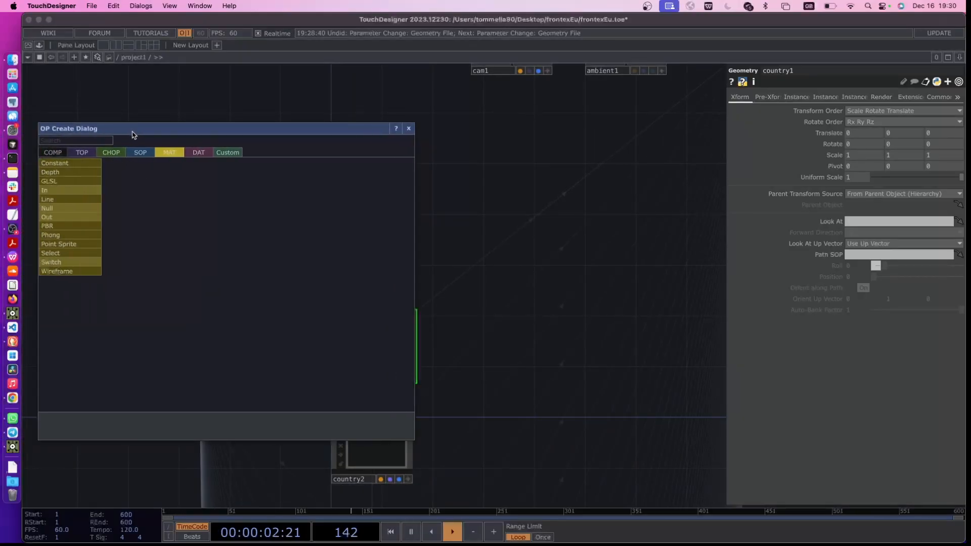
{"action": "left_click", "coordinate": [111, 152]}
{"action": "type", "text": "ke"}
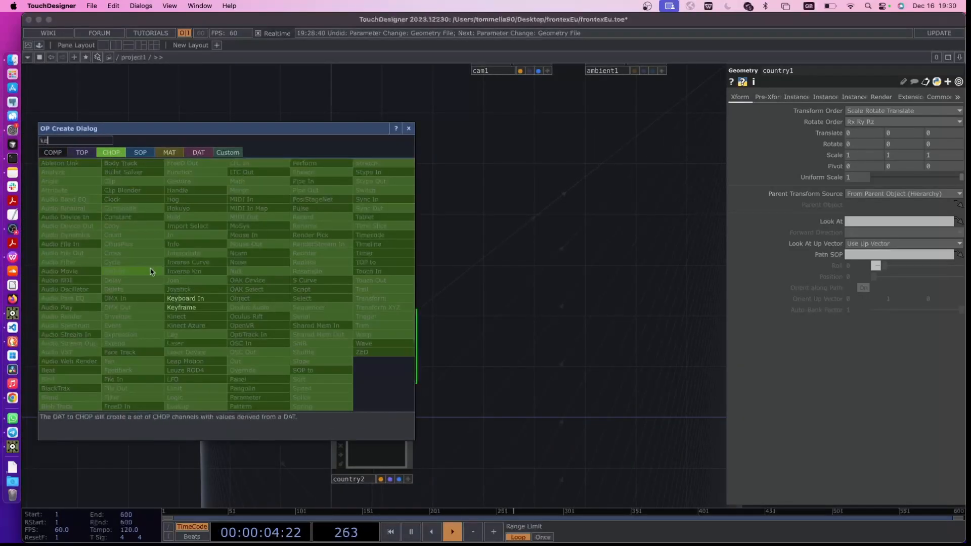
{"action": "left_click", "coordinate": [185, 298]}
{"action": "left_click", "coordinate": [281, 262]}
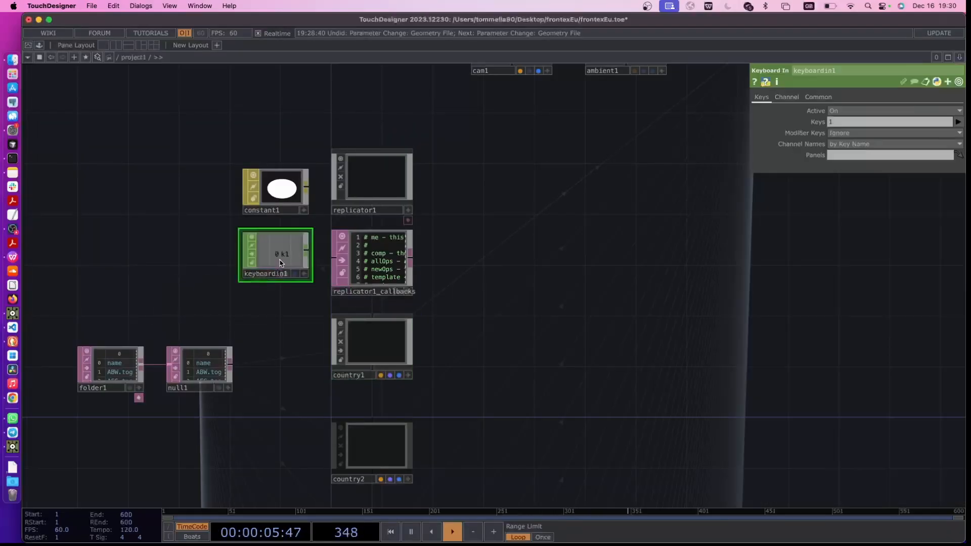
Link the keyboardin1 k1 channel to replicator1's Recreate All Operators parameter
{"action": "left_click", "coordinate": [362, 349]}
{"action": "scroll", "coordinate": [304, 273], "scroll_direction": "up", "scroll_amount": 2}
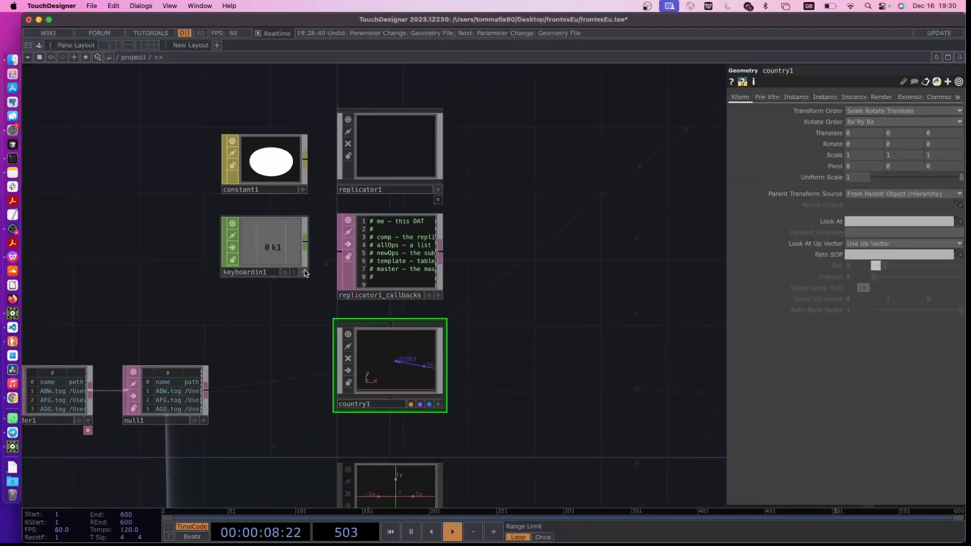
{"action": "left_click", "coordinate": [304, 273]}
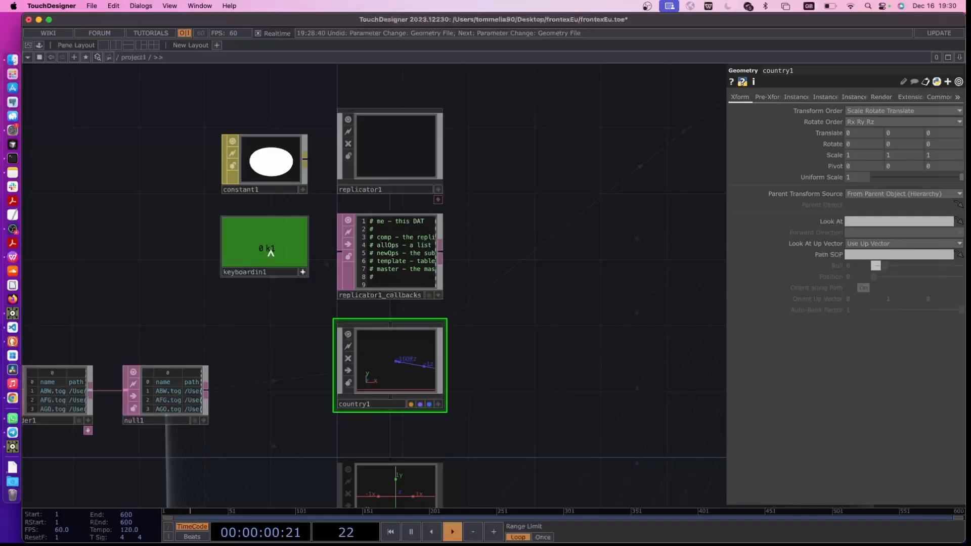
{"action": "left_click", "coordinate": [381, 151]}
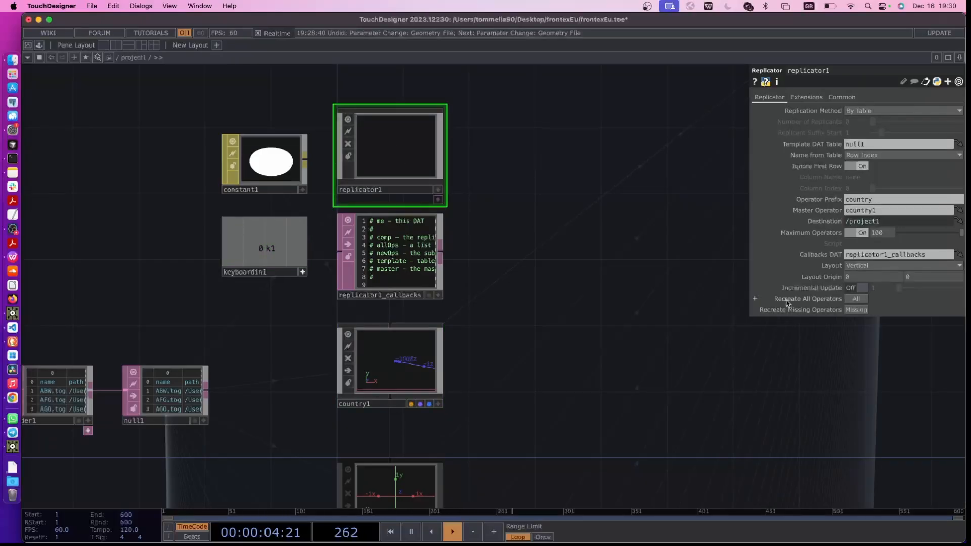
{"action": "left_click_drag", "start_coordinate": [244, 246], "coordinate": [291, 250]}
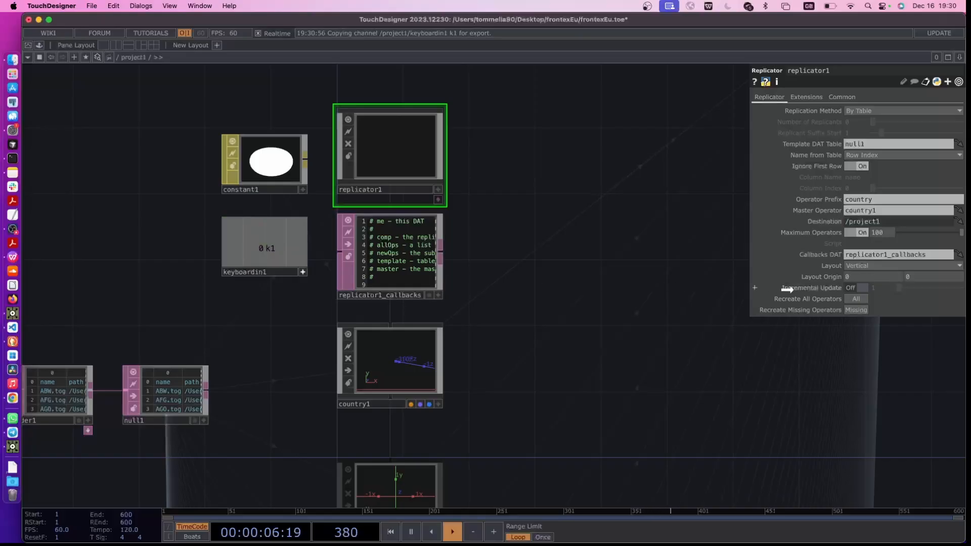
{"action": "left_click_drag", "start_coordinate": [787, 289], "coordinate": [813, 298]}
{"action": "left_click", "coordinate": [816, 292]}
Examine the render1 output and the camera view to check which countries of the world map are drawn
{"action": "left_click_drag", "start_coordinate": [605, 329], "coordinate": [560, 330]}
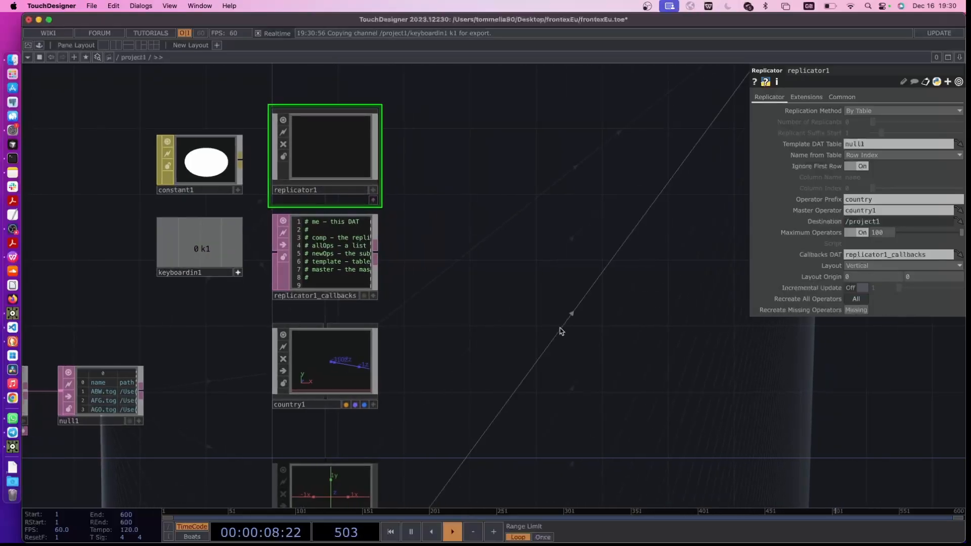
{"action": "left_click_drag", "start_coordinate": [463, 410], "coordinate": [364, 414]}
{"action": "left_click_drag", "start_coordinate": [729, 139], "coordinate": [546, 343]}
{"action": "scroll", "coordinate": [568, 260], "scroll_direction": "down", "scroll_amount": 1}
{"action": "scroll", "coordinate": [553, 178], "scroll_direction": "up", "scroll_amount": 6}
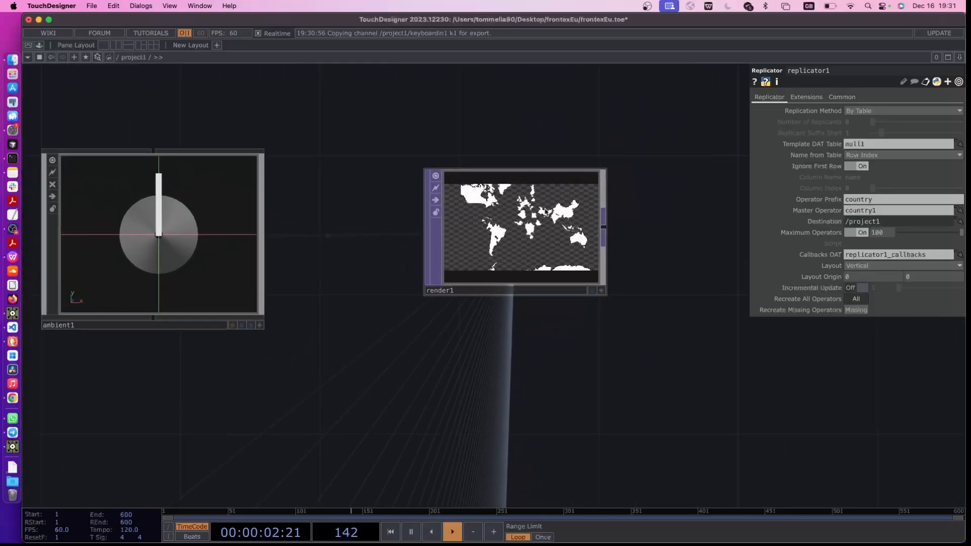
{"action": "left_click_drag", "start_coordinate": [323, 352], "coordinate": [428, 297]}
{"action": "scroll", "coordinate": [410, 319], "scroll_direction": "down", "scroll_amount": 3}
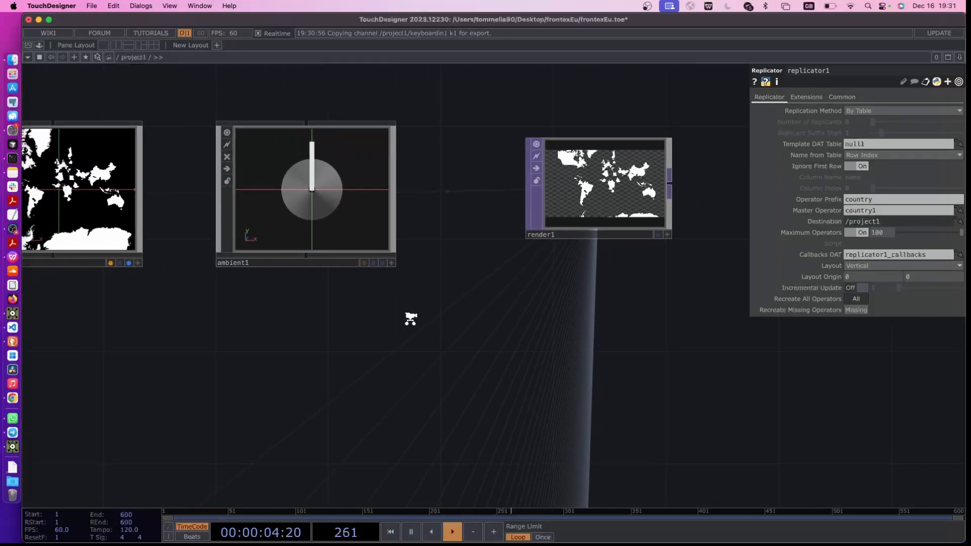
{"action": "left_click_drag", "start_coordinate": [292, 343], "coordinate": [536, 272]}
{"action": "scroll", "coordinate": [389, 310], "scroll_direction": "down", "scroll_amount": 2}
{"action": "scroll", "coordinate": [334, 348], "scroll_direction": "down", "scroll_amount": 1}
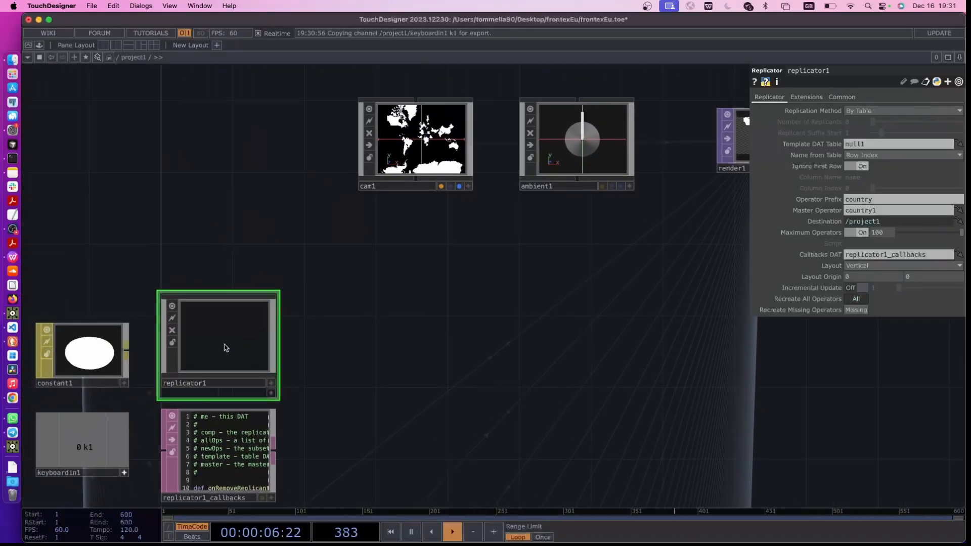
Turn off the Maximum Operators limit on replicator1
{"action": "left_click", "coordinate": [226, 348]}
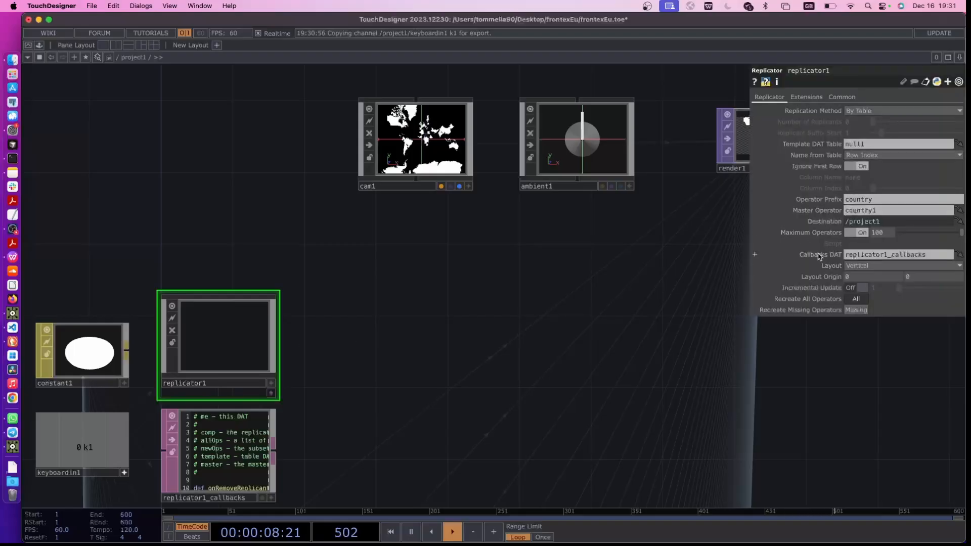
{"action": "left_click", "coordinate": [851, 236]}
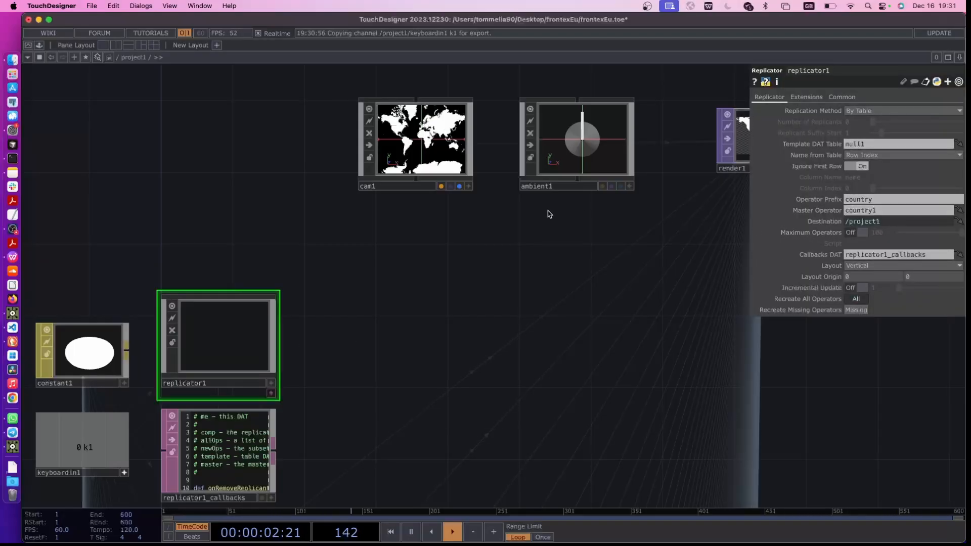
{"action": "left_click_drag", "start_coordinate": [457, 257], "coordinate": [289, 297]}
{"action": "scroll", "coordinate": [616, 153], "scroll_direction": "up", "scroll_amount": 1}
{"action": "scroll", "coordinate": [618, 159], "scroll_direction": "up", "scroll_amount": 3}
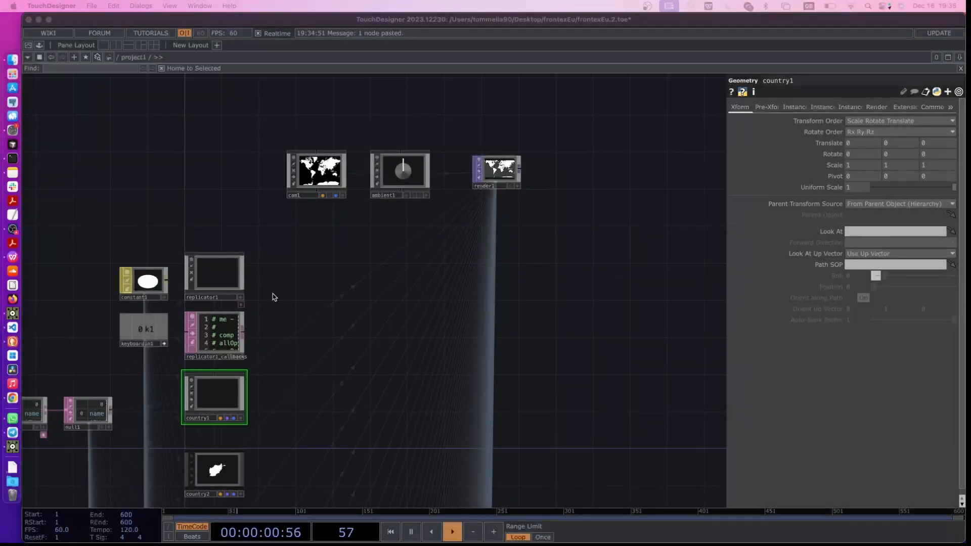
Add a second Replicator COMP beside replicator1, below the camera
{"action": "scroll", "coordinate": [310, 332], "scroll_direction": "up", "scroll_amount": 3}
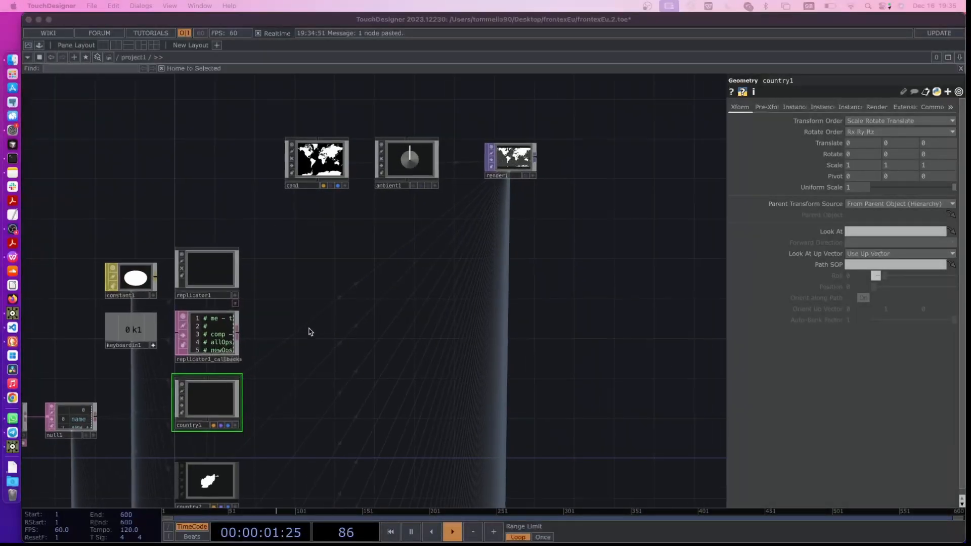
{"action": "key", "text": "Tab"}
{"action": "type", "text": "re"}
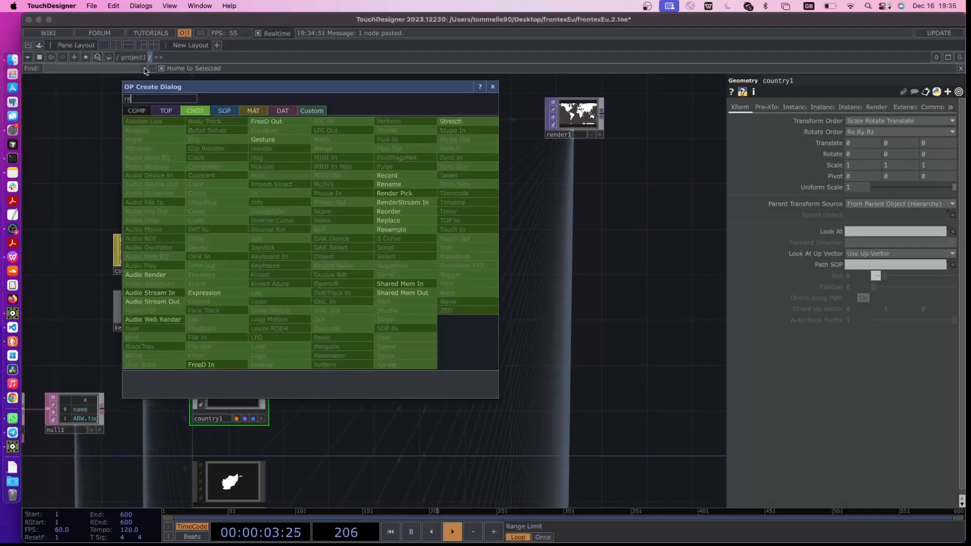
{"action": "left_click", "coordinate": [136, 111]}
{"action": "left_click", "coordinate": [266, 175]}
{"action": "left_click", "coordinate": [343, 248]}
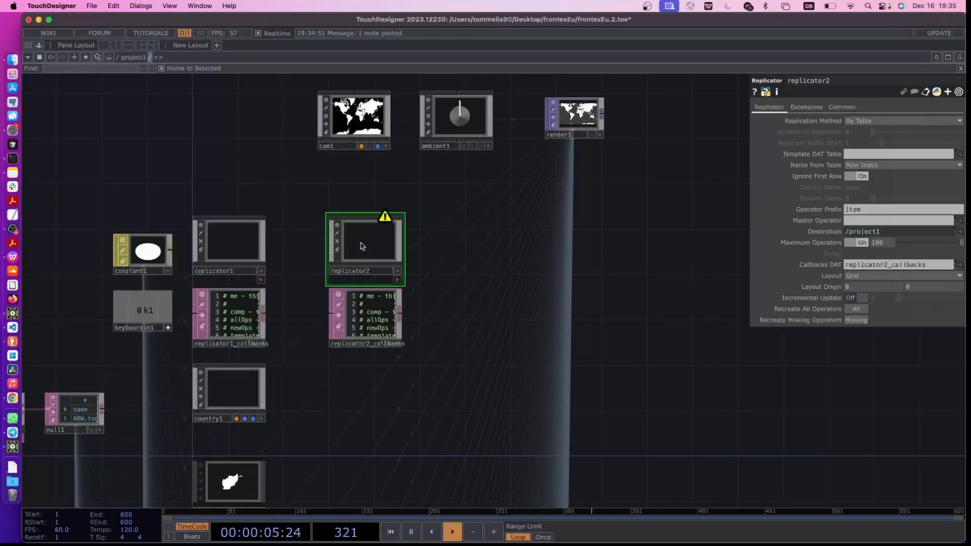
Paste a copy of country1 below the second replicator's callbacks DAT and rename it boundary1
{"action": "scroll", "coordinate": [316, 405], "scroll_direction": "up", "scroll_amount": 2}
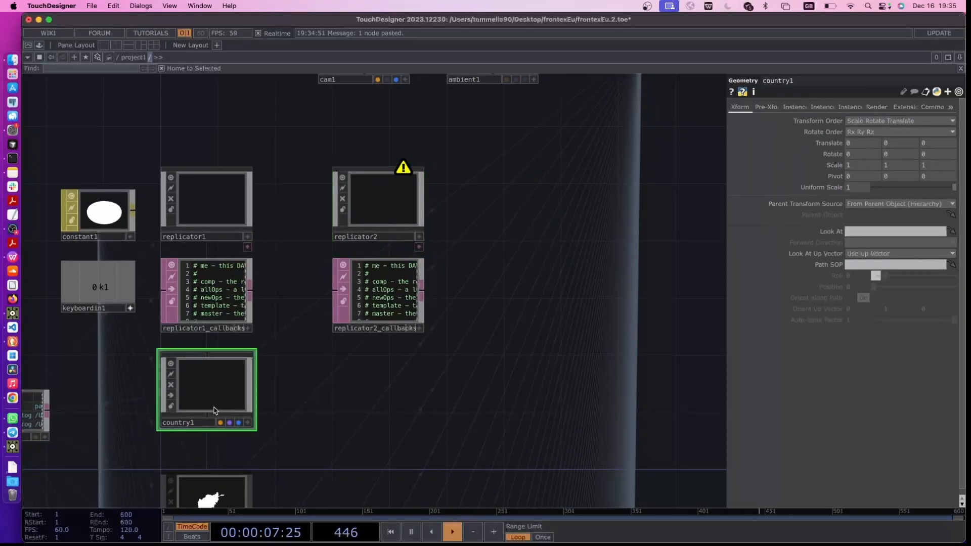
{"action": "key", "text": "ctrl+v"}
{"action": "left_click_drag", "start_coordinate": [347, 392], "coordinate": [378, 404]}
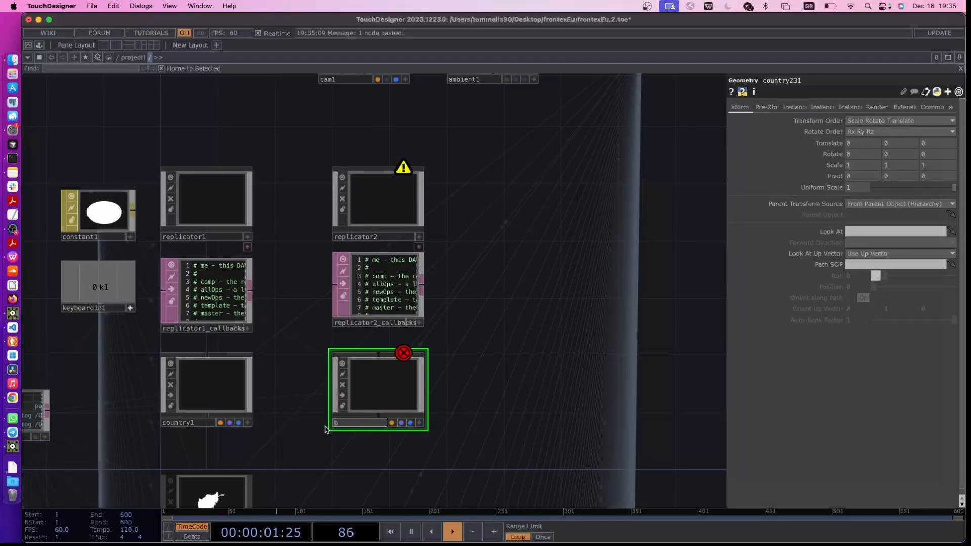
{"action": "key", "text": "Return"}
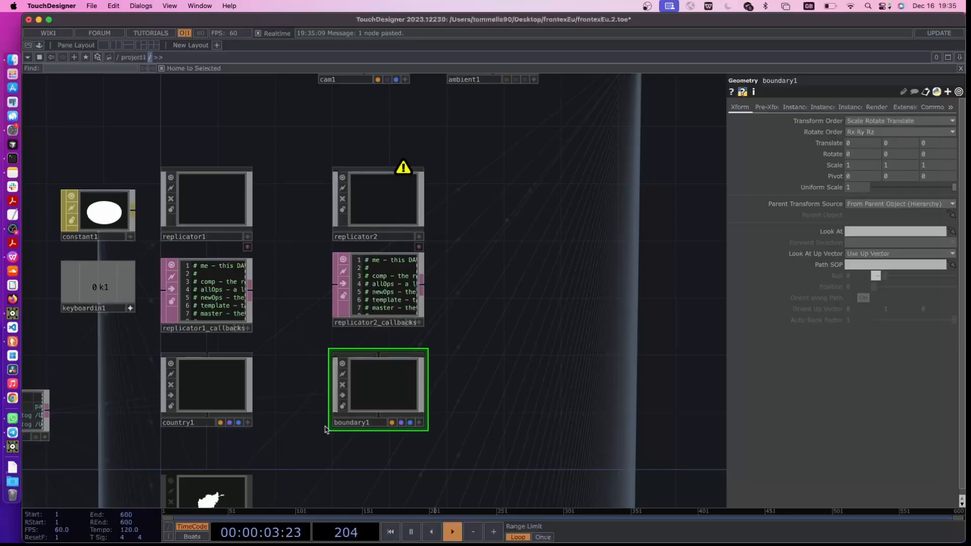
Configure replicator2 with master operator boundary1, operator prefix boundary and template DAT table null1
{"action": "scroll", "coordinate": [434, 382], "scroll_direction": "up", "scroll_amount": 2}
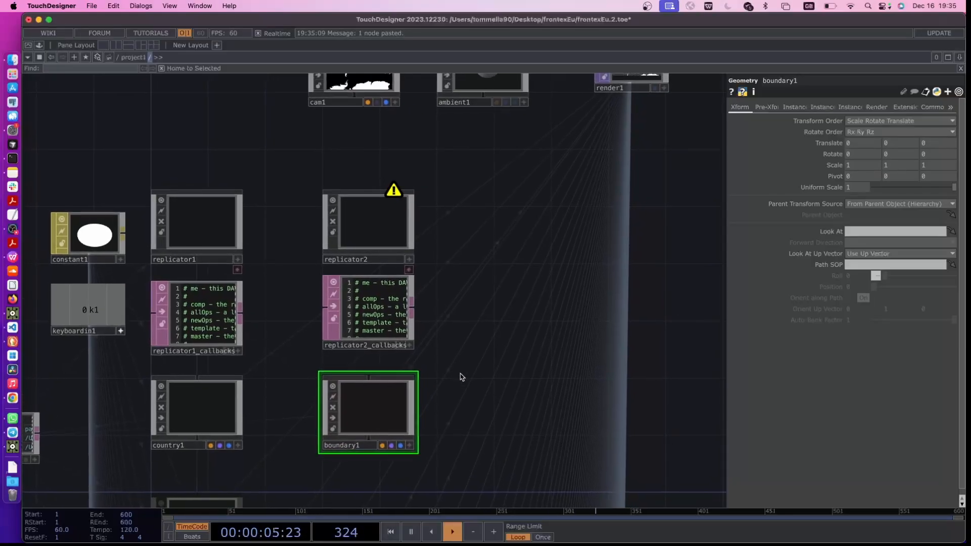
{"action": "left_click", "coordinate": [379, 228]}
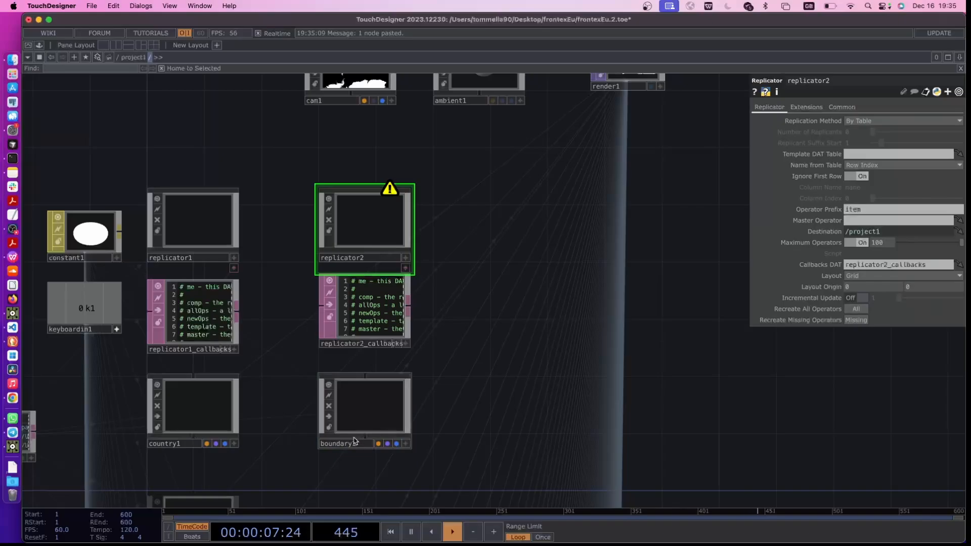
{"action": "left_click_drag", "start_coordinate": [374, 396], "coordinate": [852, 220]}
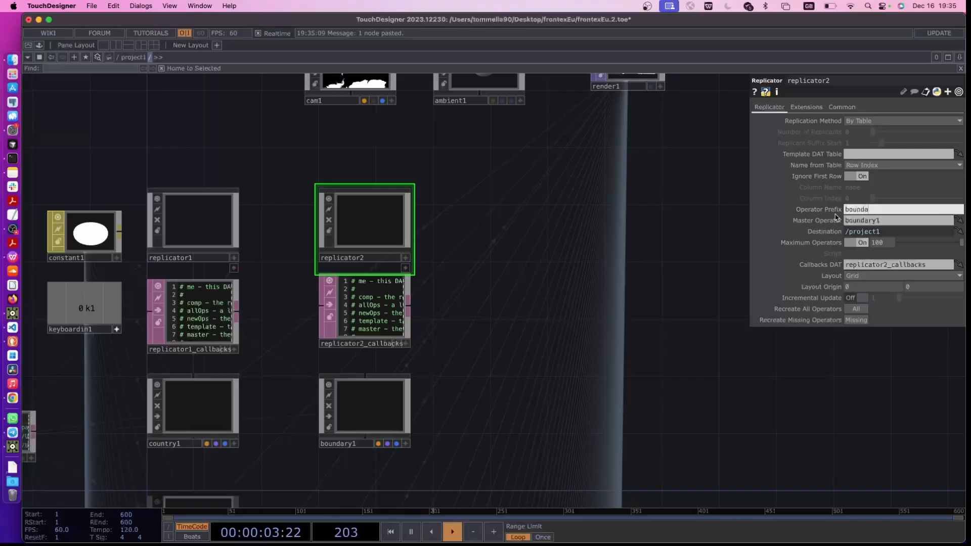
{"action": "left_click_drag", "start_coordinate": [560, 370], "coordinate": [564, 345]}
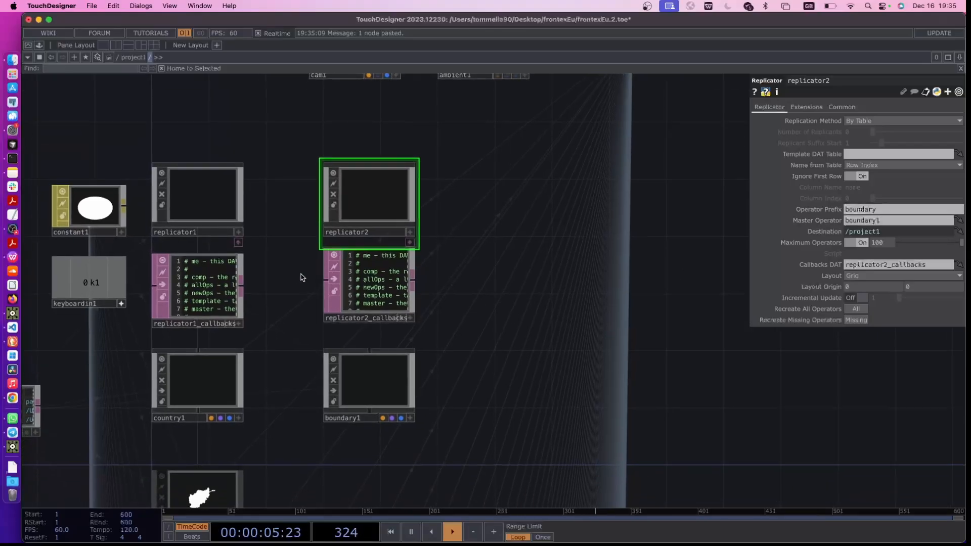
{"action": "scroll", "coordinate": [294, 326], "scroll_direction": "down", "scroll_amount": 2}
{"action": "scroll", "coordinate": [292, 326], "scroll_direction": "down", "scroll_amount": 2}
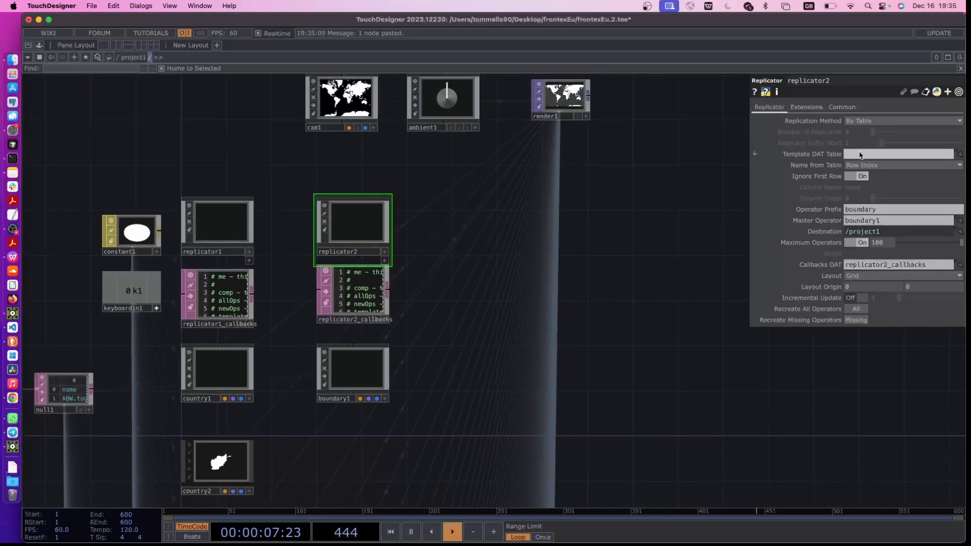
{"action": "left_click_drag", "start_coordinate": [69, 346], "coordinate": [97, 346]}
{"action": "left_click_drag", "start_coordinate": [95, 389], "coordinate": [825, 154]}
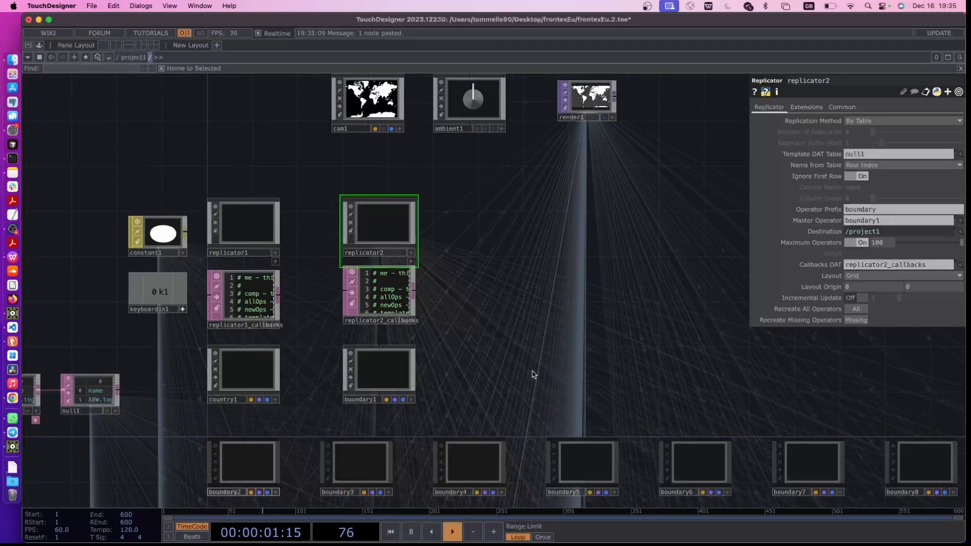
Set replicator2's layout to Vertical with a horizontal origin of 250, and align replicator2 and boundary1 with the column of replicas
{"action": "left_click_drag", "start_coordinate": [530, 372], "coordinate": [509, 331]}
{"action": "left_click", "coordinate": [833, 280]}
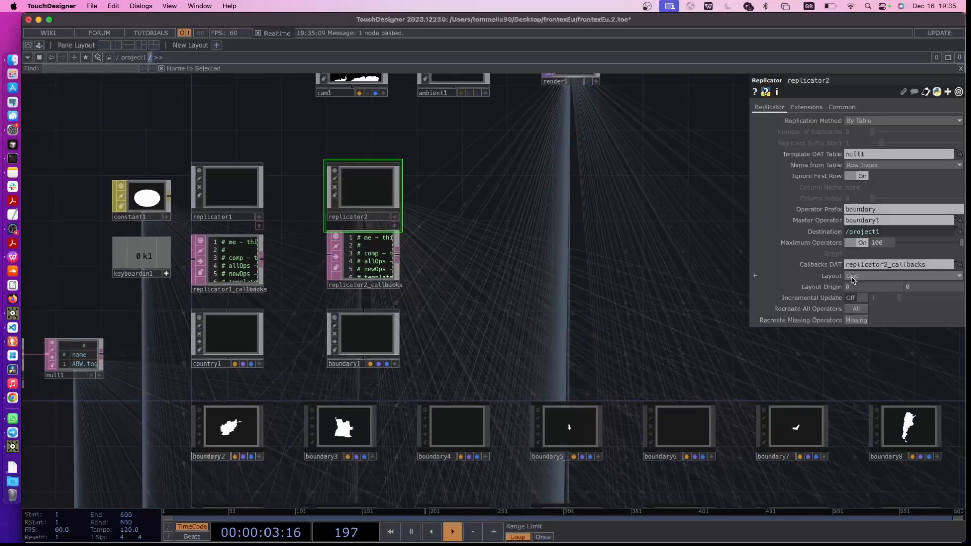
{"action": "left_click", "coordinate": [856, 305]}
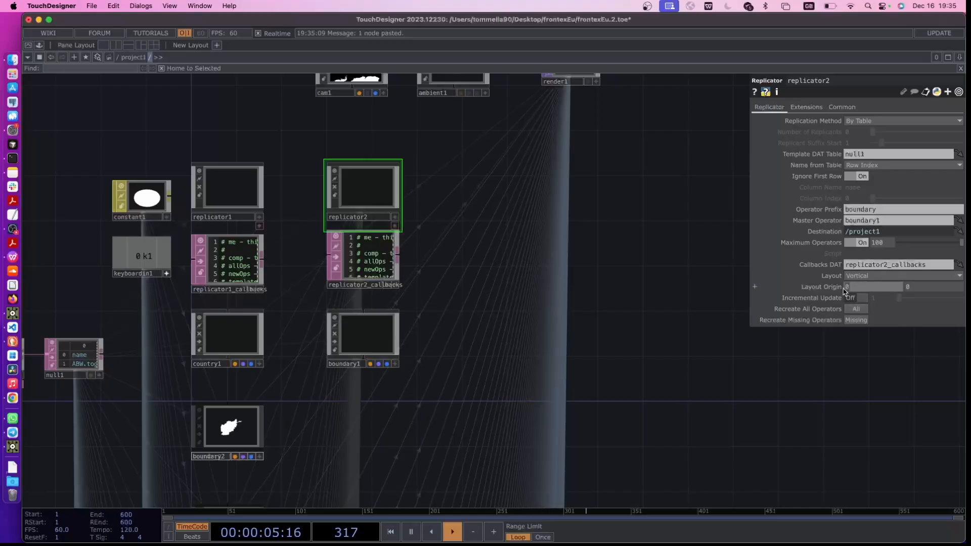
{"action": "type", "text": "250"}
{"action": "key", "text": "Return"}
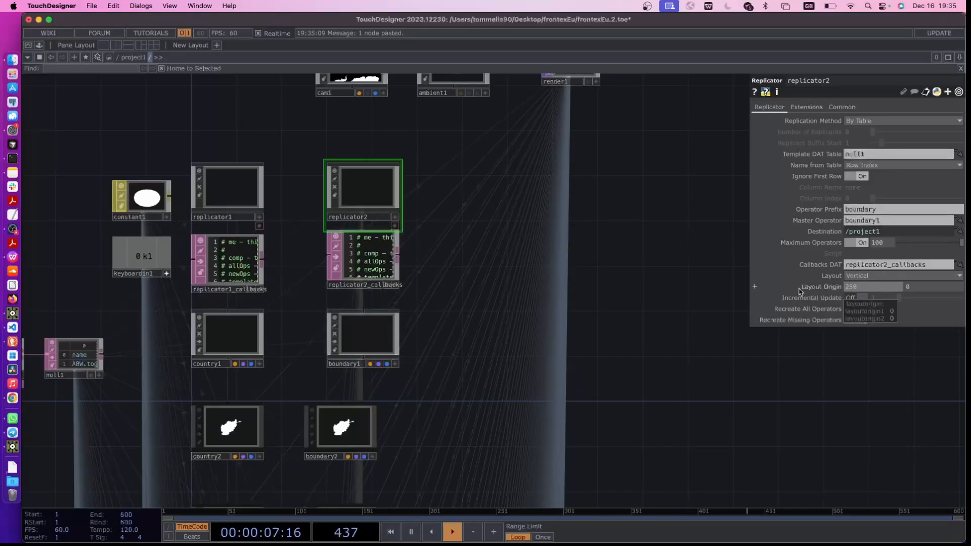
{"action": "left_click_drag", "start_coordinate": [373, 177], "coordinate": [350, 178]}
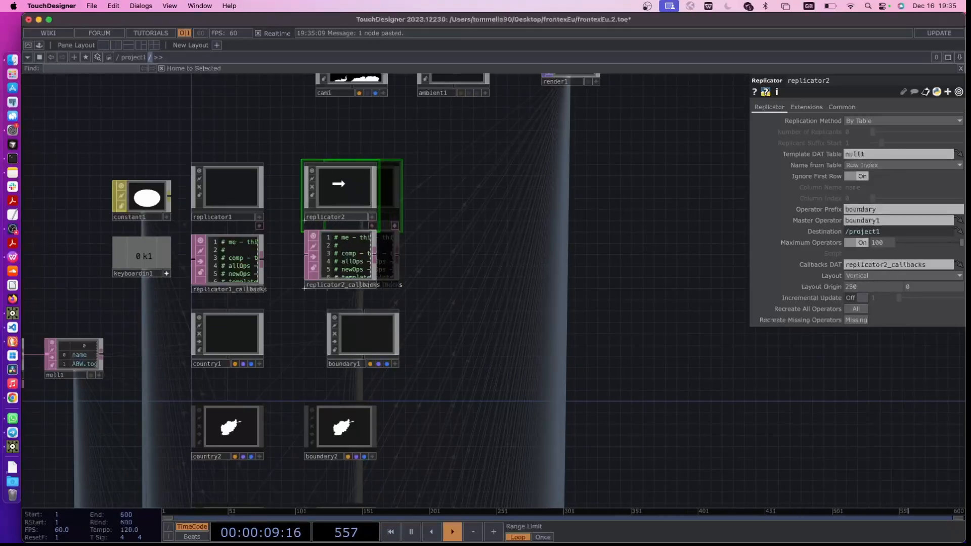
{"action": "left_click_drag", "start_coordinate": [329, 332], "coordinate": [352, 335]}
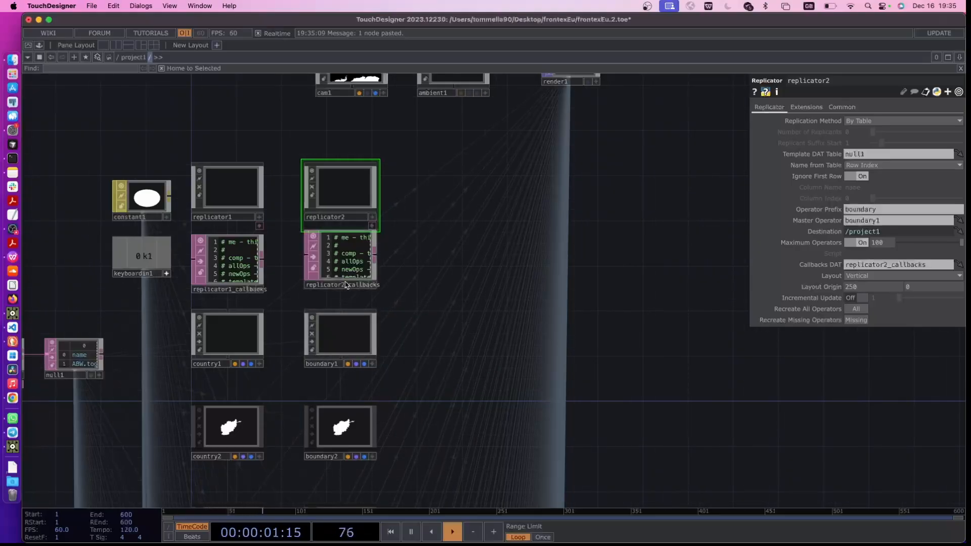
Add a Line MAT beside replicator2
{"action": "left_click_drag", "start_coordinate": [409, 261], "coordinate": [439, 322]}
{"action": "key", "text": "Tab"}
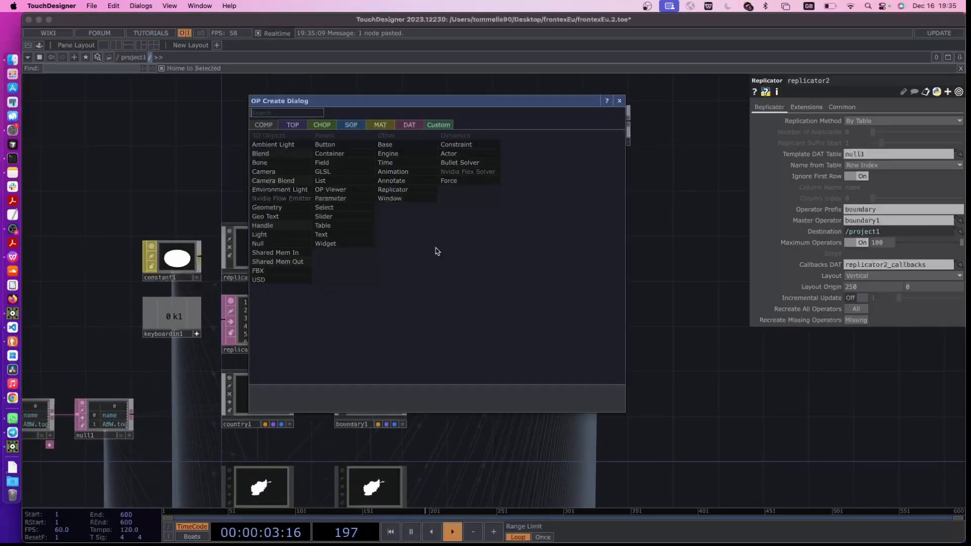
{"action": "left_click", "coordinate": [379, 125]}
{"action": "left_click", "coordinate": [278, 163]}
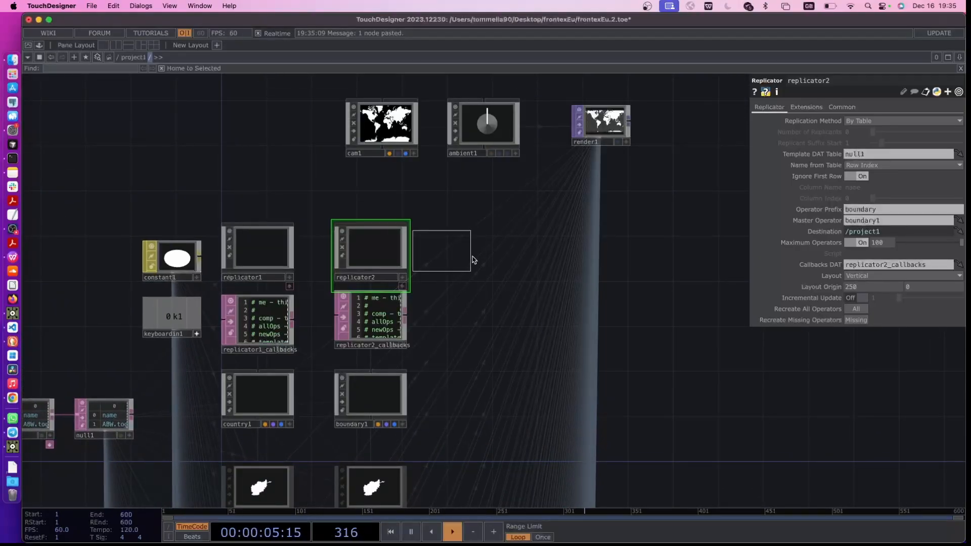
{"action": "left_click", "coordinate": [467, 256]}
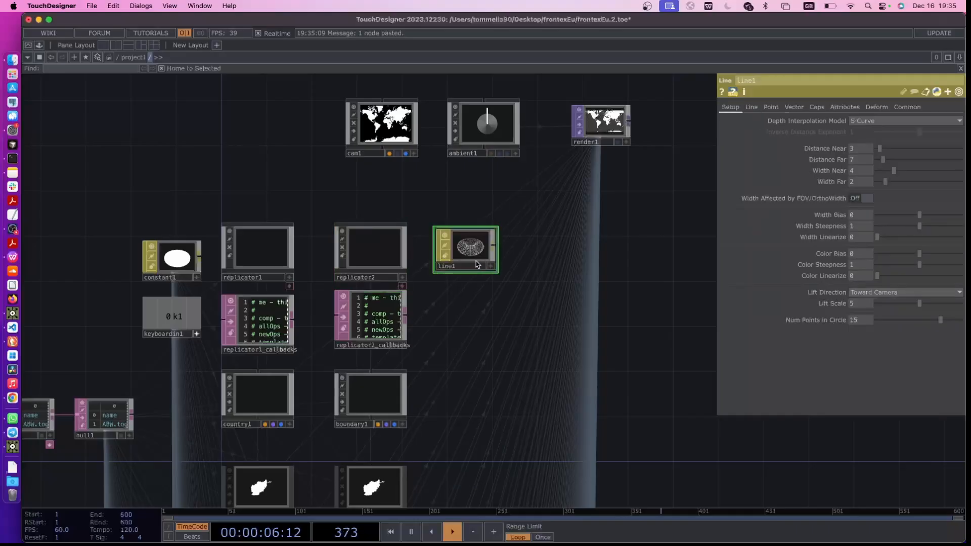
Set the Line MAT's Line Near Color to black
{"action": "left_click", "coordinate": [750, 108]}
{"action": "left_click", "coordinate": [771, 108]}
{"action": "left_click", "coordinate": [738, 108]}
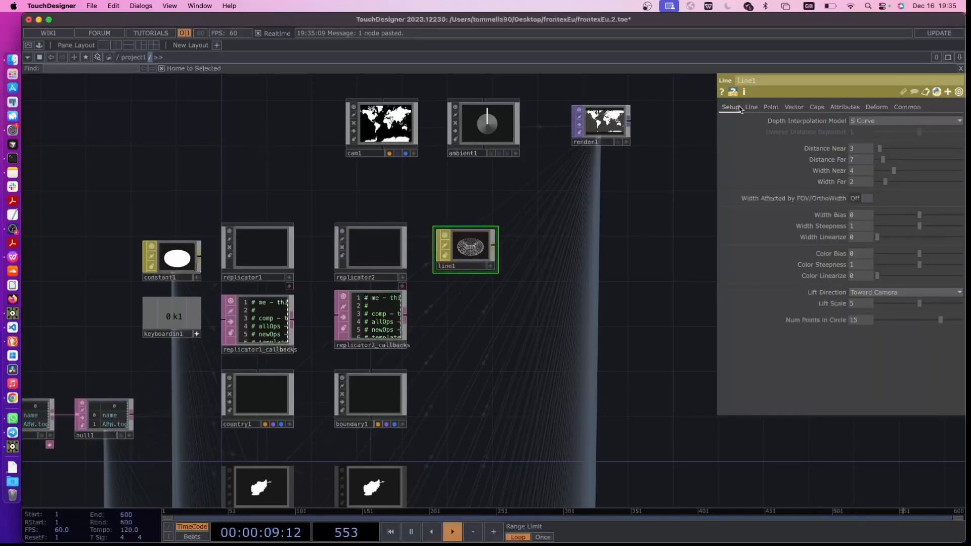
{"action": "left_click", "coordinate": [751, 109]}
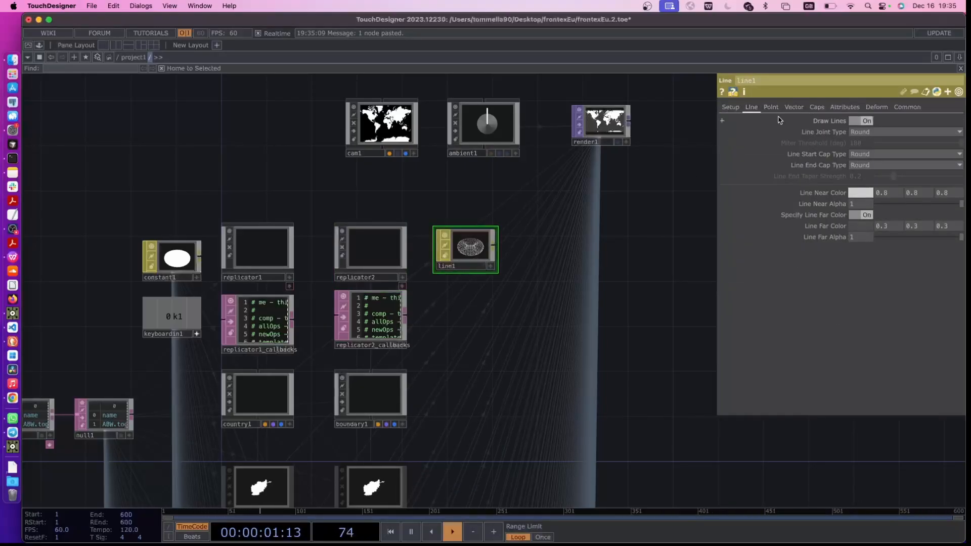
{"action": "left_click", "coordinate": [849, 194]}
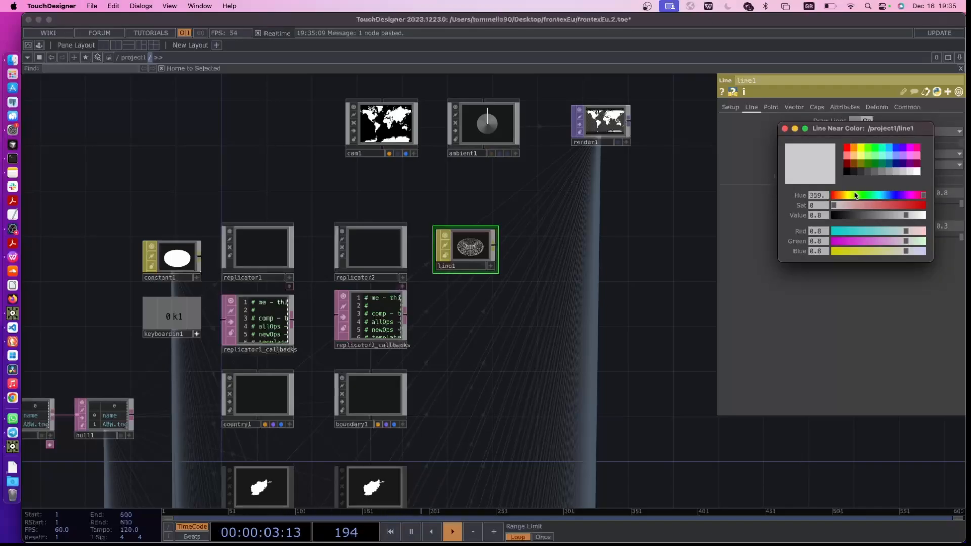
{"action": "left_click", "coordinate": [835, 215]}
Assign line1 as the material of the boundary1 geometry component
{"action": "left_click_drag", "start_coordinate": [470, 254], "coordinate": [380, 250]}
{"action": "left_click", "coordinate": [502, 328]}
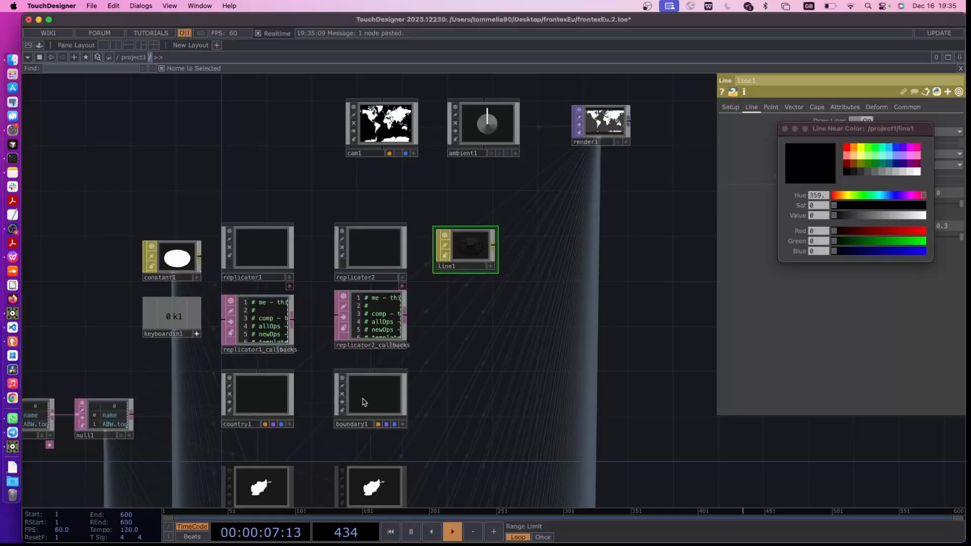
{"action": "left_click_drag", "start_coordinate": [463, 256], "coordinate": [368, 388]}
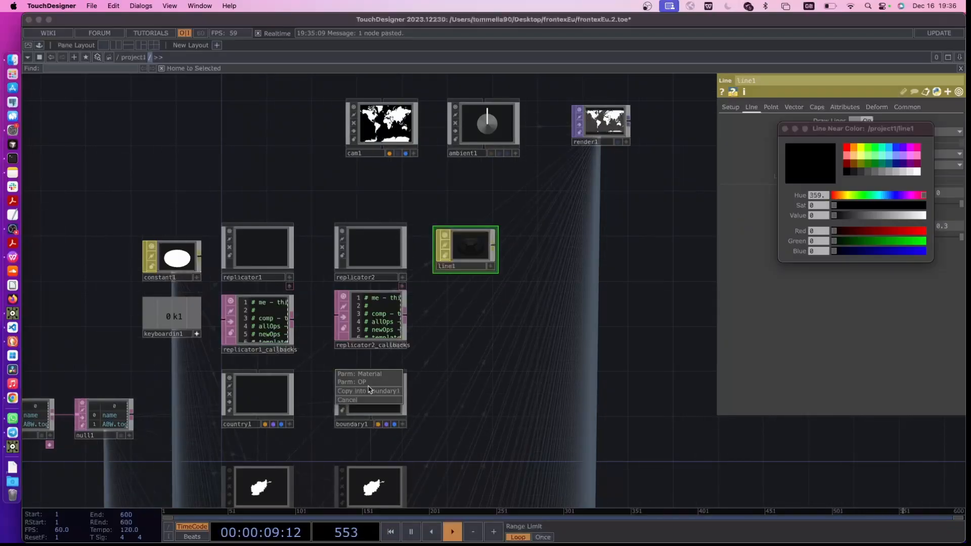
{"action": "left_click", "coordinate": [383, 378]}
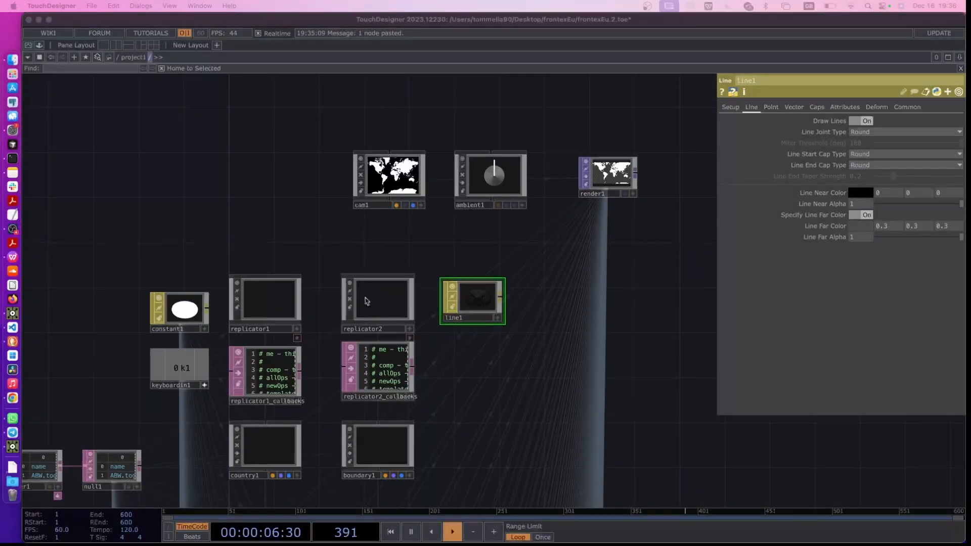
Link keyboardin1's k1 channel to replicator2's Recreate All Operators parameter
{"action": "left_click", "coordinate": [376, 298]}
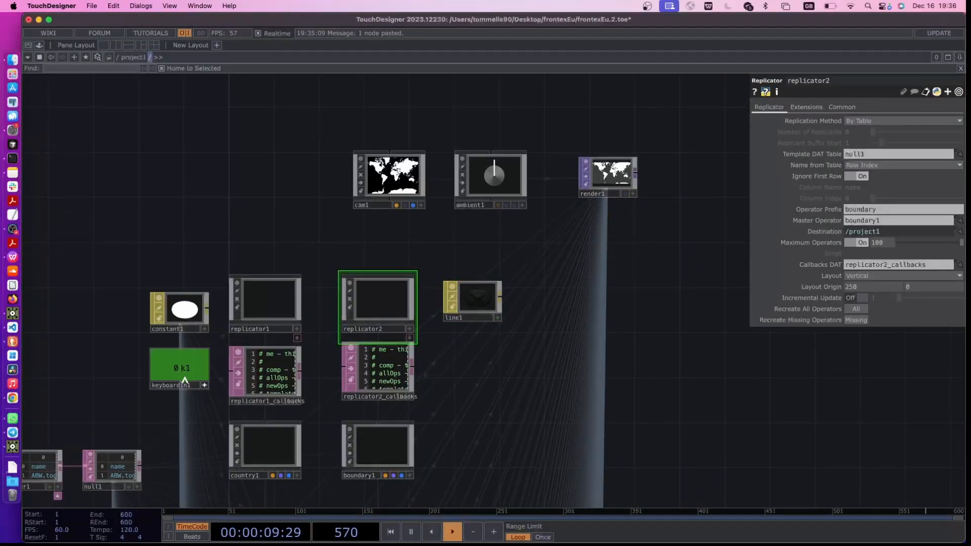
{"action": "left_click_drag", "start_coordinate": [180, 377], "coordinate": [816, 309]}
{"action": "left_click", "coordinate": [812, 303]}
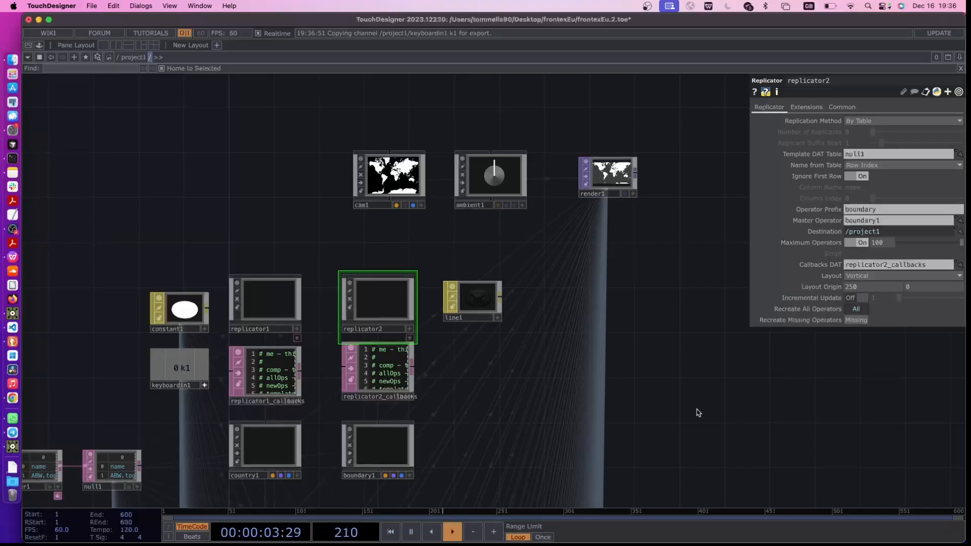
Set line1's Distance Near, Distance Far, Width Near and Width Far all to 1
{"action": "left_click_drag", "start_coordinate": [695, 409], "coordinate": [669, 422]}
{"action": "left_click", "coordinate": [470, 315]}
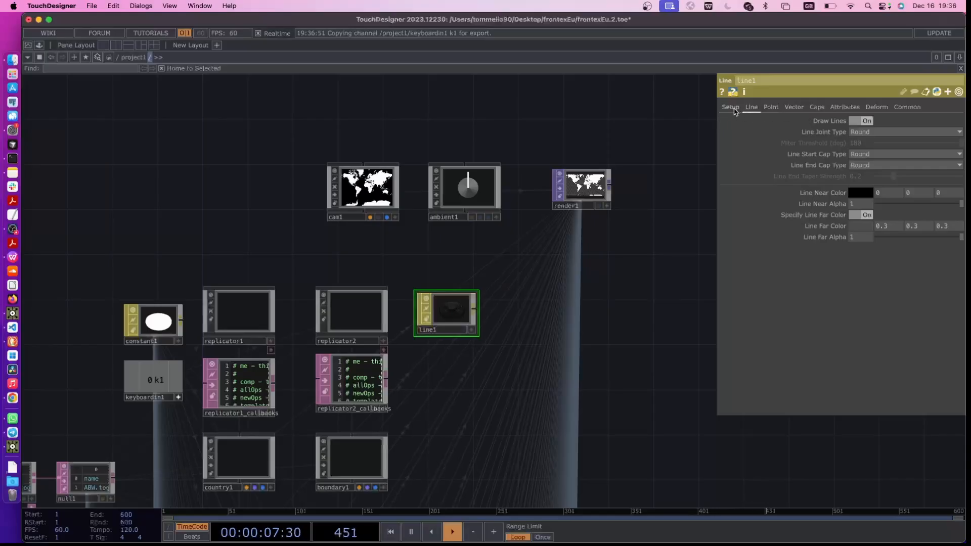
{"action": "left_click", "coordinate": [733, 109]}
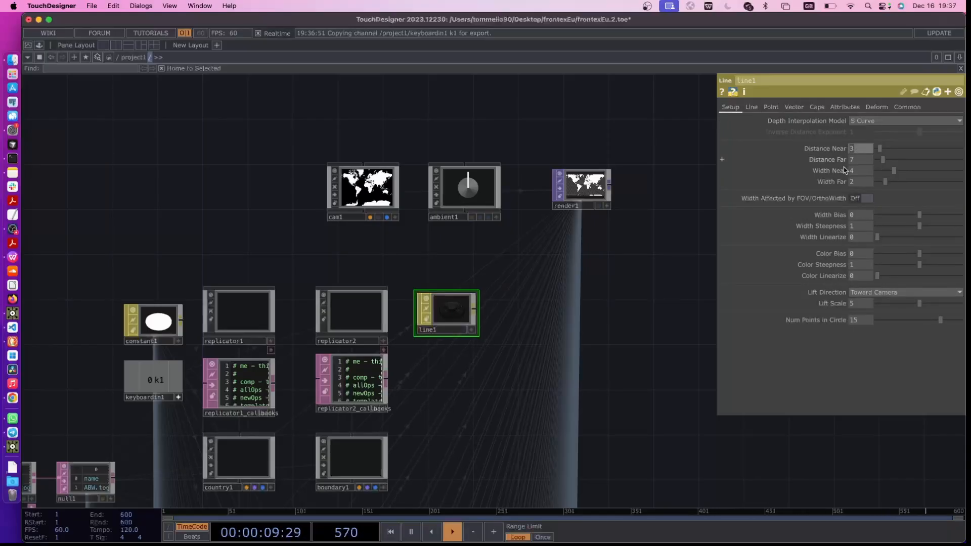
{"action": "type", "text": "1"}
{"action": "left_click", "coordinate": [857, 162]}
{"action": "type", "text": "1"}
{"action": "left_click", "coordinate": [858, 171]}
{"action": "type", "text": "1"}
{"action": "left_click", "coordinate": [855, 181]}
{"action": "type", "text": "1"}
{"action": "left_click", "coordinate": [608, 336]}
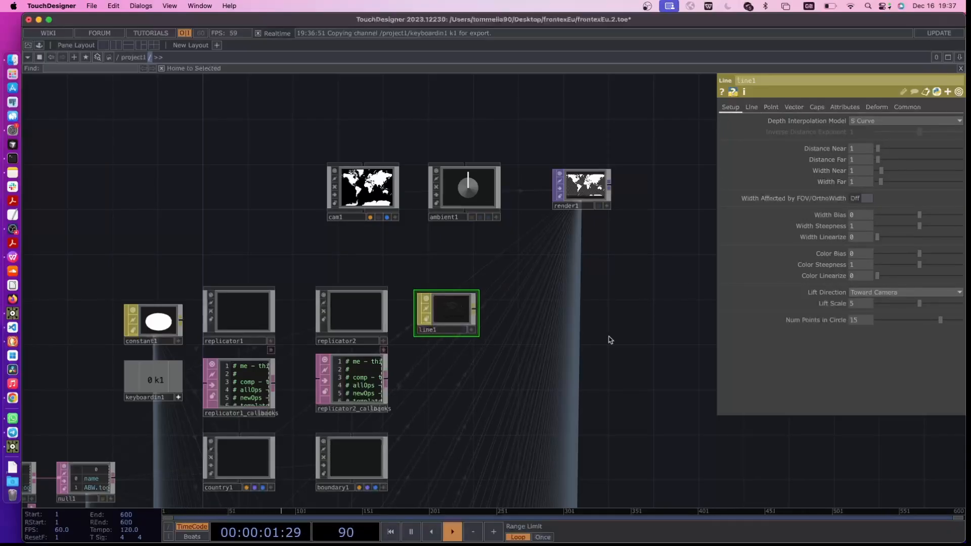
Examine the render1 output for the country boundary lines and check the replicated boundary operators
{"action": "scroll", "coordinate": [466, 369], "scroll_direction": "up", "scroll_amount": 5}
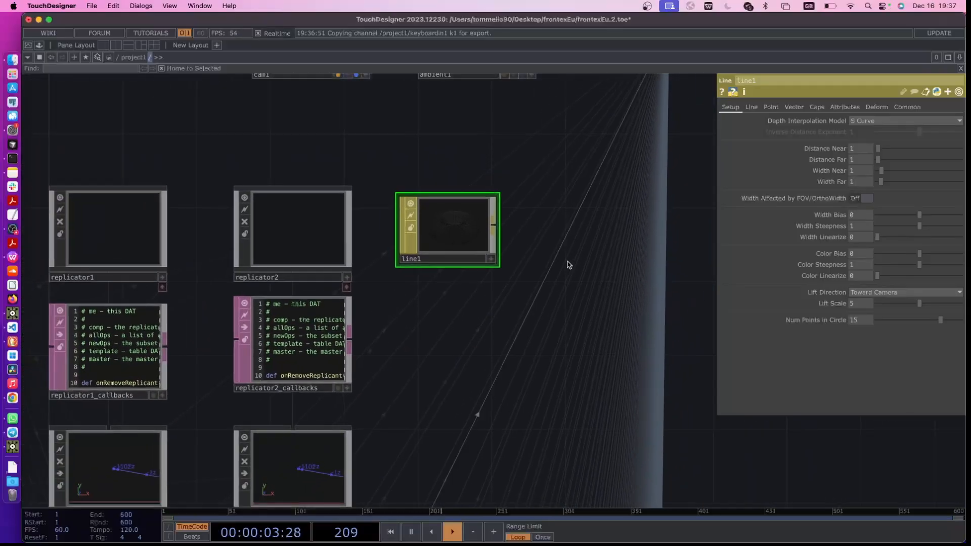
{"action": "left_click_drag", "start_coordinate": [606, 220], "coordinate": [556, 337]}
{"action": "scroll", "coordinate": [555, 338], "scroll_direction": "down", "scroll_amount": 2}
{"action": "left_click_drag", "start_coordinate": [379, 474], "coordinate": [382, 419]}
{"action": "left_click_drag", "start_coordinate": [592, 268], "coordinate": [501, 341]}
{"action": "scroll", "coordinate": [545, 201], "scroll_direction": "up", "scroll_amount": 8}
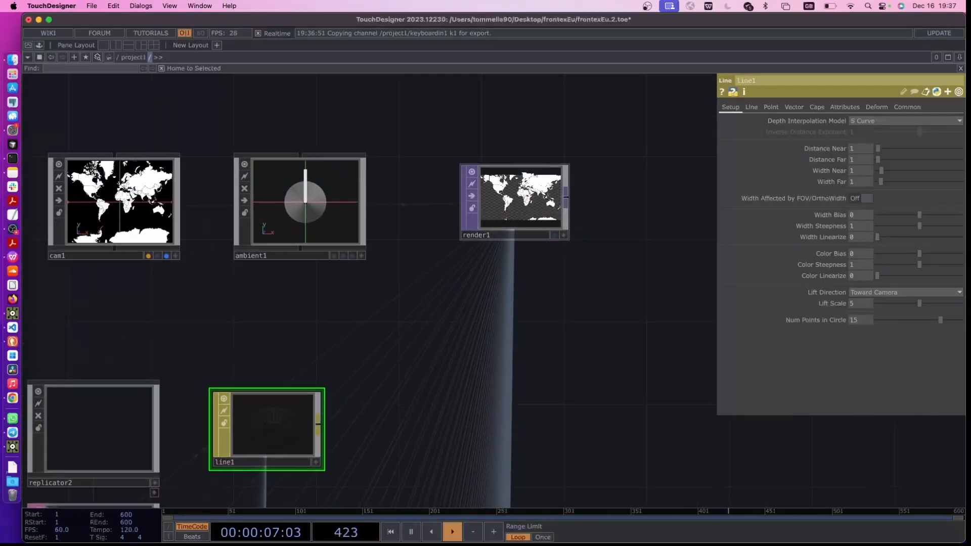
{"action": "scroll", "coordinate": [507, 401], "scroll_direction": "down", "scroll_amount": 6}
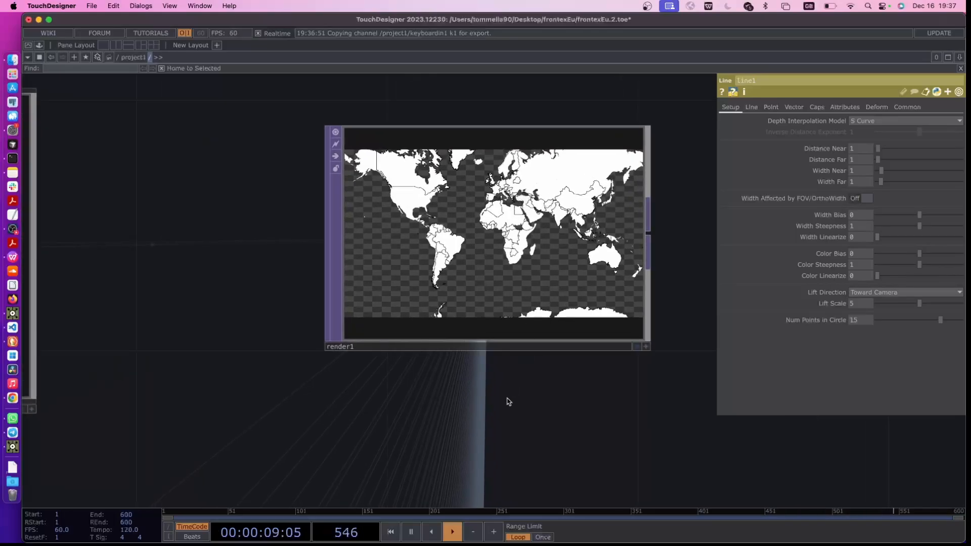
{"action": "scroll", "coordinate": [458, 290], "scroll_direction": "down", "scroll_amount": 6}
{"action": "scroll", "coordinate": [429, 347], "scroll_direction": "up", "scroll_amount": 8}
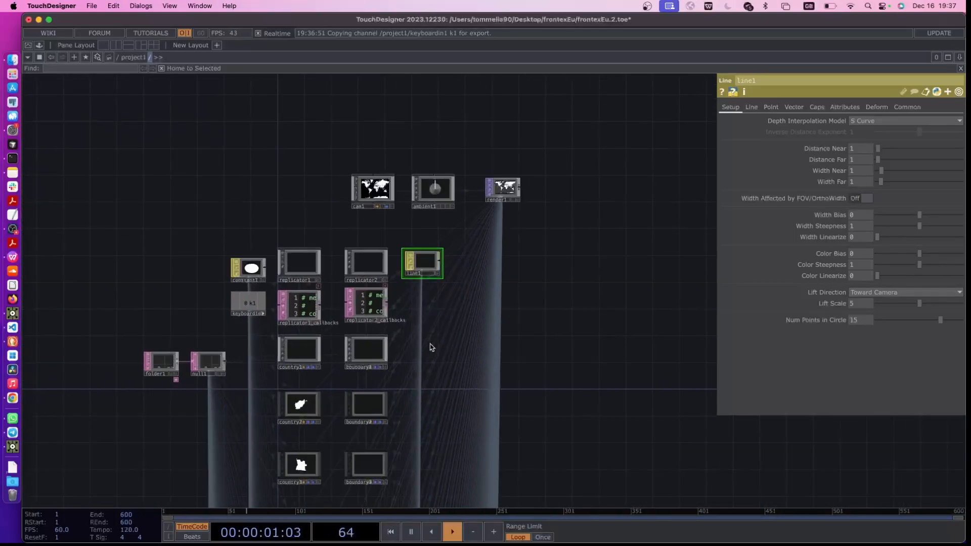
Turn off the Maximum Operators limit on replicator2
{"action": "left_click", "coordinate": [353, 240]}
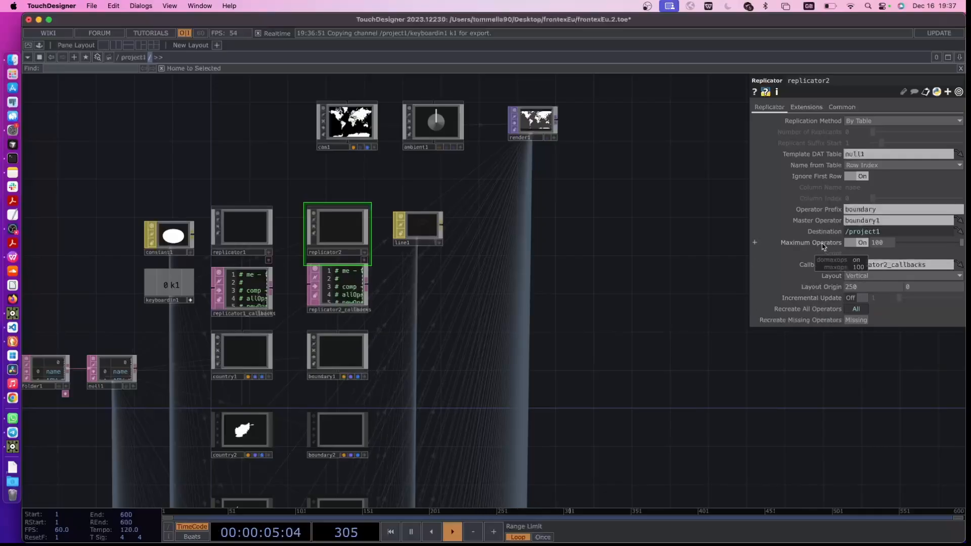
{"action": "left_click", "coordinate": [860, 242]}
{"action": "scroll", "coordinate": [689, 240], "scroll_direction": "up", "scroll_amount": 5}
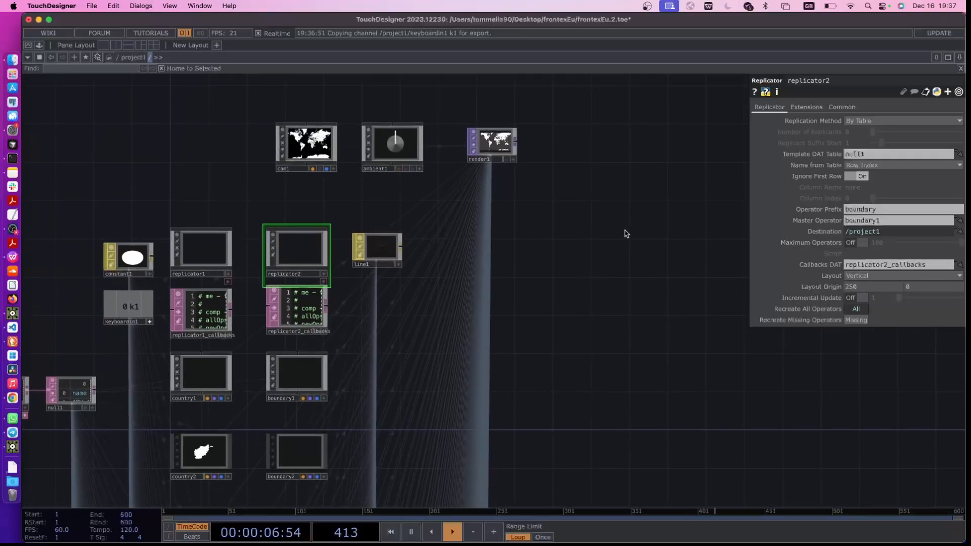
Append a Null TOP to the output of render1
{"action": "scroll", "coordinate": [490, 192], "scroll_direction": "up", "scroll_amount": 5}
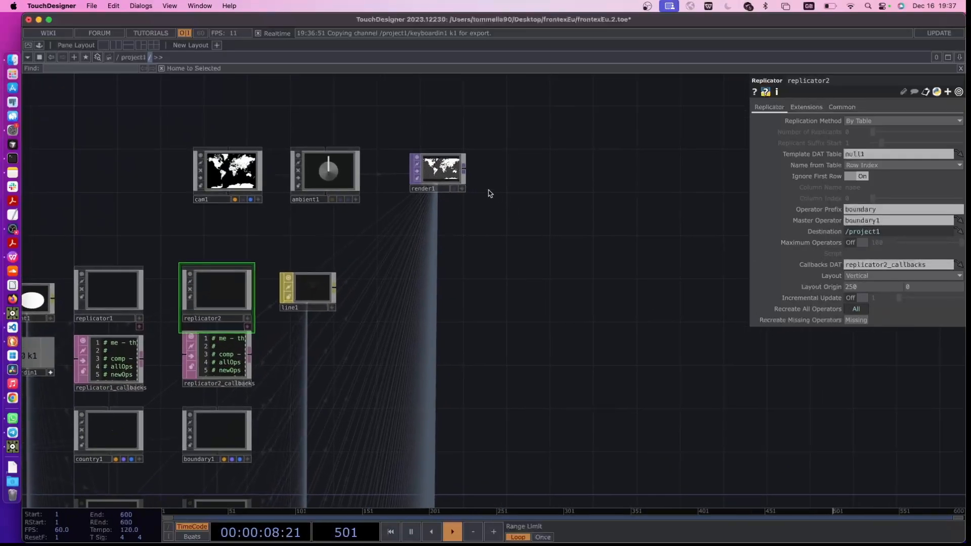
{"action": "key", "text": "Tab"}
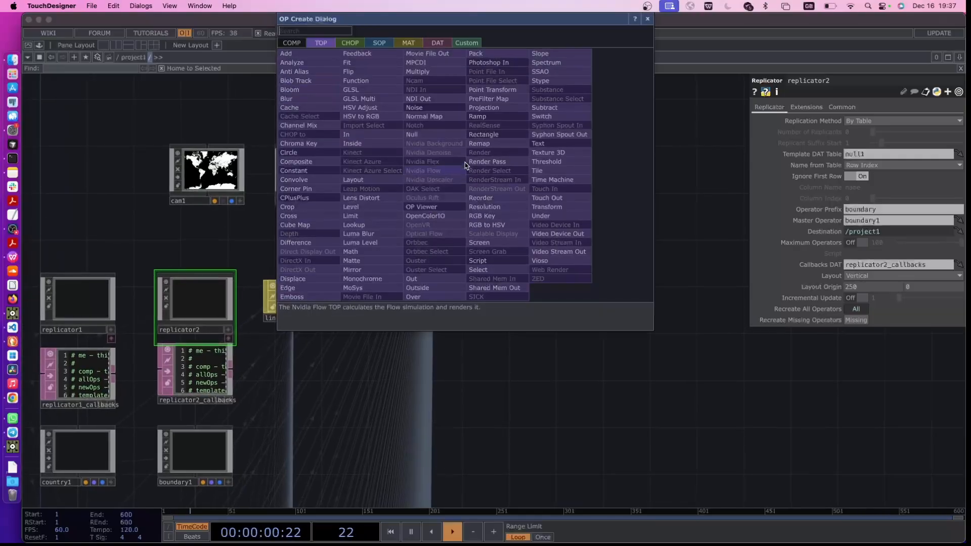
{"action": "left_click", "coordinate": [411, 135]}
{"action": "left_click", "coordinate": [606, 202]}
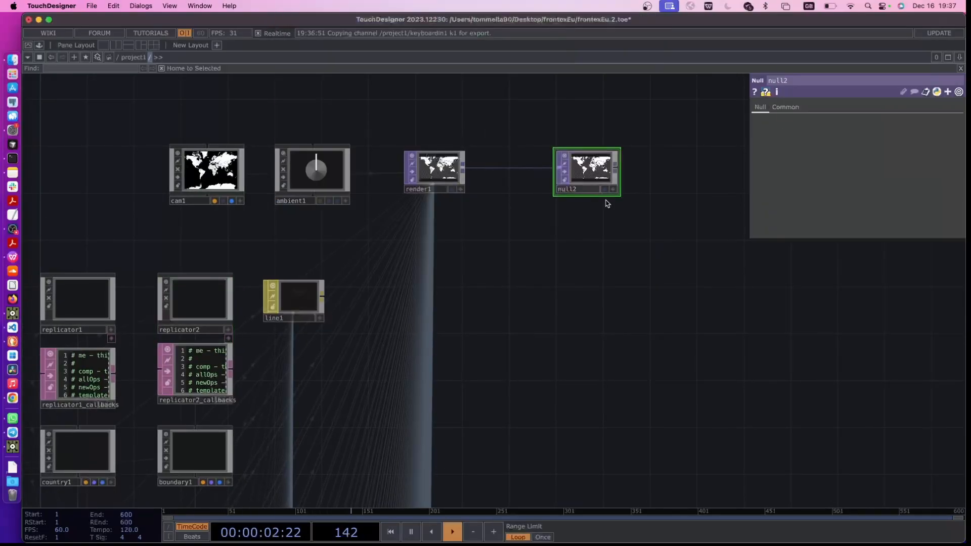
Open null2 in a floating viewer window and shrink it to a small preview clear of the network
{"action": "scroll", "coordinate": [607, 204], "scroll_direction": "up", "scroll_amount": 3}
{"action": "right_click", "coordinate": [602, 152]}
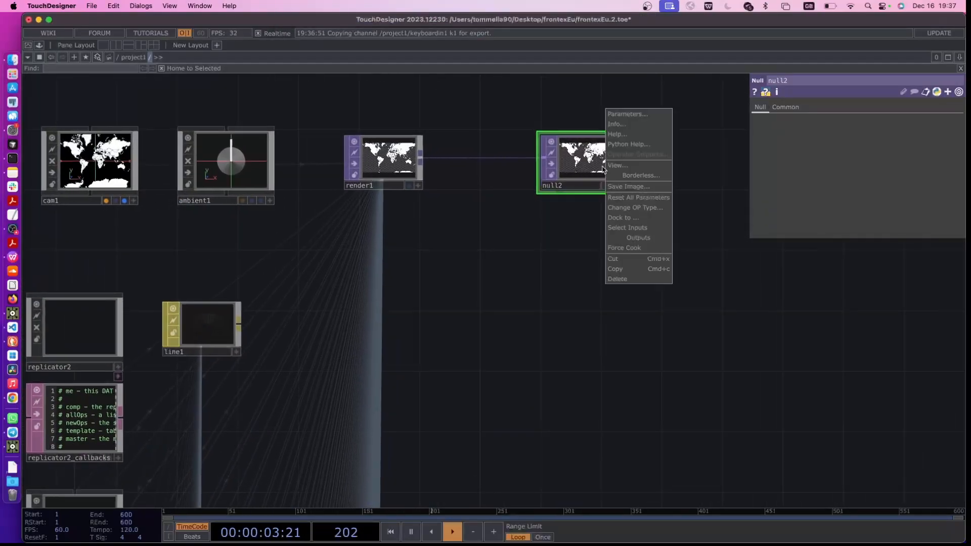
{"action": "left_click", "coordinate": [631, 167]}
{"action": "left_click_drag", "start_coordinate": [407, 24], "coordinate": [401, 150]}
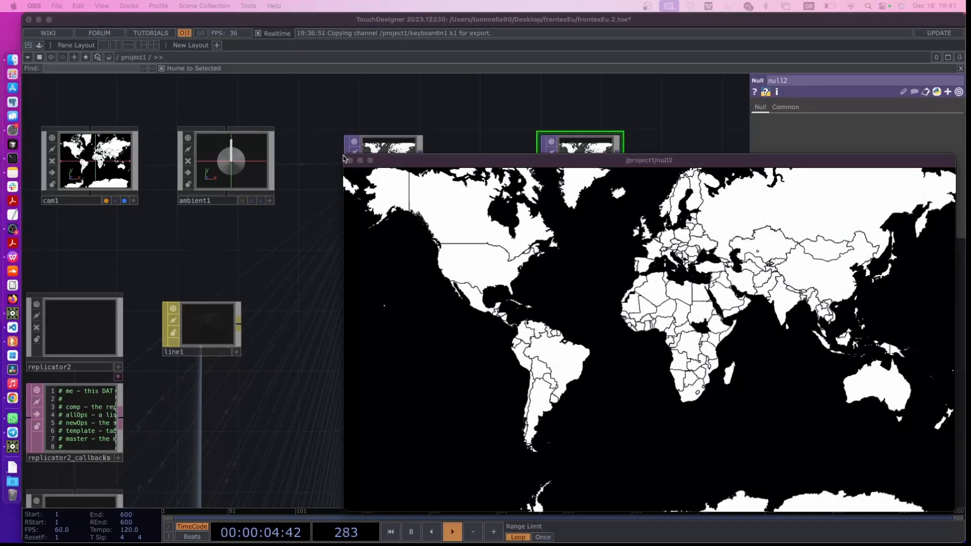
{"action": "left_click_drag", "start_coordinate": [343, 158], "coordinate": [715, 345]}
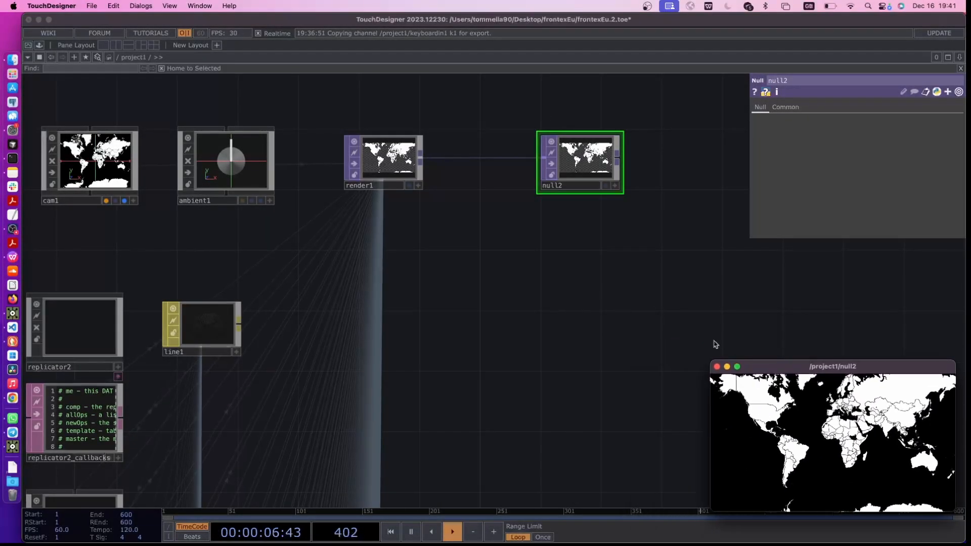
Add a Table DAT beside line1 and place a duplicate of it directly below
{"action": "left_click_drag", "start_coordinate": [399, 337], "coordinate": [377, 239]}
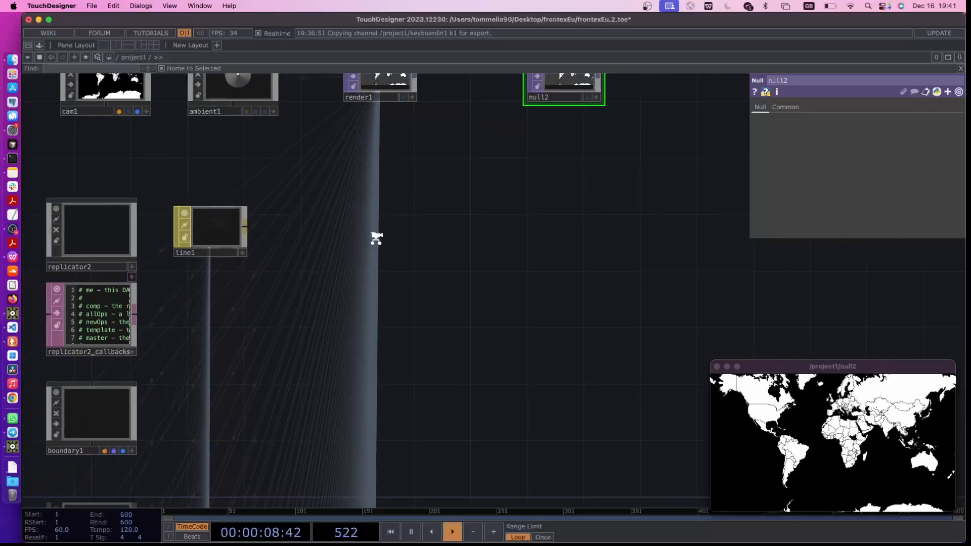
{"action": "scroll", "coordinate": [353, 249], "scroll_direction": "down", "scroll_amount": 3}
{"action": "key", "text": "Tab"}
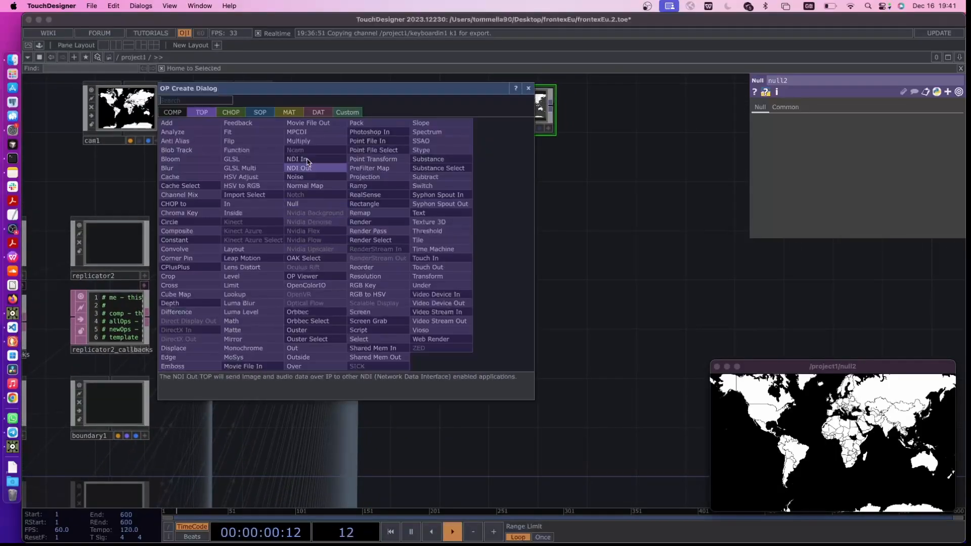
{"action": "left_click", "coordinate": [317, 113]}
{"action": "type", "text": "tabl"}
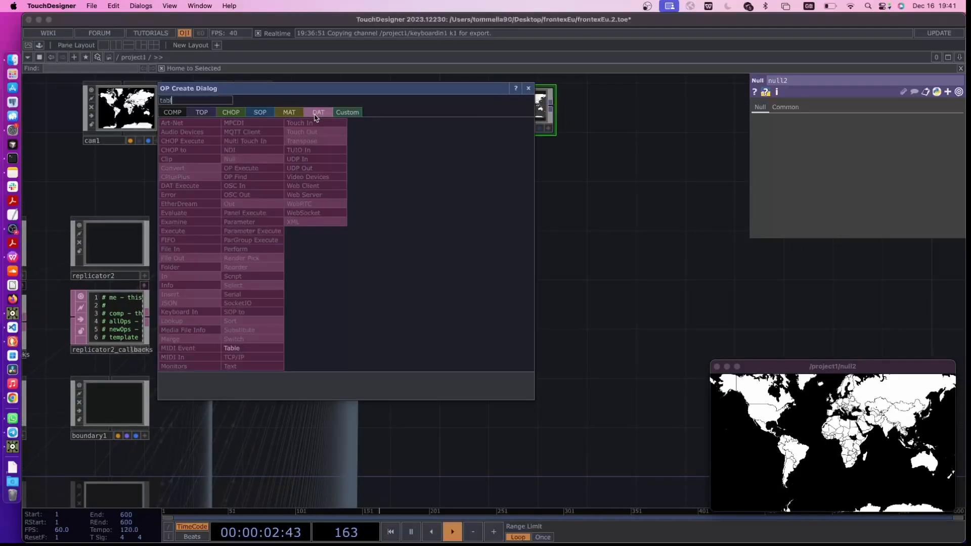
{"action": "left_click", "coordinate": [249, 347]}
{"action": "left_click", "coordinate": [342, 252]}
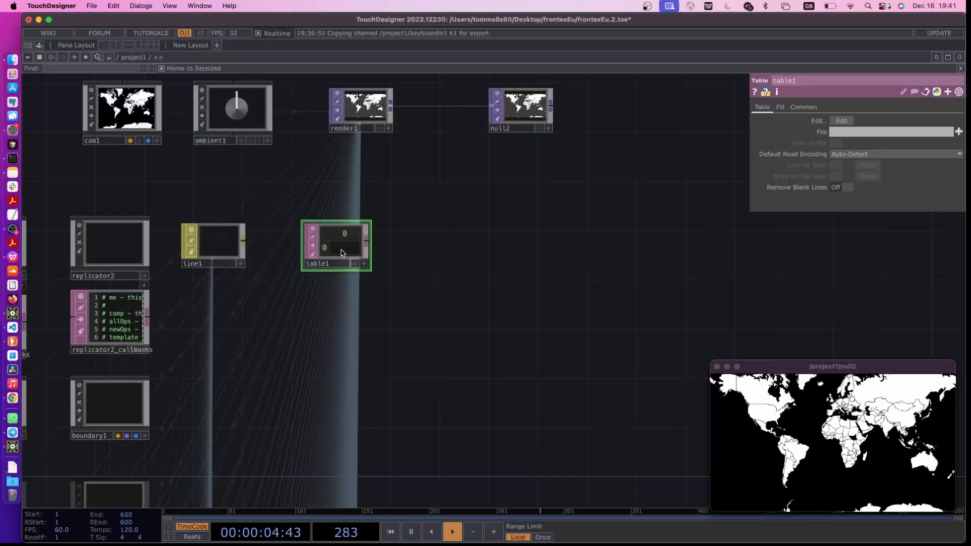
{"action": "key", "text": "super+c"}
{"action": "key", "text": "super+v"}
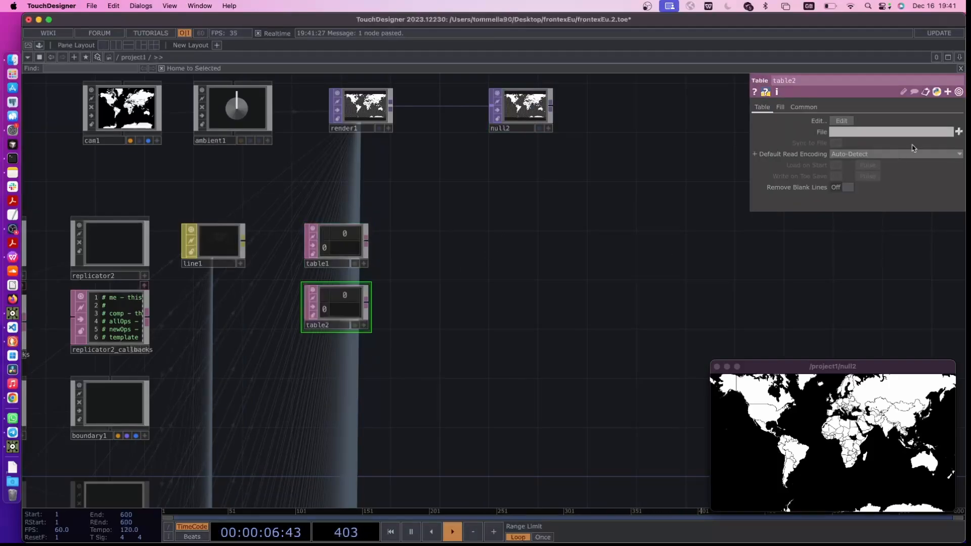
Load deportationCsv.csv into table1 and countriesCoordsWebmercator.csv into table2
{"action": "left_click", "coordinate": [322, 252]}
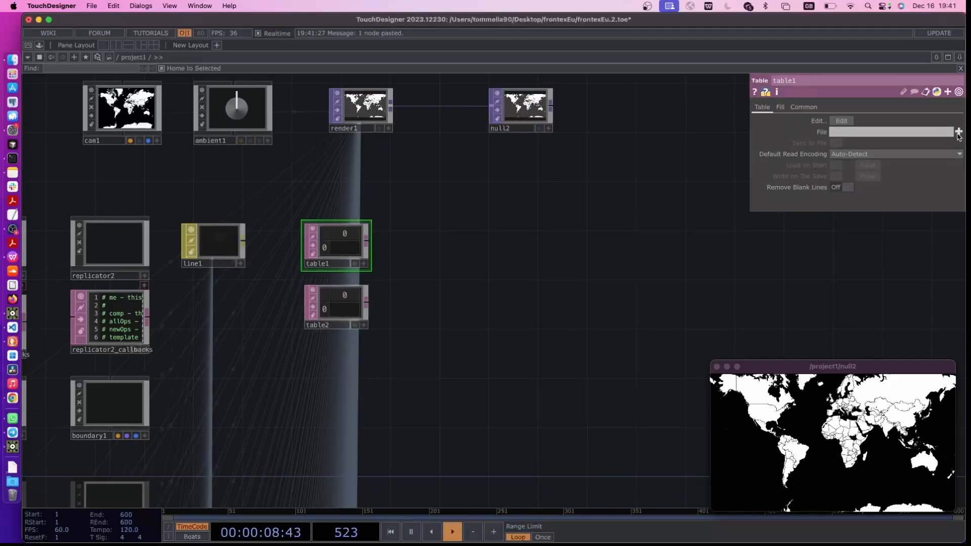
{"action": "left_click", "coordinate": [958, 131]}
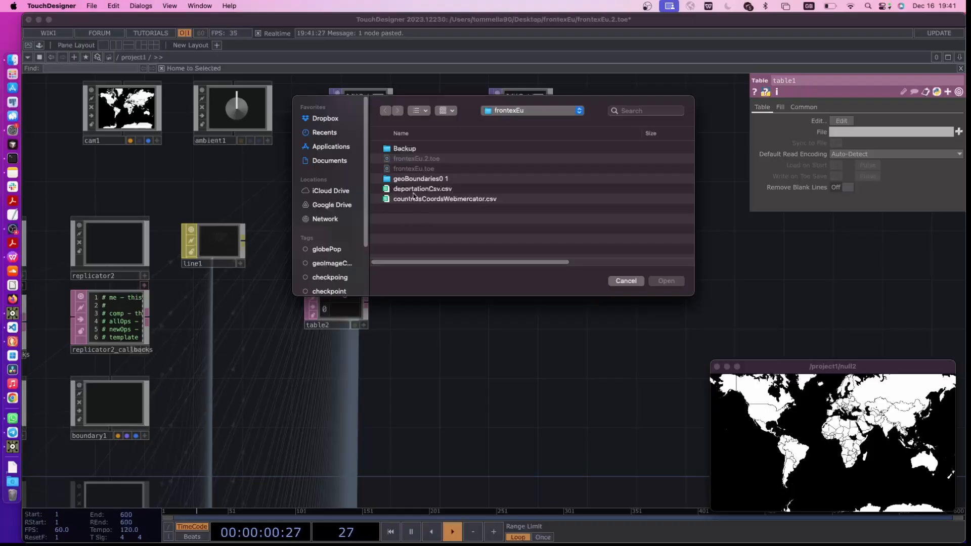
{"action": "double_click", "coordinate": [413, 189]}
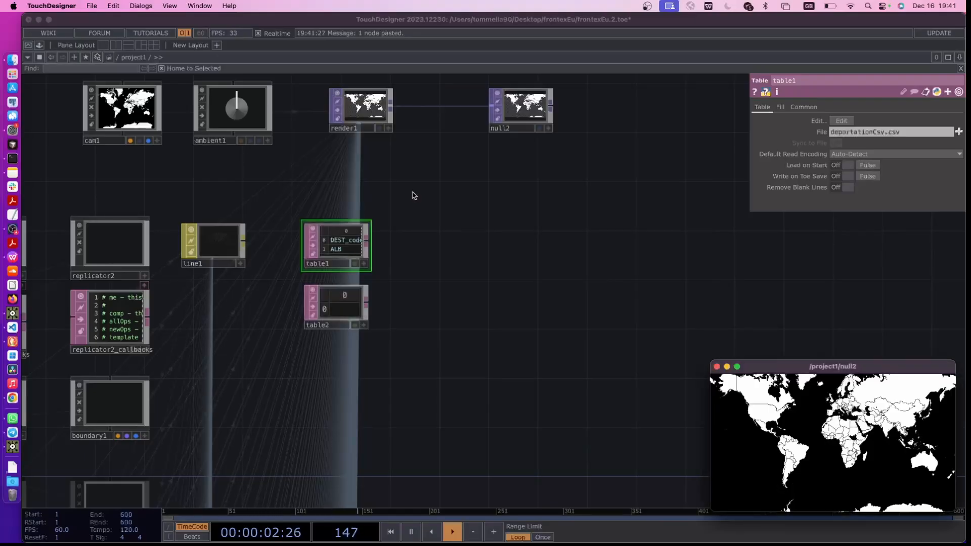
{"action": "left_click", "coordinate": [361, 294]}
{"action": "left_click", "coordinate": [958, 131]}
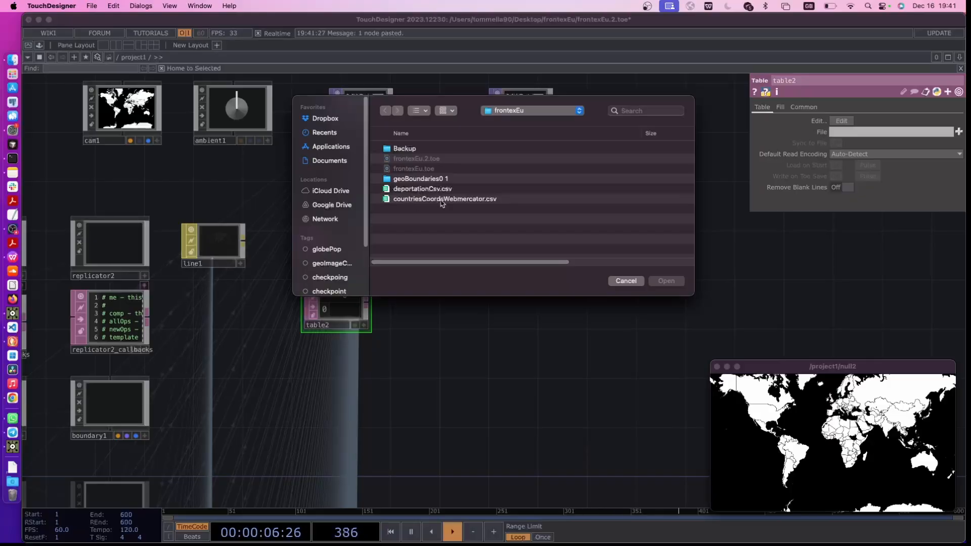
{"action": "double_click", "coordinate": [442, 200]}
Look over the two loaded tables, and enlarge the null2 viewer to examine the world map before shrinking it back
{"action": "left_click_drag", "start_coordinate": [491, 327], "coordinate": [429, 336]}
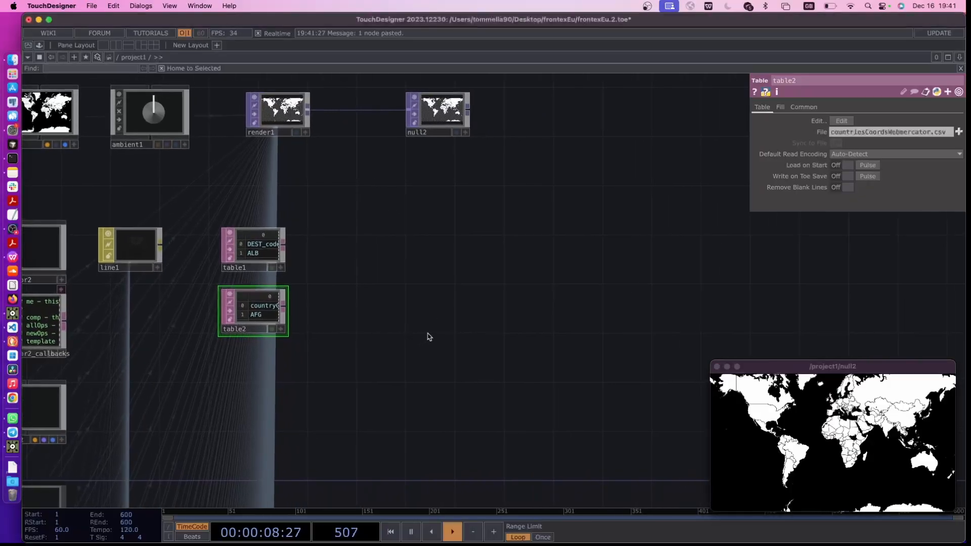
{"action": "scroll", "coordinate": [429, 335], "scroll_direction": "up", "scroll_amount": 5}
{"action": "mouse_move", "coordinate": [373, 322]}
{"action": "left_mouse_down"}
{"action": "mouse_move", "coordinate": [394, 324]}
{"action": "mouse_move", "coordinate": [375, 340]}
{"action": "left_mouse_up"}
{"action": "scroll", "coordinate": [393, 323], "scroll_direction": "down", "scroll_amount": 3}
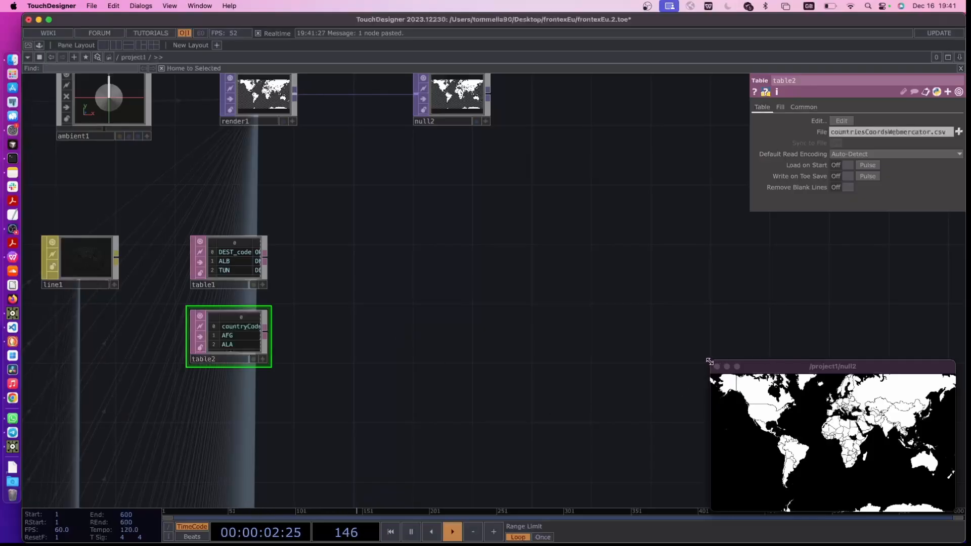
{"action": "left_click_drag", "start_coordinate": [710, 361], "coordinate": [373, 172]}
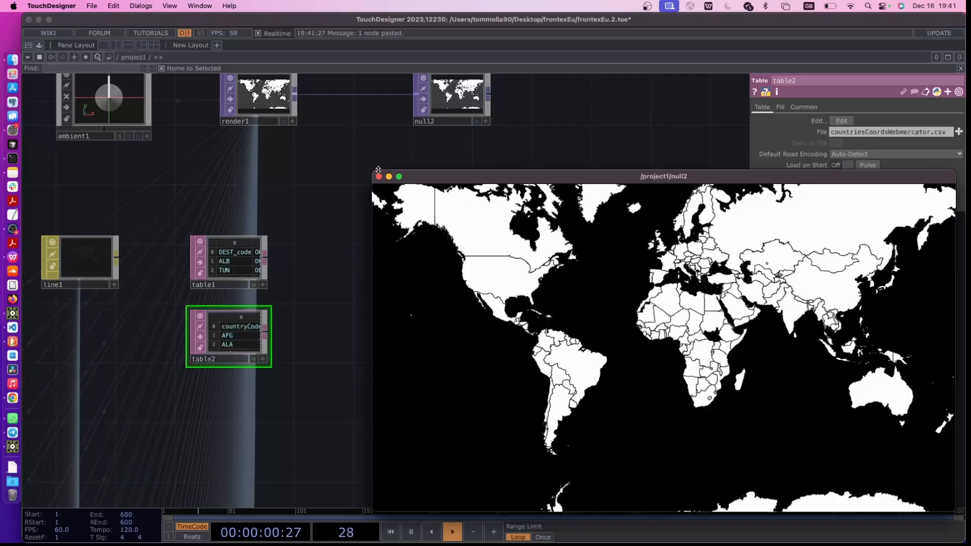
{"action": "left_click_drag", "start_coordinate": [378, 170], "coordinate": [699, 354]}
Add a Geometry COMP in the open network space beside table1 and table2
{"action": "scroll", "coordinate": [268, 301], "scroll_direction": "up", "scroll_amount": 3}
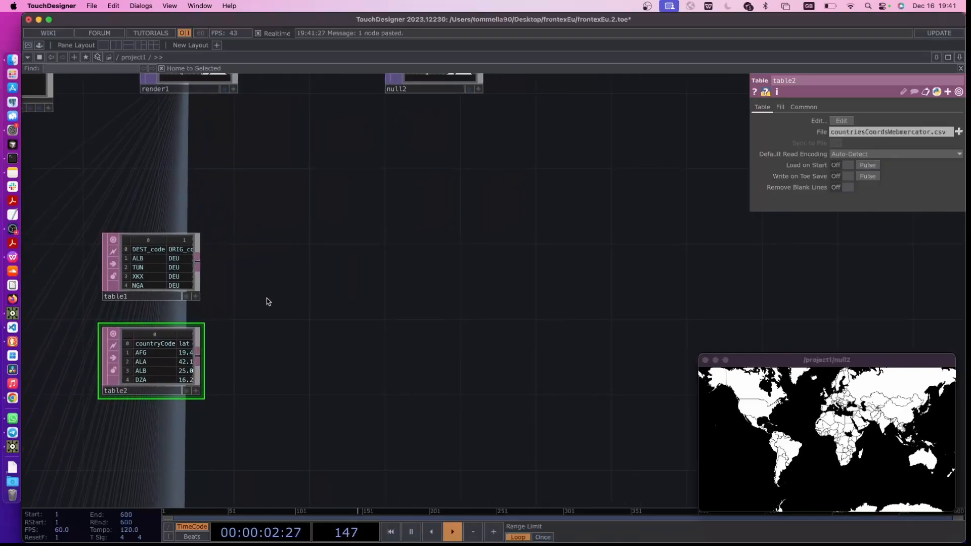
{"action": "key", "text": "Tab"}
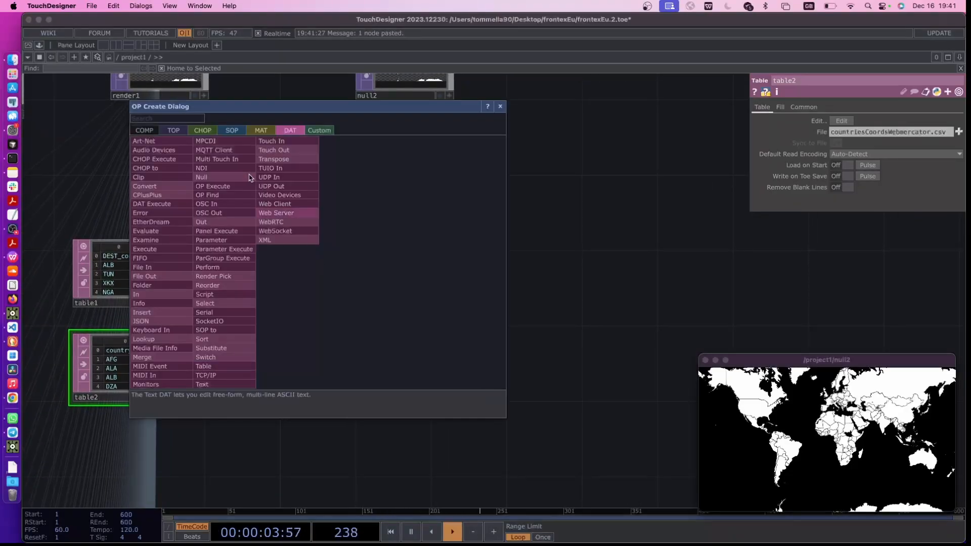
{"action": "left_click", "coordinate": [145, 130]}
{"action": "left_click", "coordinate": [163, 211]}
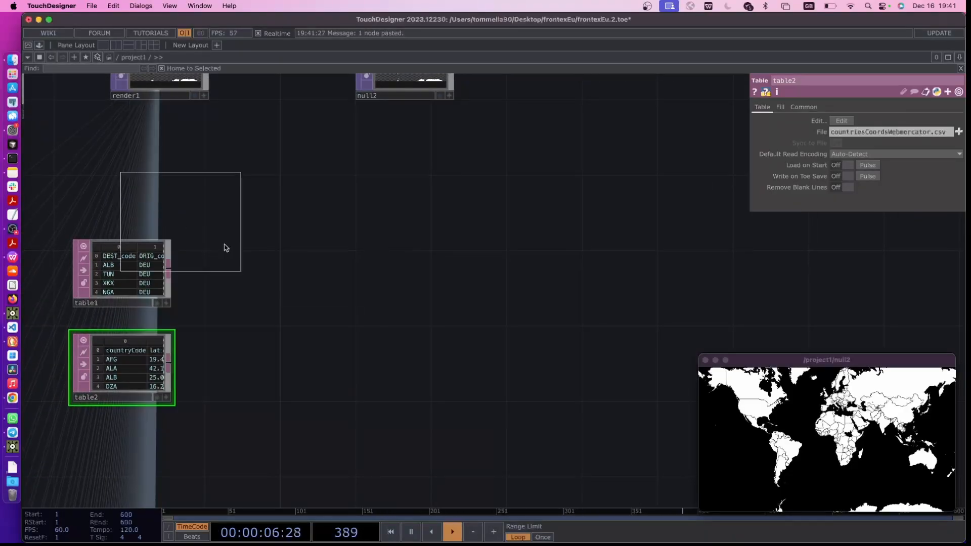
{"action": "left_click", "coordinate": [366, 257]}
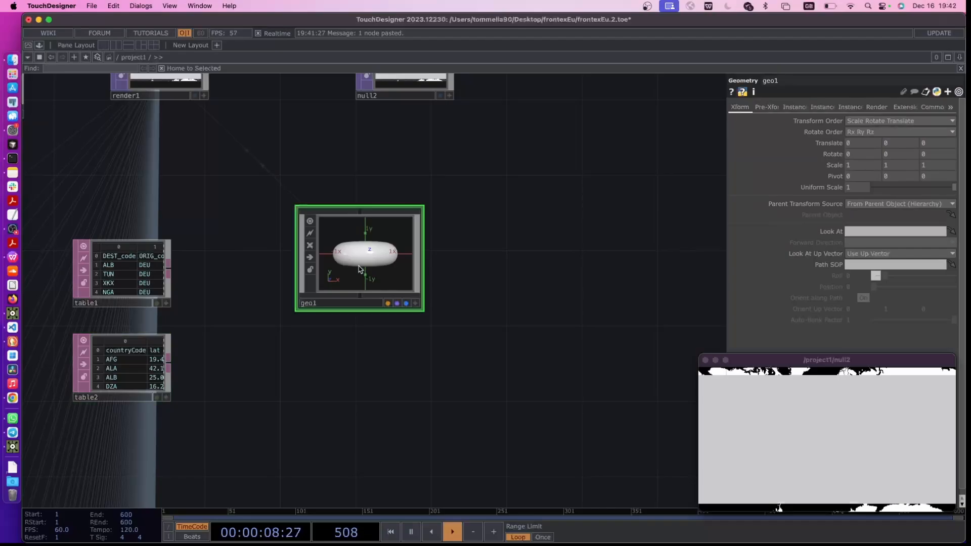
Replace the default torus inside geo1 with a Line SOP and return to the project1 network
{"action": "key", "text": "i"}
{"action": "scroll", "coordinate": [326, 323], "scroll_direction": "down", "scroll_amount": 6}
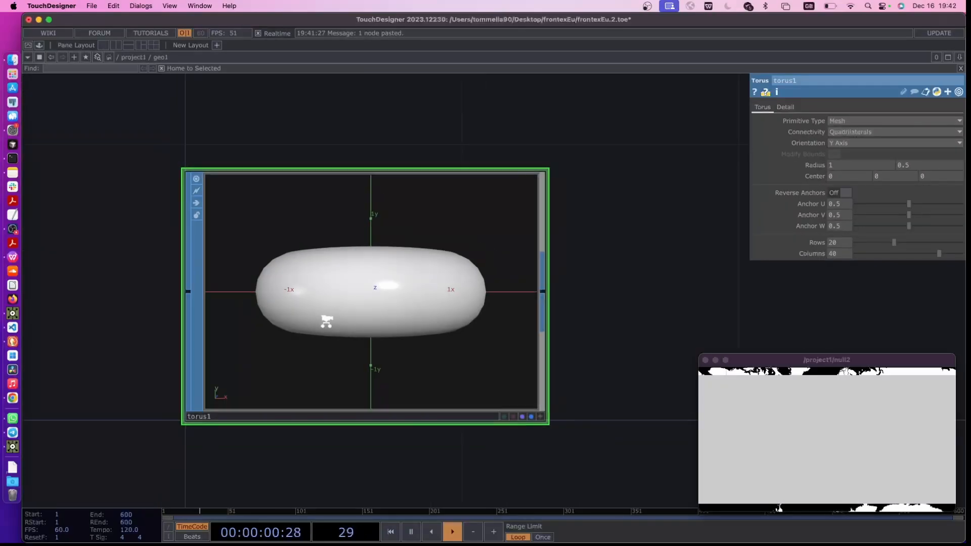
{"action": "key", "text": "Delete"}
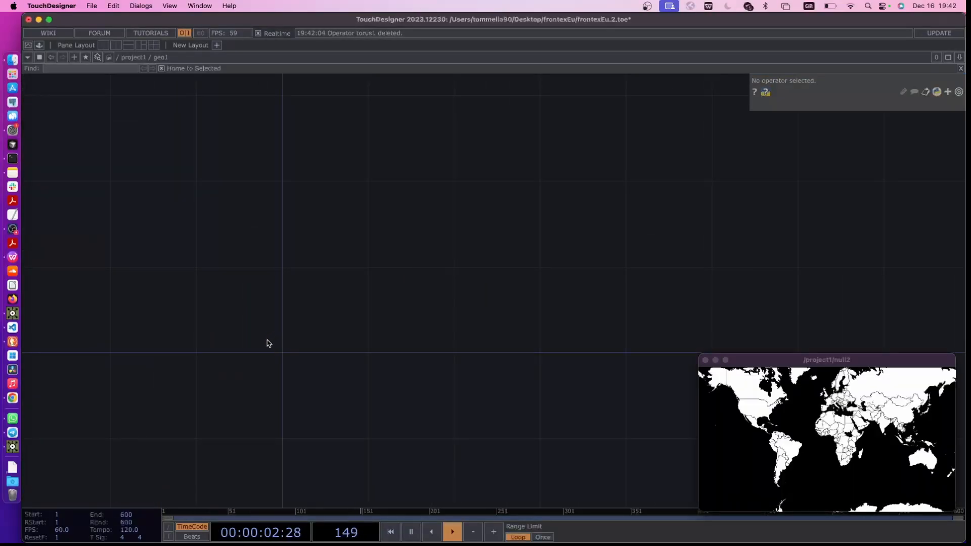
{"action": "key", "text": "Tab"}
{"action": "left_click", "coordinate": [163, 223]}
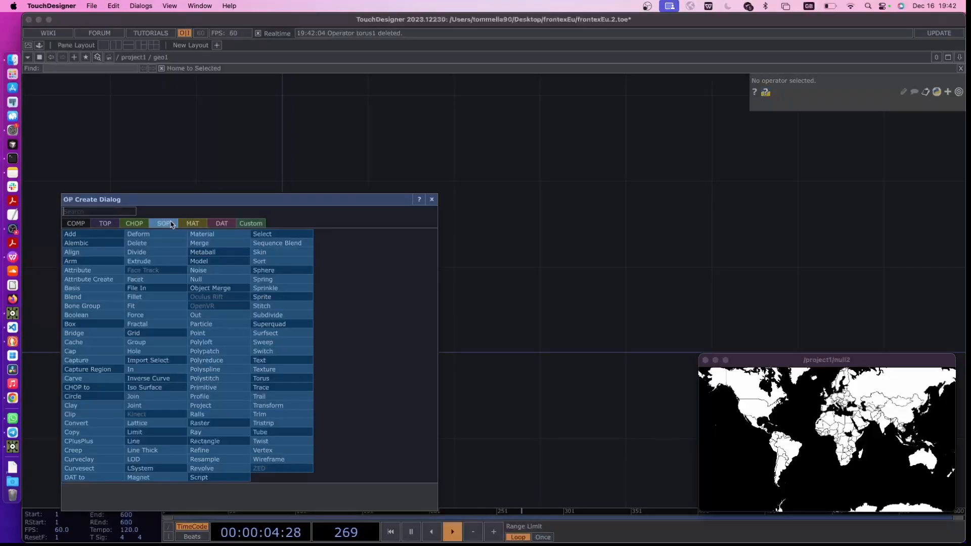
{"action": "type", "text": "line"}
{"action": "left_click", "coordinate": [152, 441]}
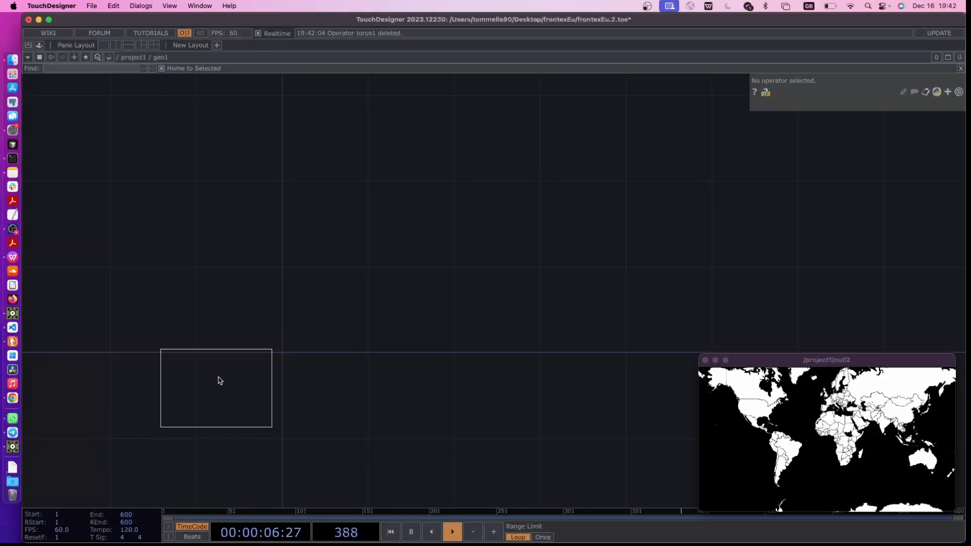
{"action": "left_click", "coordinate": [278, 353]}
{"action": "scroll", "coordinate": [292, 350], "scroll_direction": "up", "scroll_amount": 3}
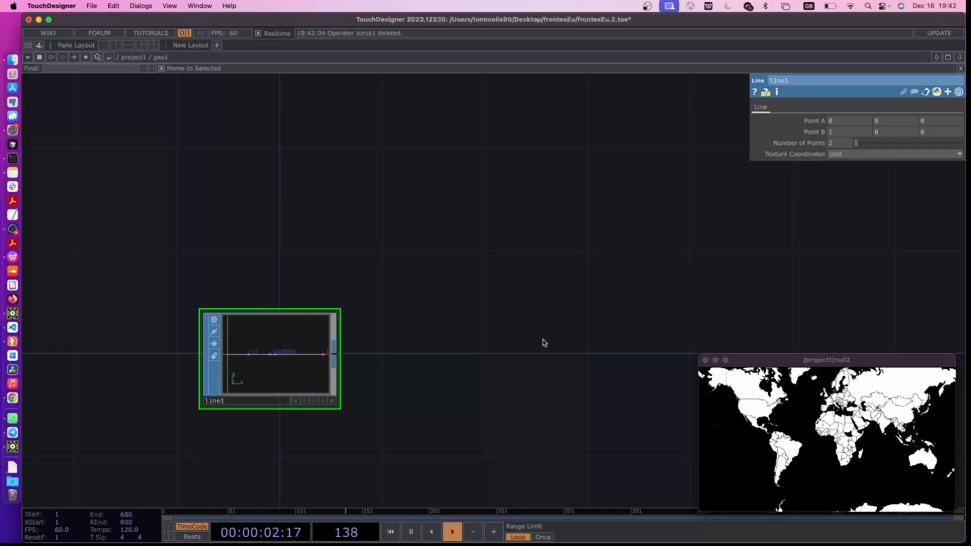
{"action": "key", "text": "u"}
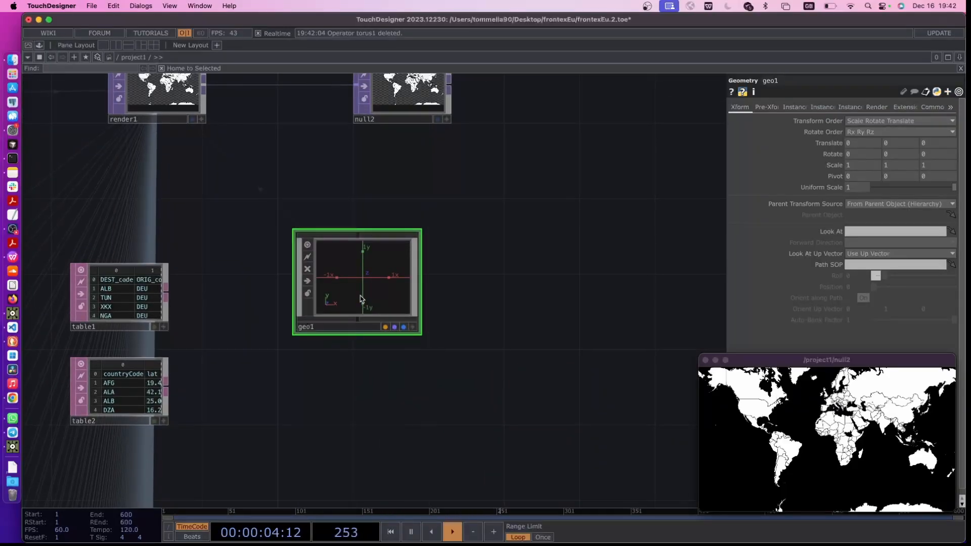
Customize geo1 with two Str parameters, Origin Country and Destination Country, on its Custom page
{"action": "right_click", "coordinate": [361, 296]}
{"action": "left_click", "coordinate": [324, 305]}
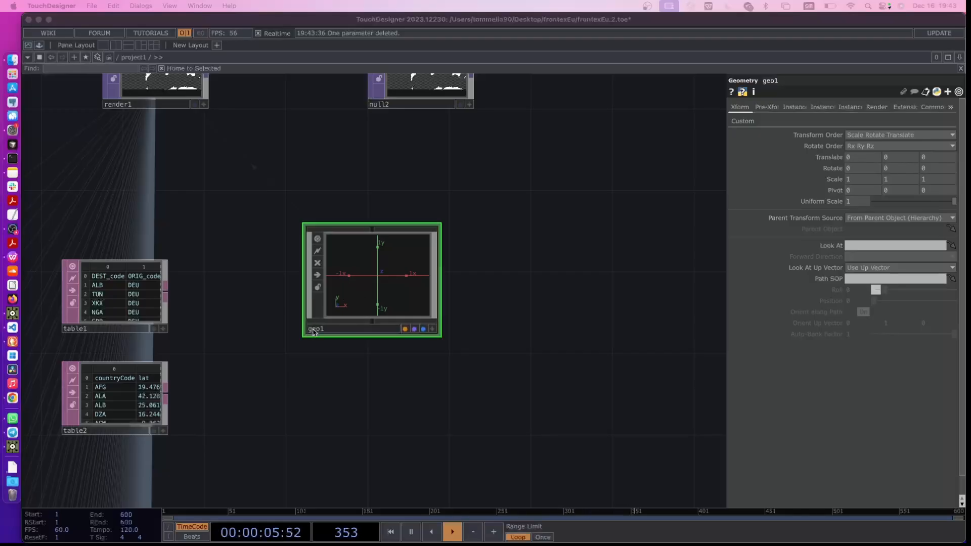
{"action": "right_click", "coordinate": [362, 286]}
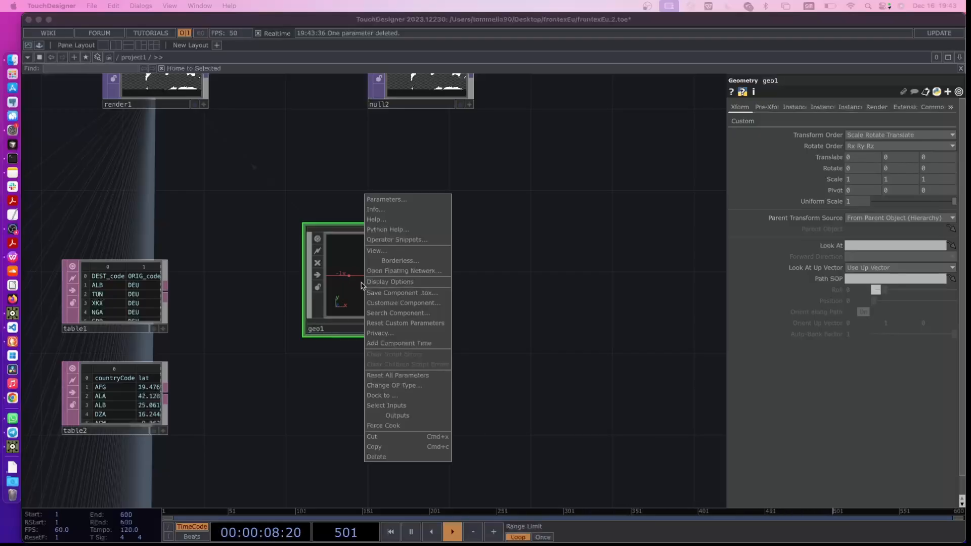
{"action": "left_click", "coordinate": [398, 304]}
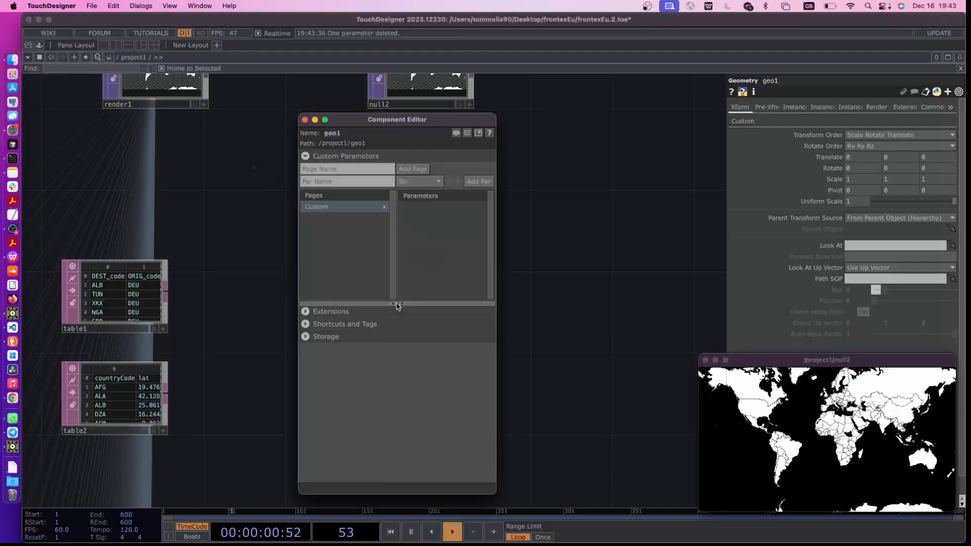
{"action": "left_click", "coordinate": [356, 185]}
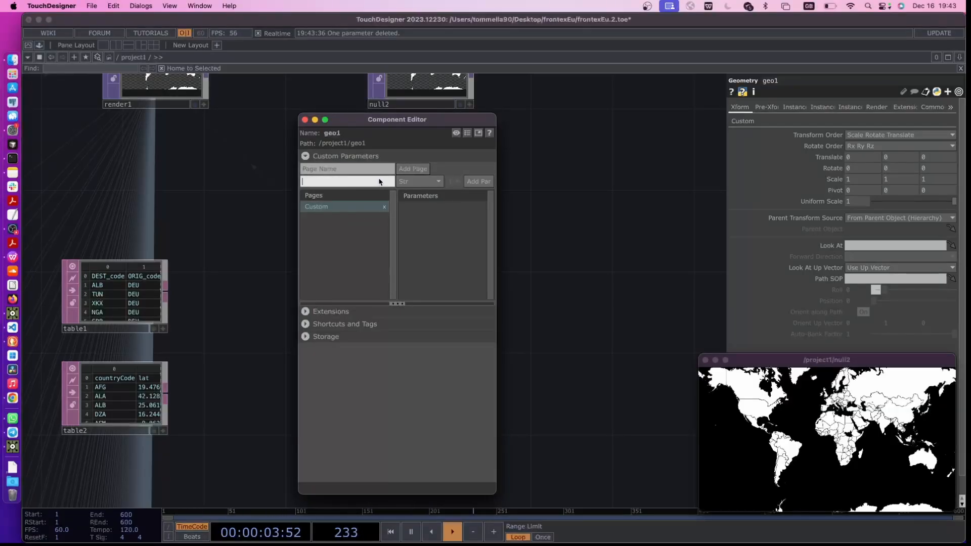
{"action": "left_click", "coordinate": [407, 182]}
{"action": "left_click", "coordinate": [453, 266]}
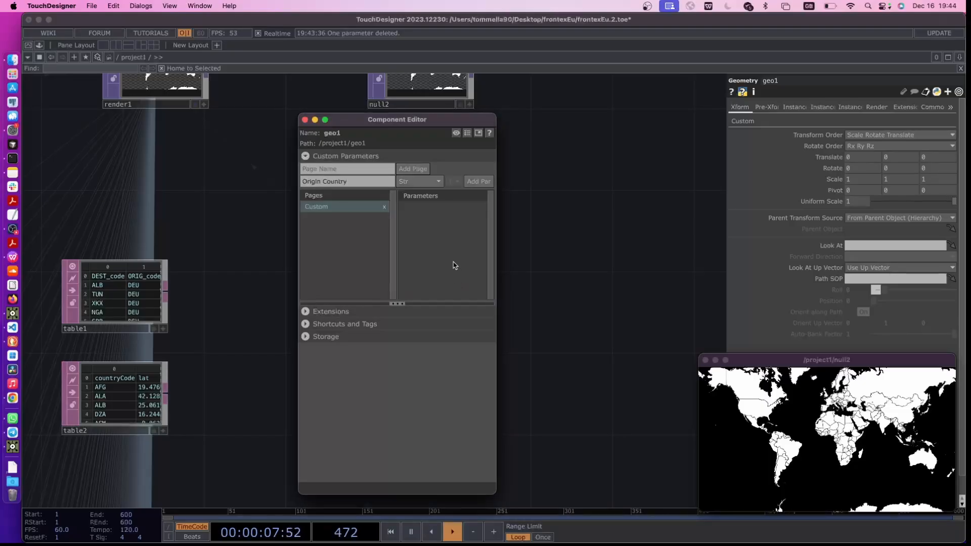
{"action": "left_click", "coordinate": [471, 185]}
{"action": "left_click", "coordinate": [361, 186]}
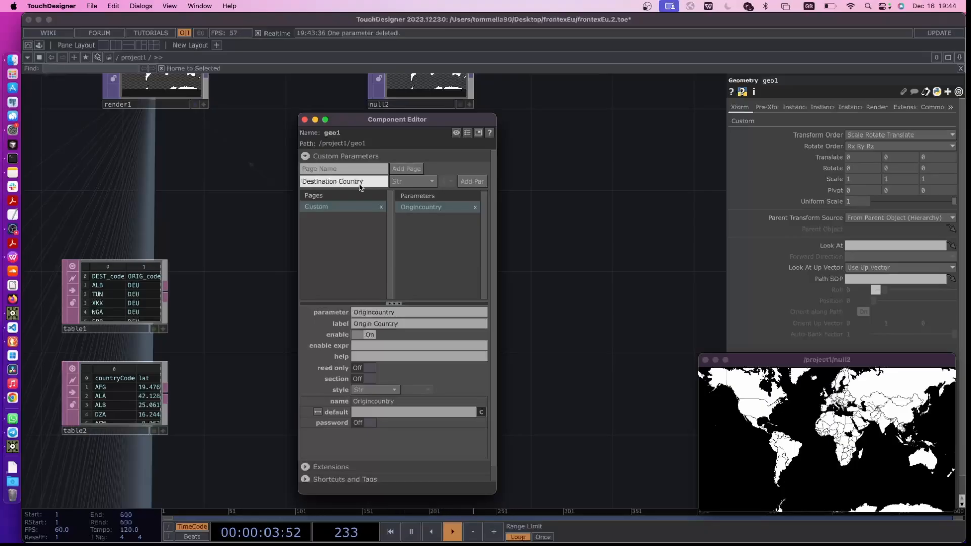
{"action": "left_click", "coordinate": [464, 183]}
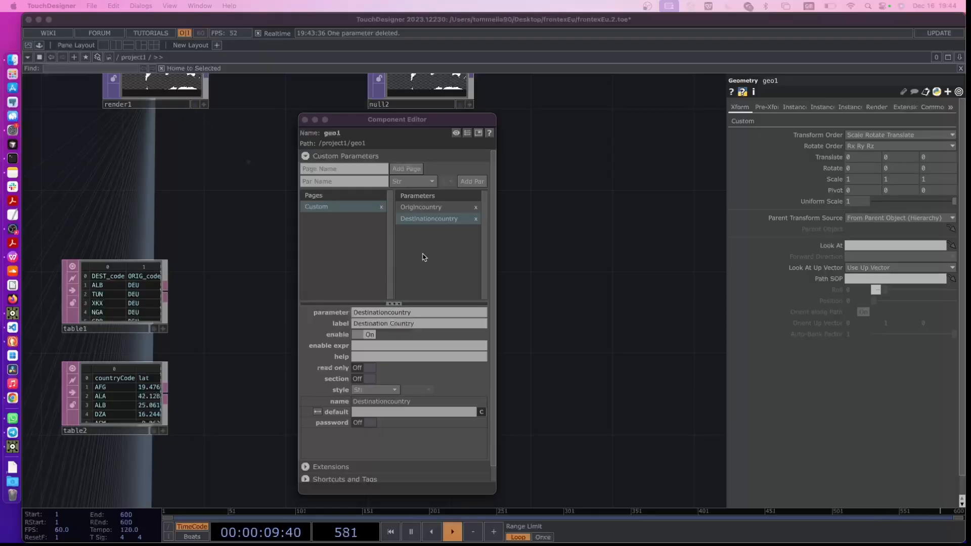
Add two XY custom parameters to geo1, Origin Coords and Destionation coords, and close the Component Editor
{"action": "left_click", "coordinate": [423, 258]}
{"action": "left_click", "coordinate": [375, 184]}
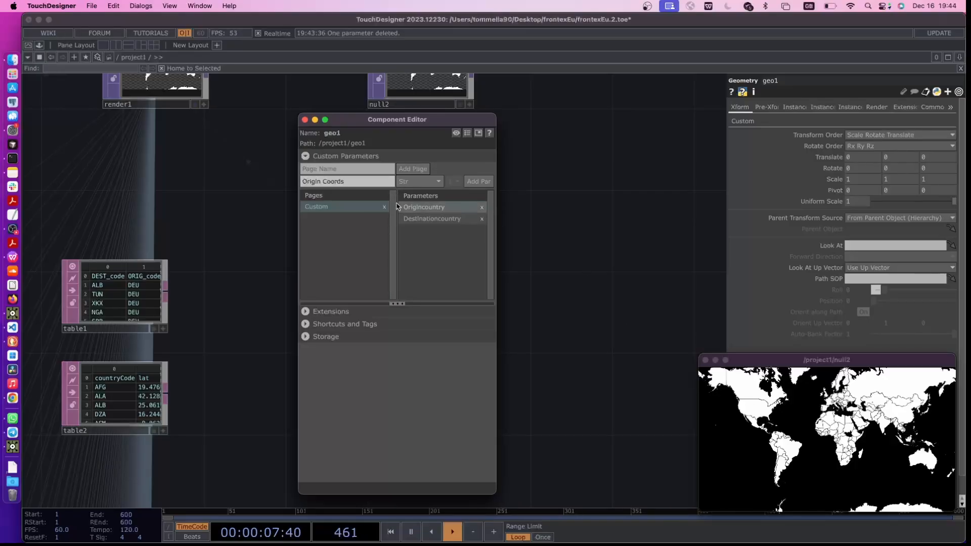
{"action": "left_click", "coordinate": [418, 184]}
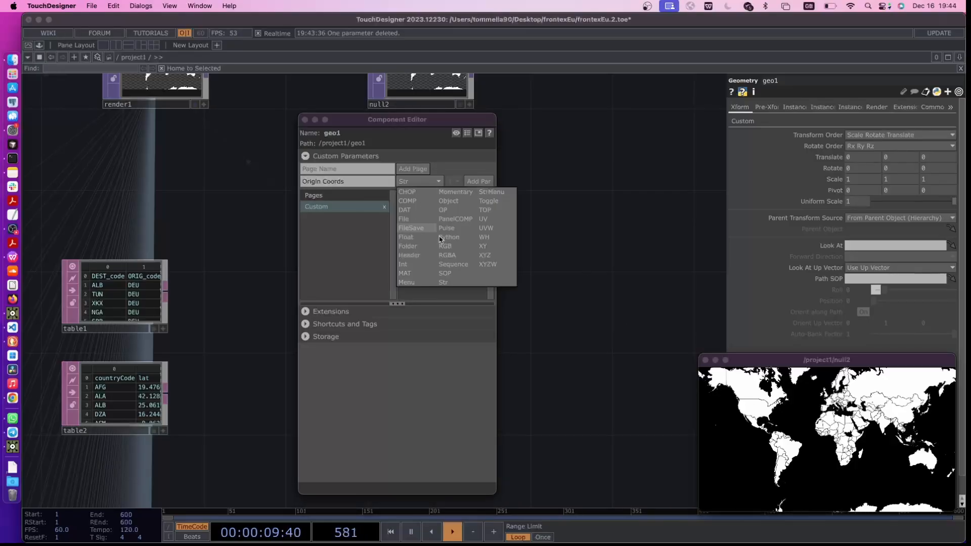
{"action": "left_click", "coordinate": [483, 248]}
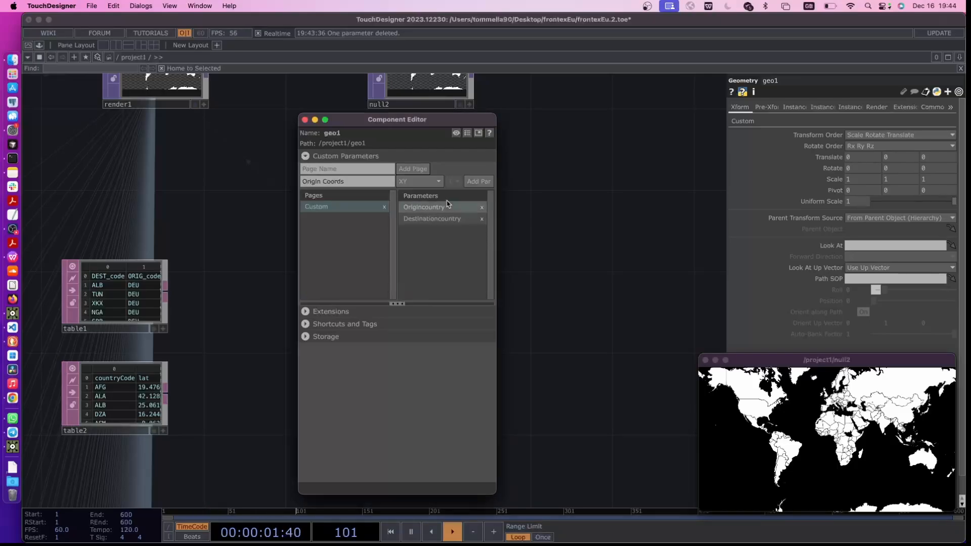
{"action": "left_click", "coordinate": [470, 183]}
{"action": "left_click", "coordinate": [352, 184]}
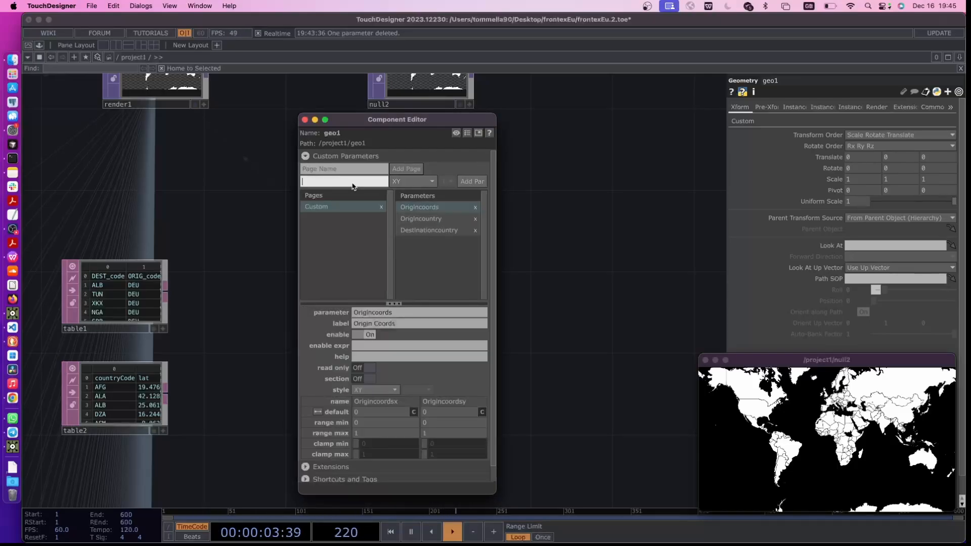
{"action": "left_click", "coordinate": [428, 230]}
{"action": "left_click", "coordinate": [342, 182]}
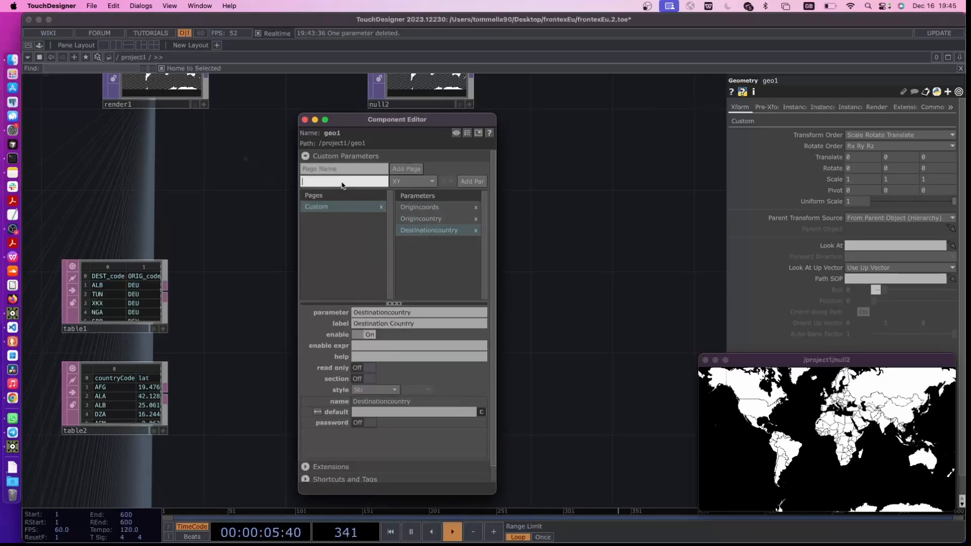
{"action": "type", "text": "Destionation coords"}
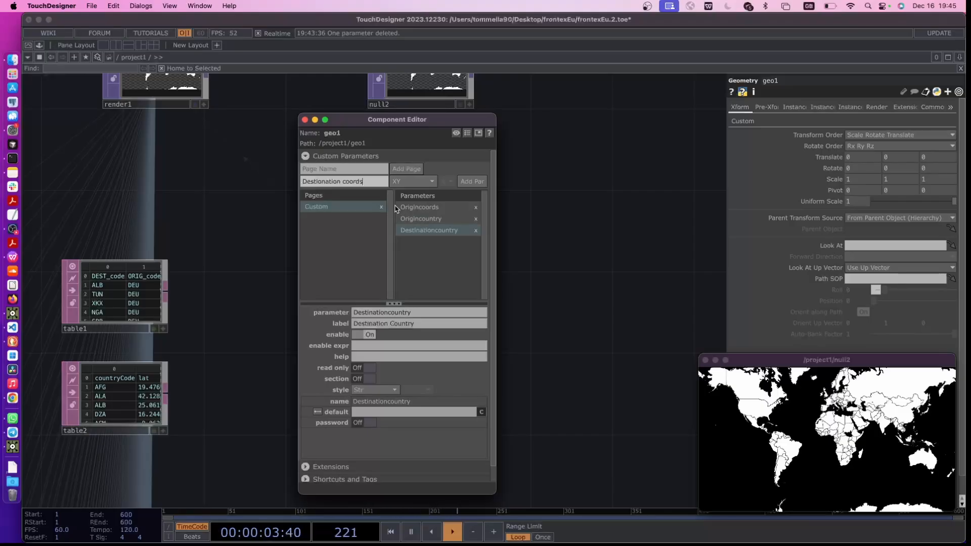
{"action": "left_click", "coordinate": [465, 182]}
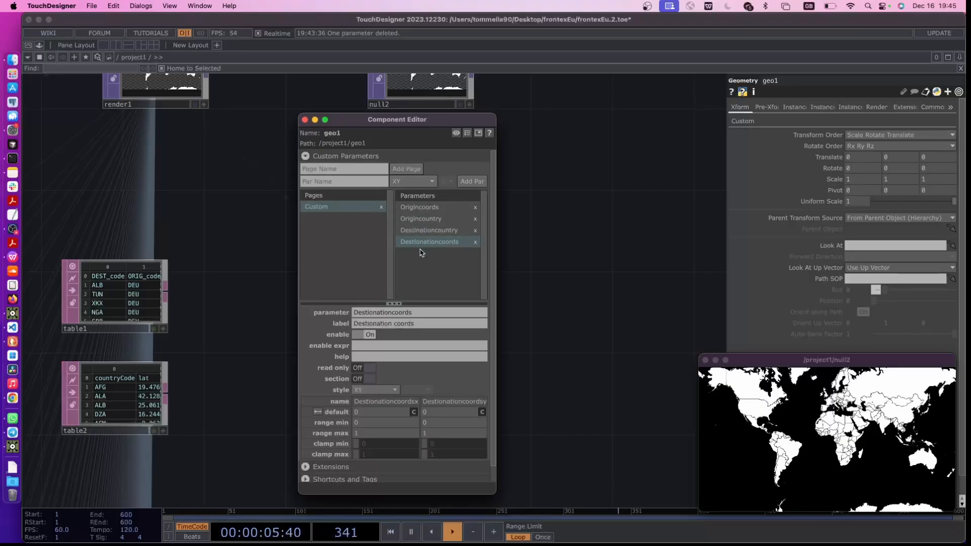
{"action": "left_click", "coordinate": [304, 120]}
Reorder geo1's custom parameters to Origin Country, Destination Country, Origin Coords and Destionation coords
{"action": "right_click", "coordinate": [383, 273]}
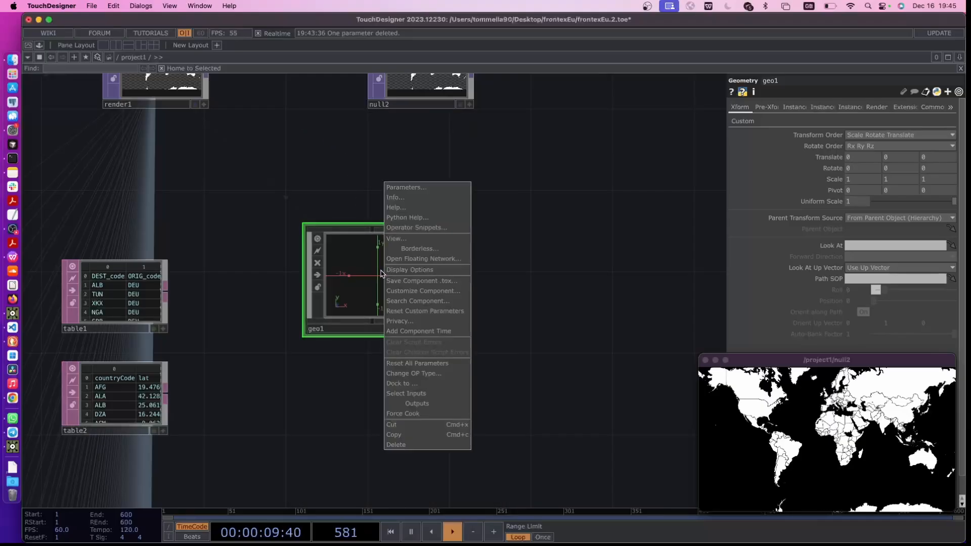
{"action": "left_click", "coordinate": [371, 277]}
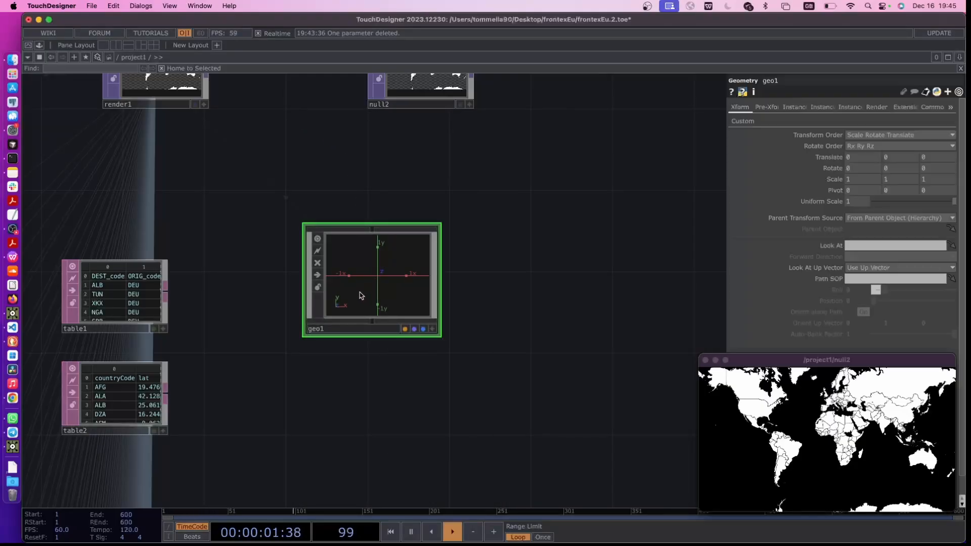
{"action": "left_click", "coordinate": [744, 122]}
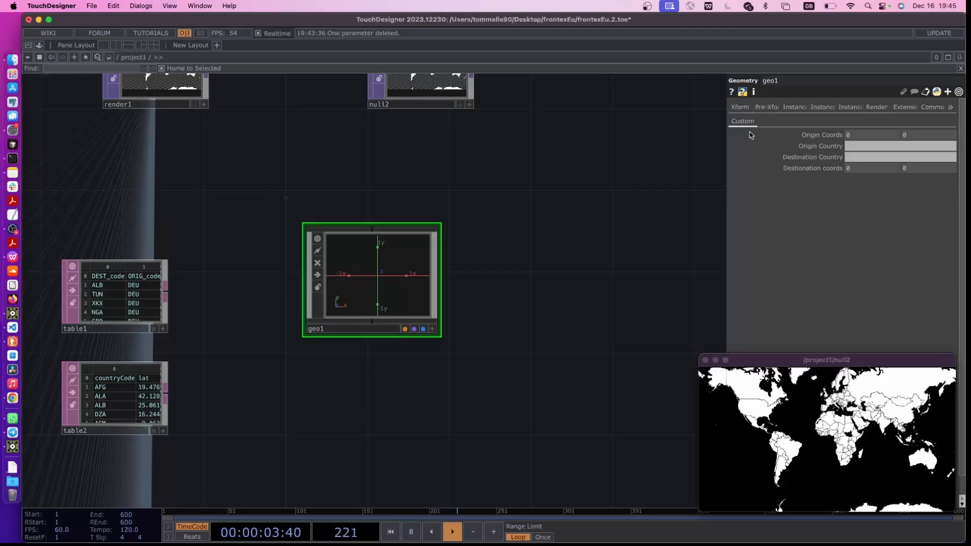
{"action": "right_click", "coordinate": [362, 298]}
{"action": "left_click", "coordinate": [427, 305]}
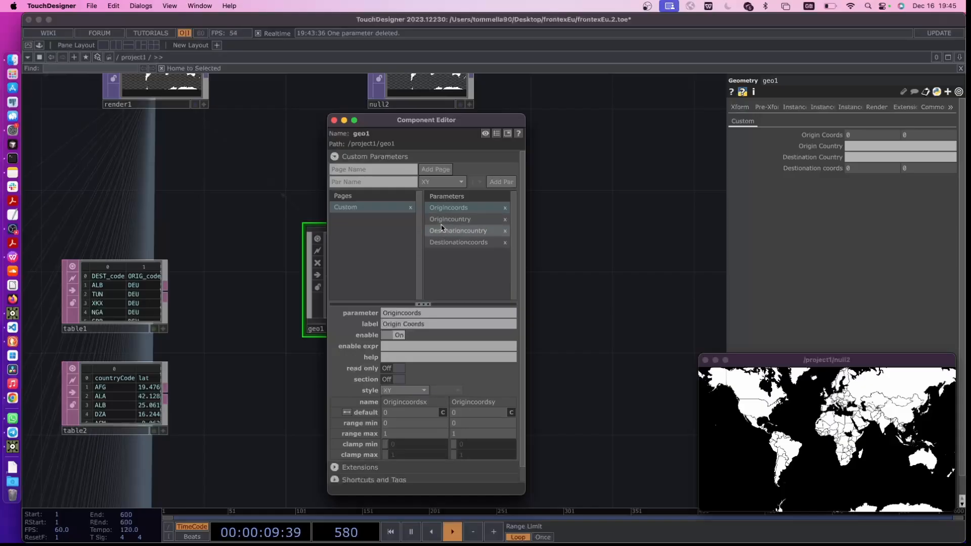
{"action": "left_click_drag", "start_coordinate": [441, 219], "coordinate": [440, 205]}
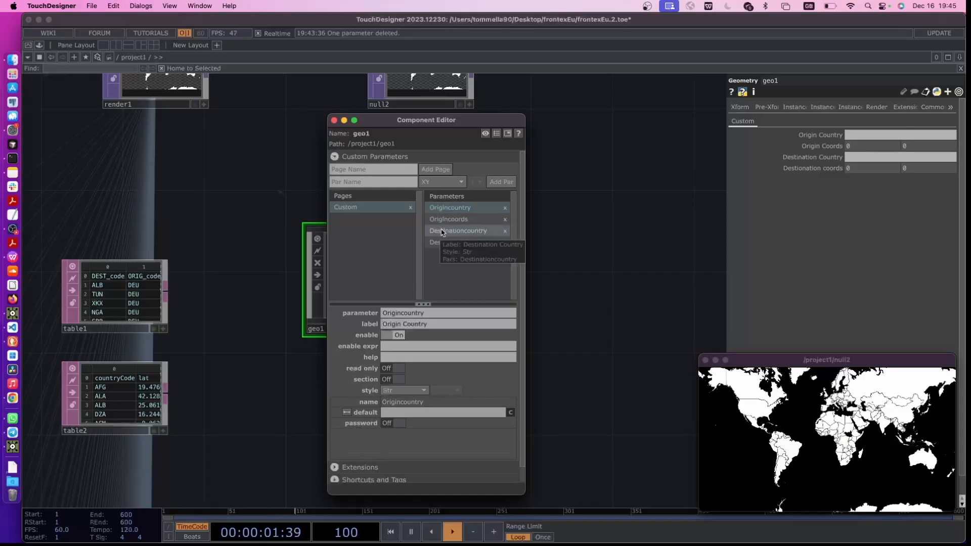
{"action": "left_click", "coordinate": [442, 231]}
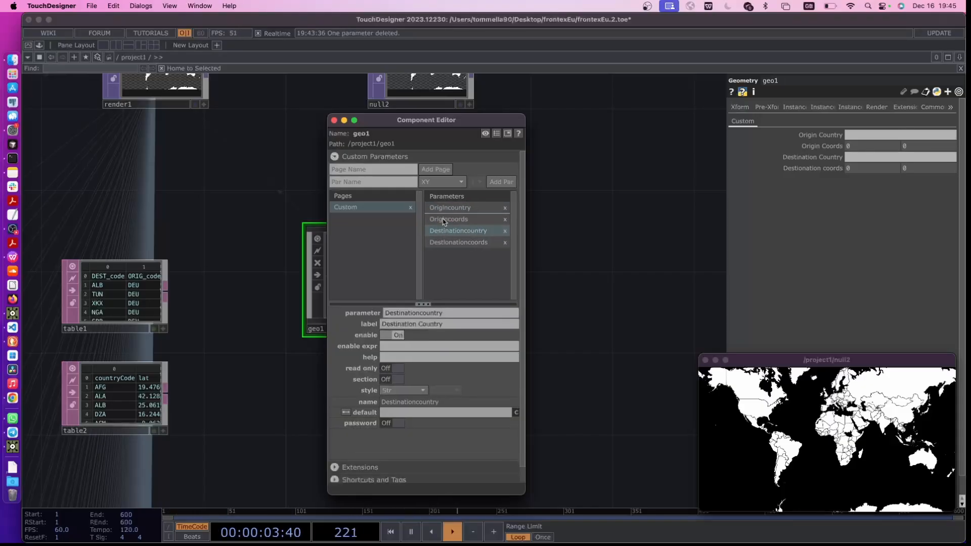
{"action": "left_click_drag", "start_coordinate": [443, 222], "coordinate": [443, 217]}
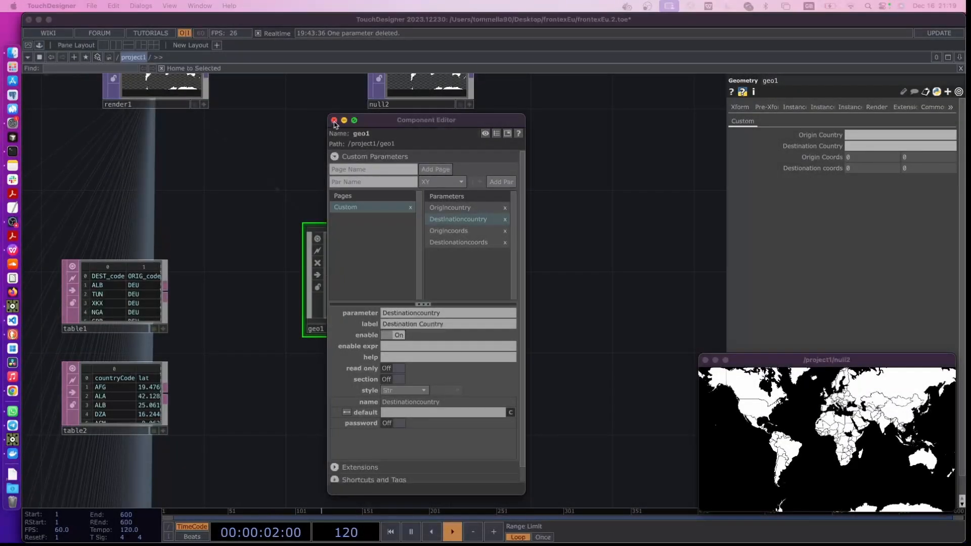
{"action": "left_click", "coordinate": [334, 120]}
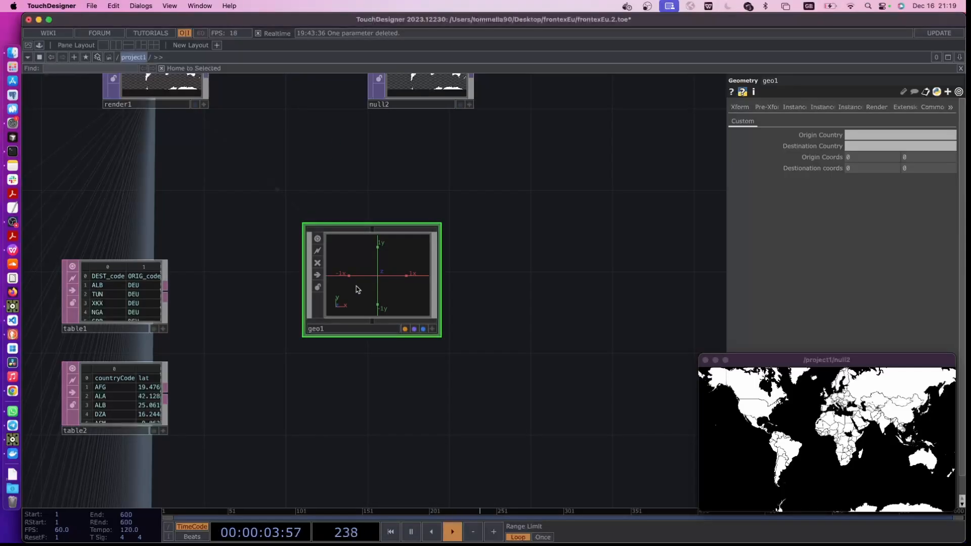
Reference table1 in geo1's Origin Country parameter as op('table1') and widen the parameter area
{"action": "key", "text": "p"}
{"action": "key", "text": "p"}
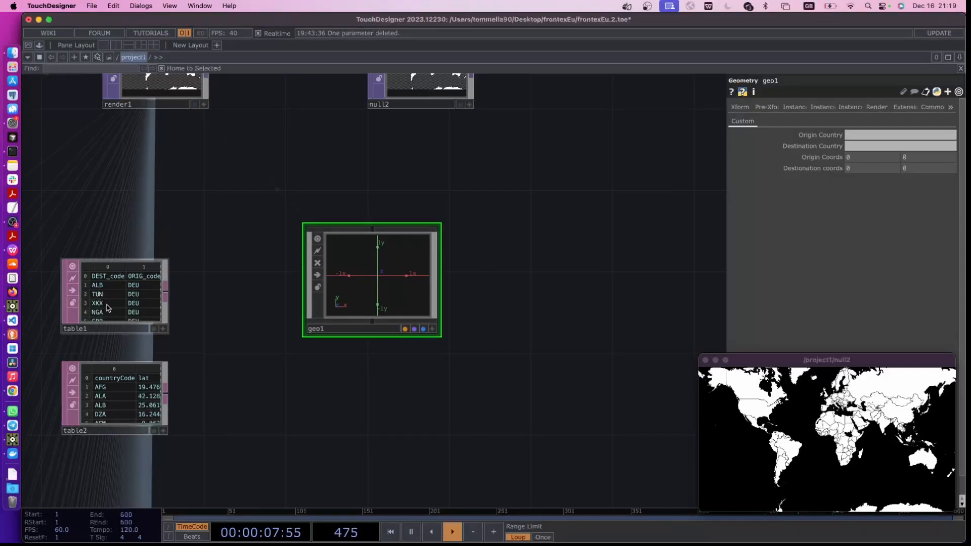
{"action": "left_click_drag", "start_coordinate": [106, 311], "coordinate": [851, 139]}
{"action": "left_click_drag", "start_coordinate": [726, 182], "coordinate": [614, 182]}
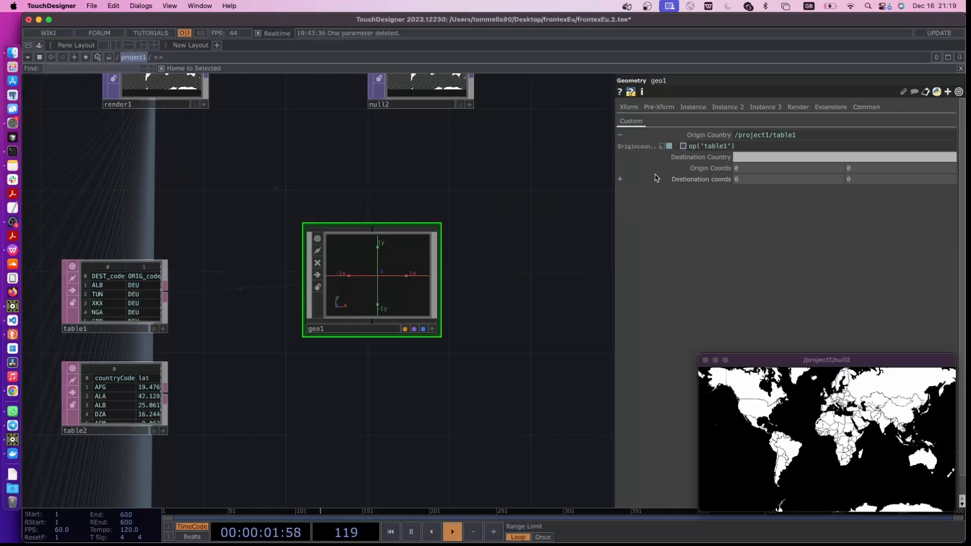
{"action": "left_click_drag", "start_coordinate": [211, 364], "coordinate": [299, 389]}
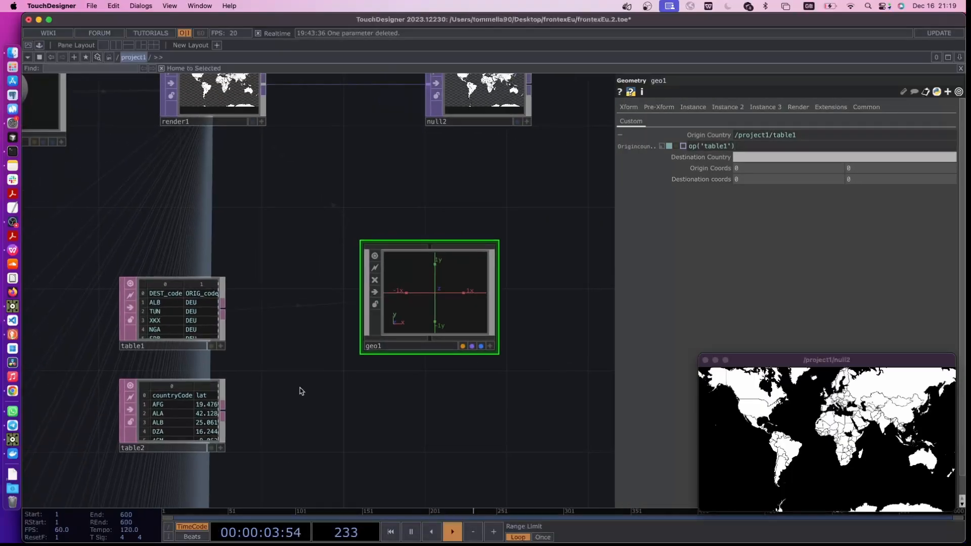
Complete geo1's Origin Country expression as op('table1')[me.digits, 'ORIG_code']
{"action": "scroll", "coordinate": [298, 380], "scroll_direction": "up", "scroll_amount": 3}
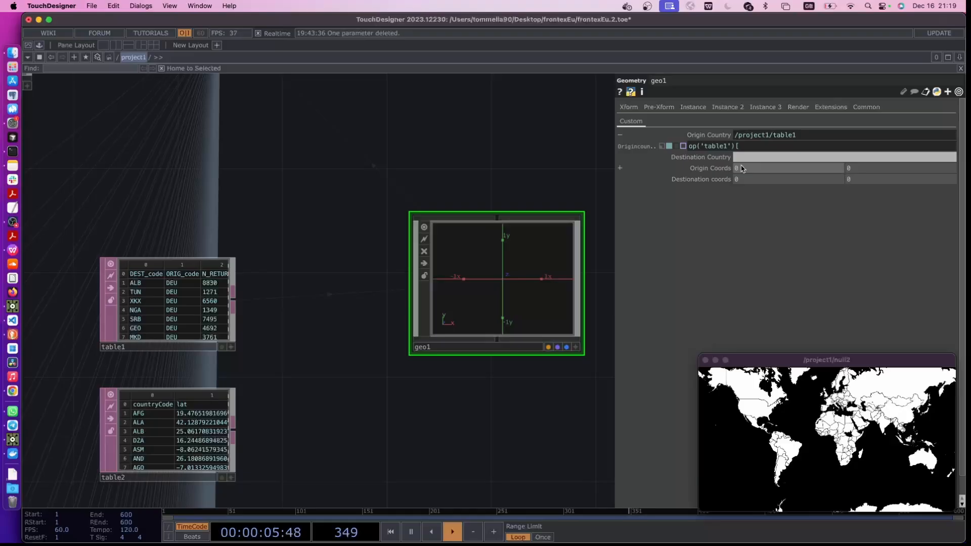
{"action": "type", "text": "me"}
{"action": "type", "text": ".digits"}
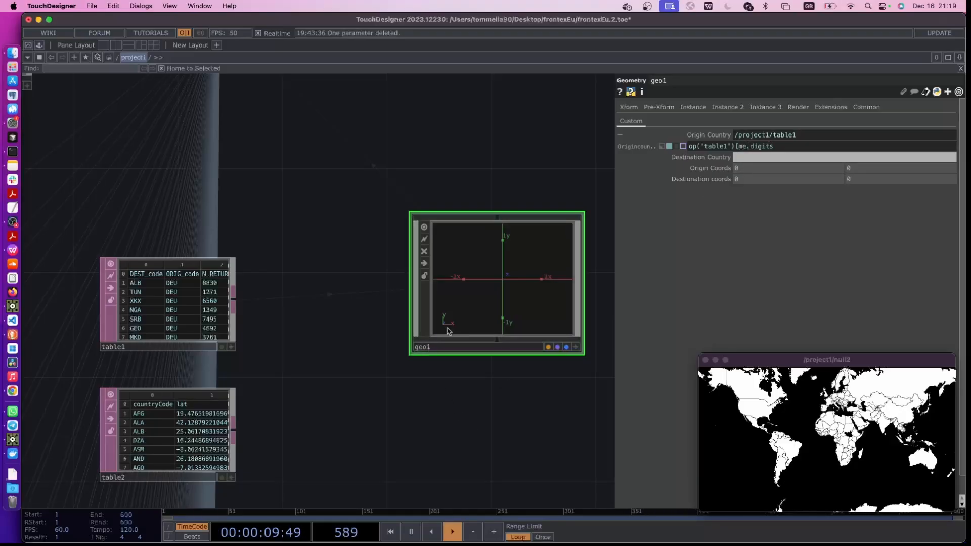
{"action": "type", "text": ","}
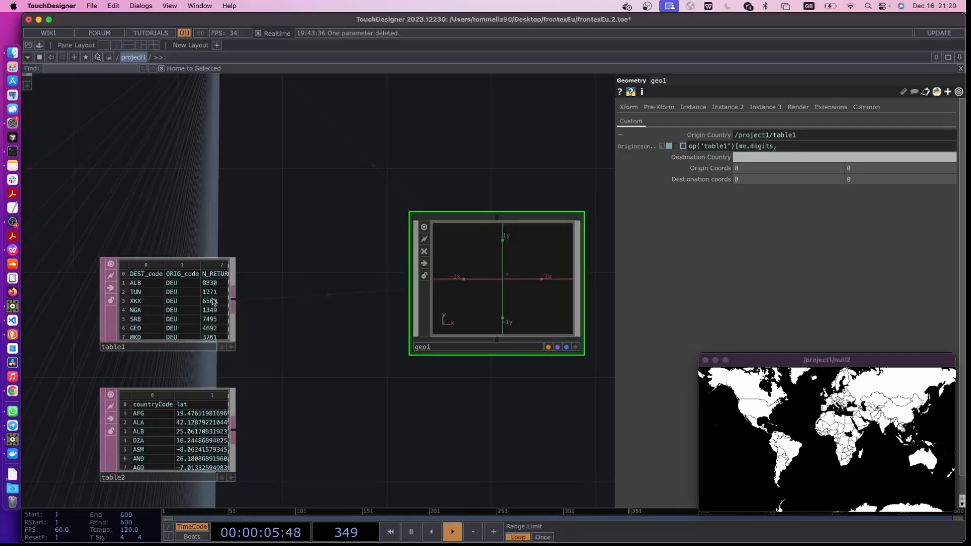
{"action": "mouse_move", "coordinate": [789, 147]}
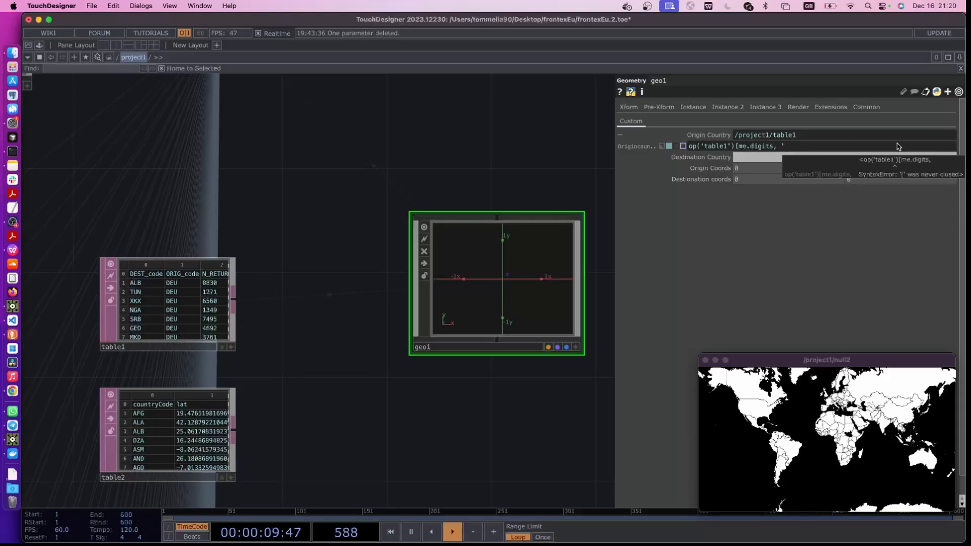
{"action": "type", "text": "orIG_code"}
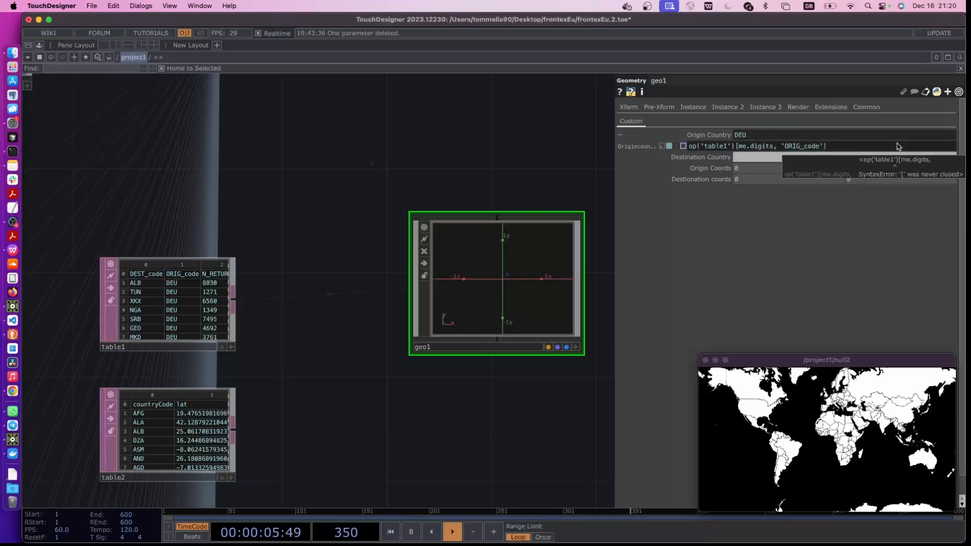
Set geo1's Destination Country to the expression op('table1')[me.digits, 'DEST_code'] and collapse both country parameters
{"action": "left_click", "coordinate": [749, 157]}
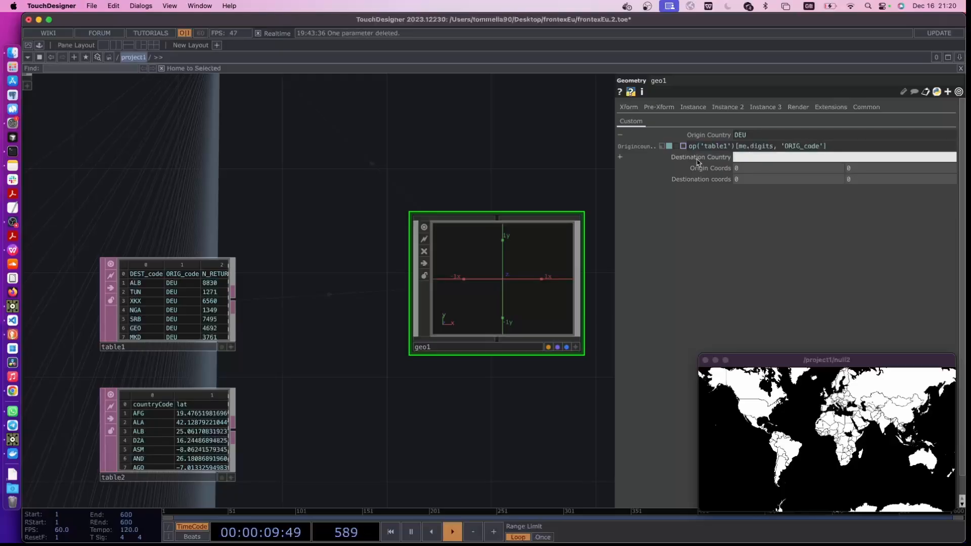
{"action": "type", "text": "op('table1')[me.digits, 'ORIG_code']"}
{"action": "left_click", "coordinate": [681, 160]}
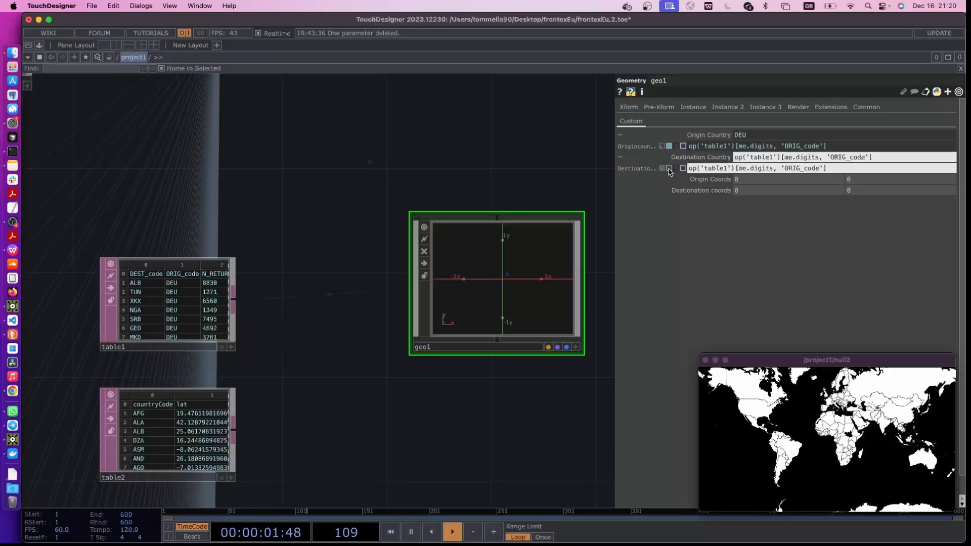
{"action": "left_click", "coordinate": [669, 168]}
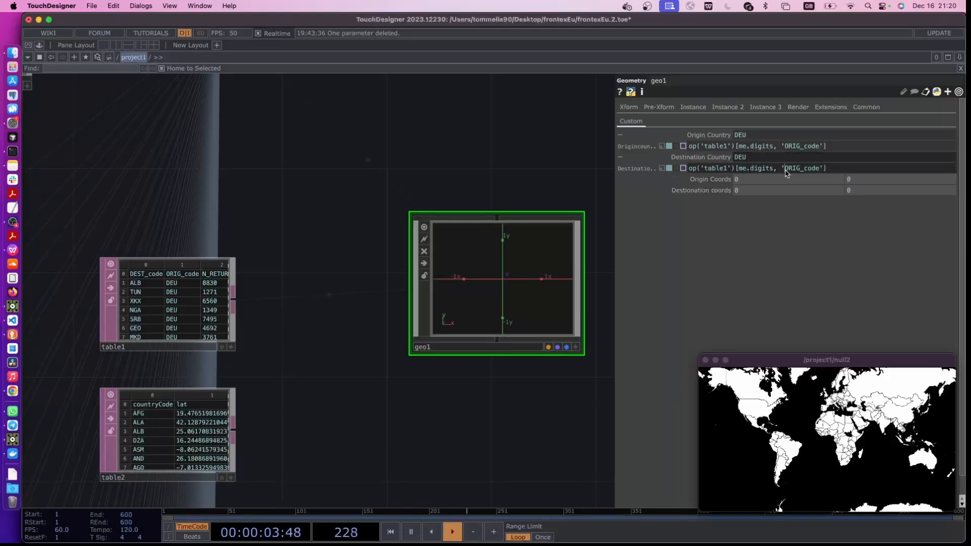
{"action": "left_click_drag", "start_coordinate": [785, 171], "coordinate": [800, 170]}
{"action": "type", "text": "DEST"}
{"action": "left_click", "coordinate": [684, 159]}
{"action": "left_click", "coordinate": [708, 135]}
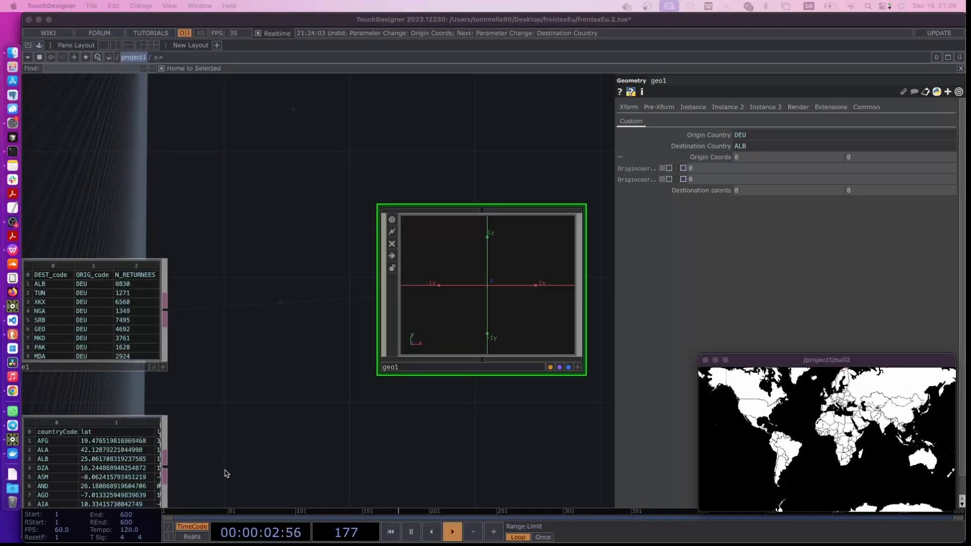
Reference table2 in the first Origin Coords value of geo1 as op('table2')
{"action": "left_click_drag", "start_coordinate": [224, 471], "coordinate": [288, 417]}
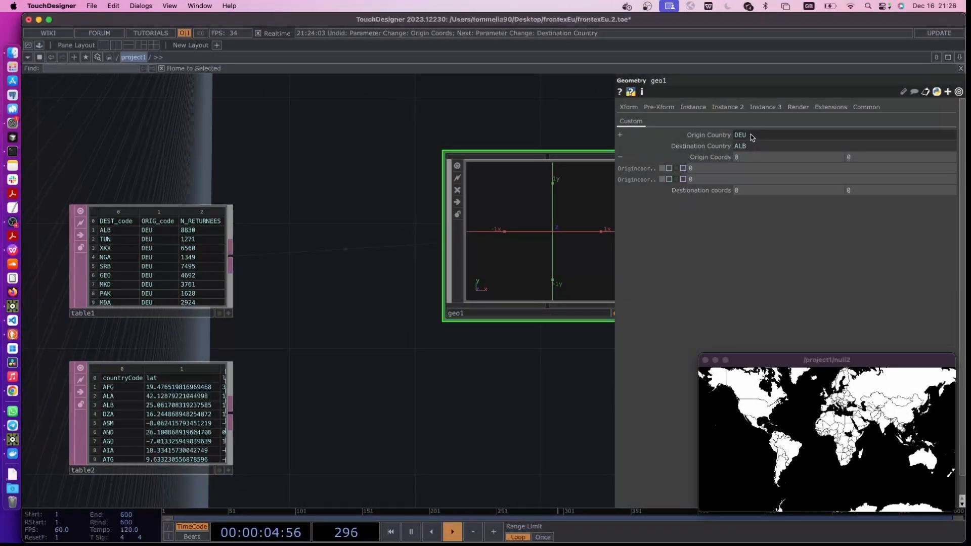
{"action": "left_click_drag", "start_coordinate": [130, 433], "coordinate": [747, 157]}
{"action": "left_click_drag", "start_coordinate": [344, 389], "coordinate": [407, 353]}
{"action": "middle_click_drag", "start_coordinate": [115, 472], "coordinate": [200, 373]}
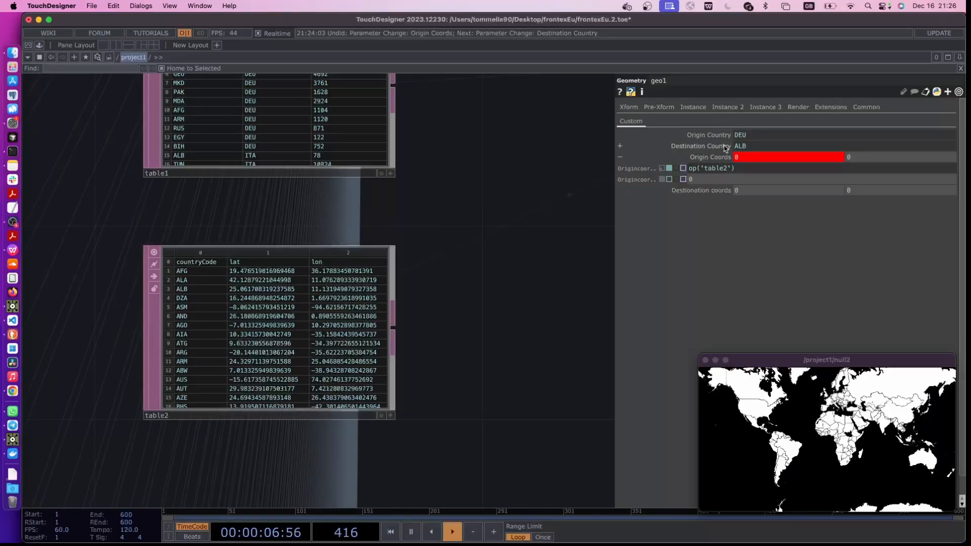
Extend the first Origin Coords expression to op('table2')[me.par.Origincountry, widening the parameter area and expanding Origin Country for its parameter name
{"action": "left_click", "coordinate": [741, 169]}
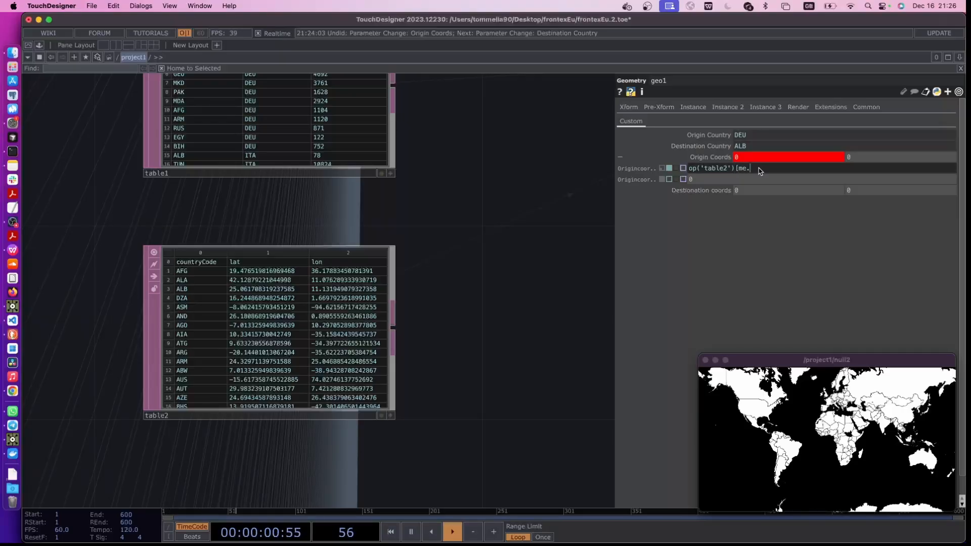
{"action": "type", "text": "[me.par"}
{"action": "left_click", "coordinate": [716, 139]}
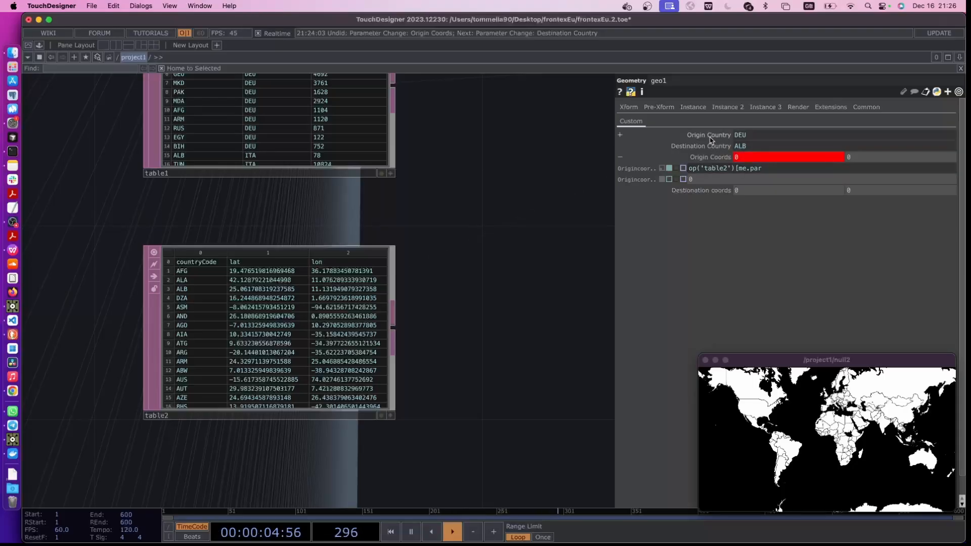
{"action": "left_click", "coordinate": [713, 135]}
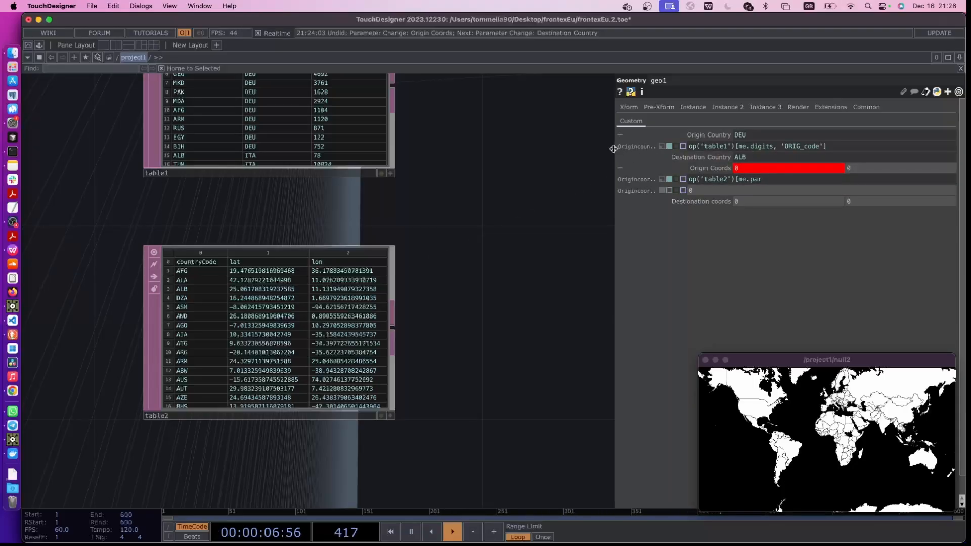
{"action": "left_click_drag", "start_coordinate": [615, 150], "coordinate": [538, 152]}
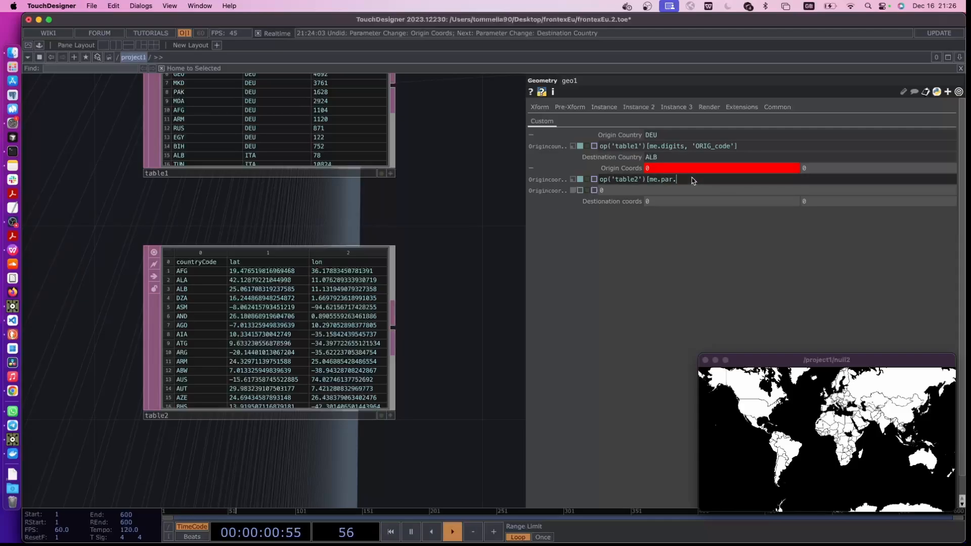
{"action": "type", "text": "r"}
{"action": "type", "text": "igincountry, 'lon"}
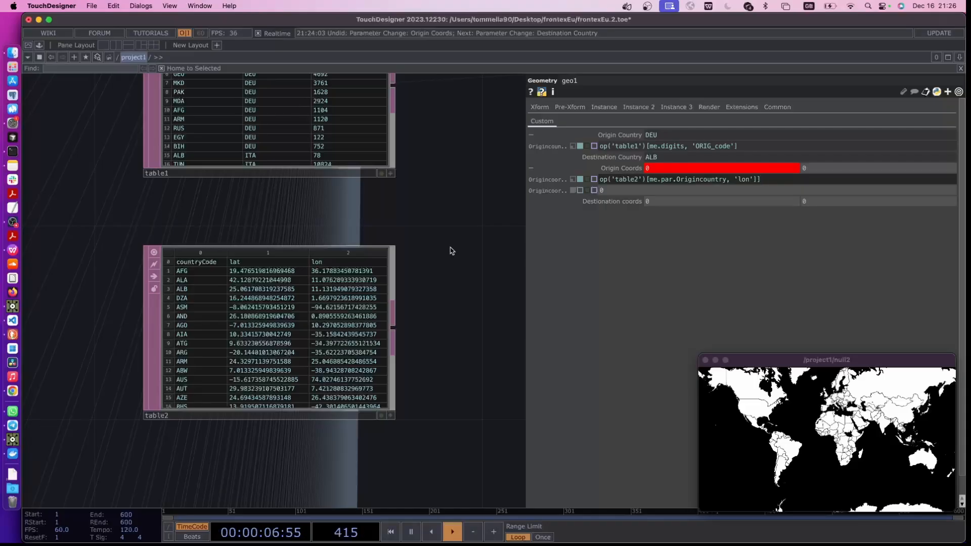
Finish geo1's first Origin Coords expression as op('table2')[me.par.Origincountry, 'lon'] and reuse it for the second value with 'lat'
{"action": "key", "text": "Return"}
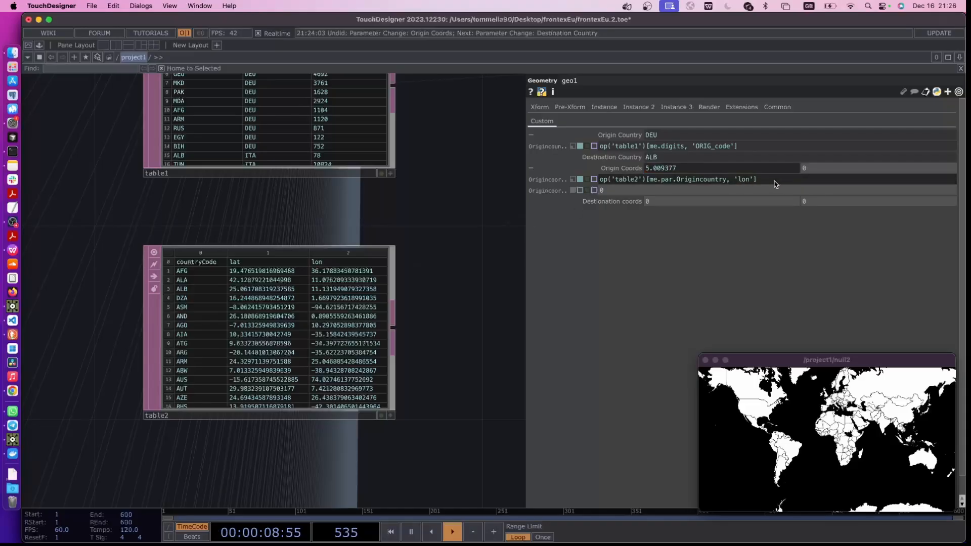
{"action": "left_click_drag", "start_coordinate": [774, 181], "coordinate": [555, 175]}
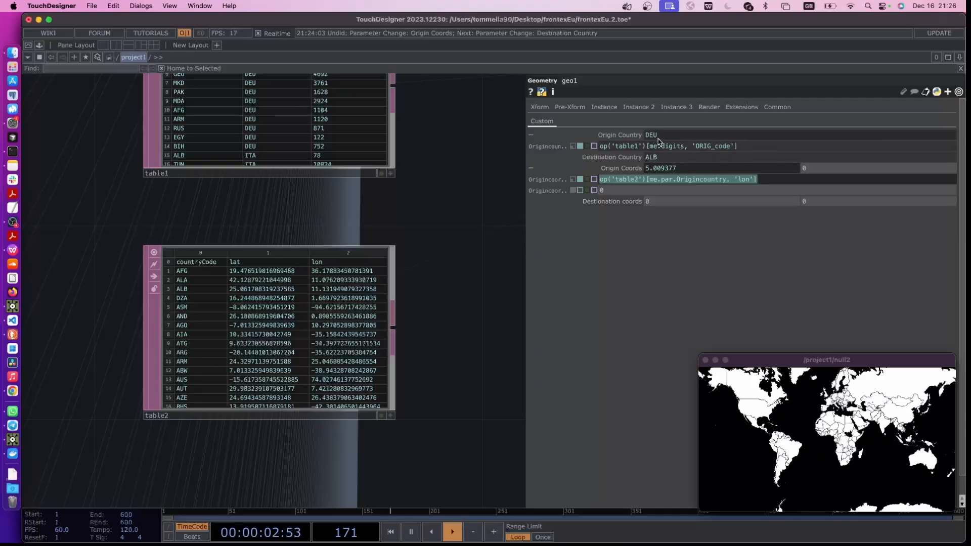
{"action": "key", "text": "Right"}
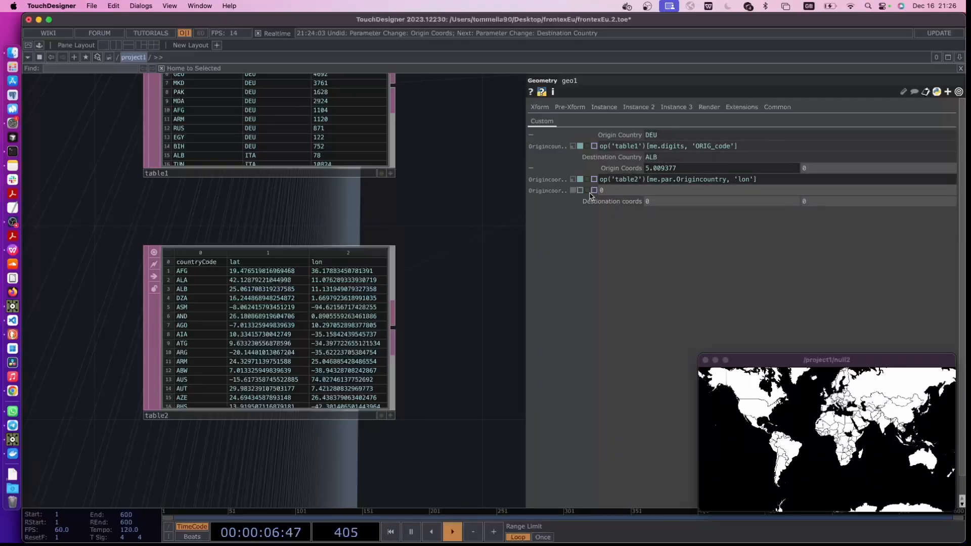
{"action": "left_click", "coordinate": [672, 182]}
{"action": "key", "text": "super+c"}
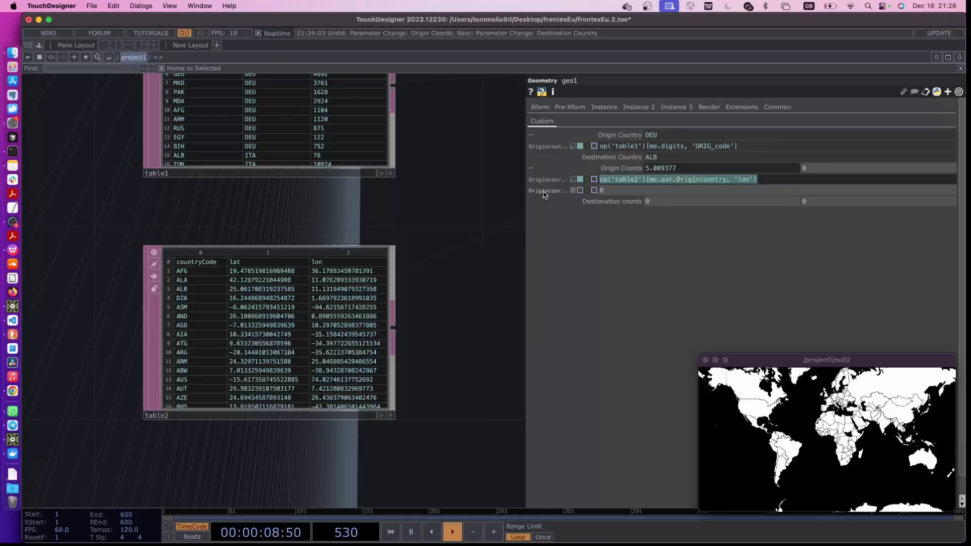
{"action": "left_click", "coordinate": [601, 190]}
{"action": "key", "text": "super+v"}
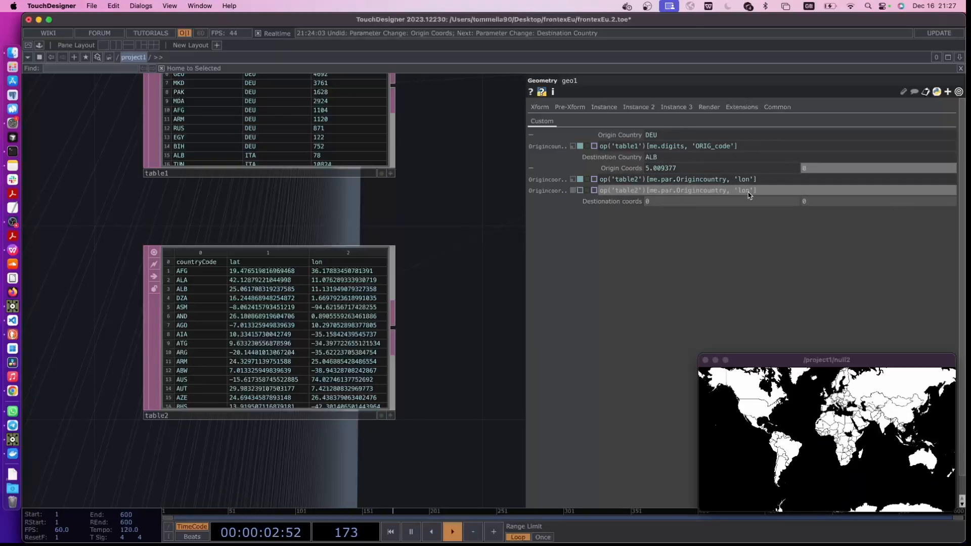
{"action": "key", "text": "BackSpace"}
{"action": "type", "text": "at"}
{"action": "key", "text": "Return"}
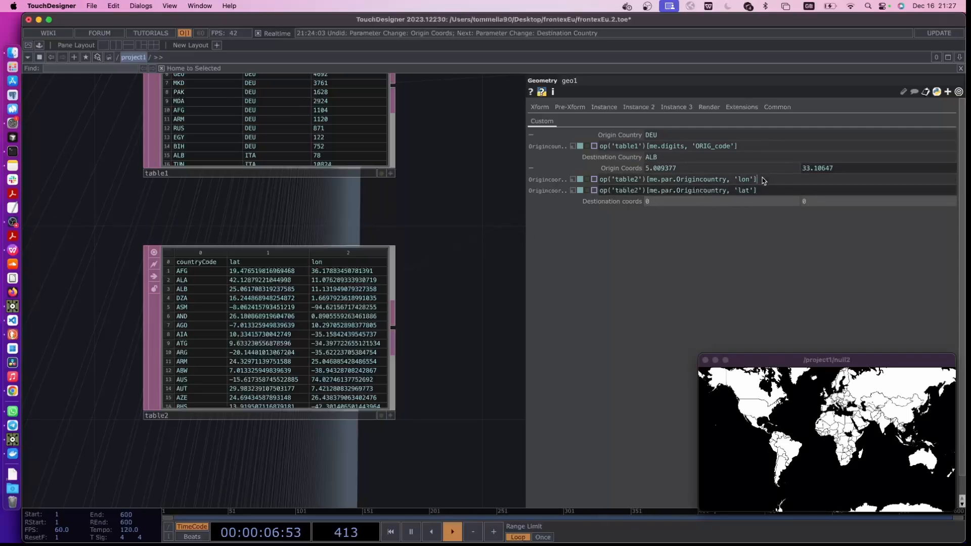
Copy the expression op('table2')[me.par.Origincountry, 'lon'] into both destination coordinate values of geo1
{"action": "key", "text": "super+v"}
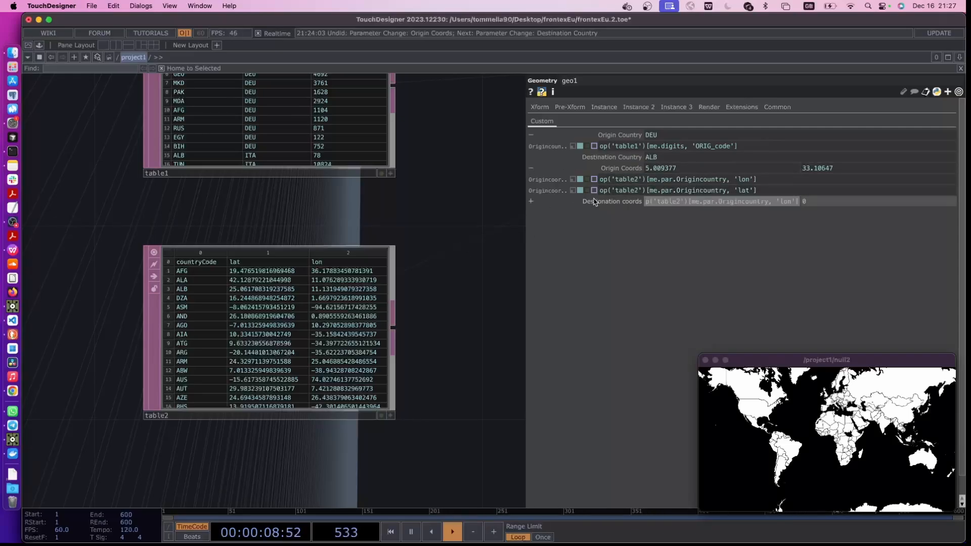
{"action": "left_click", "coordinate": [604, 204]}
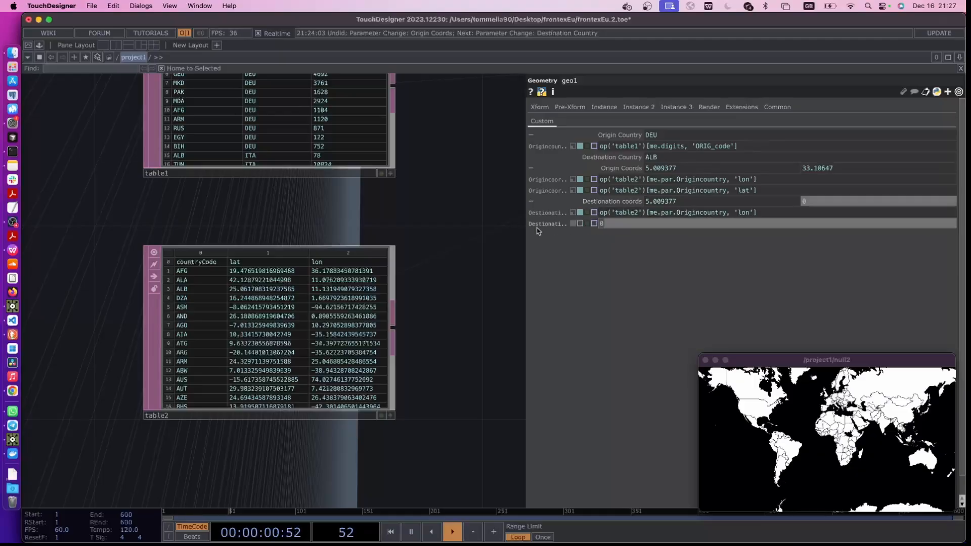
{"action": "key", "text": "super+v"}
{"action": "key", "text": "Return"}
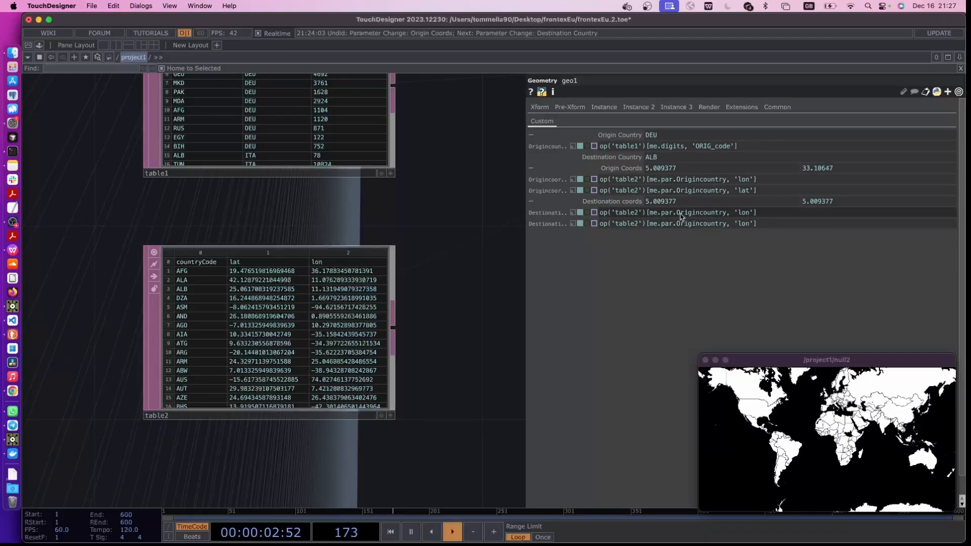
Replace Origincountry with Destinationcountry in both of geo1's destination coordinate expressions
{"action": "left_click_drag", "start_coordinate": [677, 214], "coordinate": [697, 215]}
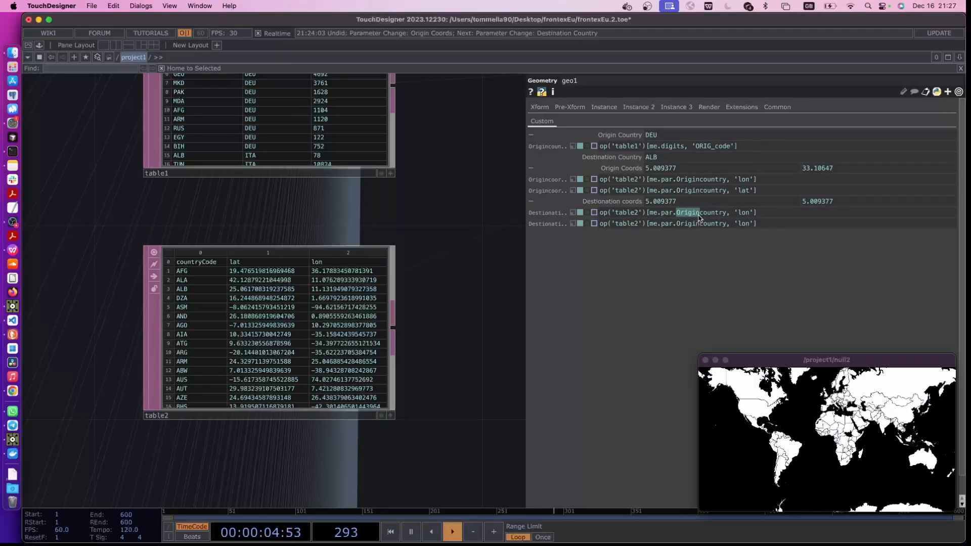
{"action": "type", "text": "Destination"}
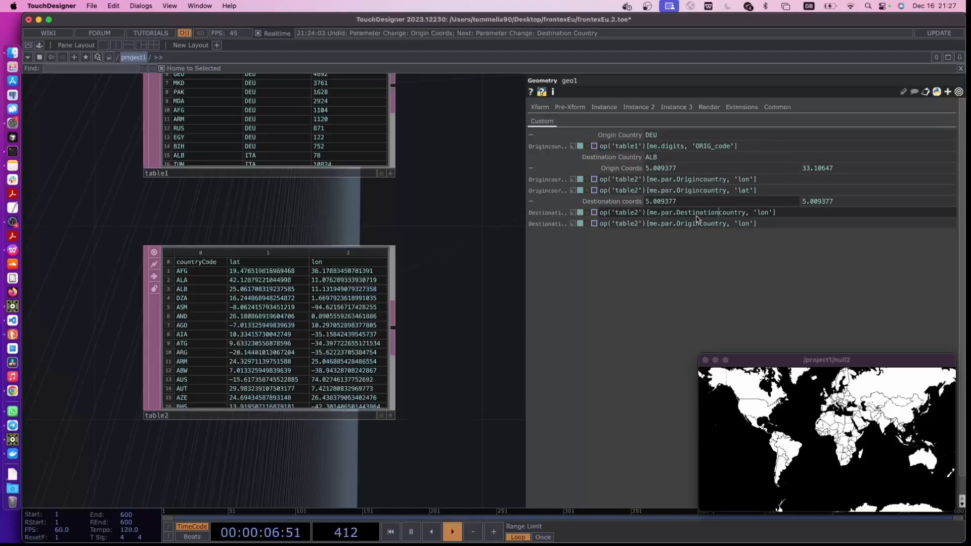
{"action": "left_click", "coordinate": [480, 295]}
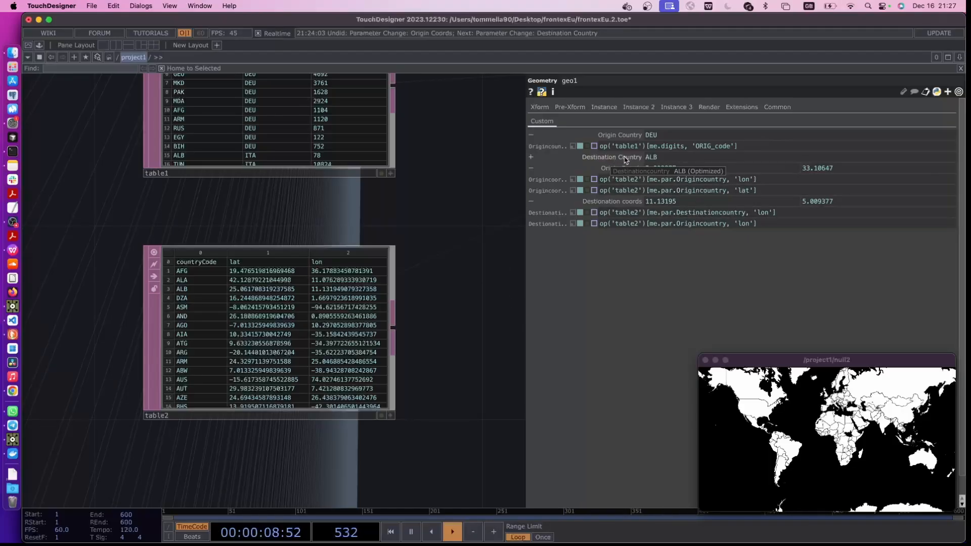
{"action": "left_click_drag", "start_coordinate": [677, 223], "coordinate": [701, 228]}
{"action": "type", "text": "Destnation"}
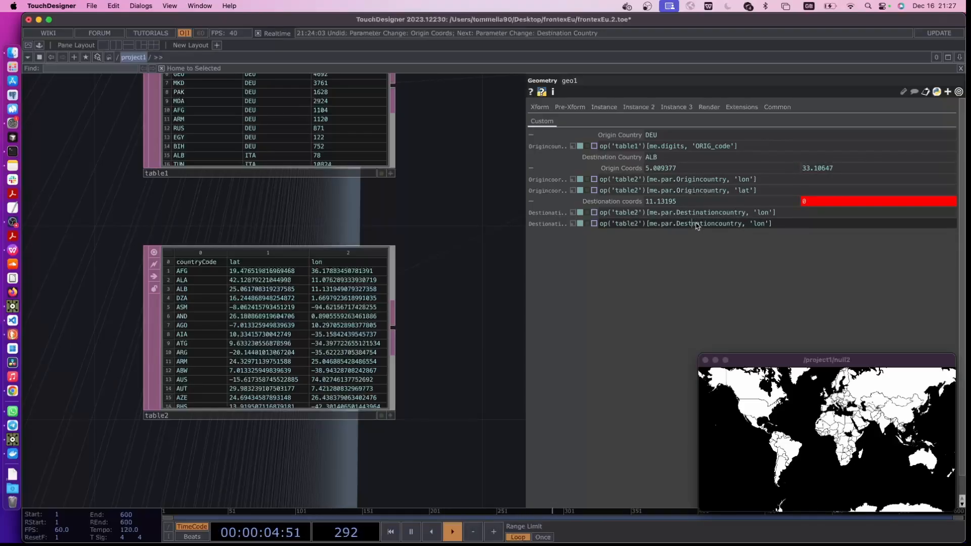
{"action": "left_click", "coordinate": [692, 224]}
{"action": "type", "text": "i"}
{"action": "key", "text": "Return"}
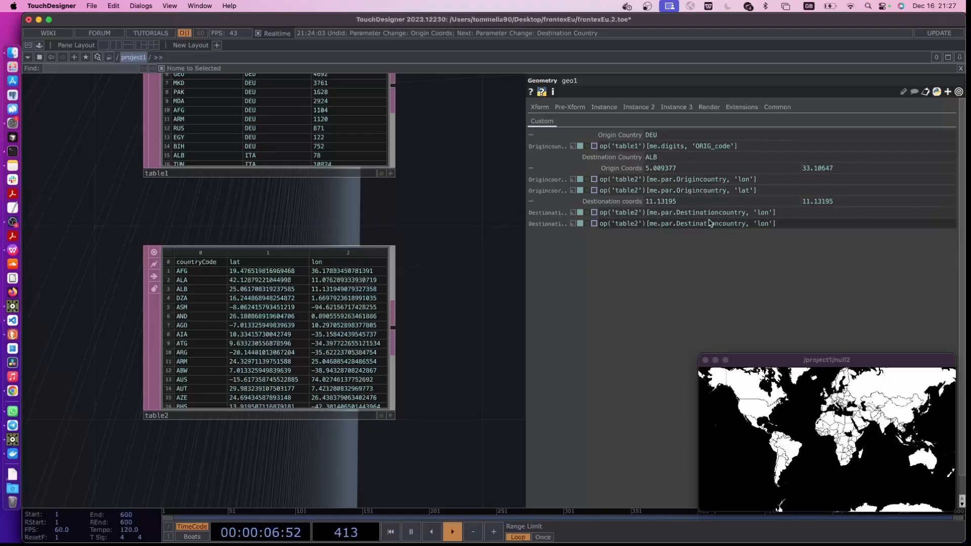
{"action": "left_click", "coordinate": [634, 201]}
{"action": "left_click", "coordinate": [632, 168]}
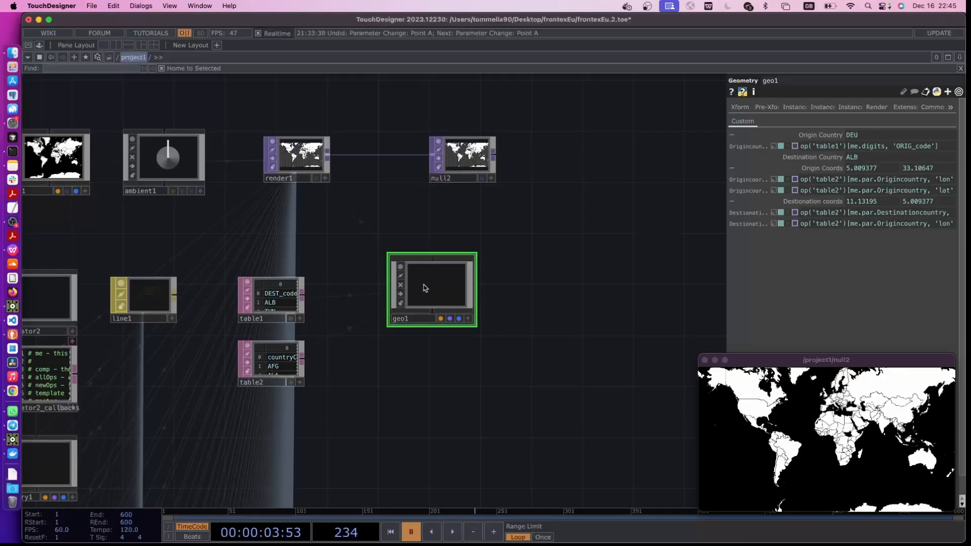
Inside geo1, set the x value of line1's Point A to the expression parent().par.Origincoordsx
{"action": "double_click", "coordinate": [396, 275]}
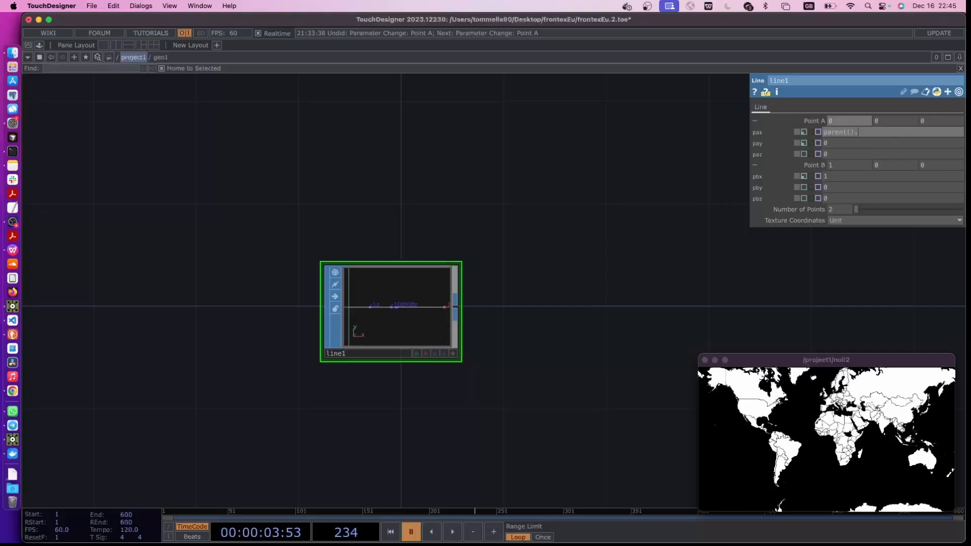
{"action": "left_click", "coordinate": [670, 229]}
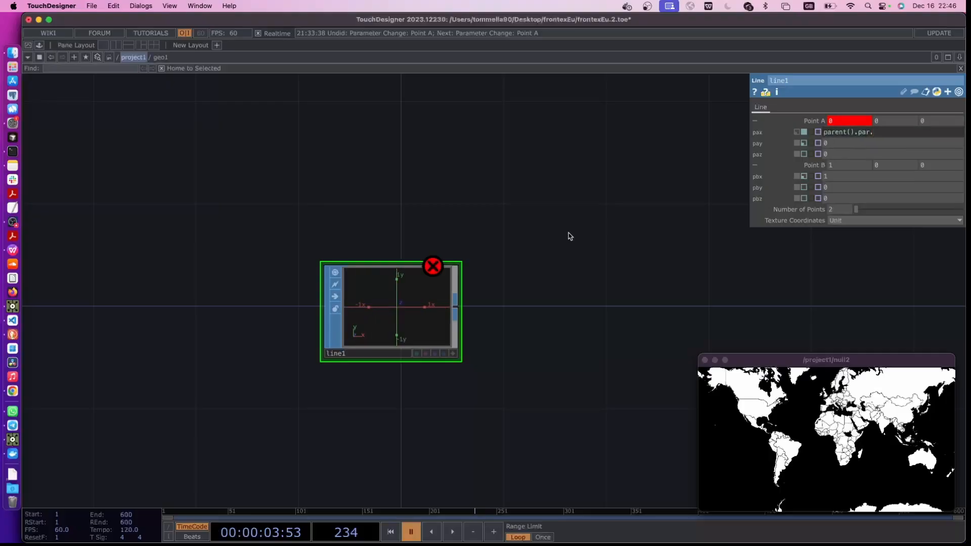
{"action": "key", "text": "u"}
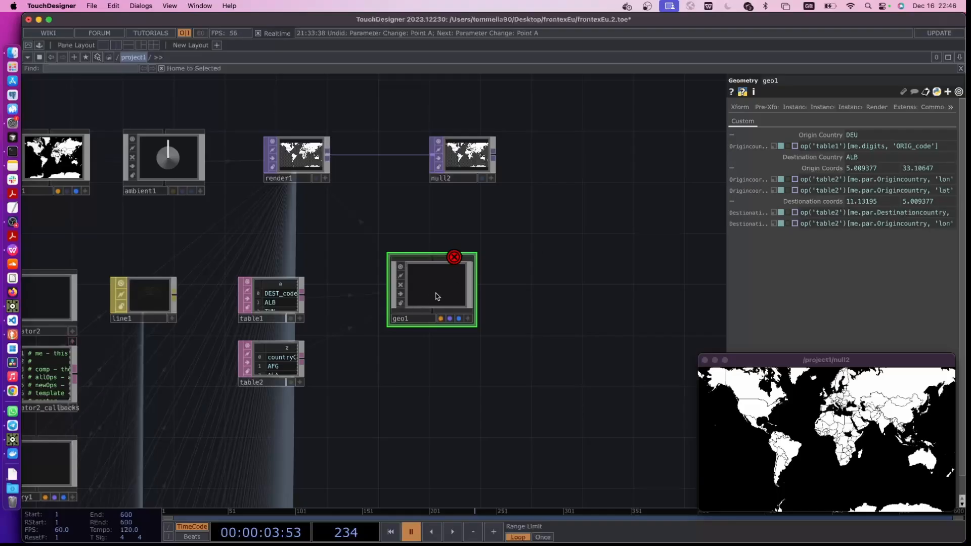
{"action": "key", "text": "i"}
{"action": "left_click", "coordinate": [900, 133]}
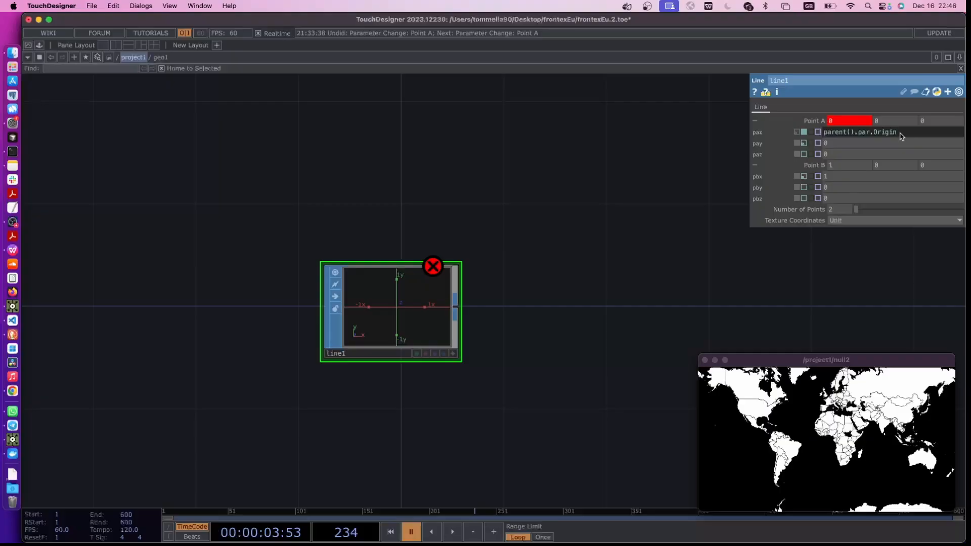
{"action": "key", "text": "Return"}
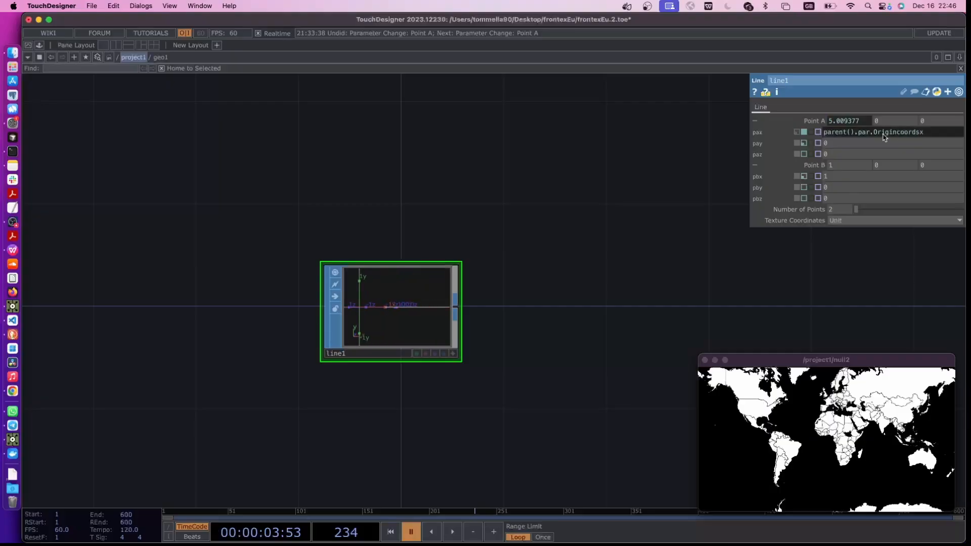
Reuse the x expression for the y value of line1's Point A, changing it to parent().par.Origincoordsy
{"action": "left_click_drag", "start_coordinate": [932, 136], "coordinate": [808, 135]}
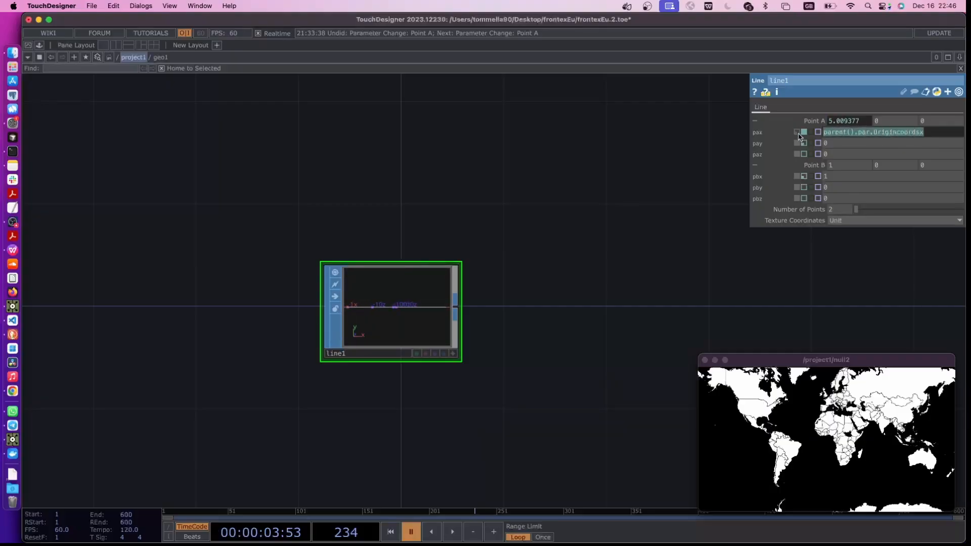
{"action": "key", "text": "cmd+c"}
{"action": "left_click", "coordinate": [834, 143]}
{"action": "key", "text": "cmd+v"}
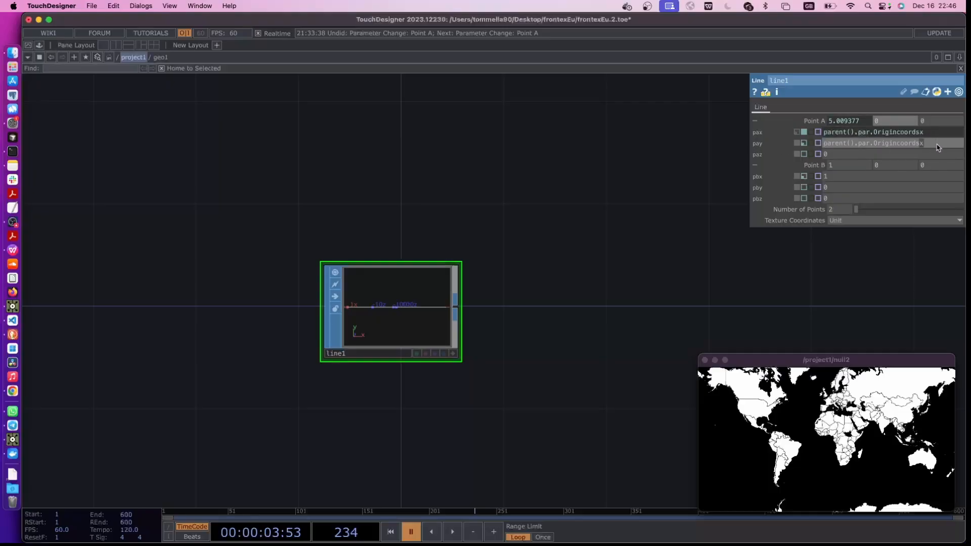
{"action": "key", "text": "Return"}
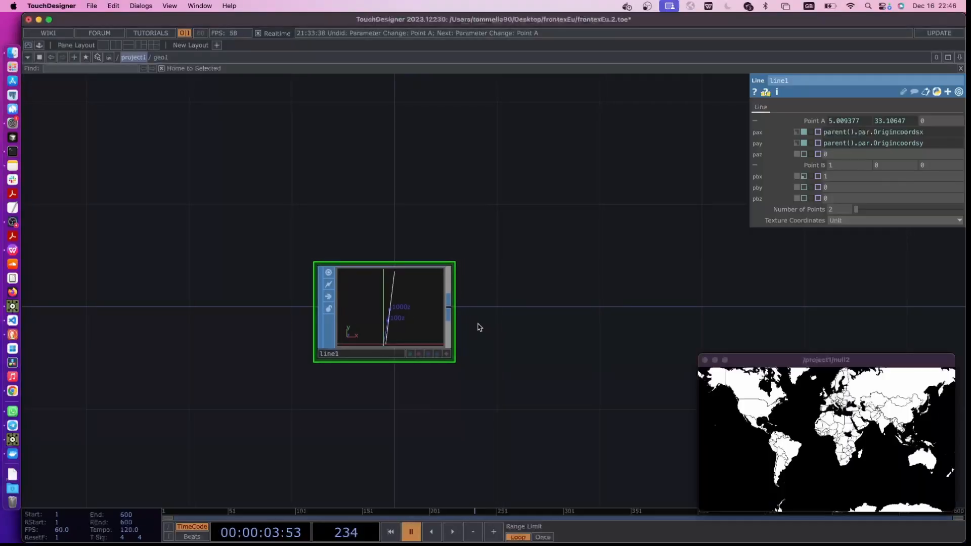
Customize geo1 to correct the misspelled destination coordinates parameter to Destinationcoords with the label Destination coords
{"action": "key", "text": "u"}
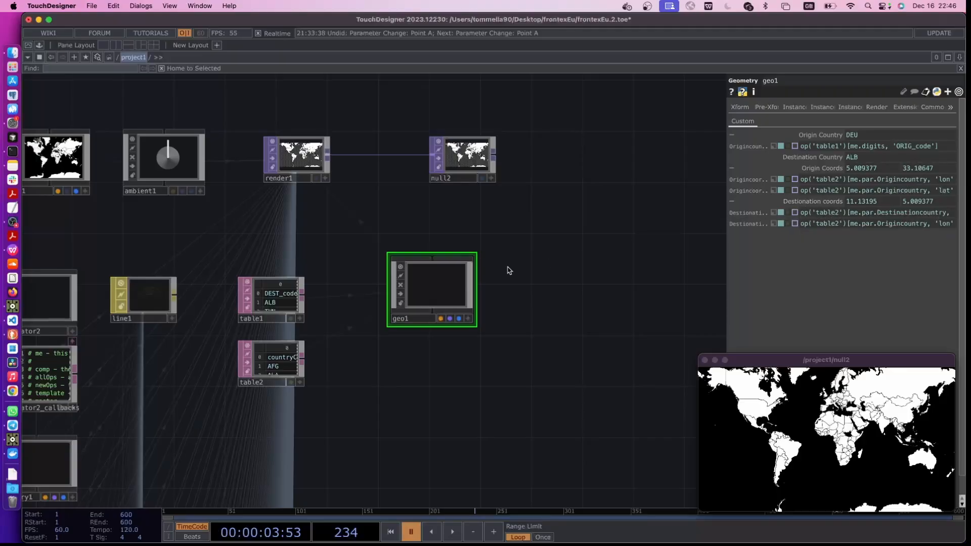
{"action": "right_click", "coordinate": [438, 285]}
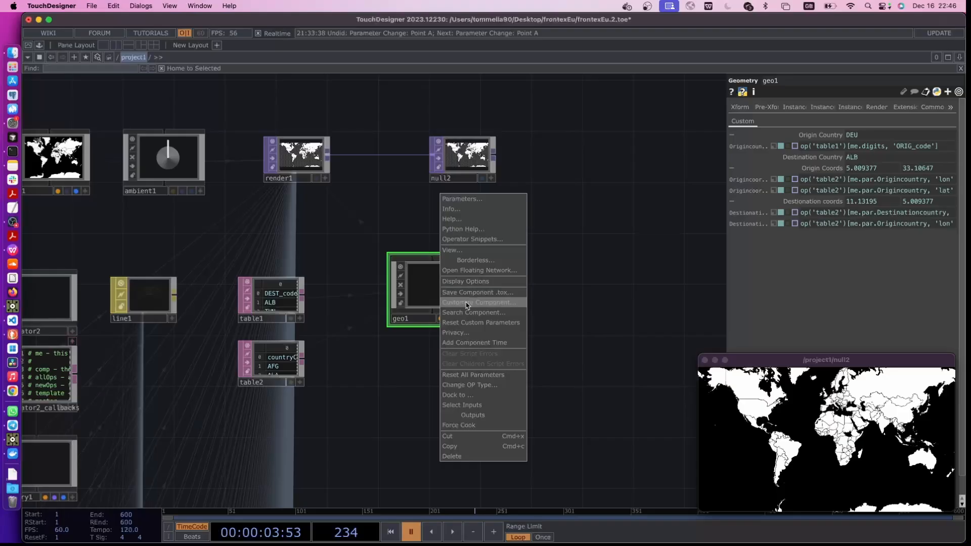
{"action": "left_click", "coordinate": [465, 303]}
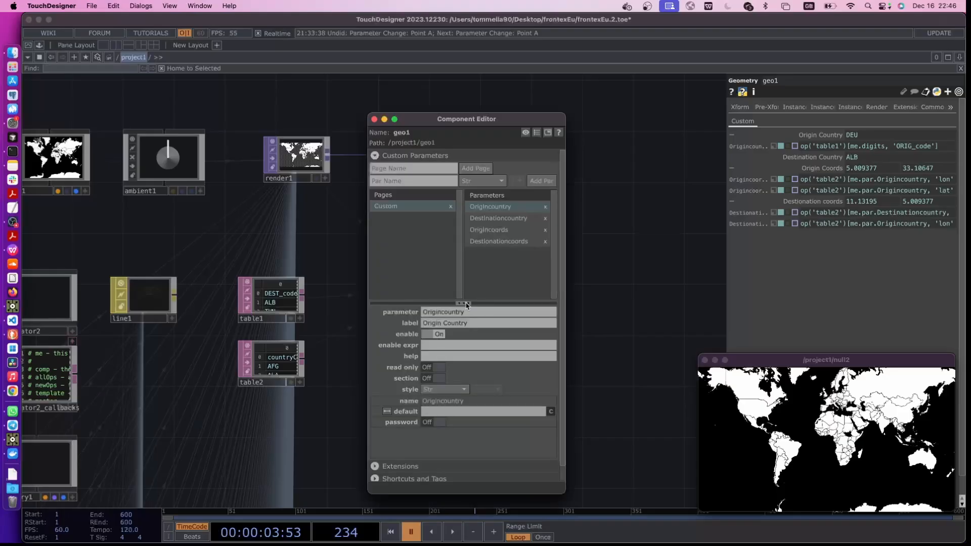
{"action": "left_click", "coordinate": [495, 244]}
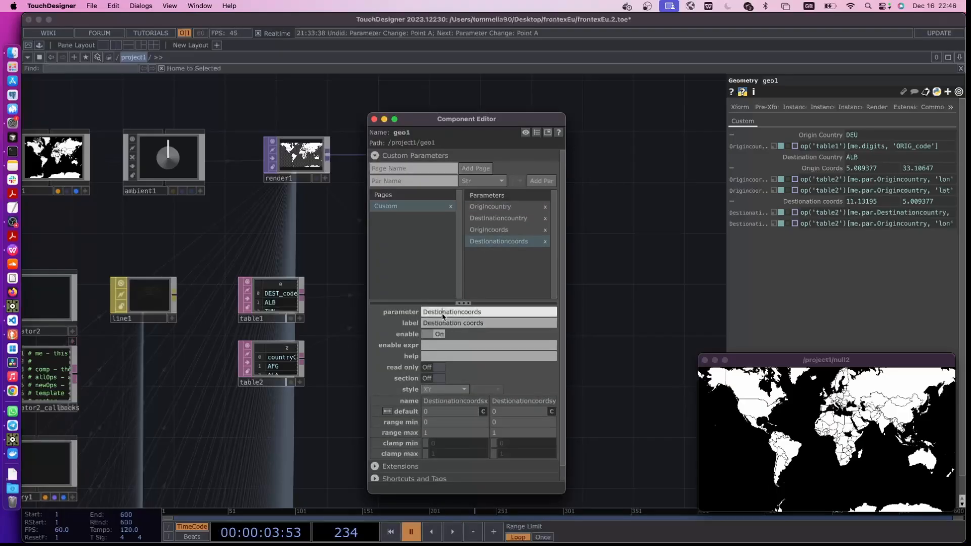
{"action": "double_click", "coordinate": [442, 325]}
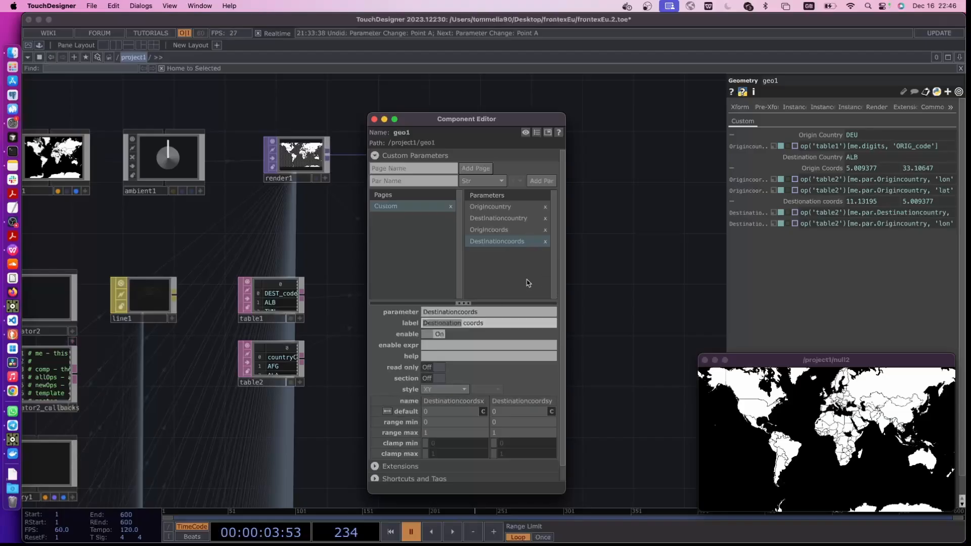
{"action": "left_click", "coordinate": [442, 324]}
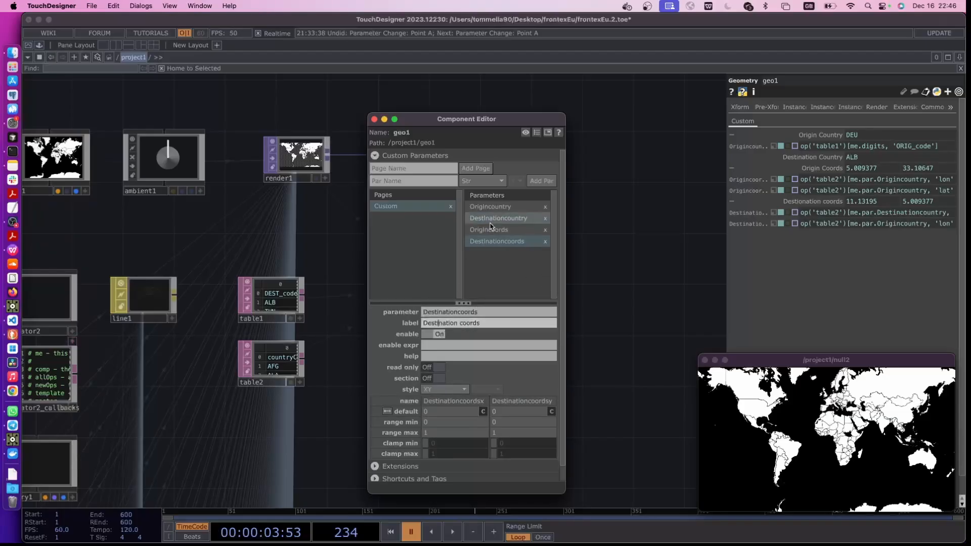
{"action": "left_click", "coordinate": [343, 214]}
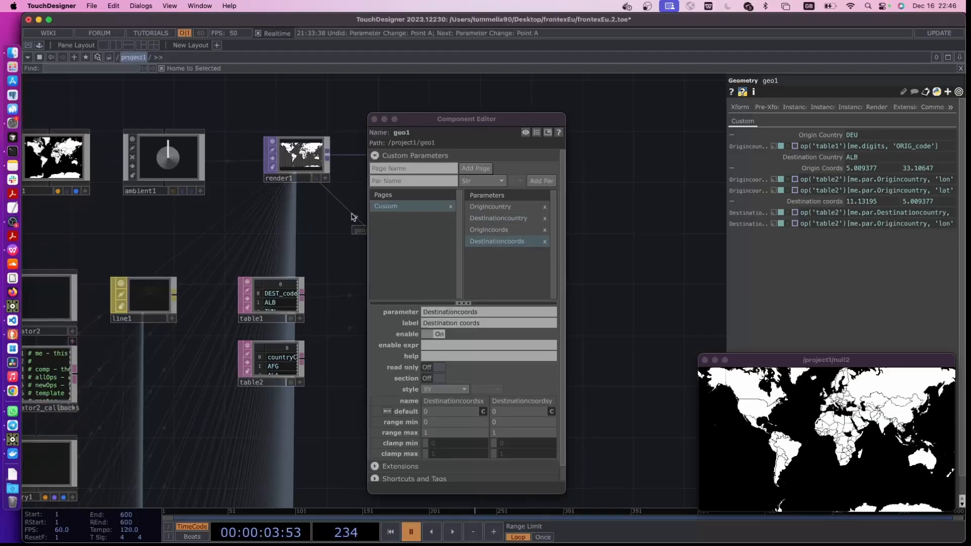
{"action": "left_click", "coordinate": [384, 120]}
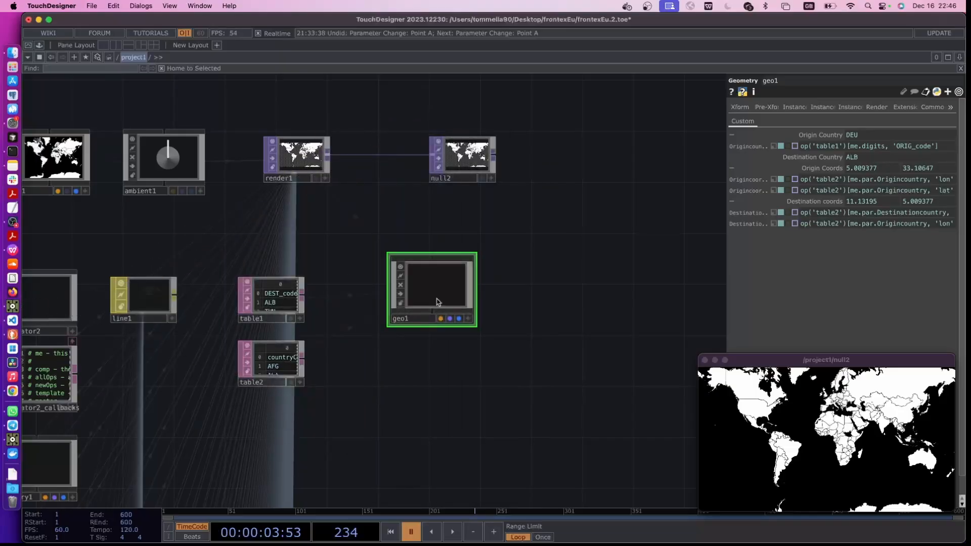
Inside geo1, set the x value of line1's Point B to the expression parent().par.Destinationcoordsx, adapted from Point A's x expression
{"action": "key", "text": "i"}
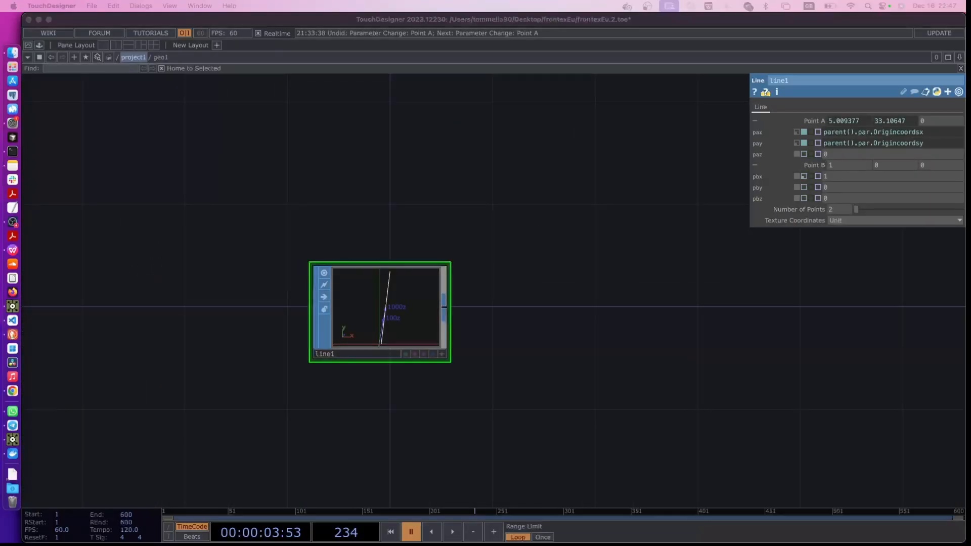
{"action": "left_click", "coordinate": [875, 134]}
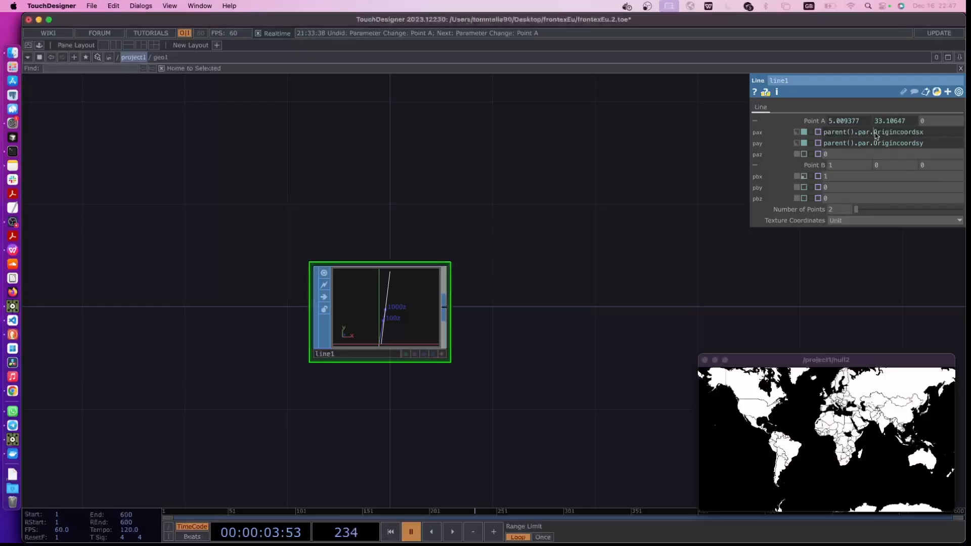
{"action": "left_click", "coordinate": [875, 133]}
{"action": "key", "text": "super+c"}
{"action": "left_click", "coordinate": [840, 177]}
{"action": "key", "text": "super+v"}
{"action": "left_click", "coordinate": [693, 238]}
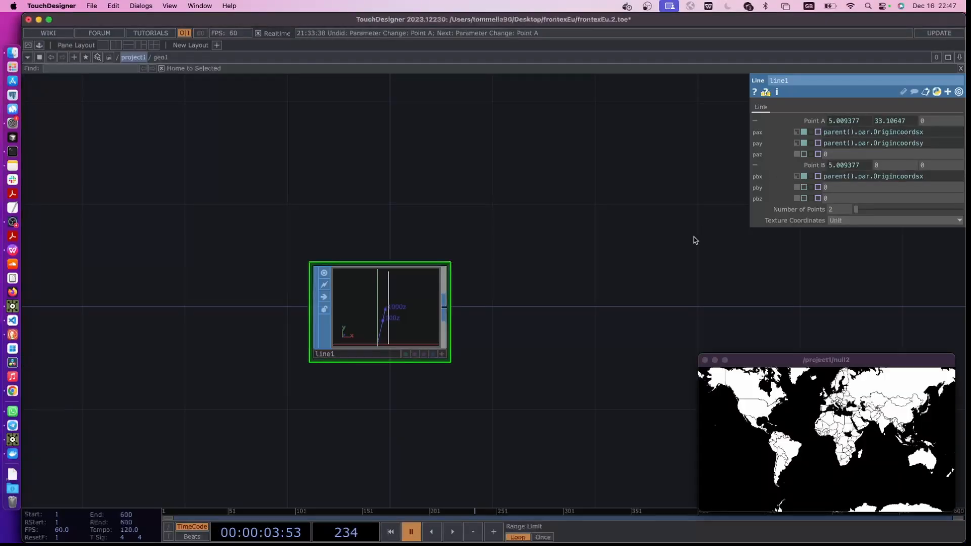
{"action": "left_click_drag", "start_coordinate": [873, 177], "coordinate": [898, 181]}
{"action": "type", "text": "Des"}
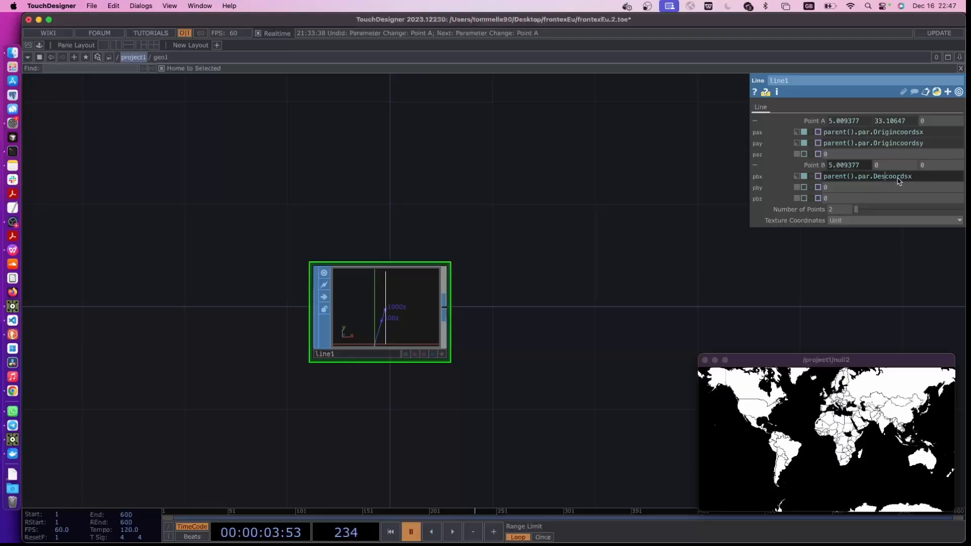
{"action": "type", "text": "tination"}
{"action": "left_click", "coordinate": [832, 277]}
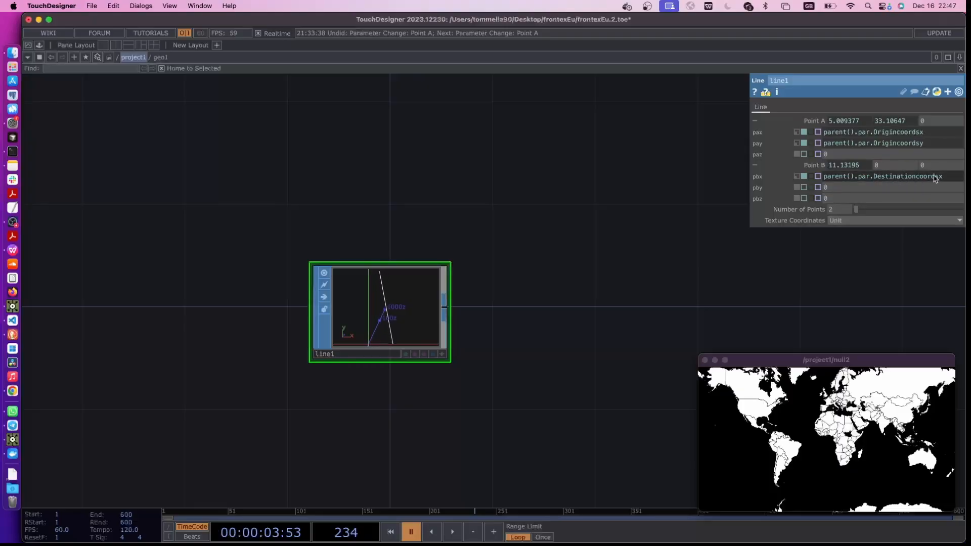
Reuse Point B's x expression for the y value of line1's Point B, changing it to parent().par.Destinationcoordsy
{"action": "left_click_drag", "start_coordinate": [951, 178], "coordinate": [796, 174]}
{"action": "key", "text": "super+c"}
{"action": "left_click", "coordinate": [832, 187]}
{"action": "key", "text": "super+v"}
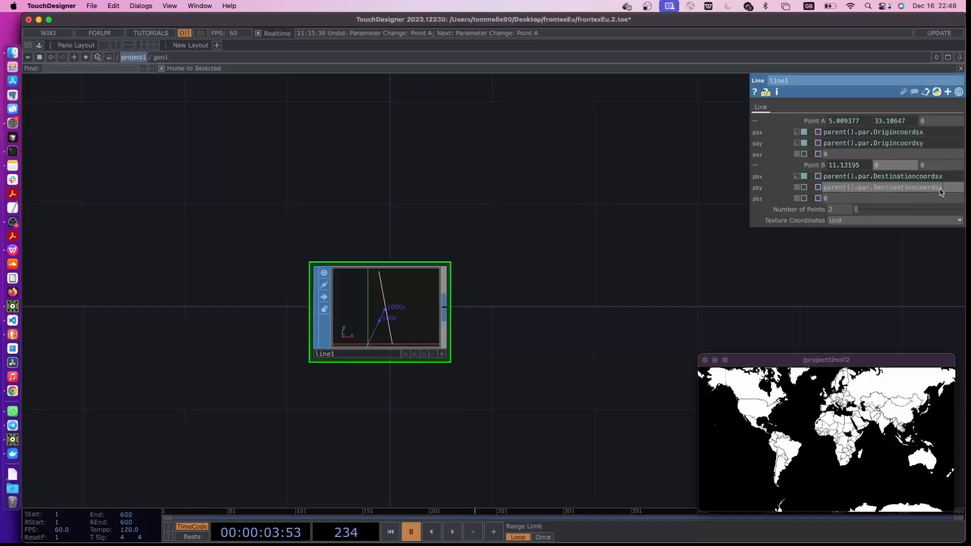
{"action": "key", "text": "BackSpace"}
{"action": "type", "text": "y"}
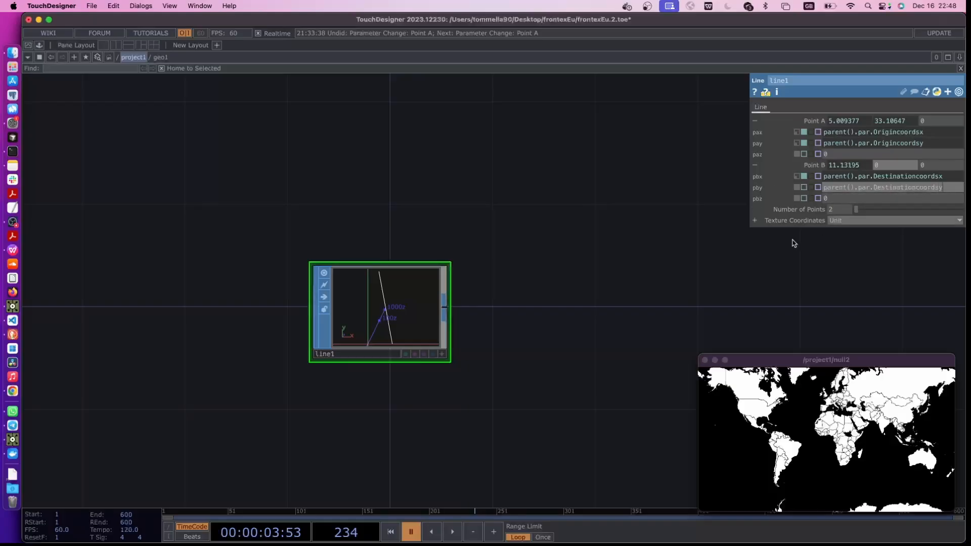
{"action": "left_click", "coordinate": [785, 248]}
{"action": "left_click_drag", "start_coordinate": [543, 342], "coordinate": [601, 328]}
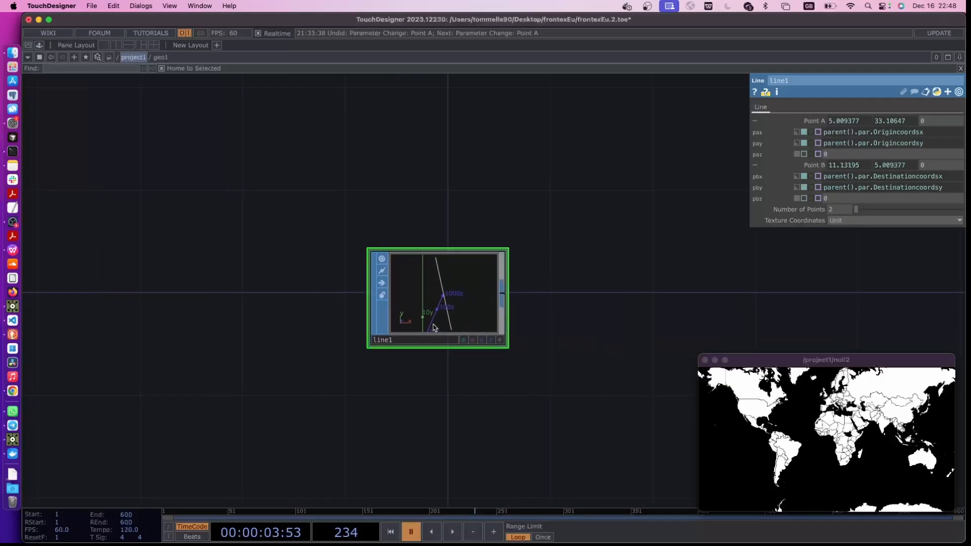
{"action": "left_click_drag", "start_coordinate": [513, 216], "coordinate": [516, 282]}
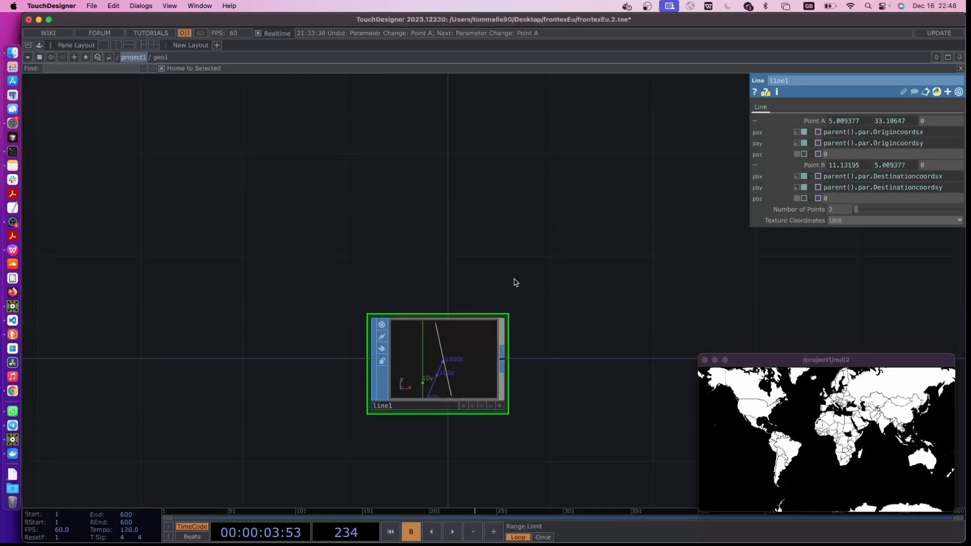
Return to project1 and add a Line MAT beside geo1
{"action": "key", "text": "u"}
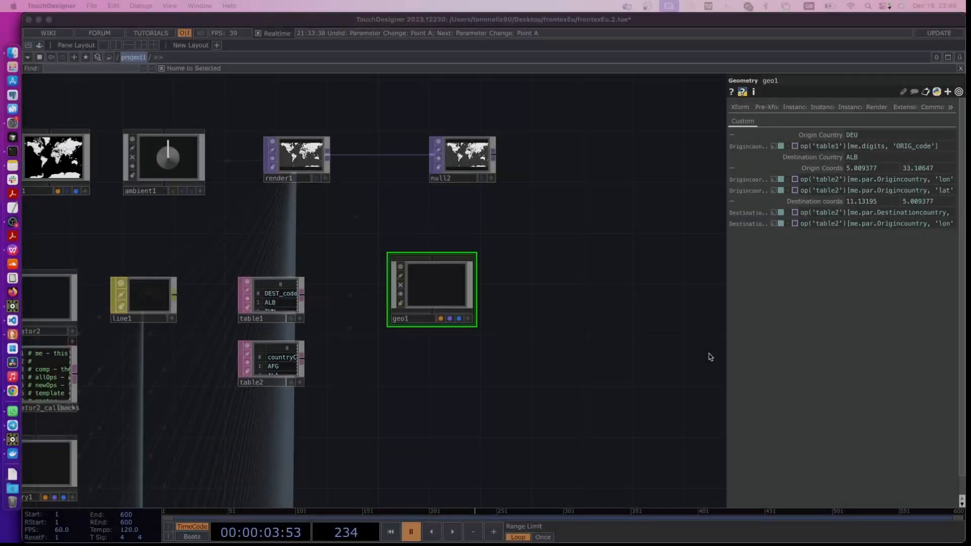
{"action": "left_click_drag", "start_coordinate": [517, 346], "coordinate": [427, 381]}
{"action": "key", "text": "Tab"}
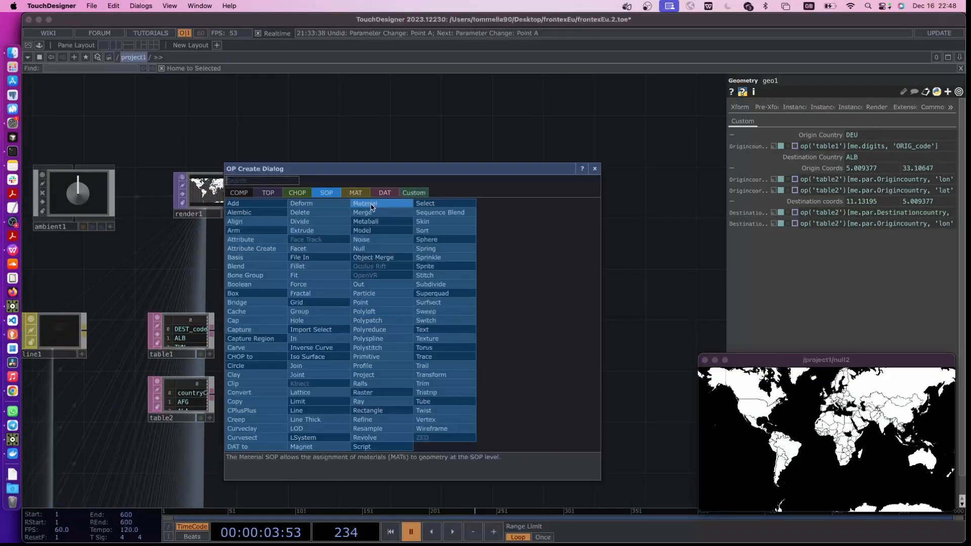
{"action": "left_click", "coordinate": [356, 193]}
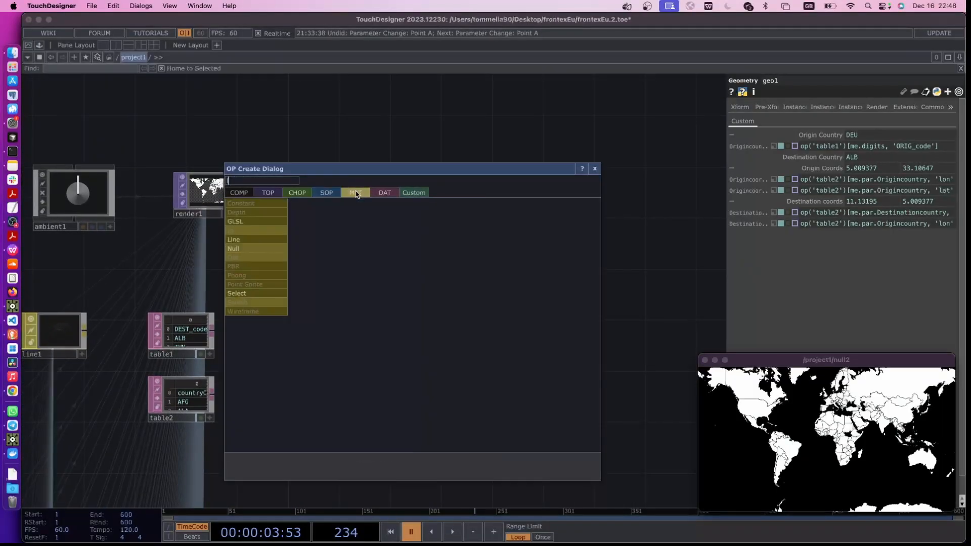
{"action": "left_click", "coordinate": [237, 241]}
{"action": "left_click", "coordinate": [439, 321]}
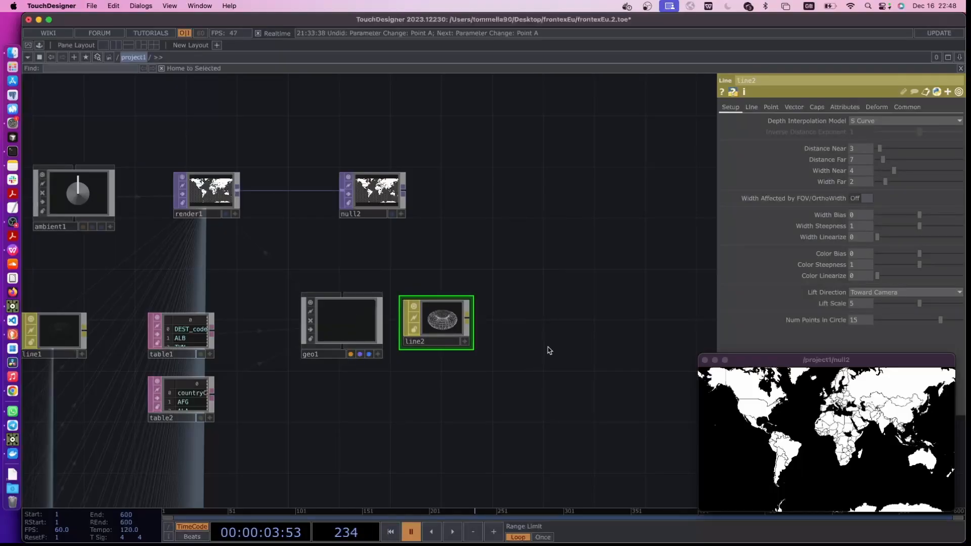
Set the Line Near Color of the line2 material to dark green (red 0, green 0.5, blue 0.08)
{"action": "left_click", "coordinate": [770, 107]}
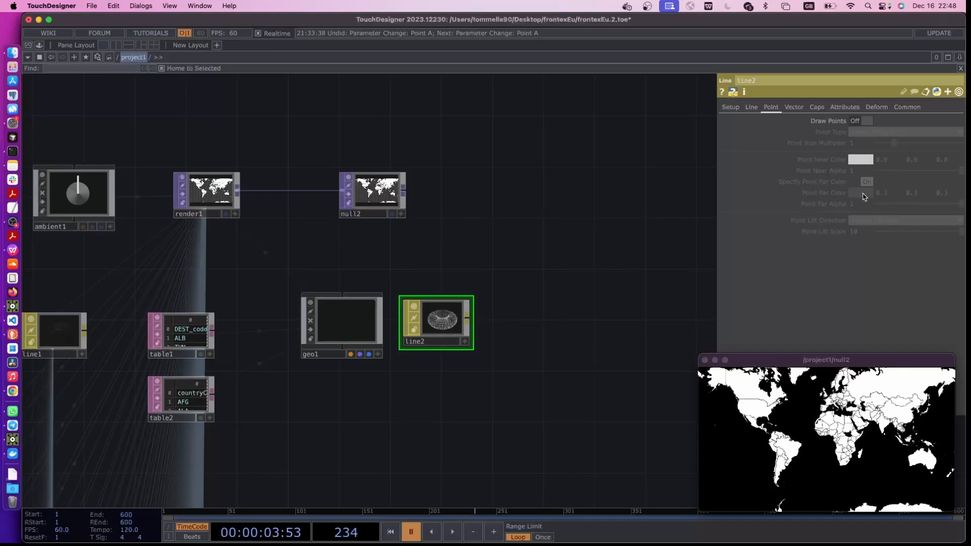
{"action": "left_click", "coordinate": [751, 107]}
{"action": "left_click", "coordinate": [730, 107]}
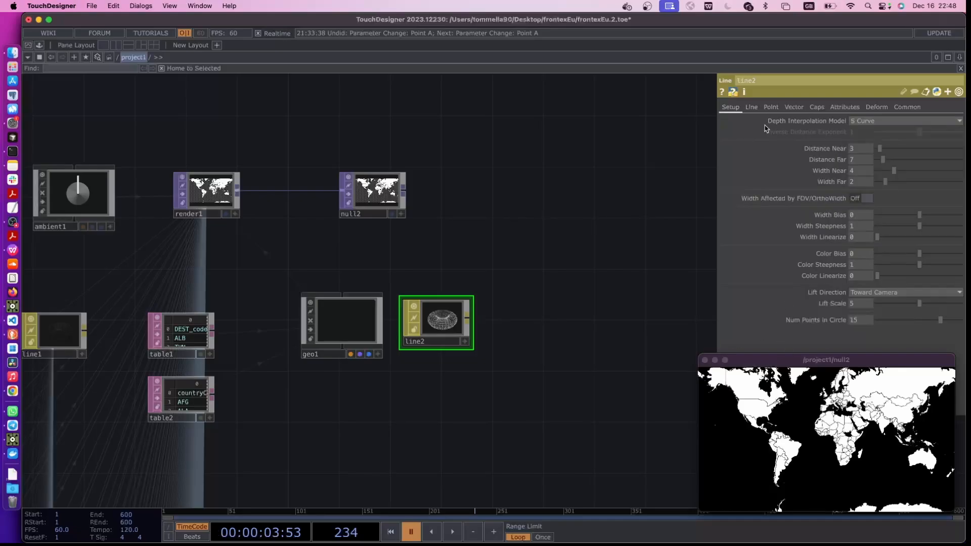
{"action": "left_click", "coordinate": [751, 108]}
{"action": "left_click", "coordinate": [864, 195]}
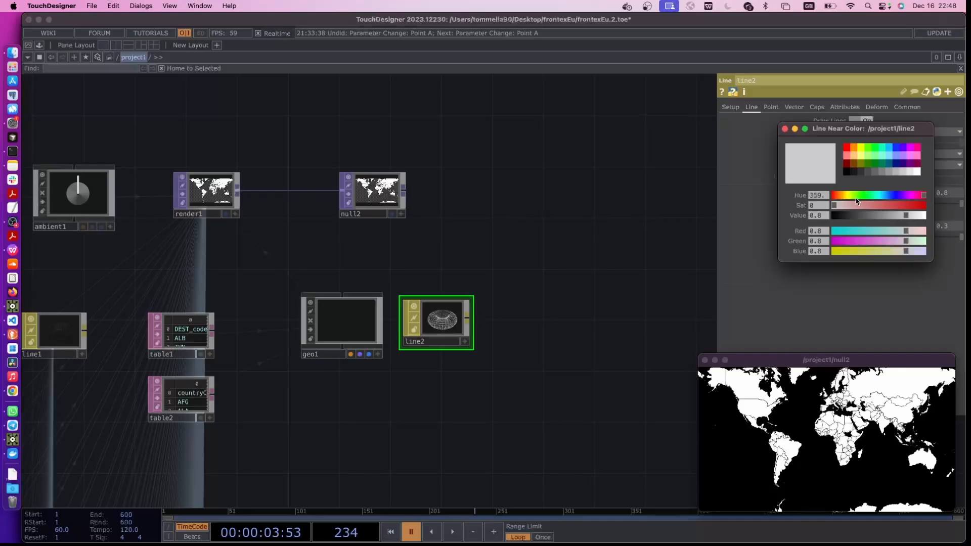
{"action": "left_click", "coordinate": [875, 165]}
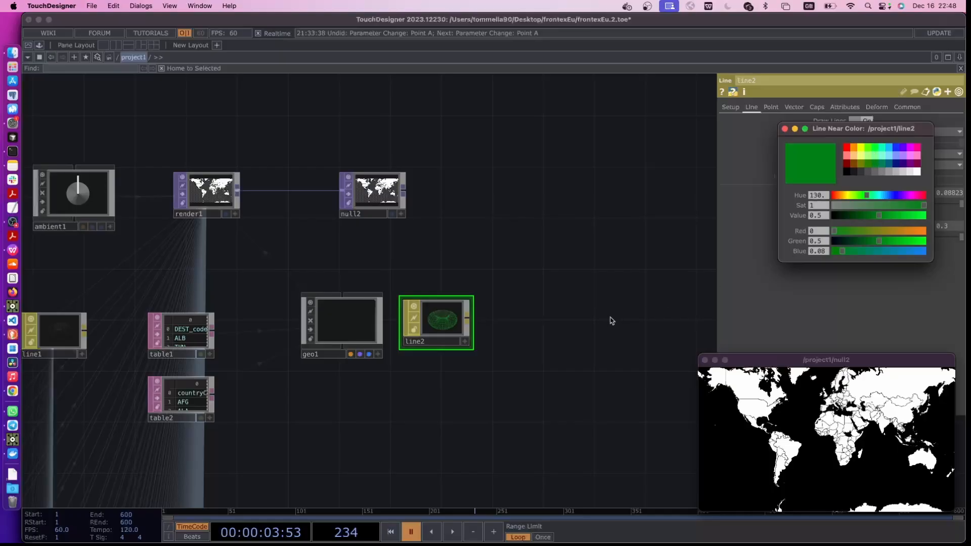
Assign the line2 material to geo1
{"action": "left_click_drag", "start_coordinate": [441, 319], "coordinate": [352, 313]}
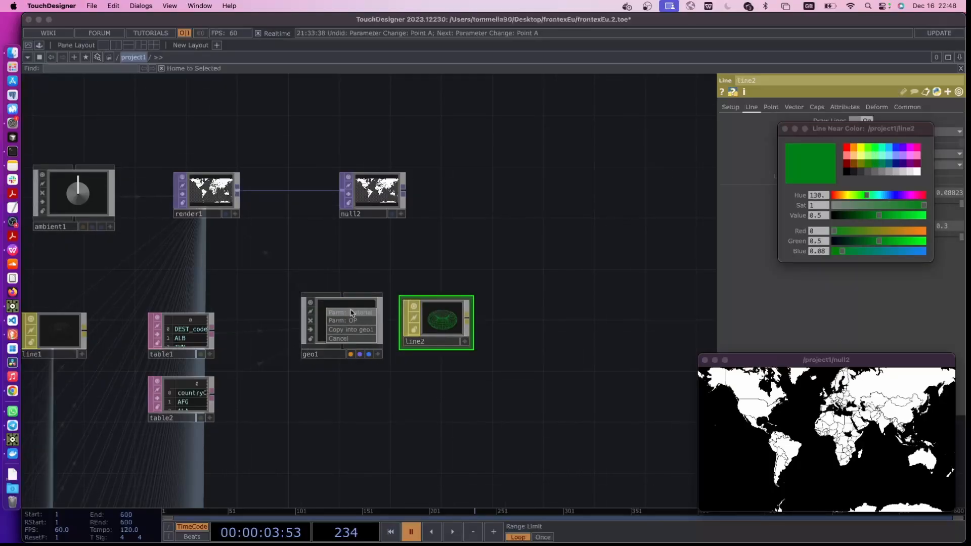
{"action": "left_click", "coordinate": [331, 321]}
{"action": "scroll", "coordinate": [344, 348], "scroll_direction": "up", "scroll_amount": 4}
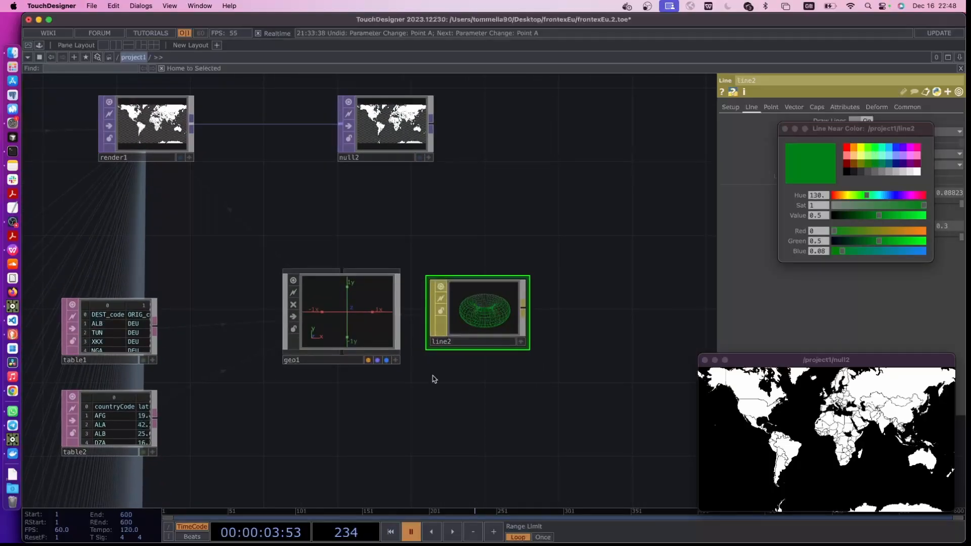
Enlarge the null2 viewer to examine the rendered map, and select geo1 to check its parameters
{"action": "left_click_drag", "start_coordinate": [700, 355], "coordinate": [433, 206]}
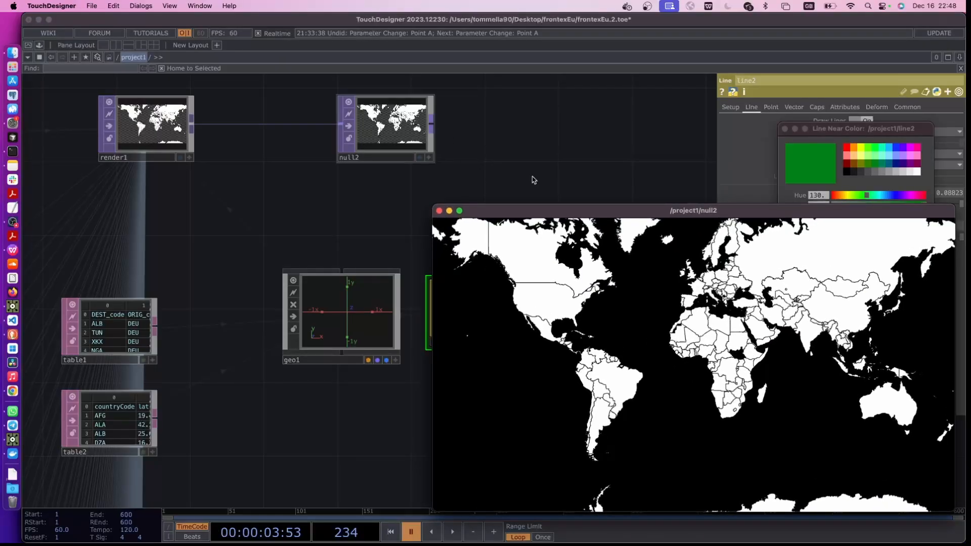
{"action": "left_click_drag", "start_coordinate": [491, 213], "coordinate": [531, 92]}
{"action": "left_click", "coordinate": [369, 276]}
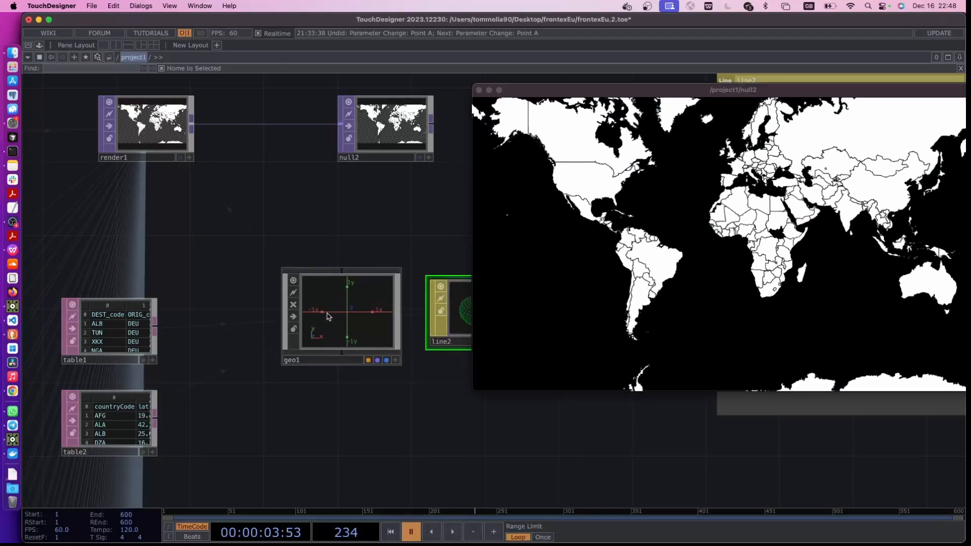
{"action": "left_click_drag", "start_coordinate": [368, 249], "coordinate": [309, 319]}
{"action": "scroll", "coordinate": [310, 319], "scroll_direction": "down", "scroll_amount": 5}
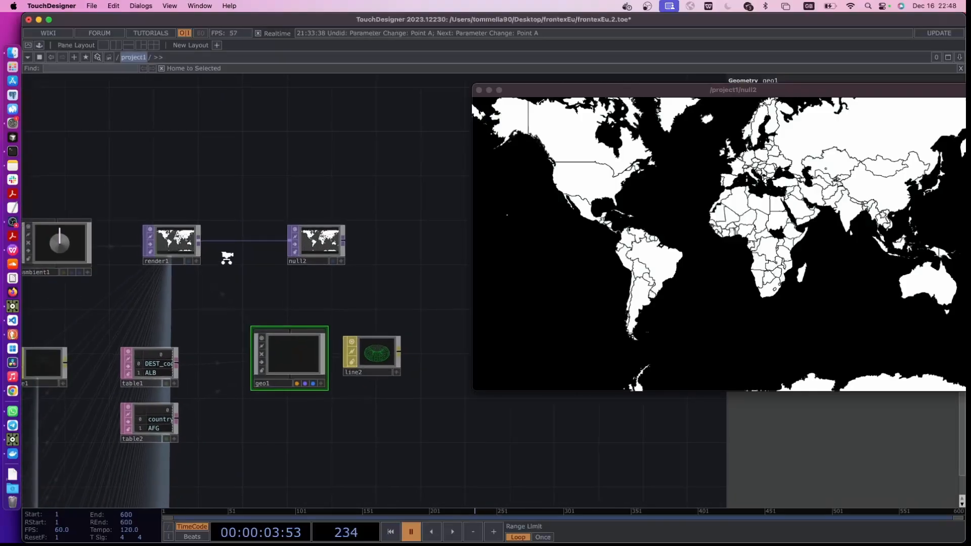
Move render1 and null2 up and geo1 with line2 down to free space between them, and shrink the null2 viewer
{"action": "left_click_drag", "start_coordinate": [173, 244], "coordinate": [176, 161]}
{"action": "left_click_drag", "start_coordinate": [310, 242], "coordinate": [310, 158]}
{"action": "left_click_drag", "start_coordinate": [255, 293], "coordinate": [487, 279]}
{"action": "left_click_drag", "start_coordinate": [274, 288], "coordinate": [153, 288]}
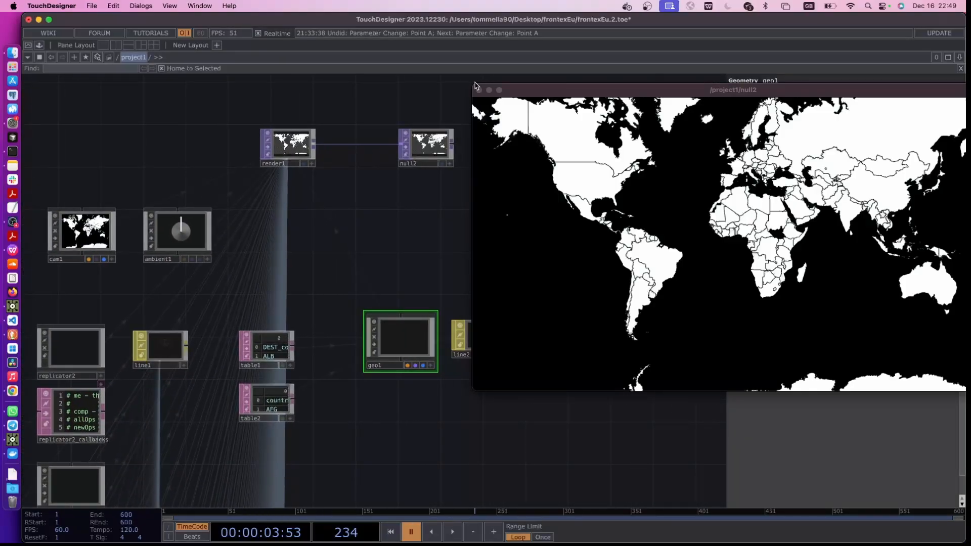
{"action": "left_click_drag", "start_coordinate": [475, 85], "coordinate": [710, 217]}
{"action": "scroll", "coordinate": [434, 329], "scroll_direction": "right", "scroll_amount": 3}
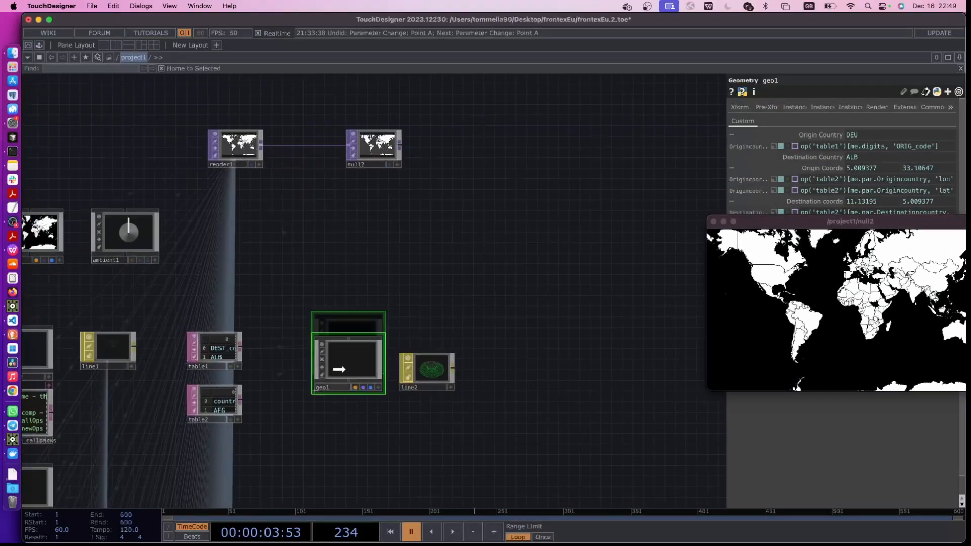
Add a Replicator COMP in the free space between null2 and geo1
{"action": "key", "text": "Tab"}
{"action": "left_click", "coordinate": [148, 119]}
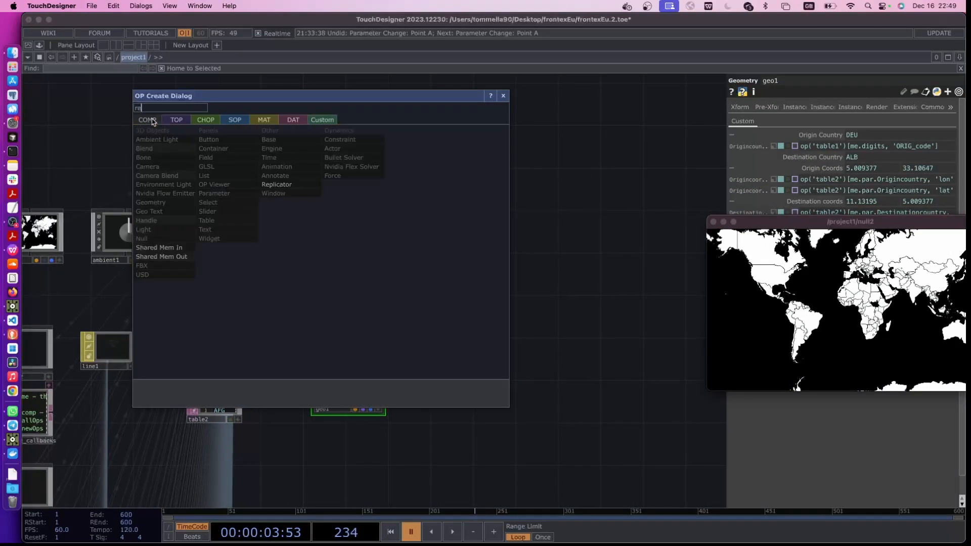
{"action": "left_click", "coordinate": [276, 187]}
{"action": "left_click", "coordinate": [348, 234]}
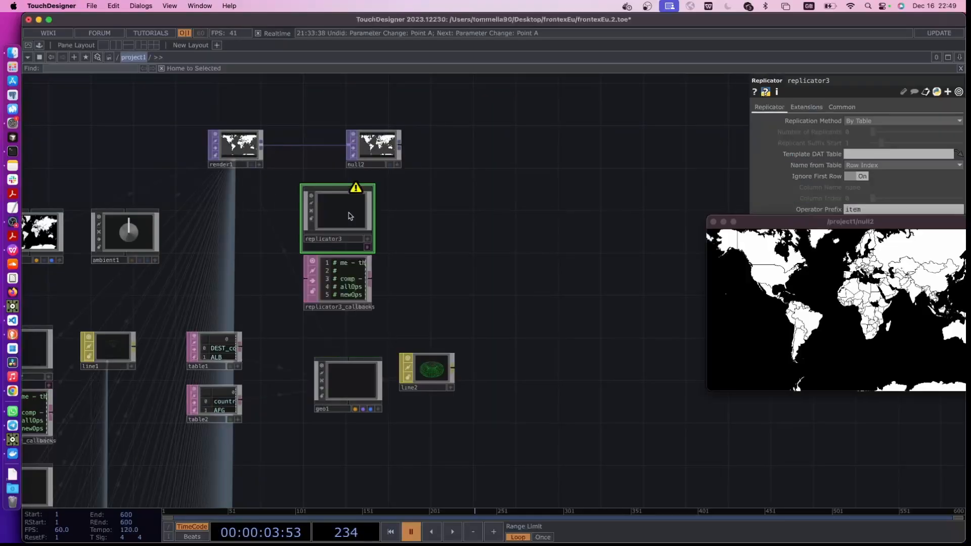
{"action": "left_click_drag", "start_coordinate": [405, 276], "coordinate": [408, 264]}
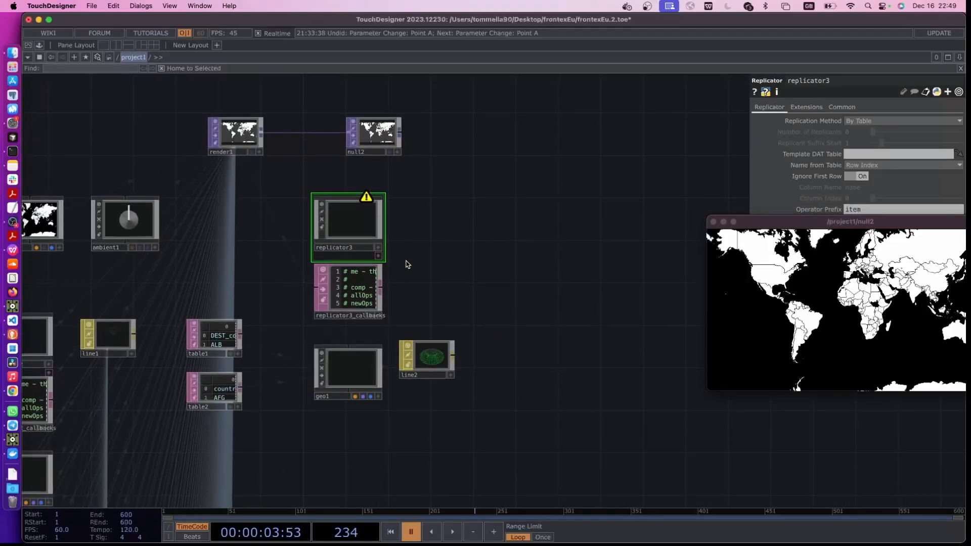
Set replicator3's Master Operator to geo1 and its Operator Prefix to geo, moving the null2 viewer clear of the parameters
{"action": "left_click_drag", "start_coordinate": [775, 224], "coordinate": [767, 352]}
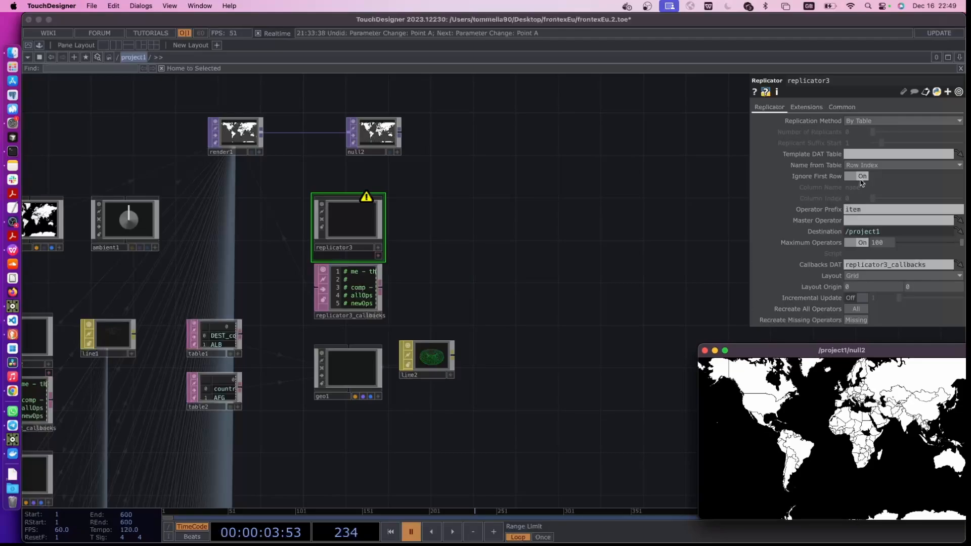
{"action": "left_click_drag", "start_coordinate": [347, 369], "coordinate": [889, 221]}
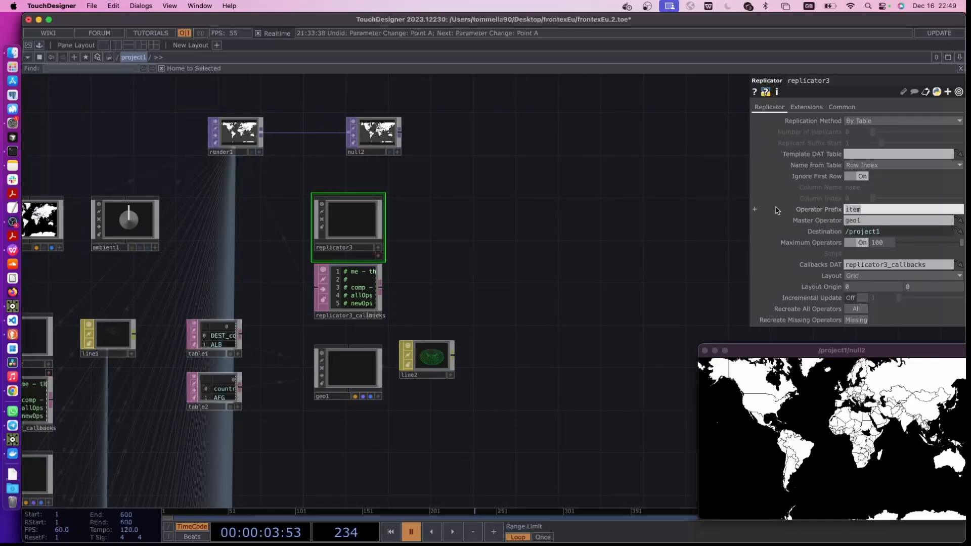
{"action": "type", "text": "o"}
{"action": "key", "text": "Return"}
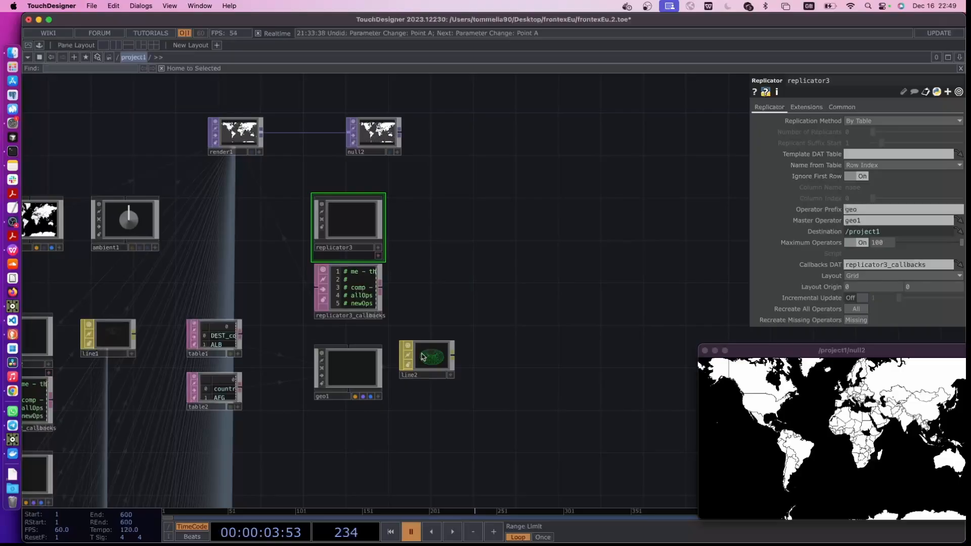
Set table1, the table of destination and origin codes, as replicator3's Template DAT Table
{"action": "scroll", "coordinate": [257, 405], "scroll_direction": "up", "scroll_amount": 5}
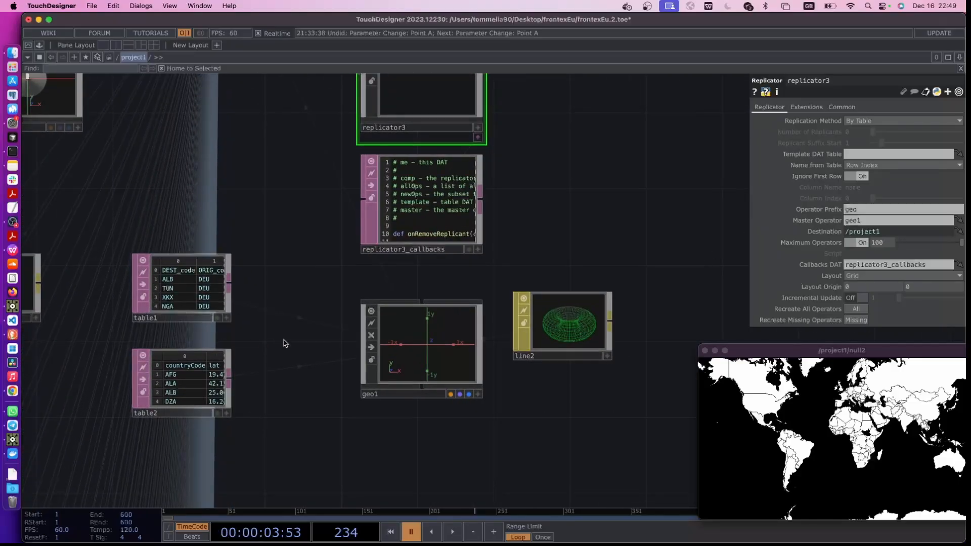
{"action": "scroll", "coordinate": [303, 329], "scroll_direction": "left", "scroll_amount": 5}
{"action": "scroll", "coordinate": [348, 308], "scroll_direction": "up", "scroll_amount": 5}
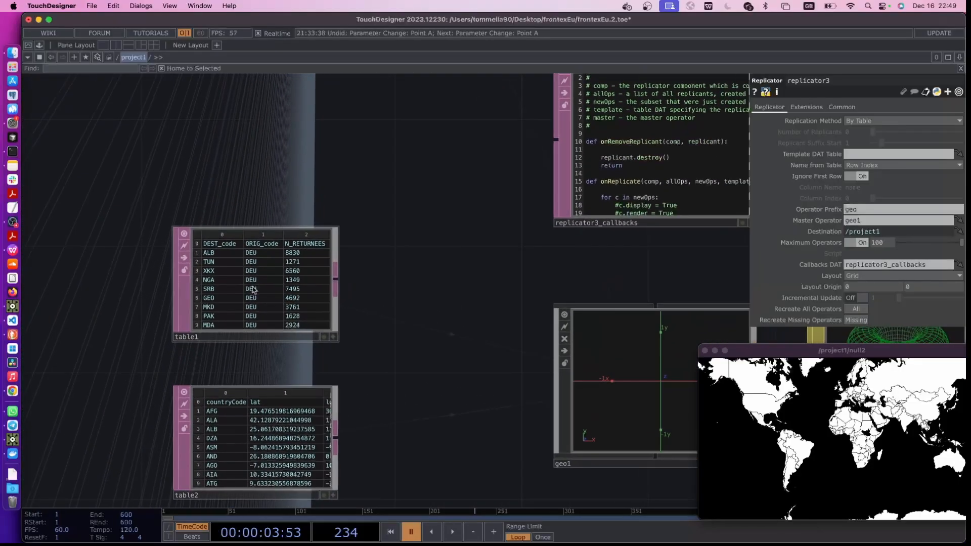
{"action": "scroll", "coordinate": [217, 310], "scroll_direction": "up", "scroll_amount": 3}
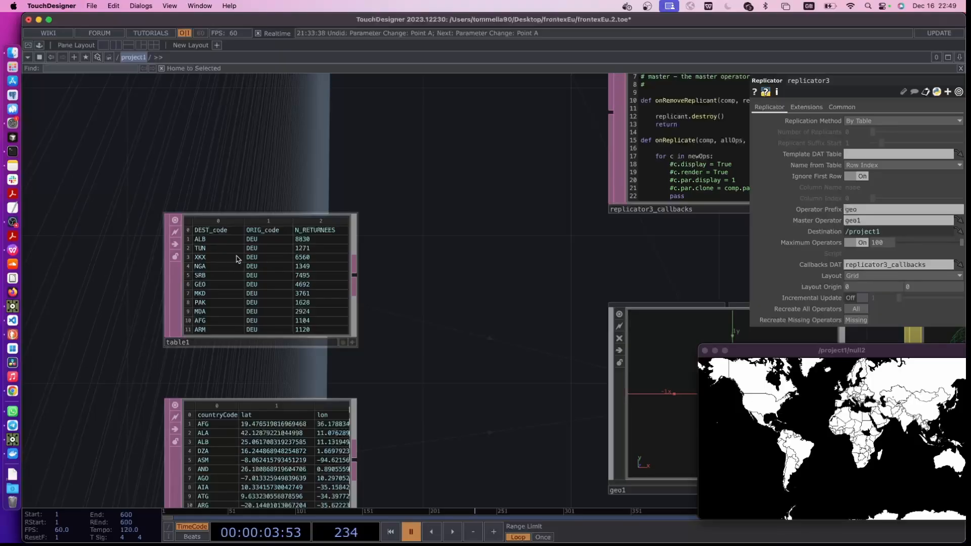
{"action": "scroll", "coordinate": [321, 294], "scroll_direction": "down", "scroll_amount": 4}
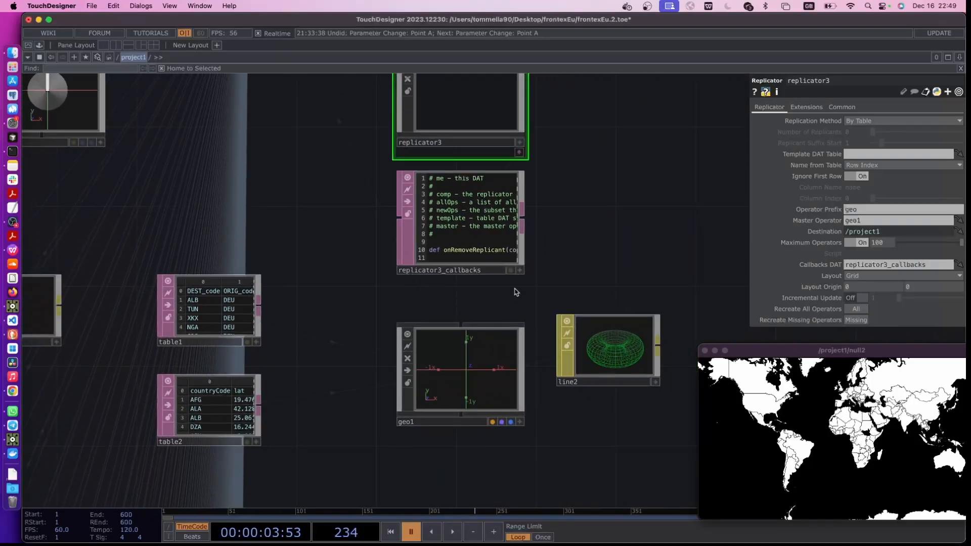
{"action": "left_click_drag", "start_coordinate": [587, 242], "coordinate": [585, 262]}
{"action": "left_click_drag", "start_coordinate": [215, 336], "coordinate": [863, 156]}
{"action": "scroll", "coordinate": [502, 213], "scroll_direction": "down", "scroll_amount": 6}
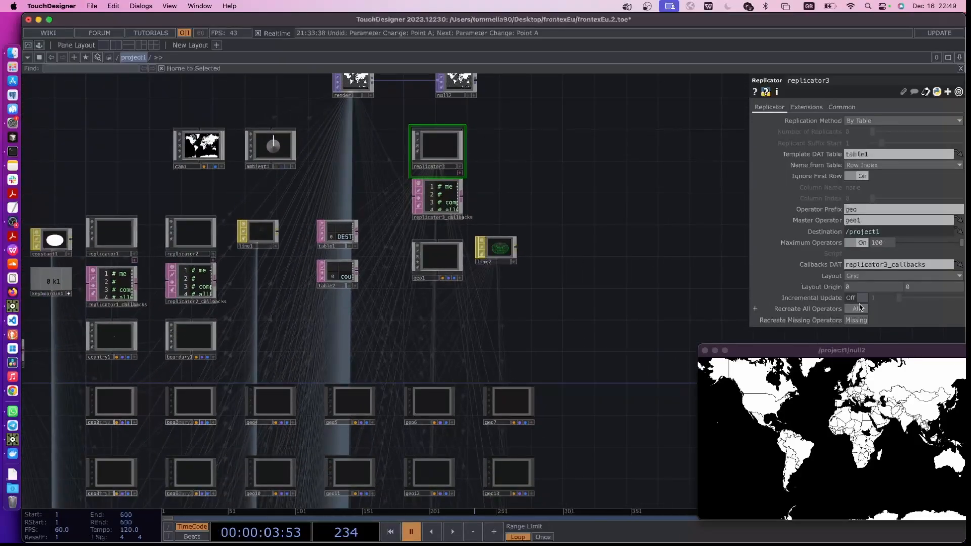
Set replicator3's Layout to Vertical with a Layout Origin of 1000, 0
{"action": "left_click", "coordinate": [854, 277]}
{"action": "left_click", "coordinate": [855, 307]}
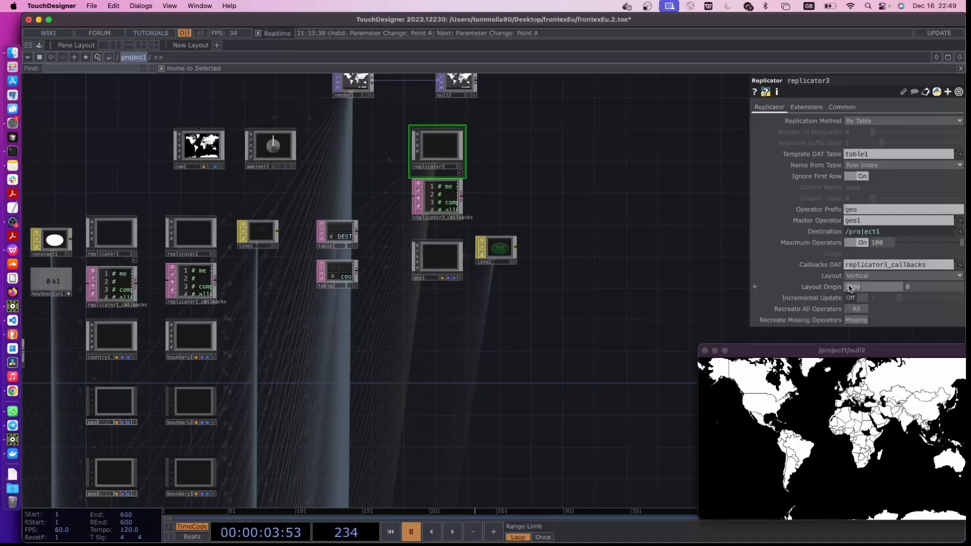
{"action": "key", "text": "Return"}
{"action": "left_click_drag", "start_coordinate": [433, 262], "coordinate": [423, 335]}
{"action": "left_click_drag", "start_coordinate": [440, 127], "coordinate": [424, 196]}
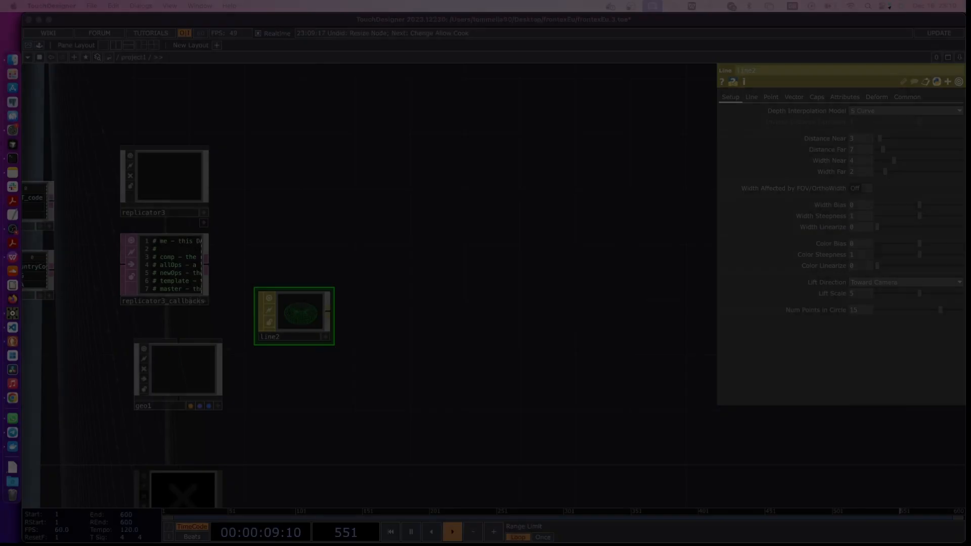
Recreate all of replicator3's operators from geo1
{"action": "scroll", "coordinate": [485, 283], "scroll_direction": "up", "scroll_amount": 3}
{"action": "left_click", "coordinate": [183, 221]}
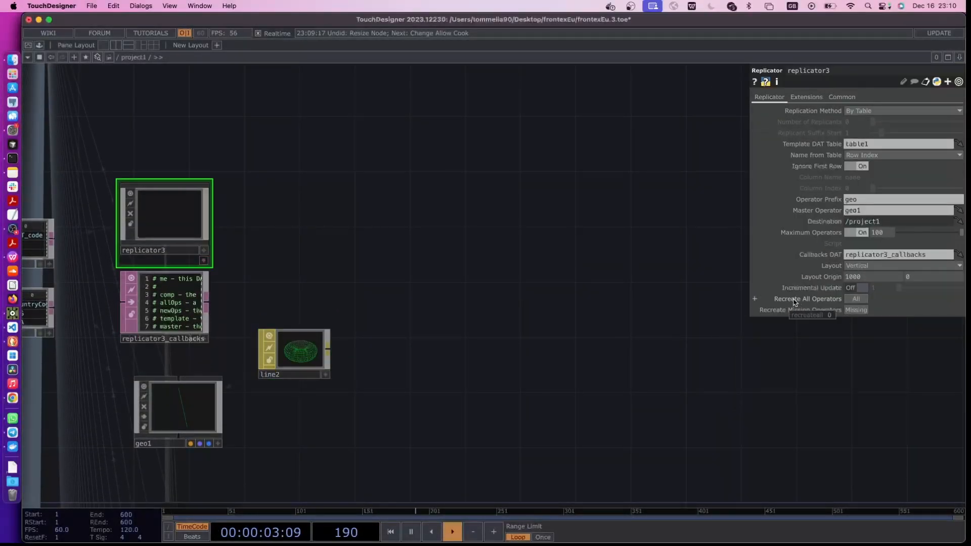
{"action": "left_click", "coordinate": [856, 299]}
{"action": "scroll", "coordinate": [347, 455], "scroll_direction": "down", "scroll_amount": 3}
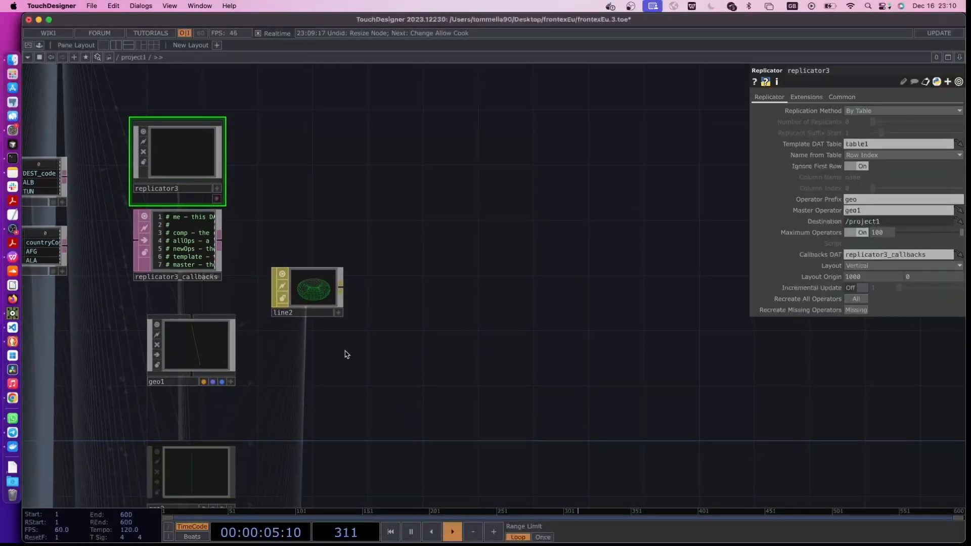
{"action": "scroll", "coordinate": [238, 449], "scroll_direction": "down", "scroll_amount": 3}
{"action": "scroll", "coordinate": [399, 287], "scroll_direction": "up", "scroll_amount": 5}
{"action": "scroll", "coordinate": [399, 286], "scroll_direction": "right", "scroll_amount": 2}
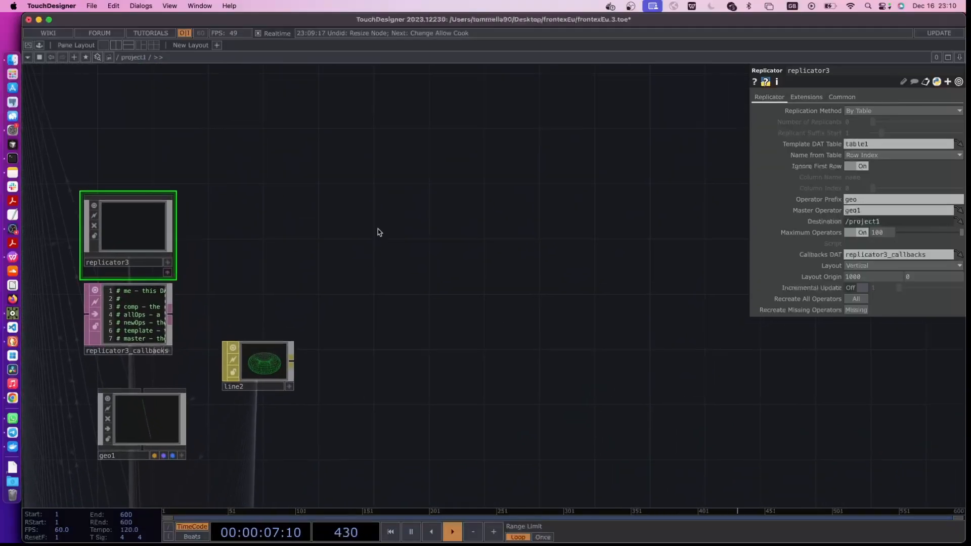
Open the null2 output in its own viewer window and move it clear of the render1 and null2 nodes
{"action": "scroll", "coordinate": [378, 293], "scroll_direction": "up", "scroll_amount": 4}
{"action": "scroll", "coordinate": [303, 273], "scroll_direction": "left", "scroll_amount": 2}
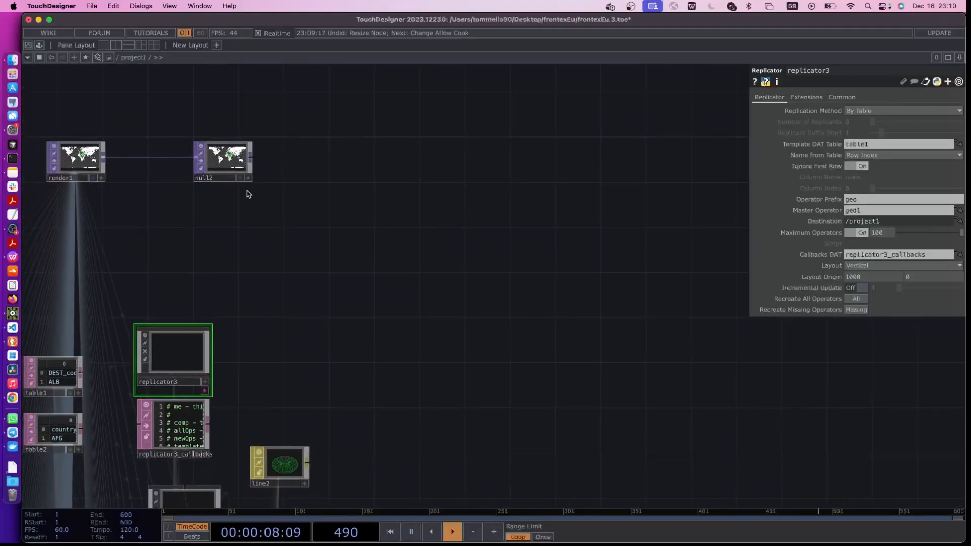
{"action": "right_click", "coordinate": [231, 169]}
{"action": "left_click", "coordinate": [249, 165]}
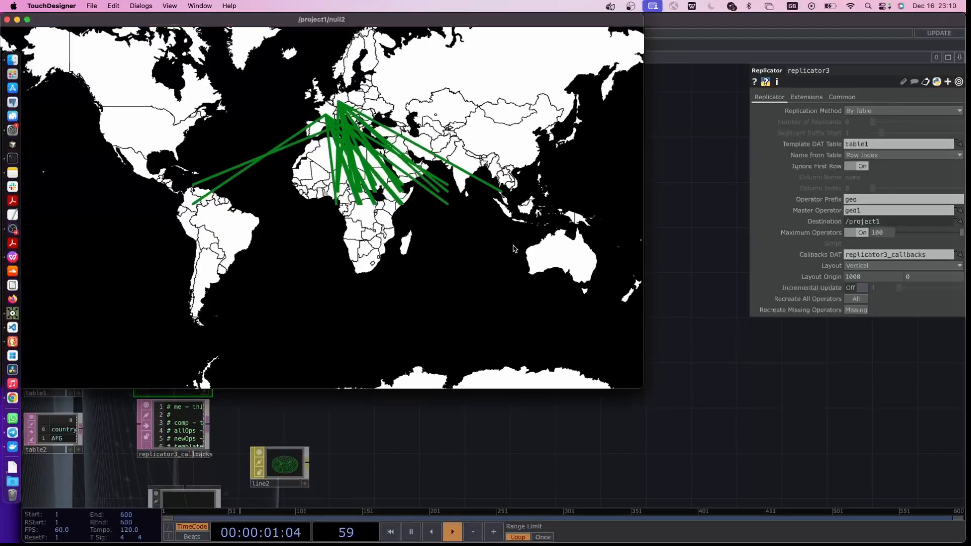
{"action": "left_click_drag", "start_coordinate": [387, 23], "coordinate": [649, 31]}
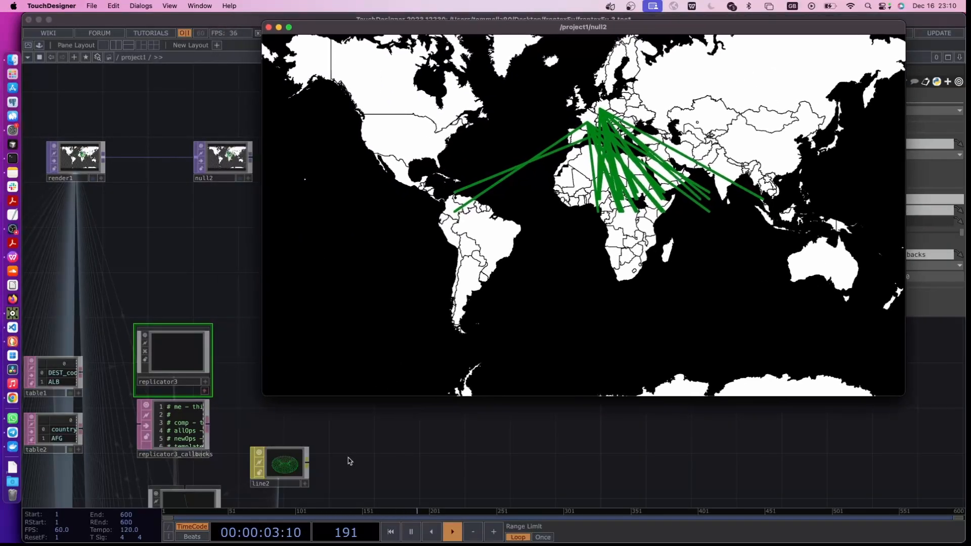
Select line2, shrink the null2 viewer and move it clear of line2's parameters
{"action": "scroll", "coordinate": [190, 385], "scroll_direction": "down", "scroll_amount": 4}
{"action": "scroll", "coordinate": [189, 384], "scroll_direction": "right", "scroll_amount": 3}
{"action": "left_click", "coordinate": [206, 395]}
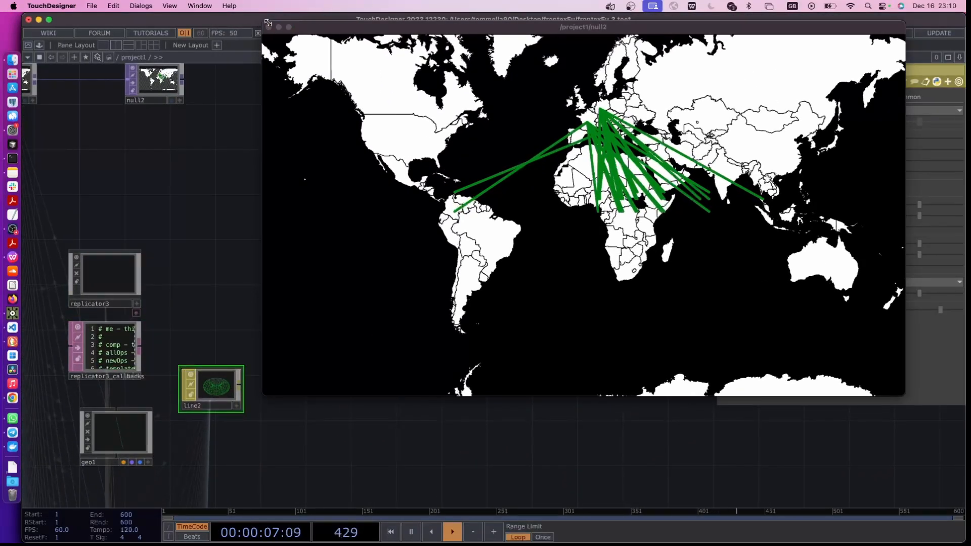
{"action": "left_click_drag", "start_coordinate": [267, 23], "coordinate": [581, 200]}
{"action": "left_click_drag", "start_coordinate": [697, 204], "coordinate": [318, 72]}
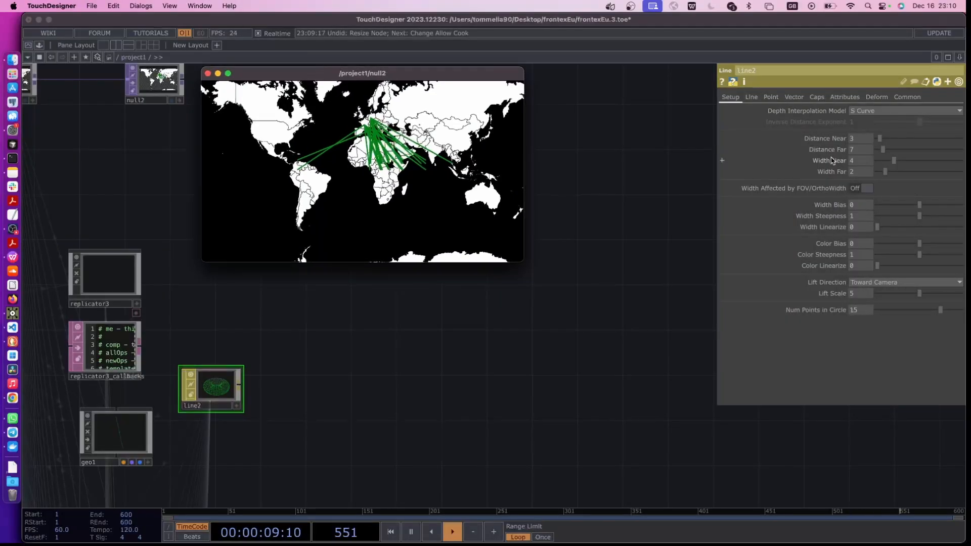
Set line2's Width Near to 2
{"action": "left_click", "coordinate": [859, 160]}
{"action": "type", "text": "2"}
{"action": "key", "text": "Return"}
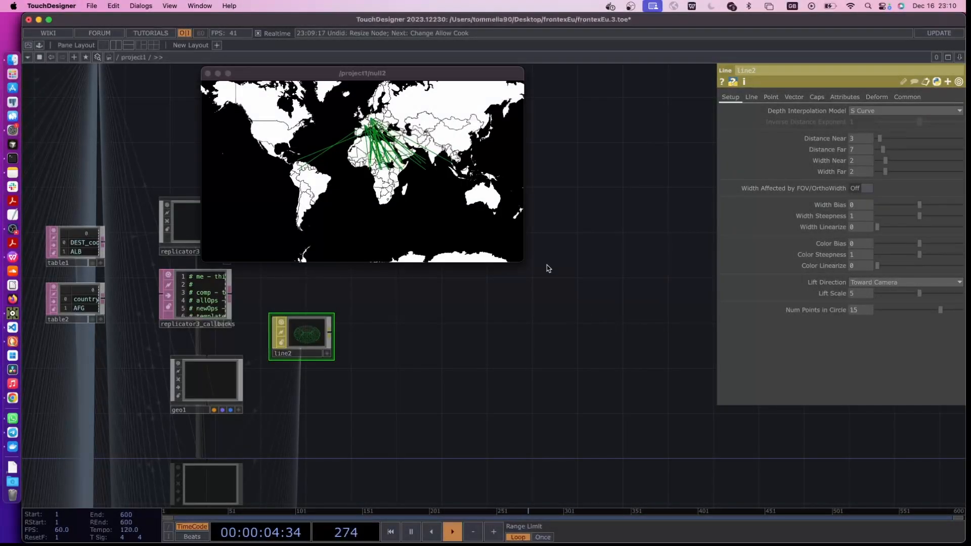
Enlarge the null2 viewer to check the line thickness on the map, shrink it again and move it away from the nodes
{"action": "left_click_drag", "start_coordinate": [522, 258], "coordinate": [748, 388]}
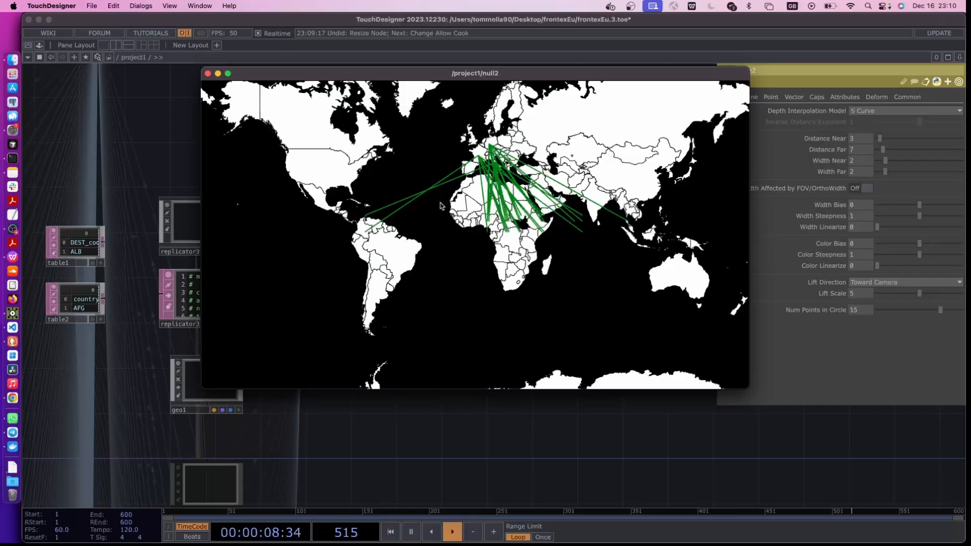
{"action": "left_click_drag", "start_coordinate": [203, 69], "coordinate": [433, 120]}
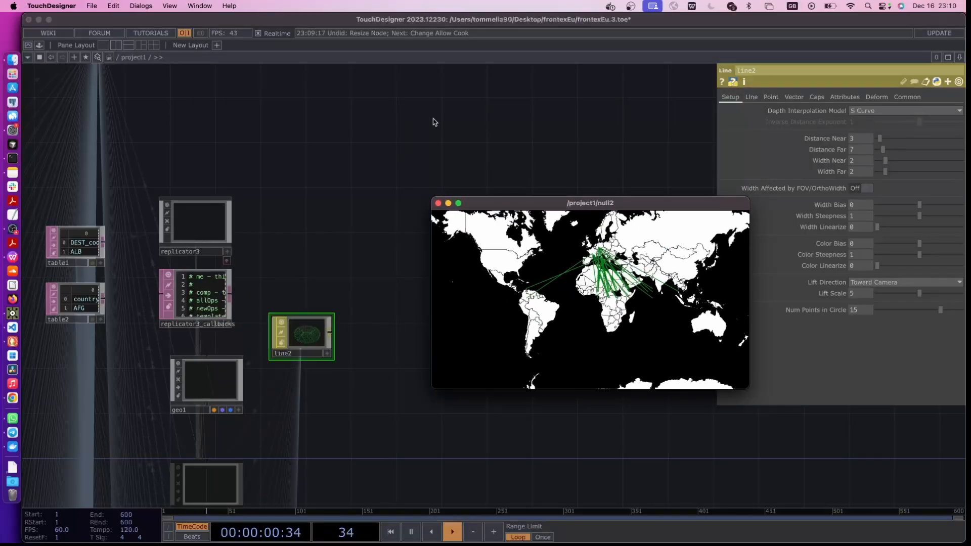
{"action": "left_click_drag", "start_coordinate": [364, 353], "coordinate": [424, 360]}
{"action": "left_click_drag", "start_coordinate": [510, 203], "coordinate": [656, 99]}
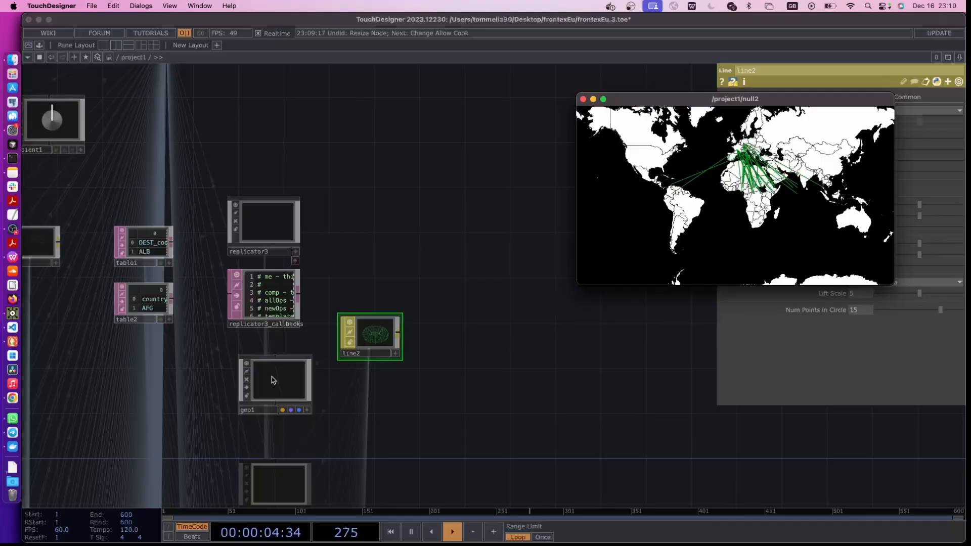
Add a custom Int parameter named N after Destinationcoords on geo1's Custom page
{"action": "scroll", "coordinate": [276, 369], "scroll_direction": "down", "scroll_amount": 3}
{"action": "left_click", "coordinate": [295, 328]}
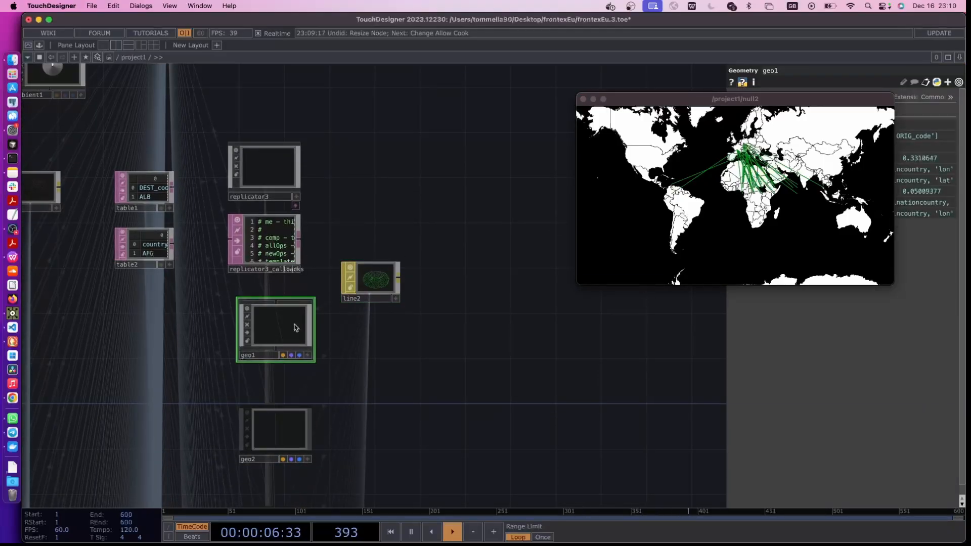
{"action": "right_click", "coordinate": [288, 328]}
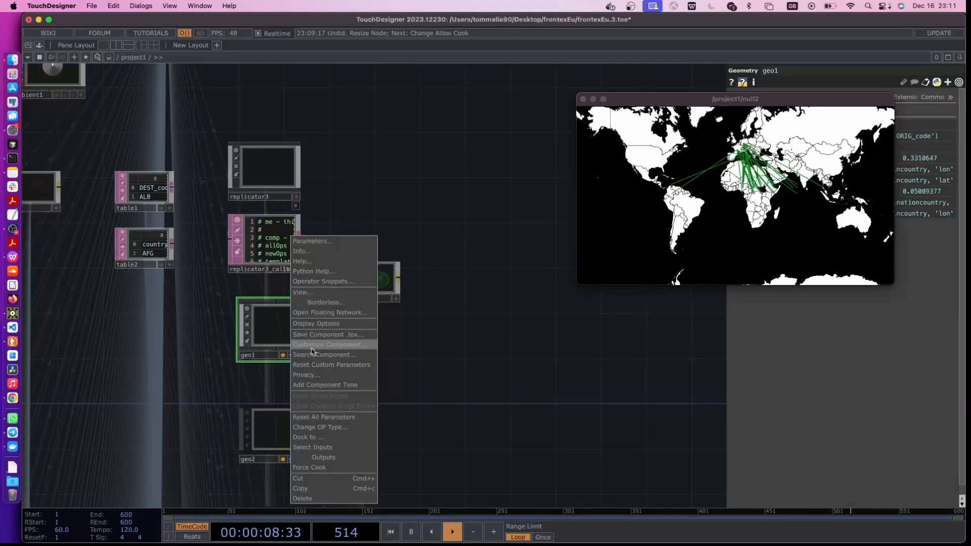
{"action": "left_click", "coordinate": [326, 344]}
{"action": "left_click", "coordinate": [258, 226]}
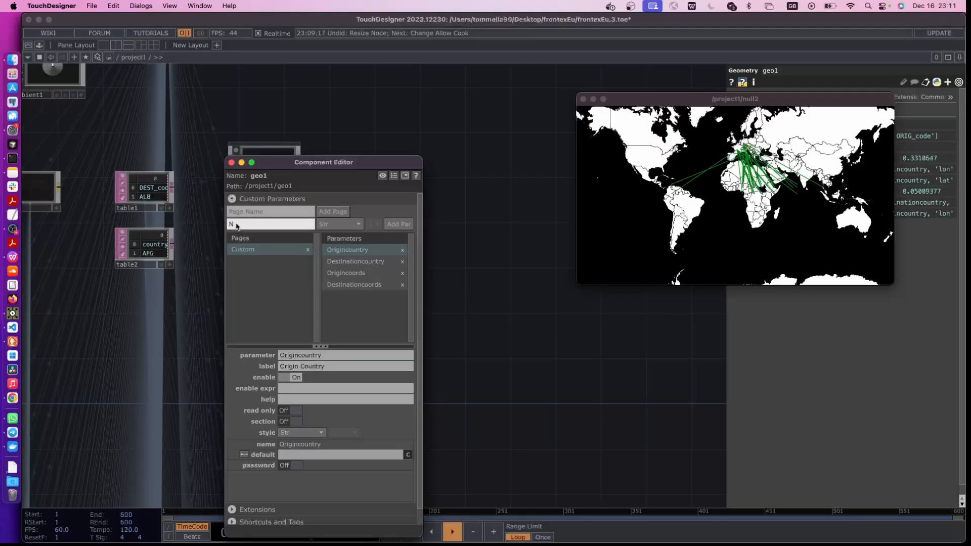
{"action": "left_click", "coordinate": [339, 225]}
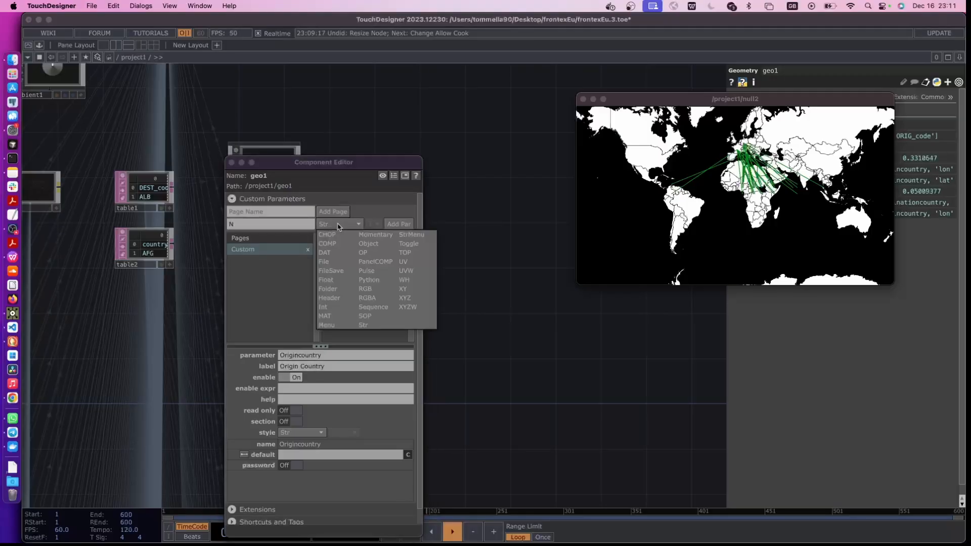
{"action": "left_click", "coordinate": [338, 307]}
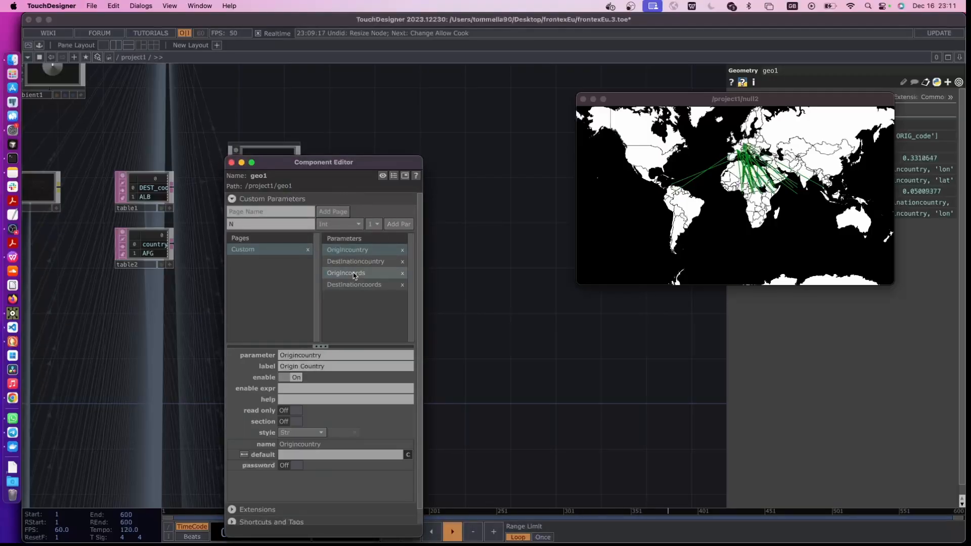
{"action": "left_click", "coordinate": [362, 284]}
{"action": "left_click", "coordinate": [399, 224]}
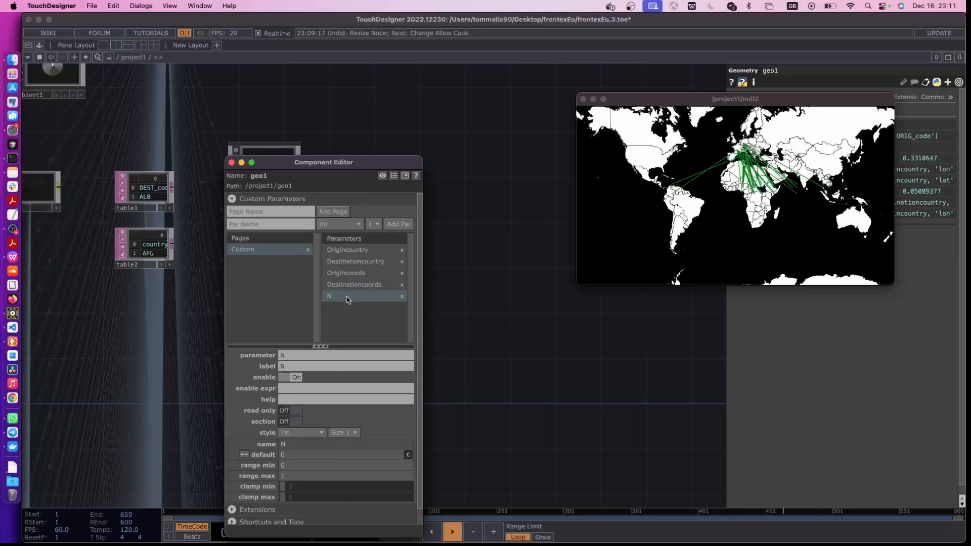
{"action": "left_click", "coordinate": [231, 164]}
Move the null2 viewer off geo1's custom parameters and collapse the Origin Coords and Destination coords expressions
{"action": "scroll", "coordinate": [389, 310], "scroll_direction": "left", "scroll_amount": 5}
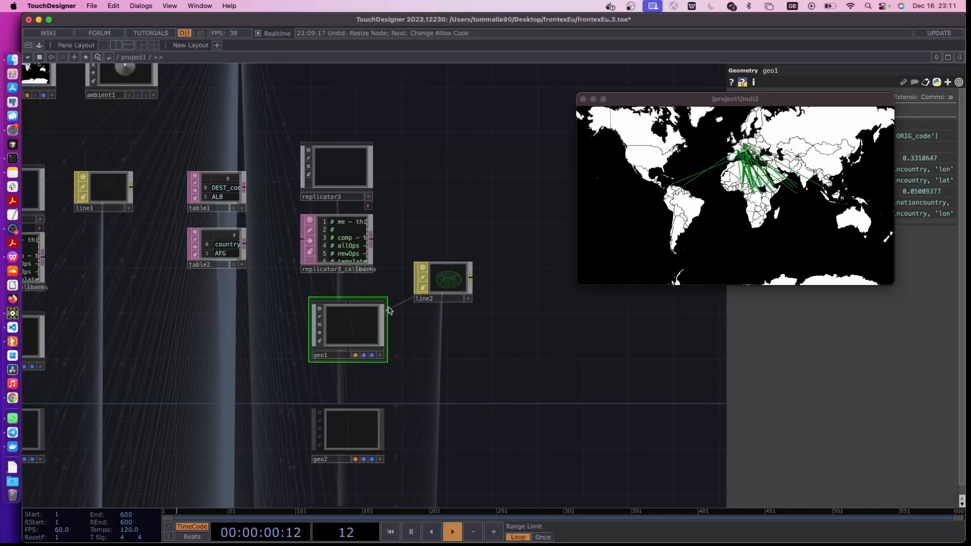
{"action": "key", "text": "p"}
{"action": "key", "text": "p"}
{"action": "left_click_drag", "start_coordinate": [640, 99], "coordinate": [452, 431]}
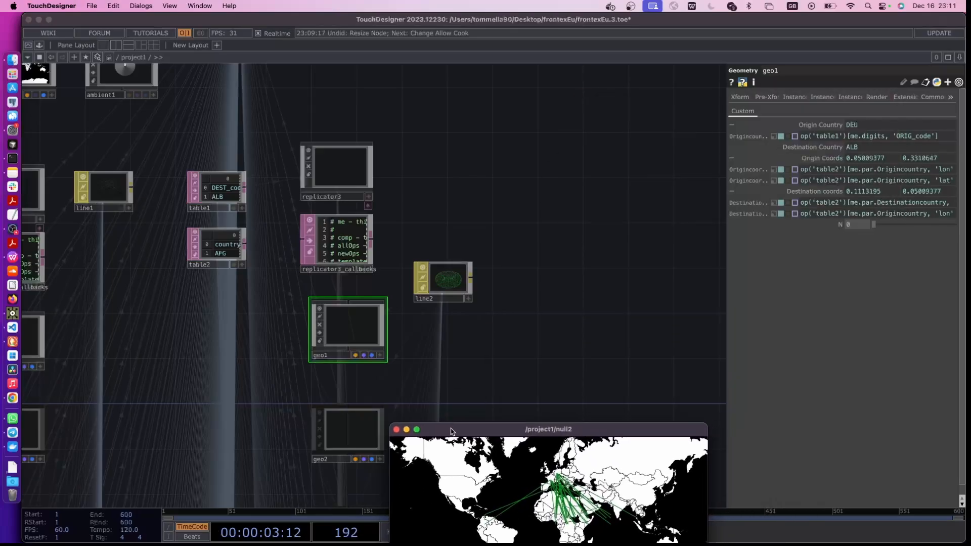
{"action": "left_click", "coordinate": [800, 191]}
{"action": "left_click", "coordinate": [812, 158]}
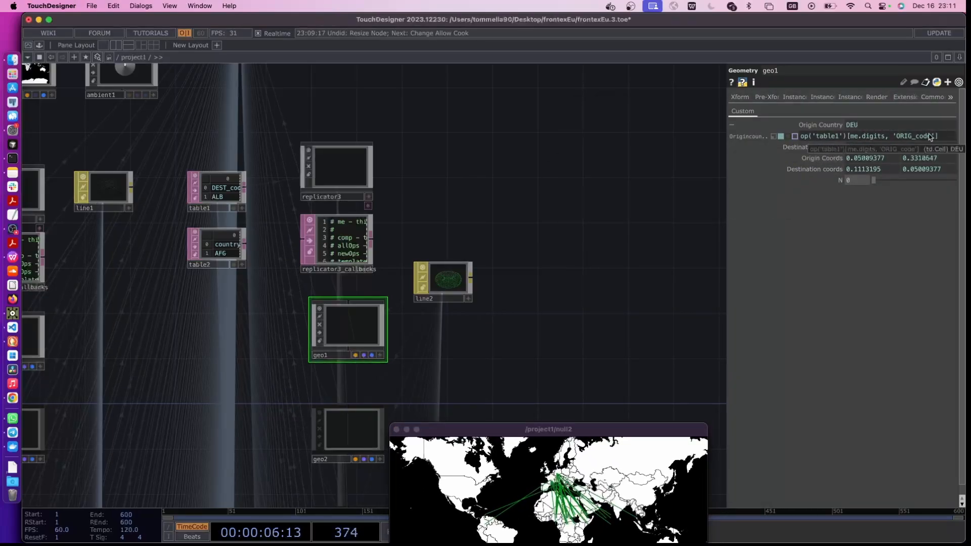
Set geo1's N parameter to the expression op('table1')[me.digits, 'N_RETURNEES']
{"action": "scroll", "coordinate": [401, 277], "scroll_direction": "up", "scroll_amount": 2}
{"action": "left_click_drag", "start_coordinate": [192, 216], "coordinate": [347, 213]}
{"action": "scroll", "coordinate": [273, 137], "scroll_direction": "up", "scroll_amount": 5}
{"action": "scroll", "coordinate": [405, 195], "scroll_direction": "up", "scroll_amount": 4}
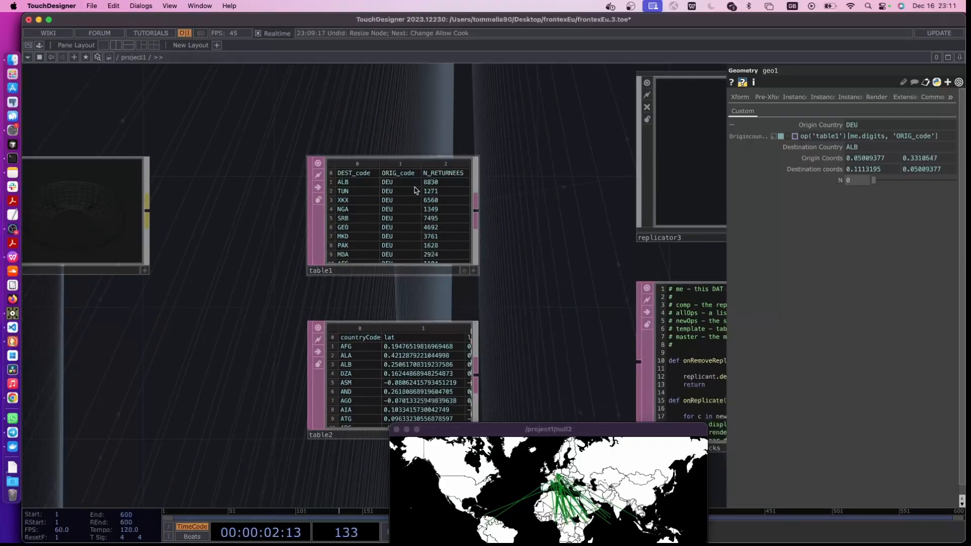
{"action": "left_click_drag", "start_coordinate": [415, 190], "coordinate": [859, 181]}
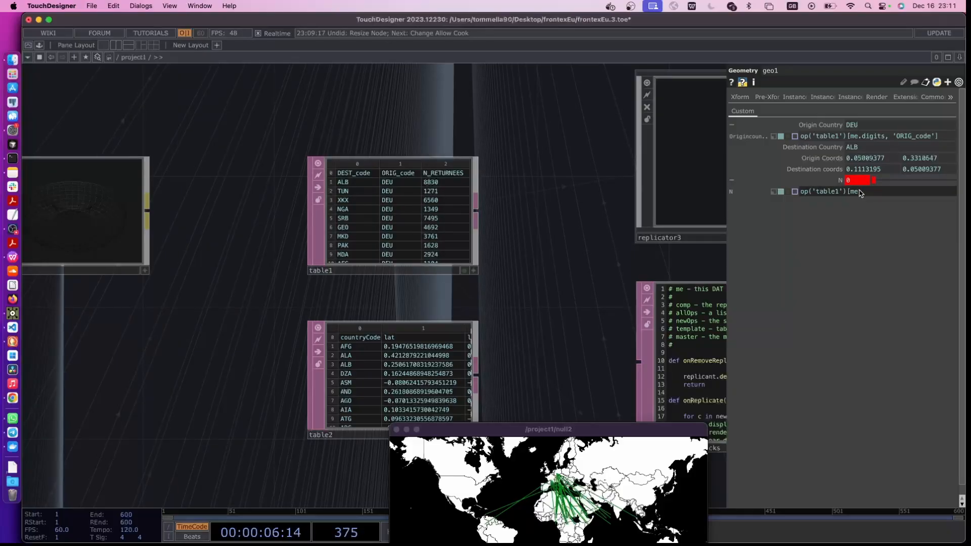
{"action": "type", "text": "[me.digits, '"}
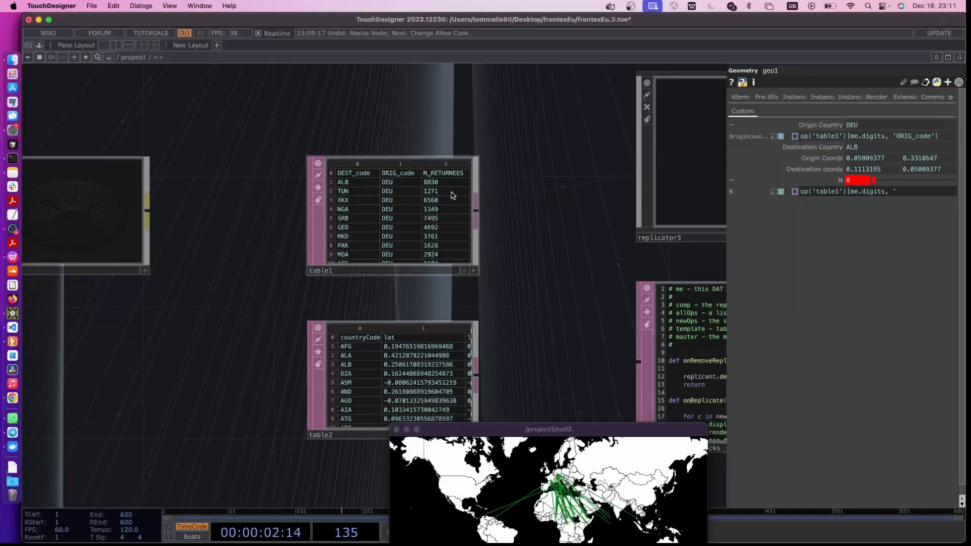
{"action": "left_click", "coordinate": [473, 271]}
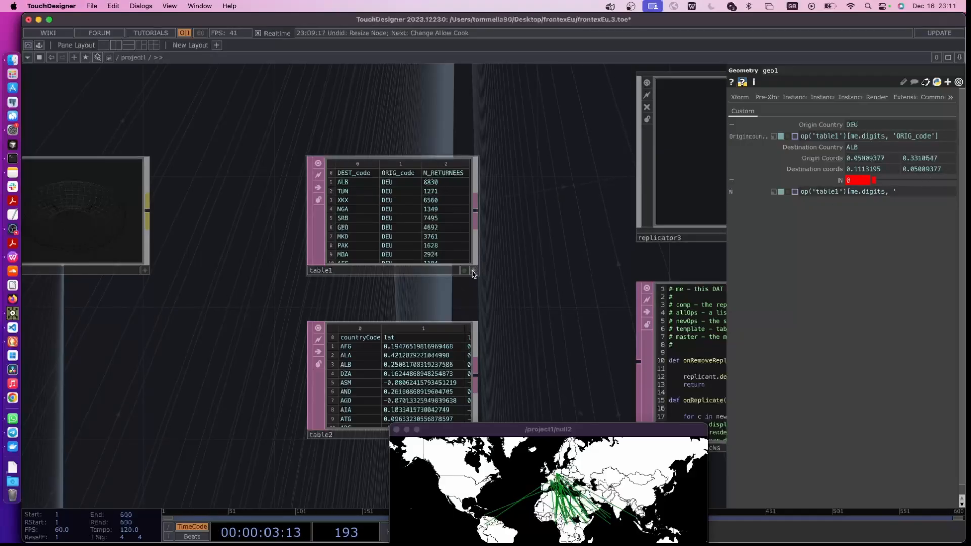
{"action": "left_click", "coordinate": [459, 172]}
{"action": "left_click", "coordinate": [916, 194]}
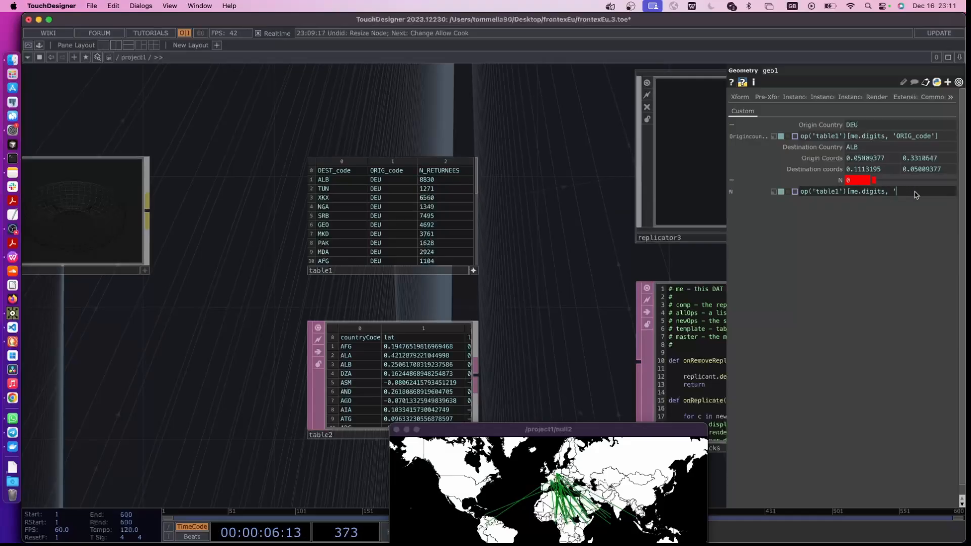
{"action": "type", "text": "]"}
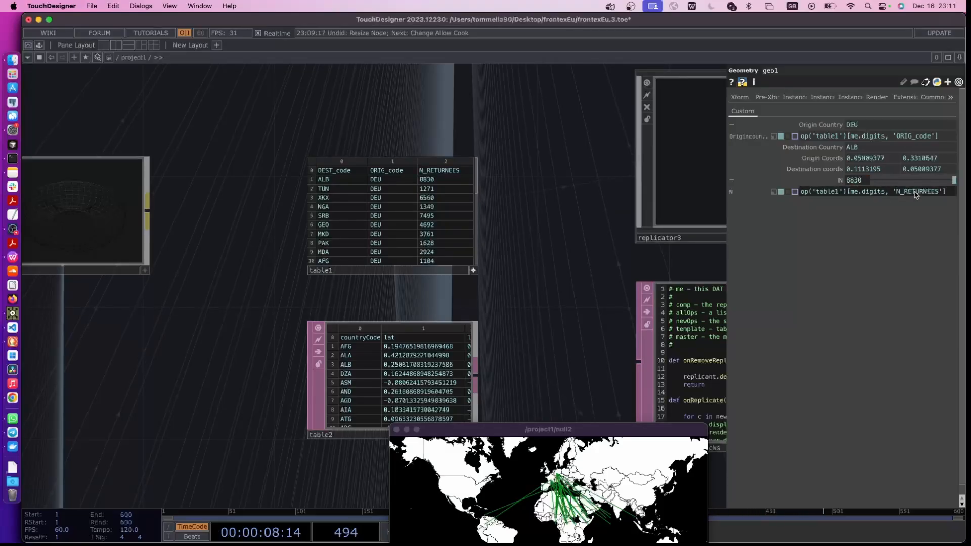
Recreate all of replicator3's operators to pass the new N parameter to every replica
{"action": "left_click_drag", "start_coordinate": [576, 267], "coordinate": [507, 264]}
{"action": "scroll", "coordinate": [372, 275], "scroll_direction": "down", "scroll_amount": 6}
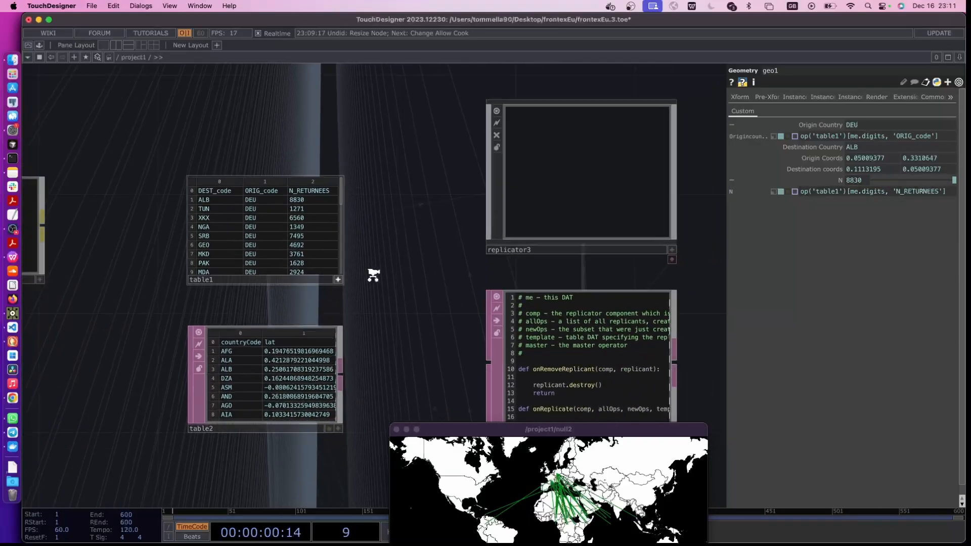
{"action": "left_click", "coordinate": [461, 236]}
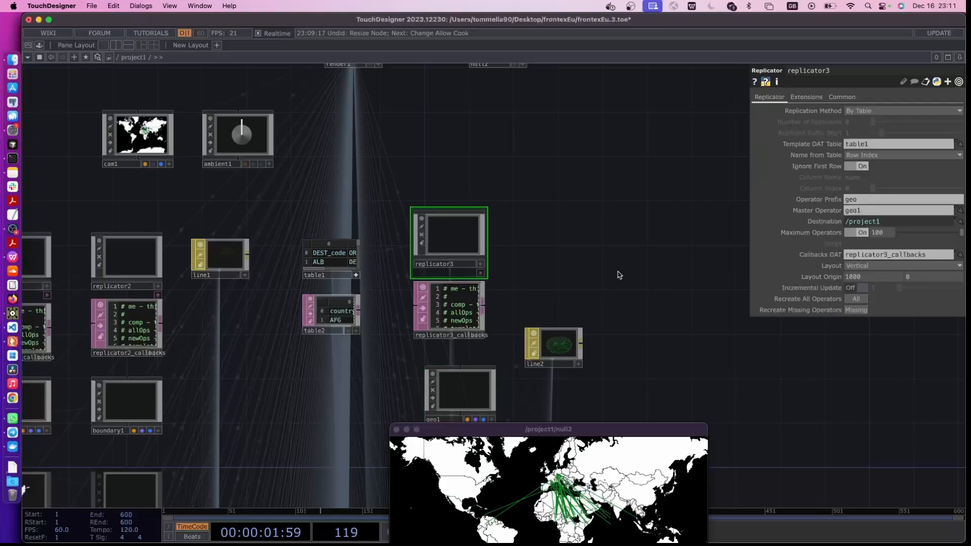
{"action": "left_click", "coordinate": [851, 301]}
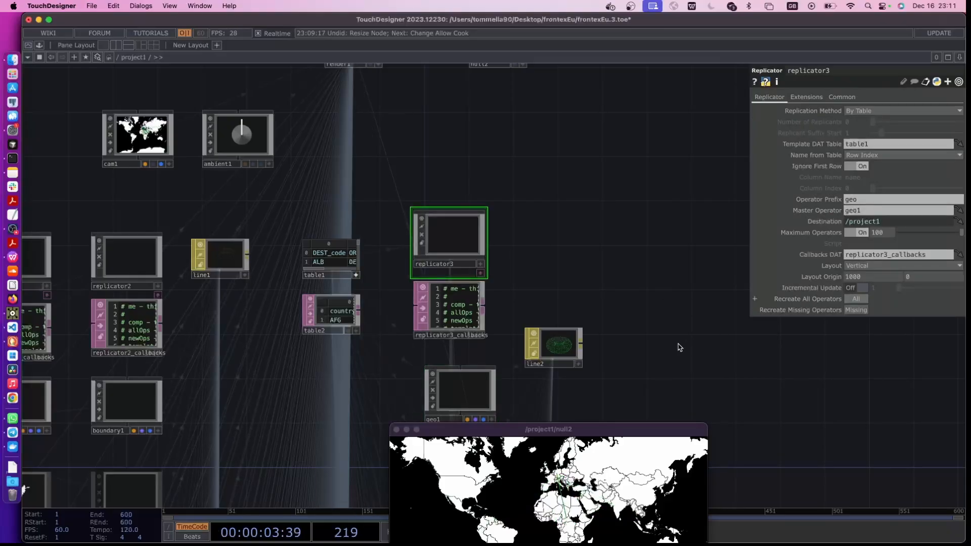
Move line2 down level with geo1 and show line2's parameters
{"action": "left_click_drag", "start_coordinate": [626, 343], "coordinate": [492, 242]}
{"action": "left_click", "coordinate": [320, 284]}
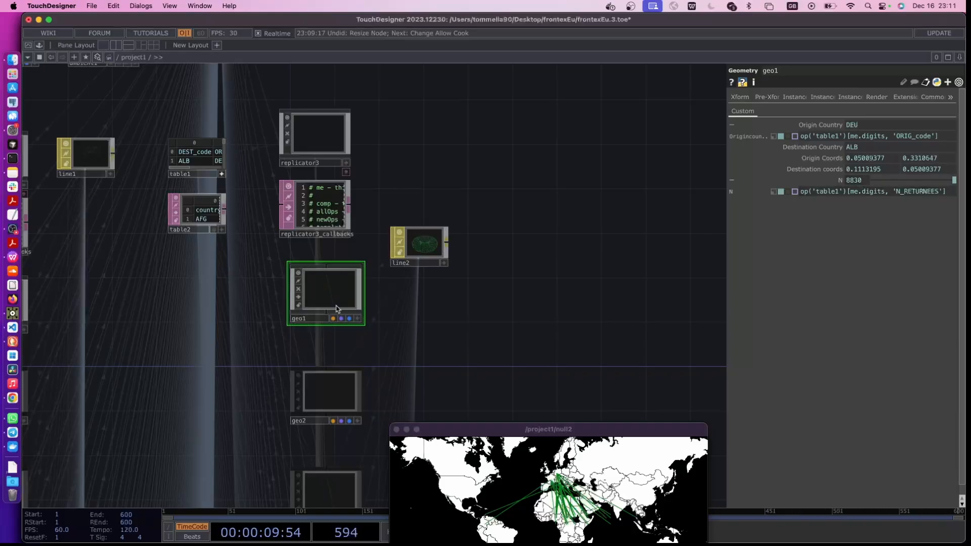
{"action": "left_click_drag", "start_coordinate": [423, 252], "coordinate": [423, 286]}
{"action": "scroll", "coordinate": [415, 299], "scroll_direction": "up", "scroll_amount": 2}
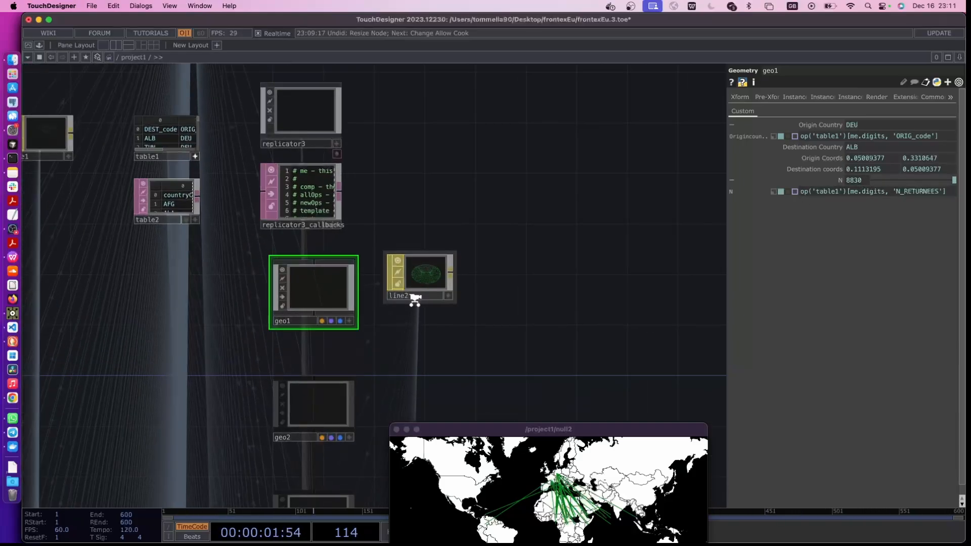
{"action": "scroll", "coordinate": [414, 298], "scroll_direction": "up", "scroll_amount": 2}
{"action": "left_click", "coordinate": [439, 266]}
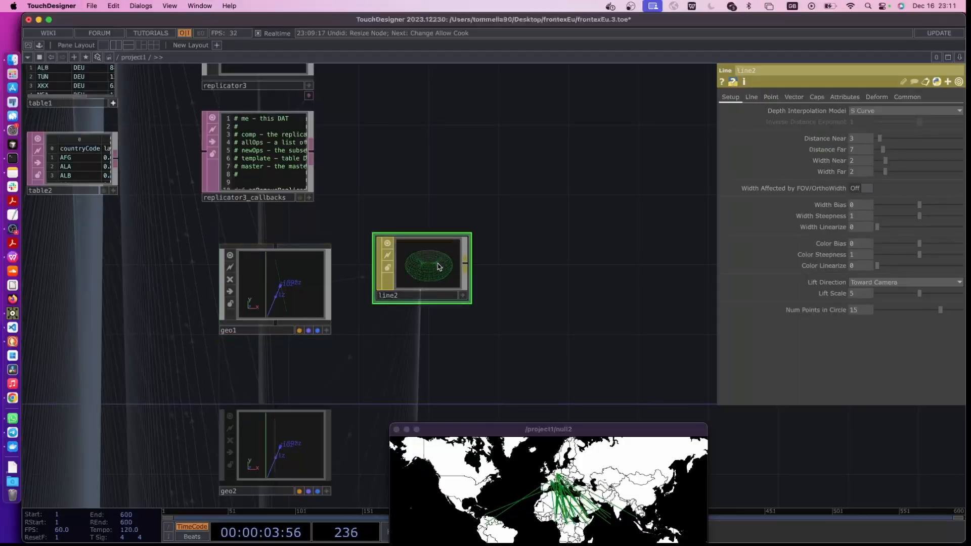
Copy the line2 material into geo1's network and place it above line1
{"action": "key", "text": "super+c"}
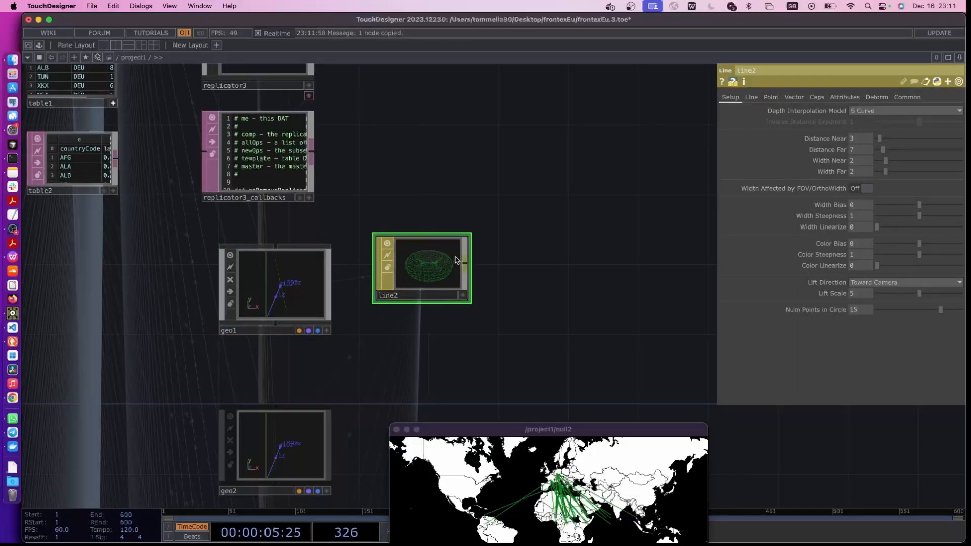
{"action": "left_click", "coordinate": [283, 302]}
{"action": "key", "text": "i"}
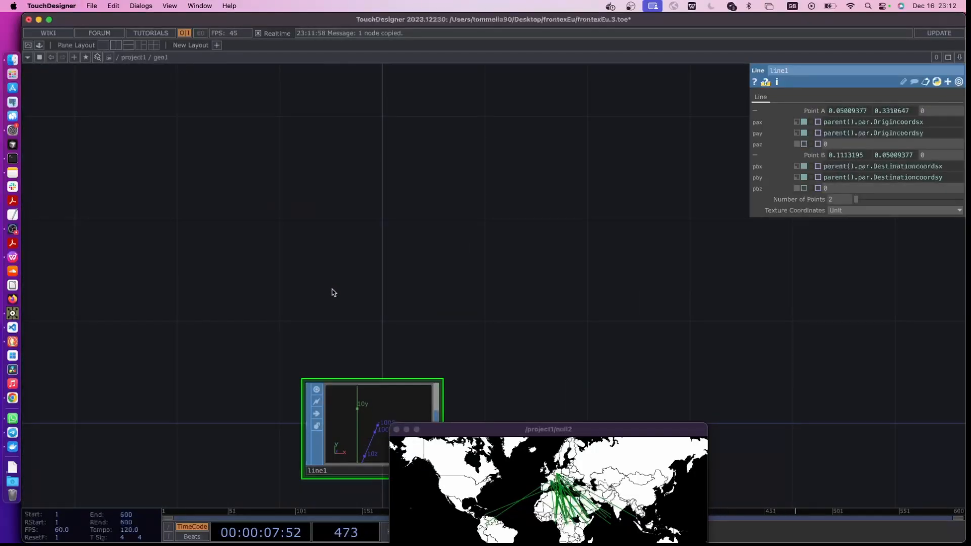
{"action": "key", "text": "super+v"}
{"action": "left_click_drag", "start_coordinate": [369, 260], "coordinate": [366, 284]}
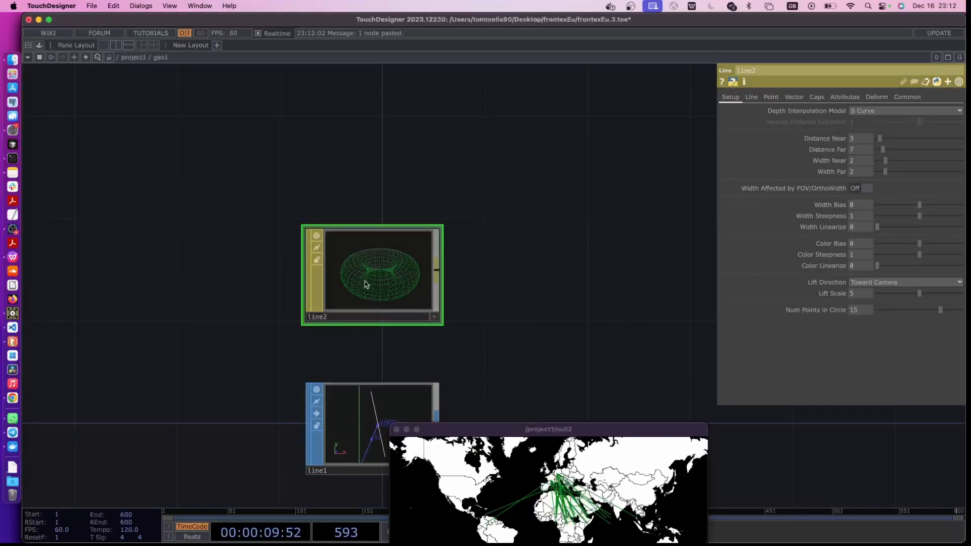
Set geo1's render material to the line2 material inside it, ./line2
{"action": "key", "text": "u"}
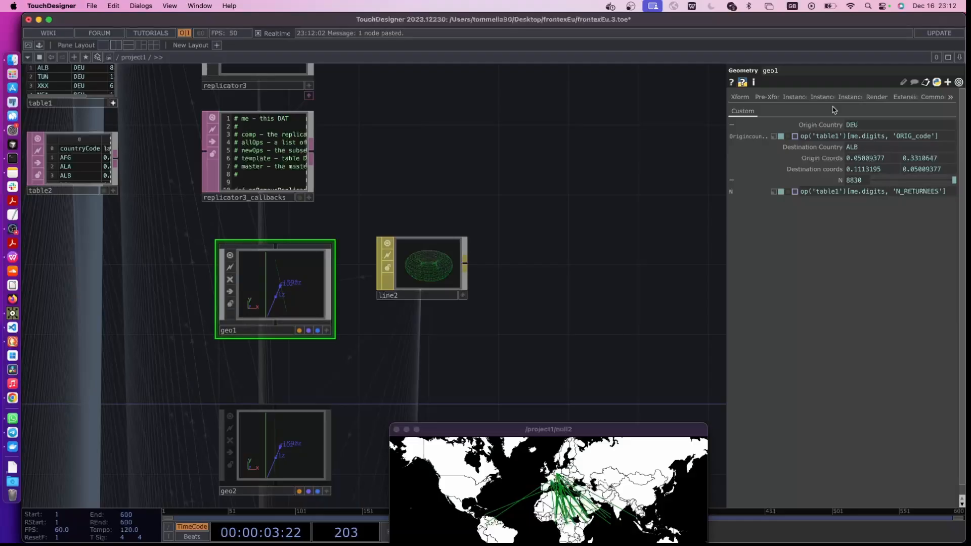
{"action": "left_click", "coordinate": [876, 97]}
{"action": "left_click", "coordinate": [849, 125]}
{"action": "type", "text": "line2"}
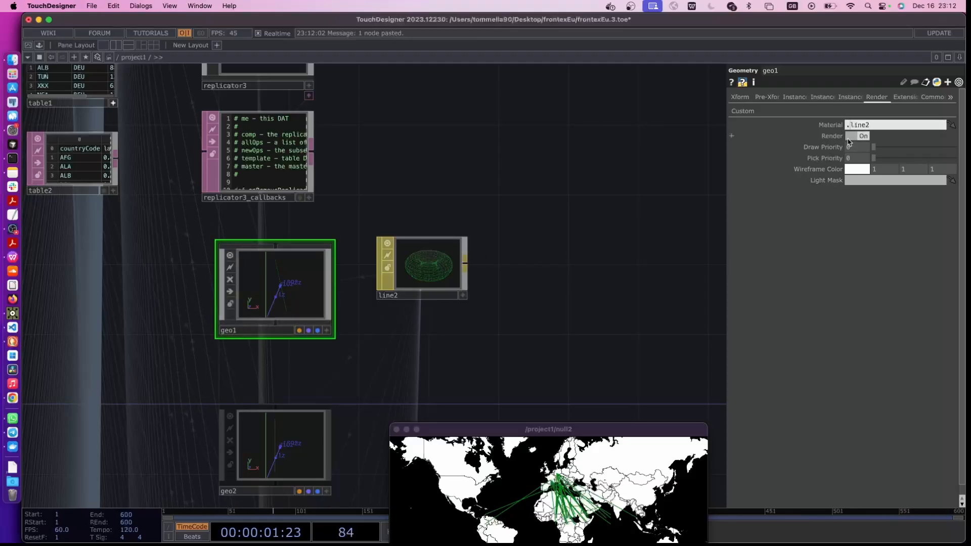
Delete the original line2 material from the project1 network and enter geo1's network
{"action": "middle_click_drag", "start_coordinate": [403, 317], "coordinate": [498, 318]}
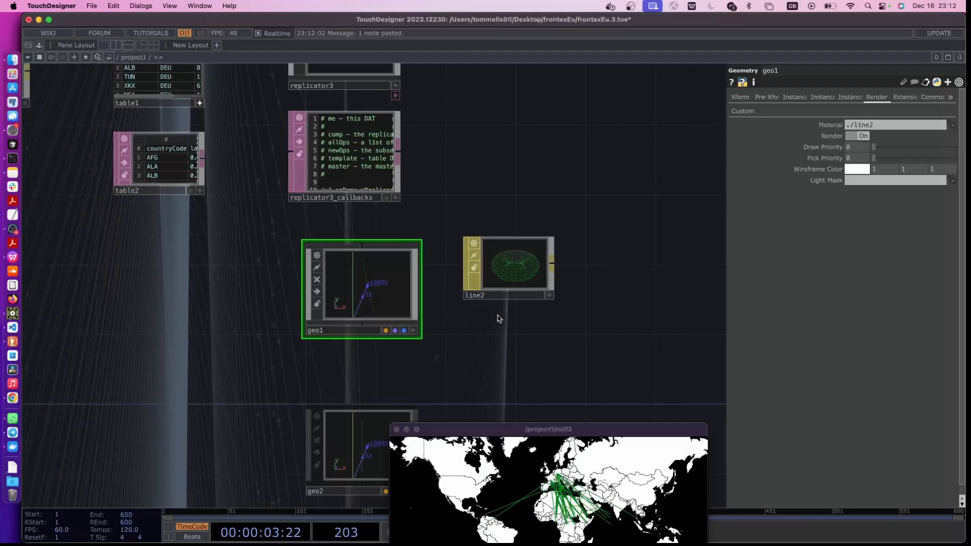
{"action": "left_click", "coordinate": [526, 279]}
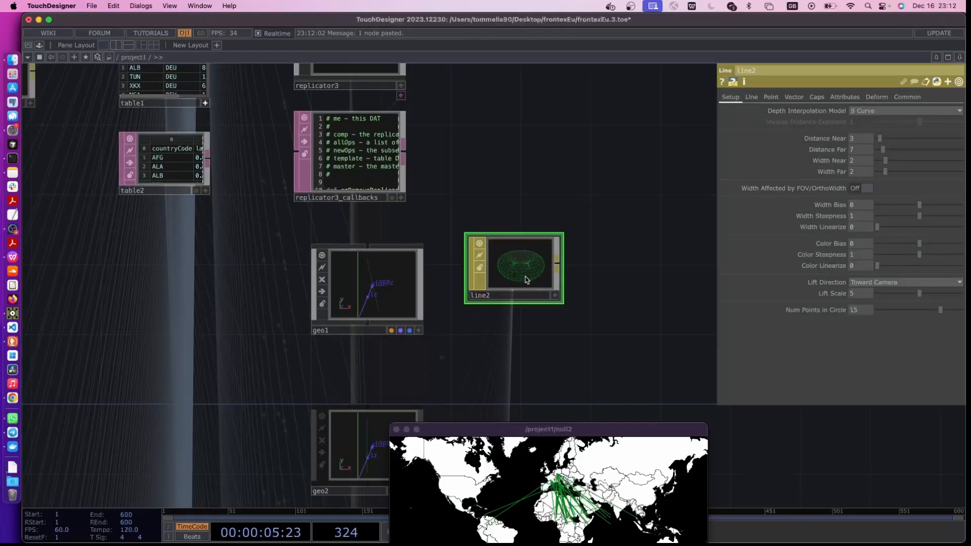
{"action": "scroll", "coordinate": [546, 150], "scroll_direction": "up", "scroll_amount": 3}
{"action": "left_click", "coordinate": [389, 132]}
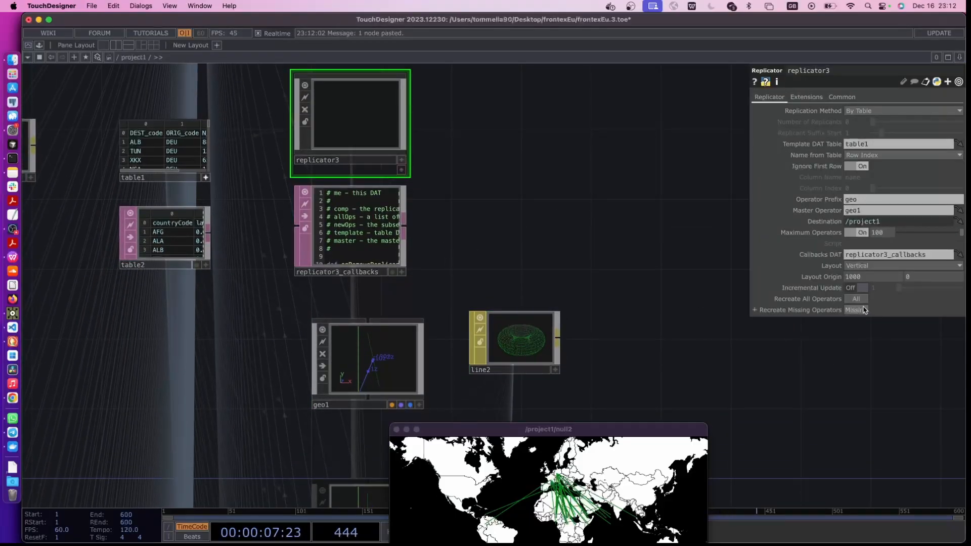
{"action": "left_click_drag", "start_coordinate": [605, 359], "coordinate": [502, 316]}
{"action": "left_click", "coordinate": [412, 296]}
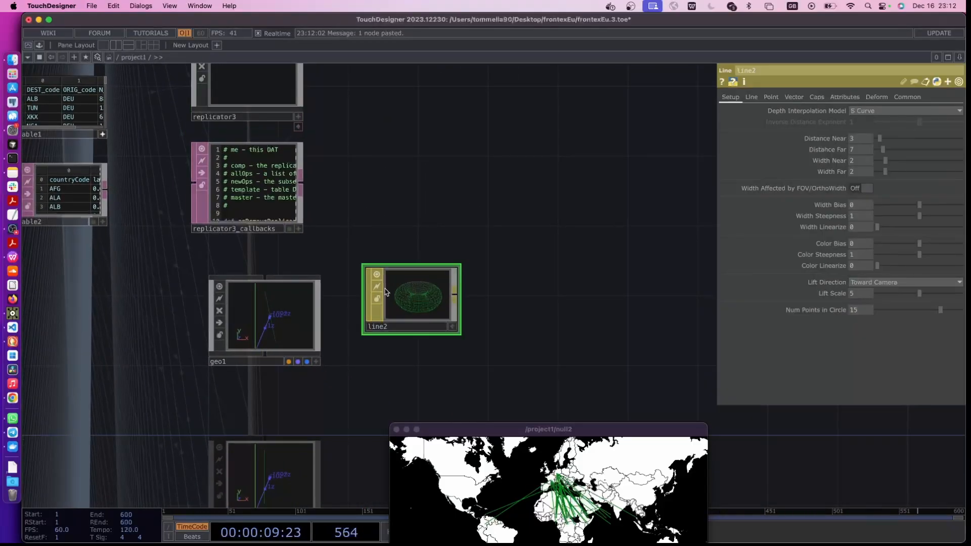
{"action": "key", "text": "Delete"}
{"action": "left_click", "coordinate": [263, 329]}
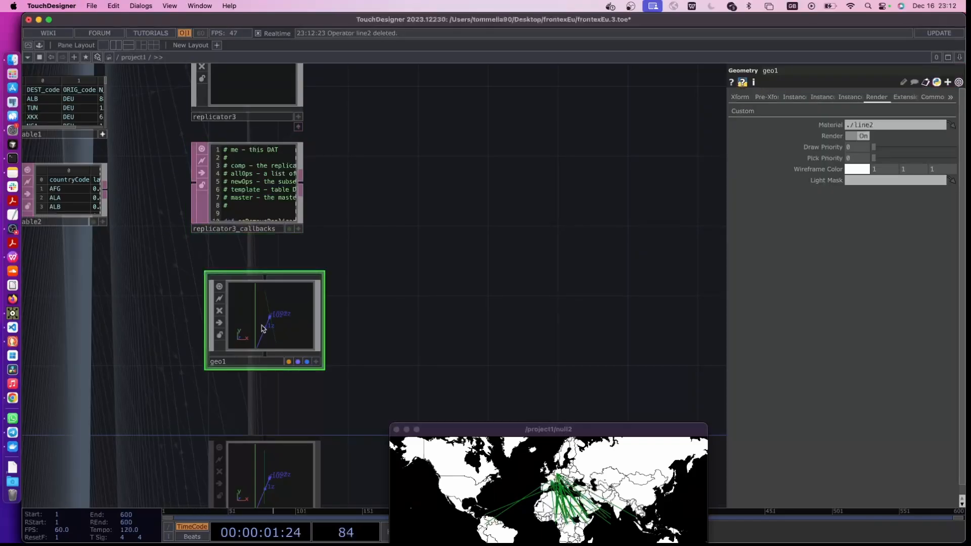
{"action": "double_click", "coordinate": [278, 322]}
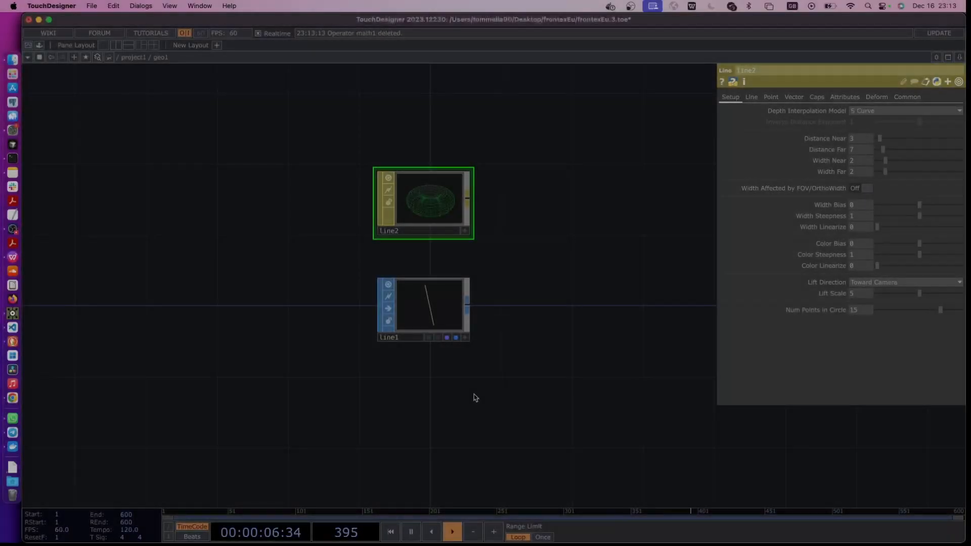
Examine table1's N_RETURNEES column in project1 for its lowest and highest values
{"action": "key", "text": "u"}
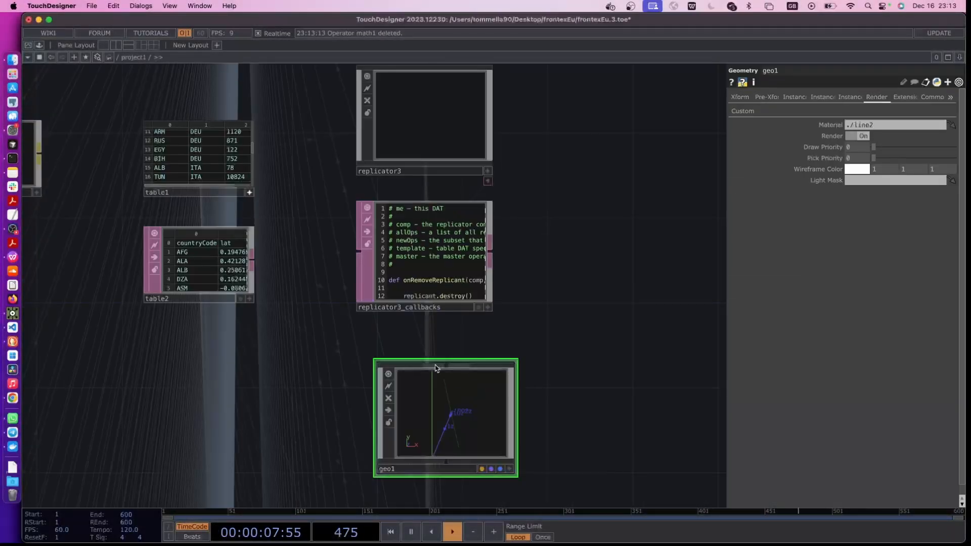
{"action": "left_click_drag", "start_coordinate": [314, 329], "coordinate": [410, 359]}
{"action": "scroll", "coordinate": [383, 213], "scroll_direction": "up", "scroll_amount": 1}
{"action": "scroll", "coordinate": [383, 213], "scroll_direction": "up", "scroll_amount": 5}
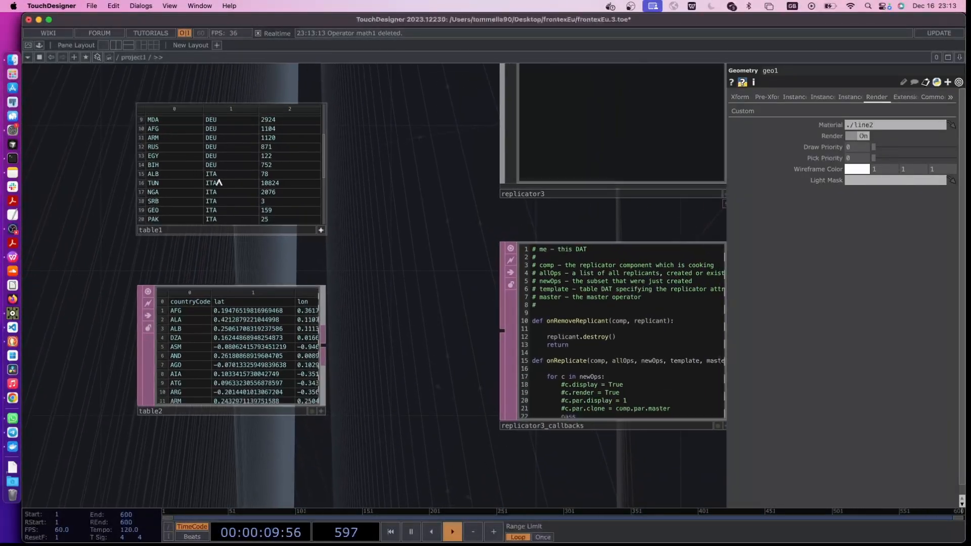
{"action": "left_click_drag", "start_coordinate": [117, 223], "coordinate": [137, 298]}
{"action": "scroll", "coordinate": [287, 218], "scroll_direction": "up", "scroll_amount": 3}
{"action": "scroll", "coordinate": [287, 218], "scroll_direction": "up", "scroll_amount": 2}
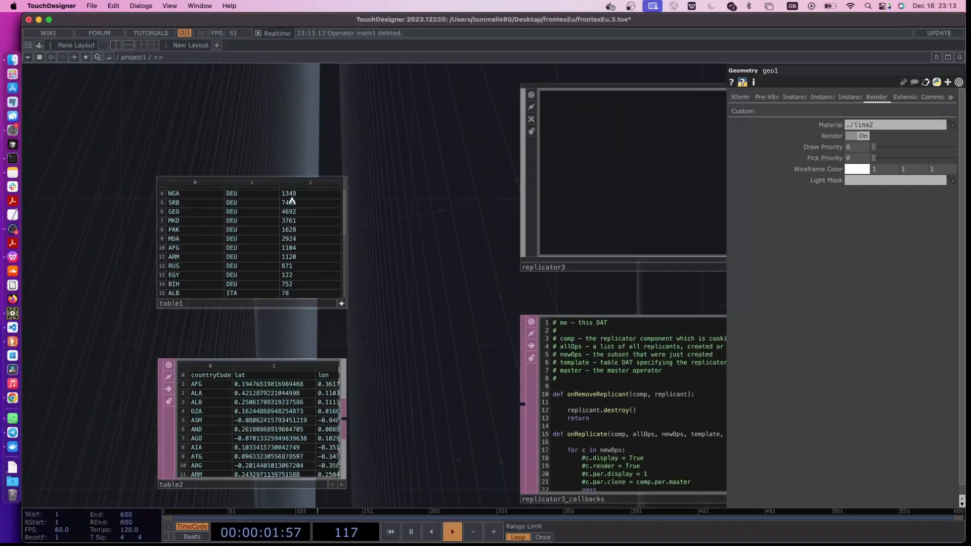
{"action": "scroll", "coordinate": [293, 200], "scroll_direction": "up", "scroll_amount": 2}
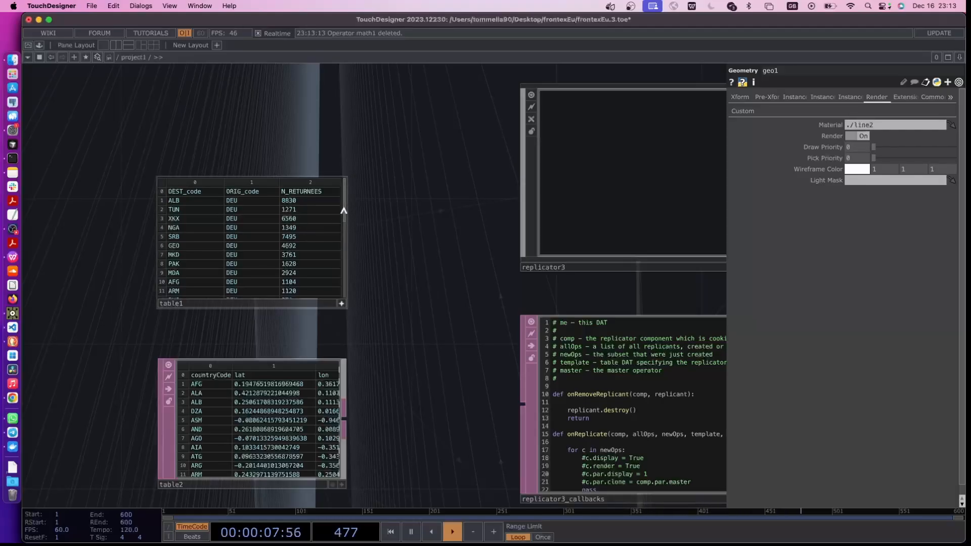
{"action": "left_click_drag", "start_coordinate": [343, 211], "coordinate": [345, 308]}
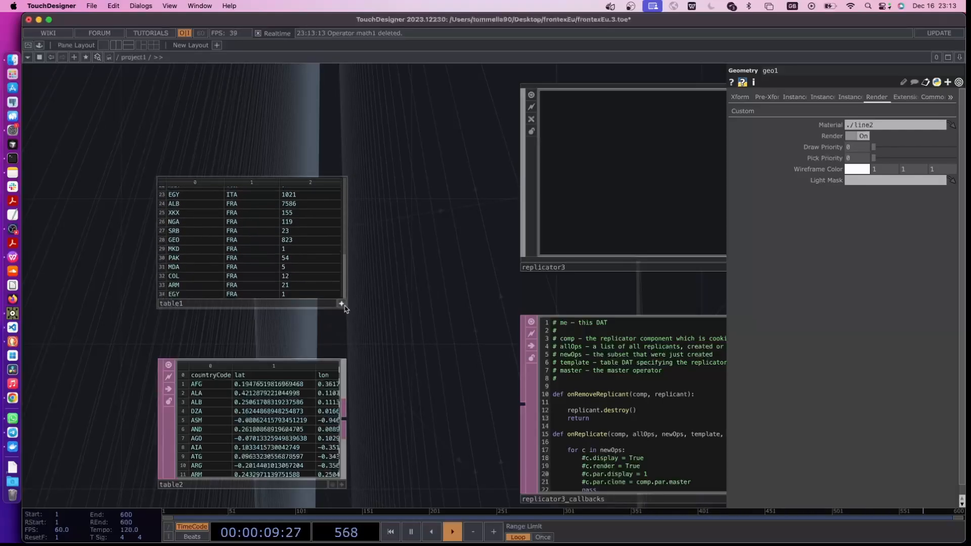
{"action": "left_click", "coordinate": [286, 295]}
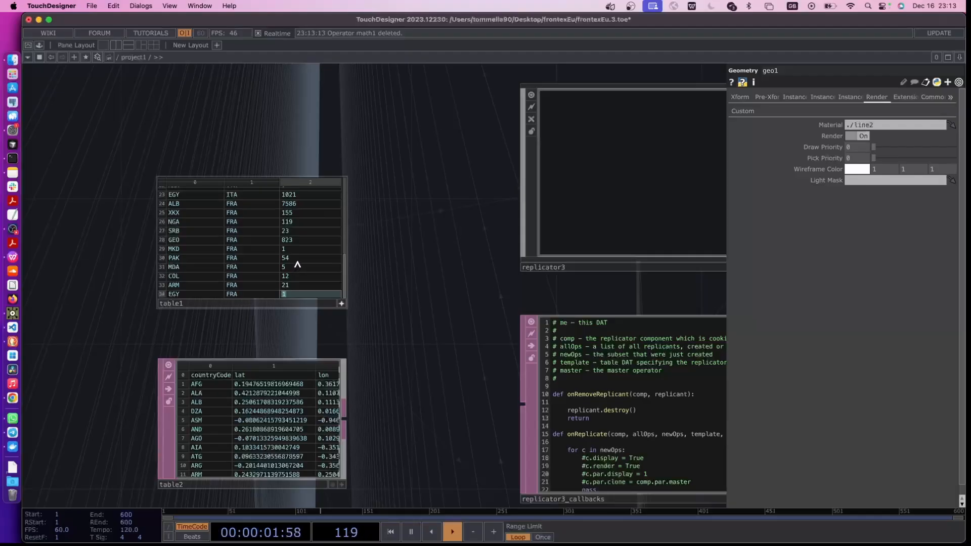
{"action": "scroll", "coordinate": [298, 263], "scroll_direction": "up", "scroll_amount": 5}
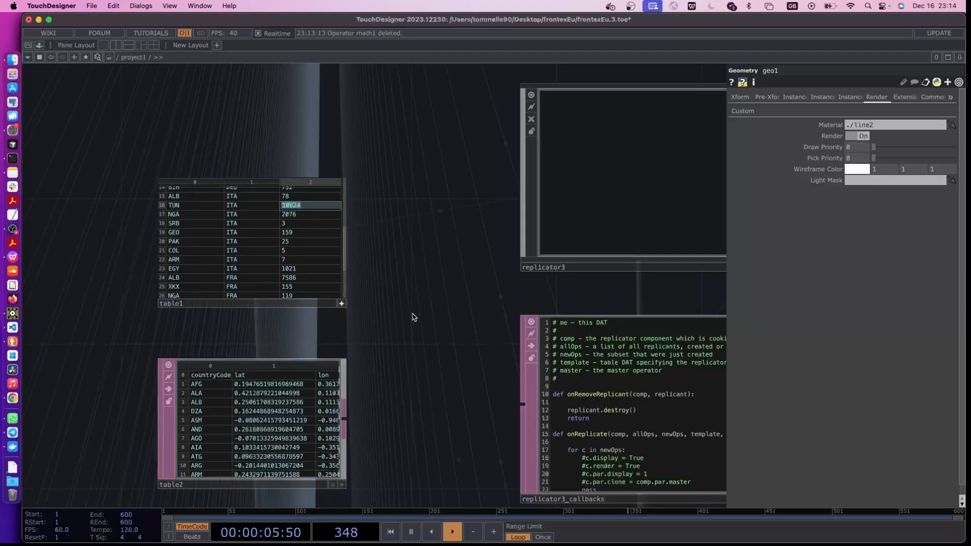
{"action": "scroll", "coordinate": [262, 303], "scroll_direction": "down", "scroll_amount": 5}
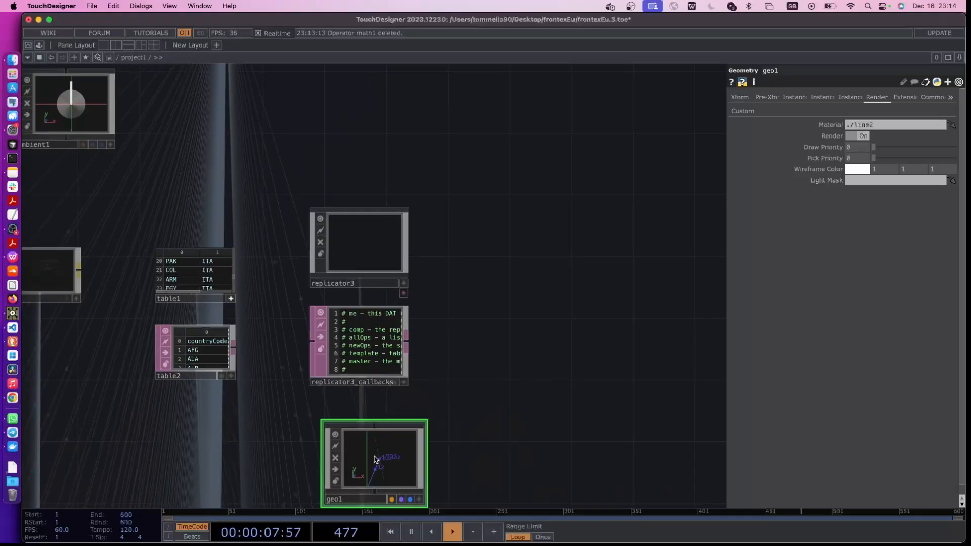
Add a Constant CHOP inside geo1 and place it below and to the left of line1
{"action": "double_click", "coordinate": [366, 458]}
{"action": "key", "text": "Tab"}
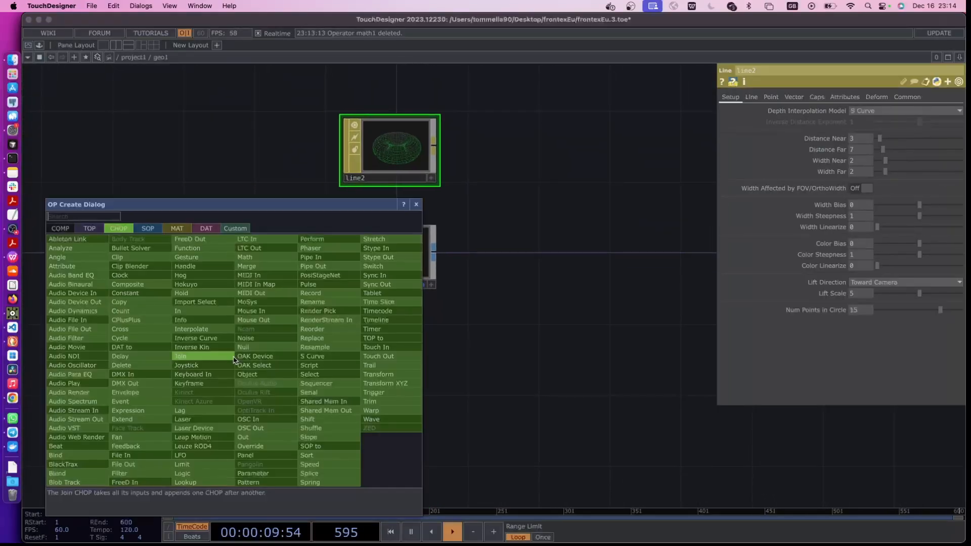
{"action": "type", "text": "consta"}
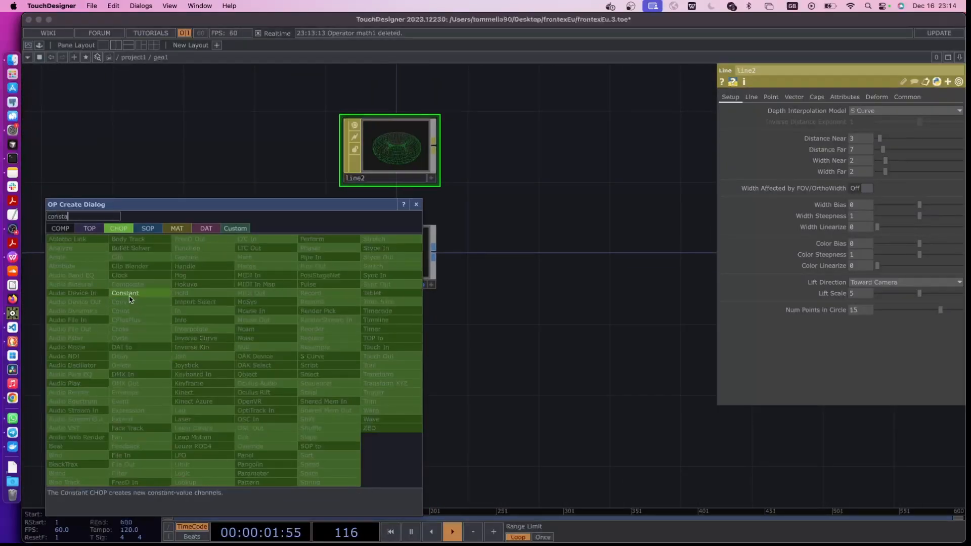
{"action": "left_click", "coordinate": [126, 293]}
{"action": "left_click", "coordinate": [303, 346]}
{"action": "left_click_drag", "start_coordinate": [308, 348], "coordinate": [120, 349]}
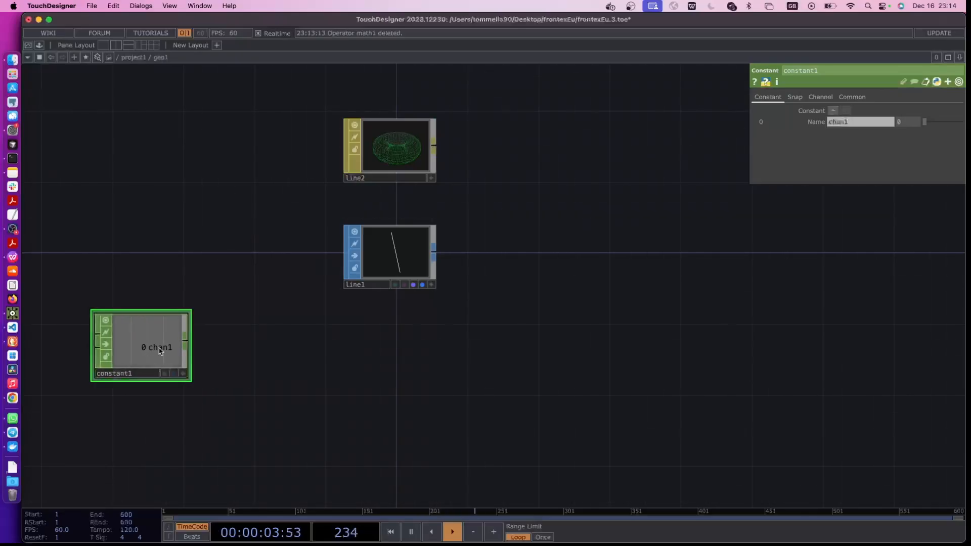
Set the value of constant1's chan1 channel to the expression parent().par.N
{"action": "left_click", "coordinate": [810, 123]}
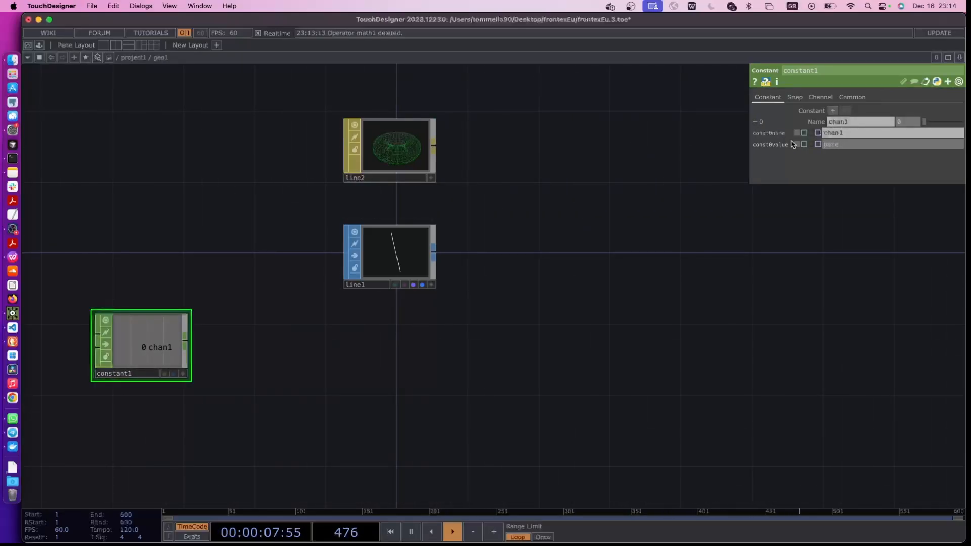
{"action": "key", "text": "Return"}
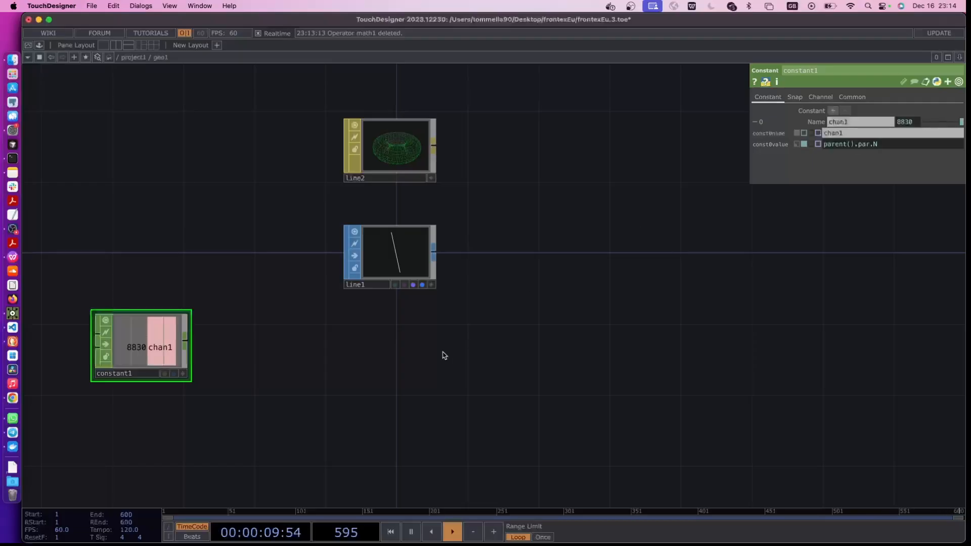
{"action": "left_click_drag", "start_coordinate": [461, 363], "coordinate": [627, 349]}
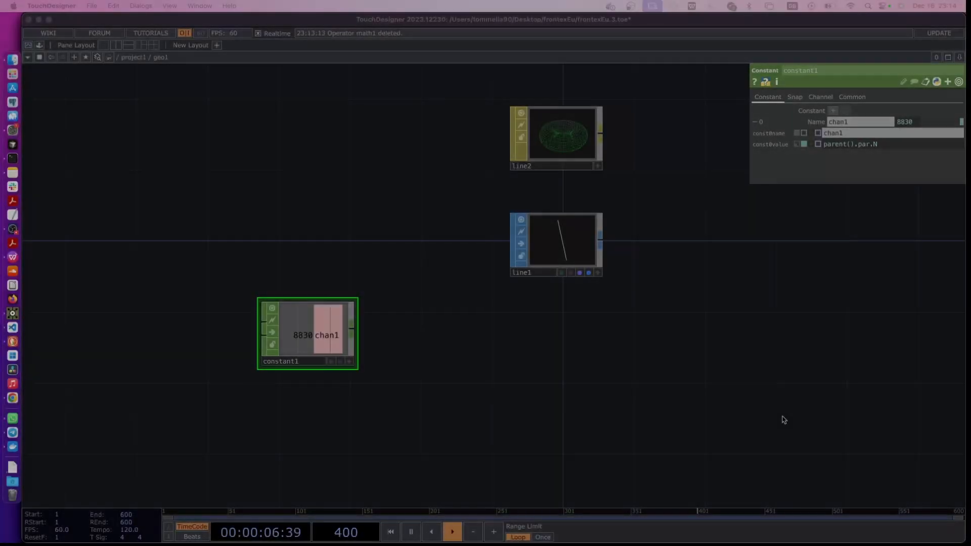
Add a Math CHOP beside constant1, with constant1 as its input
{"action": "left_click", "coordinate": [780, 418]}
{"action": "key", "text": "Tab"}
{"action": "type", "text": "ma"}
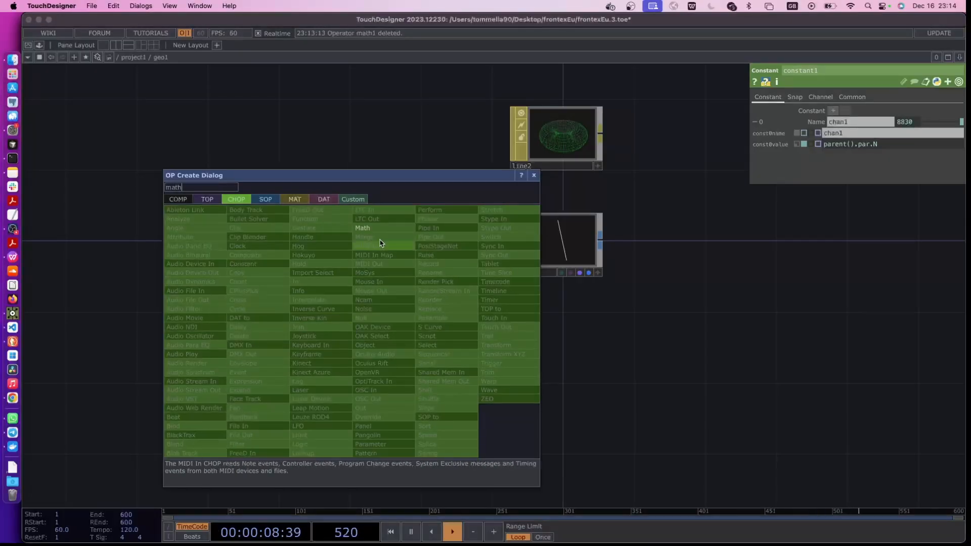
{"action": "left_click", "coordinate": [379, 228]}
{"action": "left_click", "coordinate": [432, 337]}
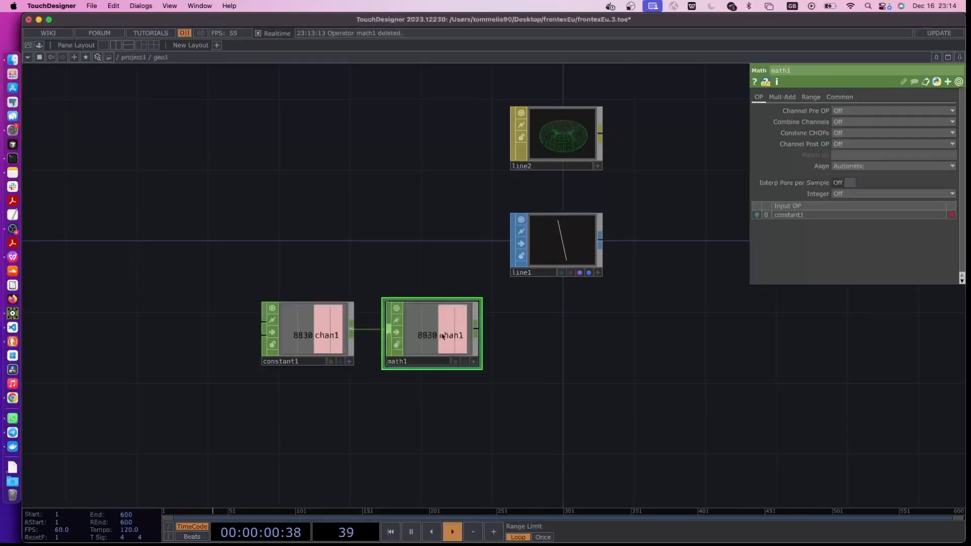
{"action": "left_click_drag", "start_coordinate": [442, 336], "coordinate": [426, 336]}
{"action": "scroll", "coordinate": [553, 308], "scroll_direction": "up", "scroll_amount": 3}
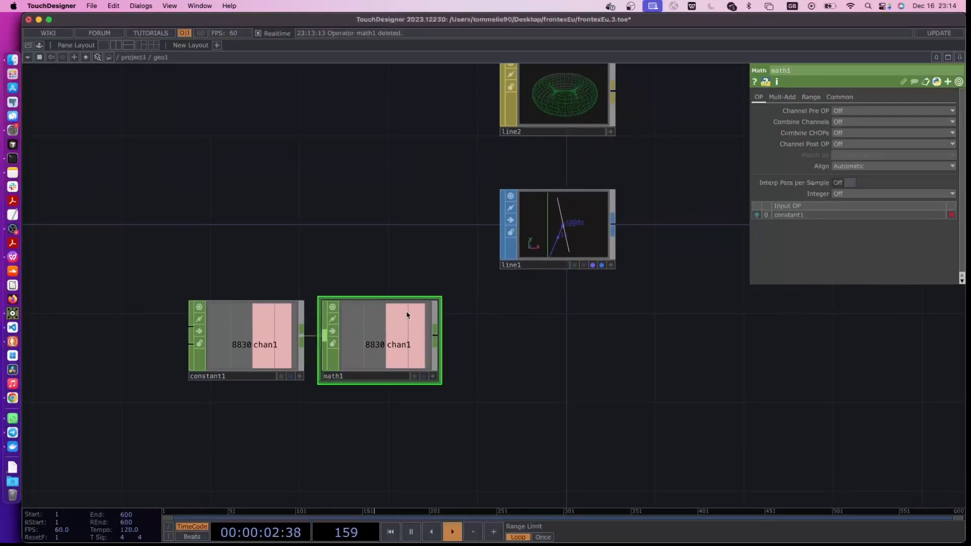
Set math1's From Range to 1 and 10
{"action": "left_click", "coordinate": [807, 97]}
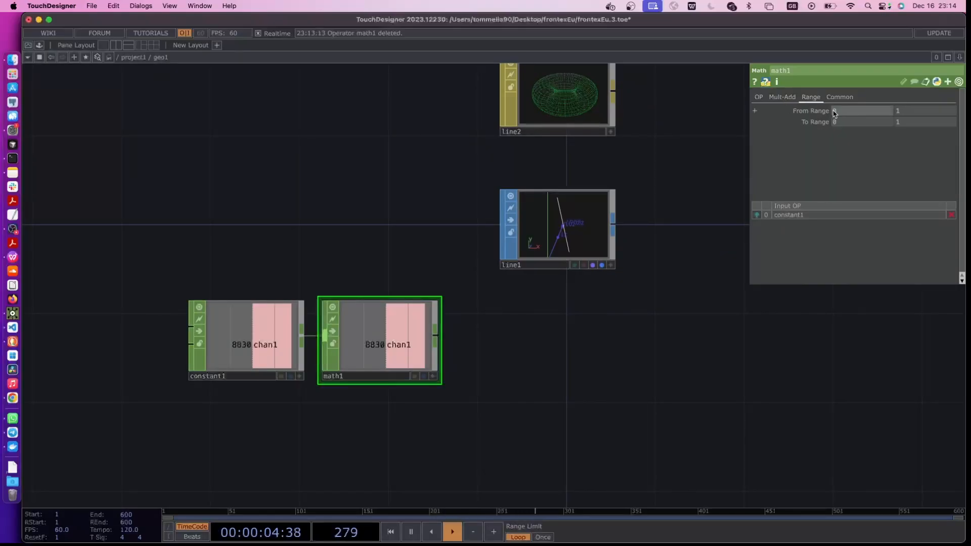
{"action": "key", "text": "Tab"}
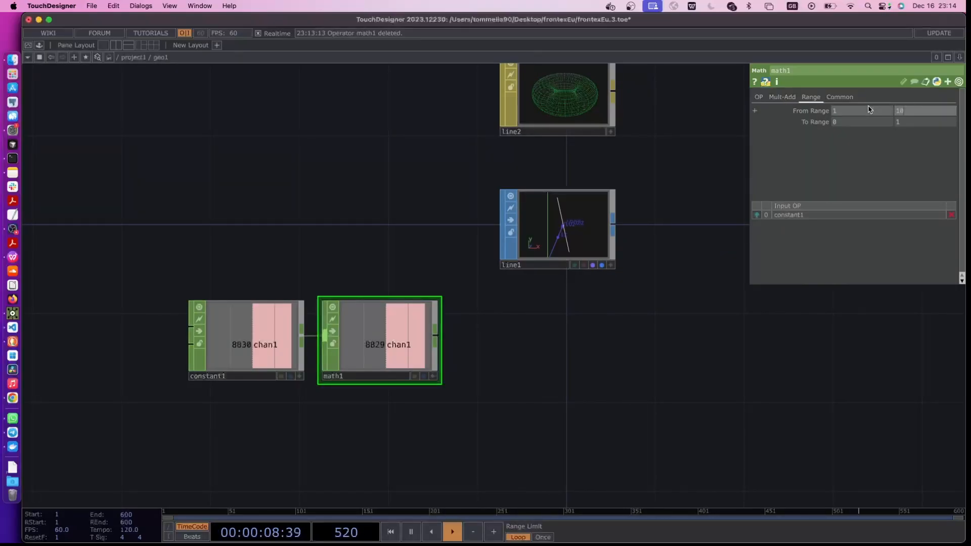
{"action": "key", "text": "Return"}
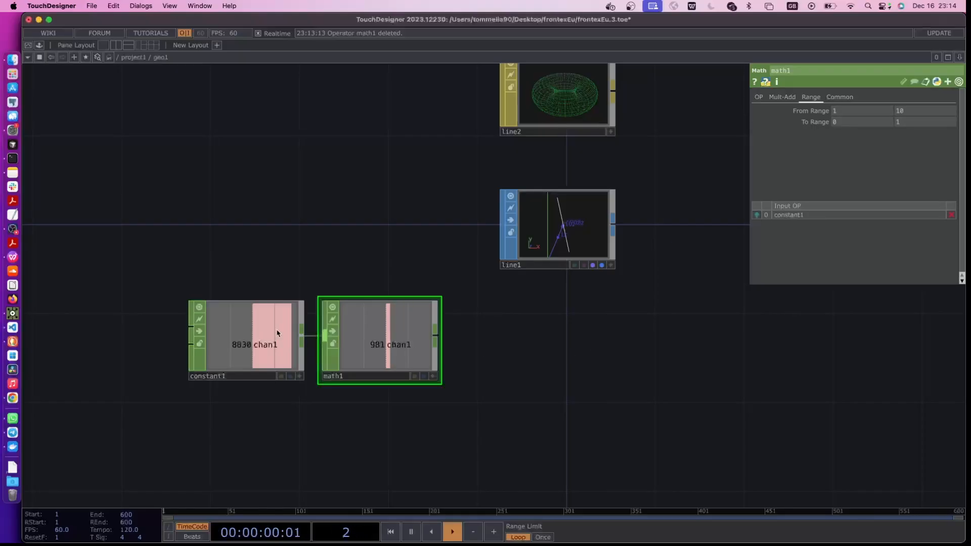
Look up the largest number of returnees in table1 and set the upper From Range of math1 inside geo1 to 10824
{"action": "key", "text": "u"}
{"action": "scroll", "coordinate": [247, 307], "scroll_direction": "up", "scroll_amount": 2}
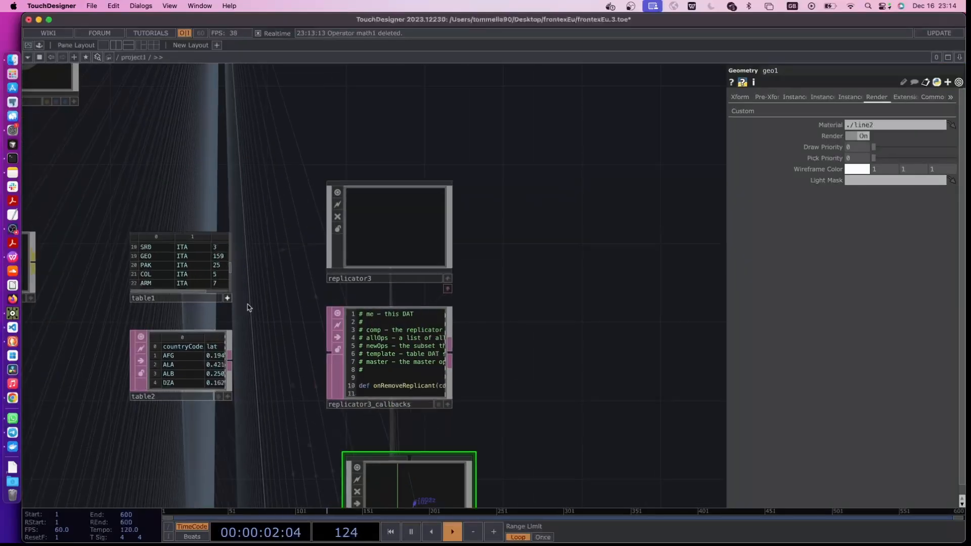
{"action": "scroll", "coordinate": [248, 307], "scroll_direction": "up", "scroll_amount": 3}
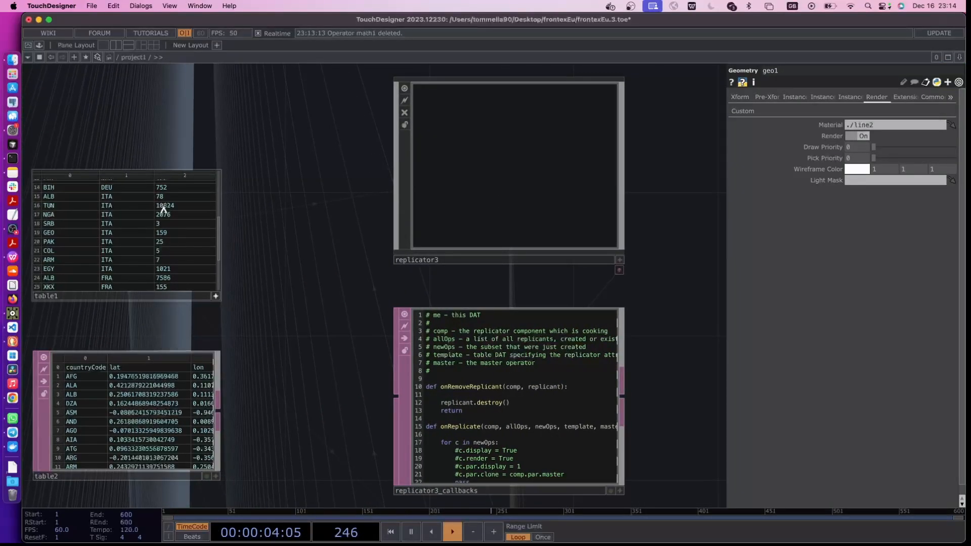
{"action": "scroll", "coordinate": [354, 404], "scroll_direction": "down", "scroll_amount": 5}
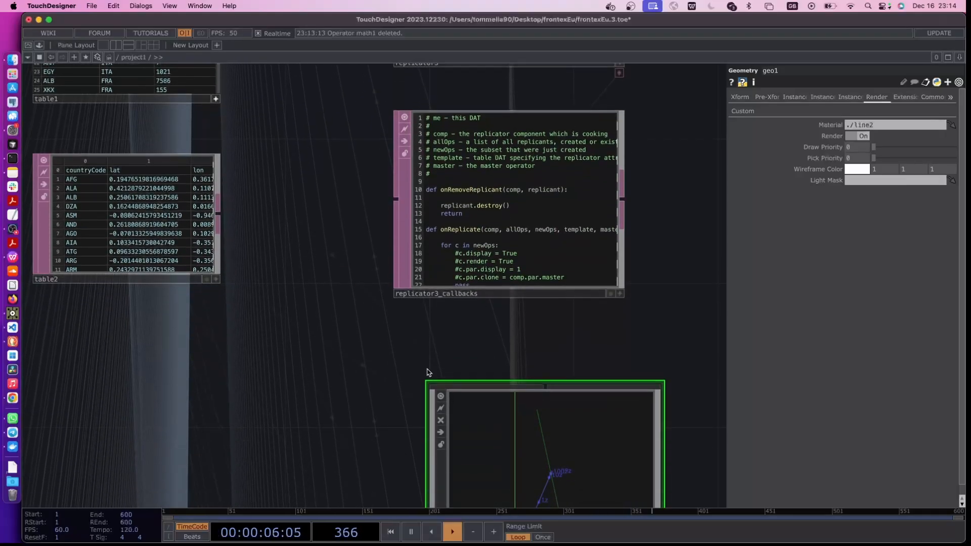
{"action": "double_click", "coordinate": [516, 441]}
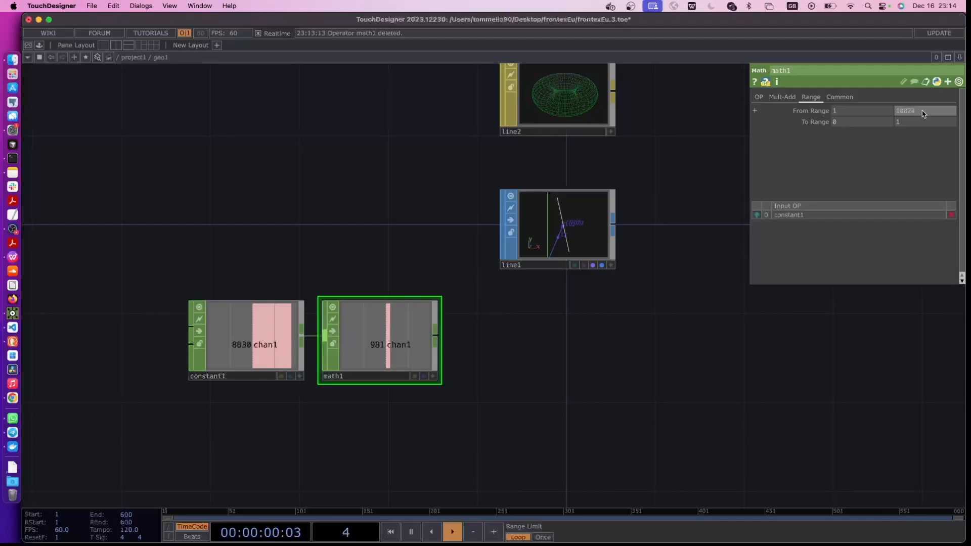
{"action": "key", "text": "Return"}
Set math1's To Range to .5 and 2.5
{"action": "scroll", "coordinate": [382, 423], "scroll_direction": "down", "scroll_amount": 2}
{"action": "scroll", "coordinate": [383, 423], "scroll_direction": "left", "scroll_amount": 2}
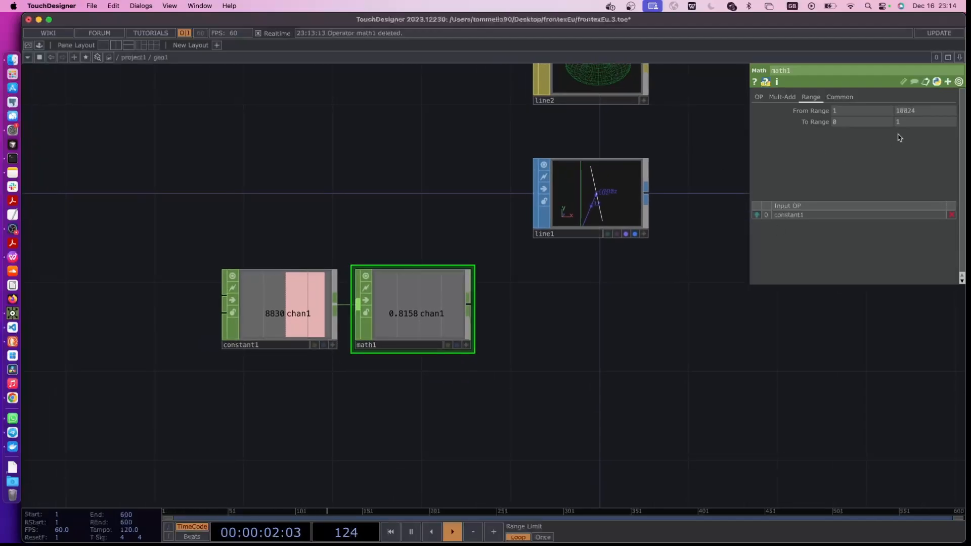
{"action": "left_click", "coordinate": [834, 123]}
{"action": "type", "text": ".5"}
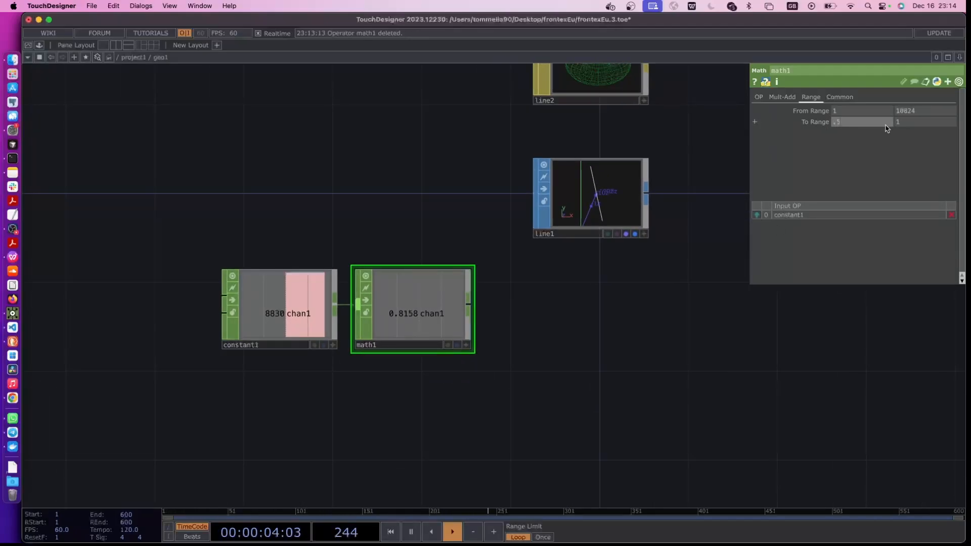
{"action": "key", "text": "Return"}
{"action": "key", "text": "Return"}
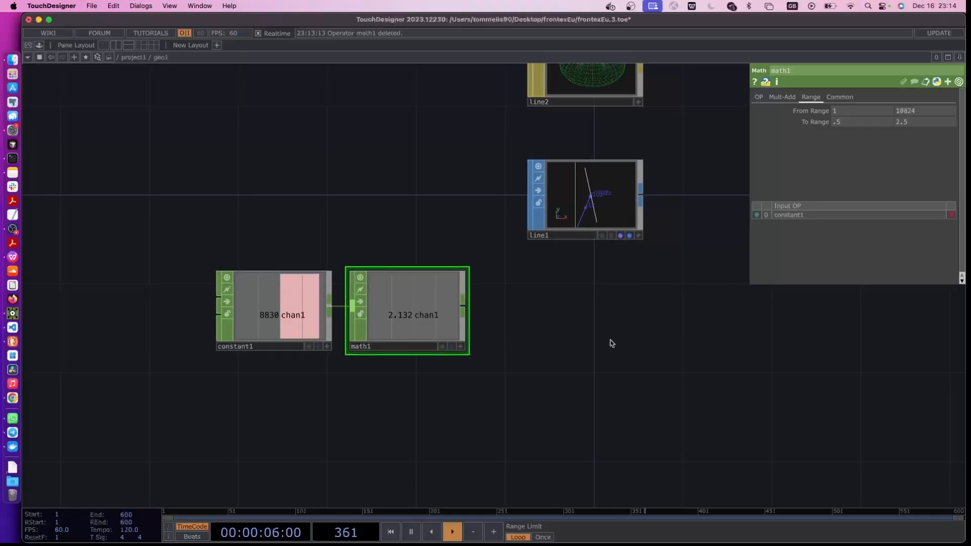
Add a Null CHOP beside math1, with math1 as its input
{"action": "key", "text": "Tab"}
{"action": "type", "text": "nuu"}
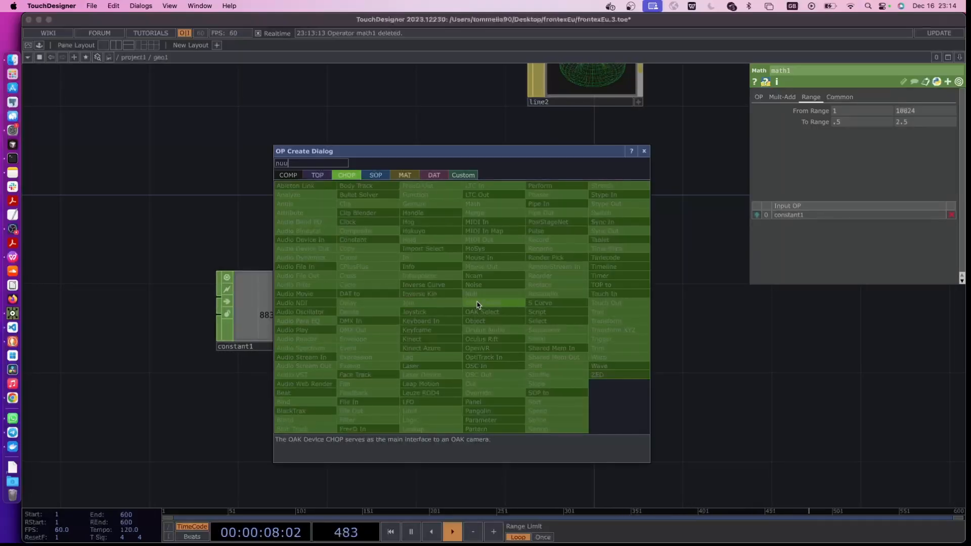
{"action": "left_click", "coordinate": [475, 294]}
{"action": "left_click", "coordinate": [556, 310]}
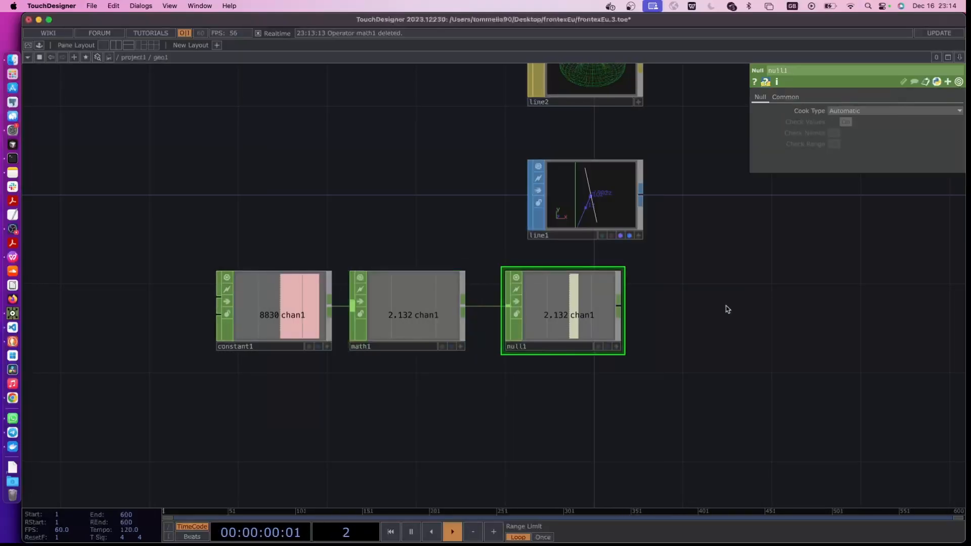
Align null1 directly below line1 and move line2 down closer to line1
{"action": "scroll", "coordinate": [725, 306], "scroll_direction": "right", "scroll_amount": 4}
{"action": "left_click_drag", "start_coordinate": [466, 313], "coordinate": [510, 313]}
{"action": "left_click", "coordinate": [142, 309]}
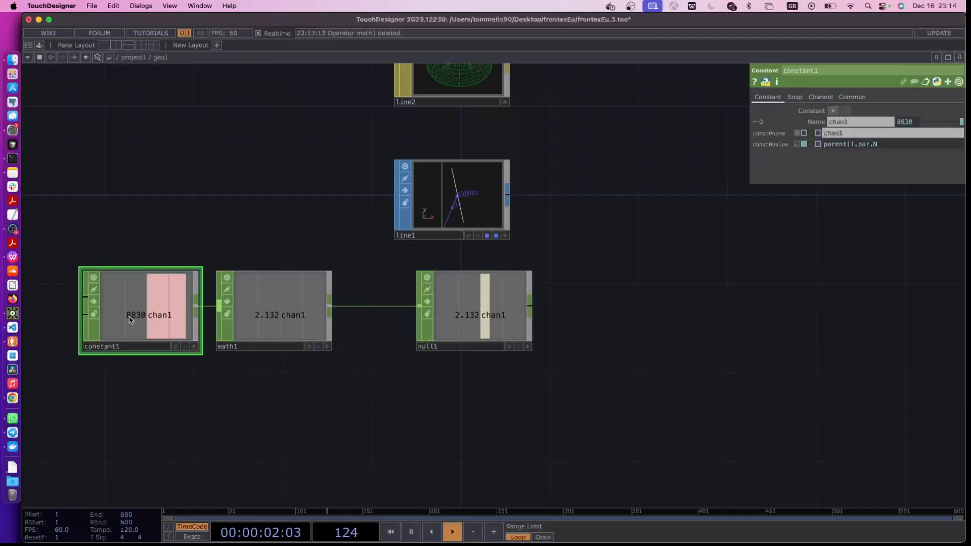
{"action": "scroll", "coordinate": [580, 336], "scroll_direction": "up", "scroll_amount": 5}
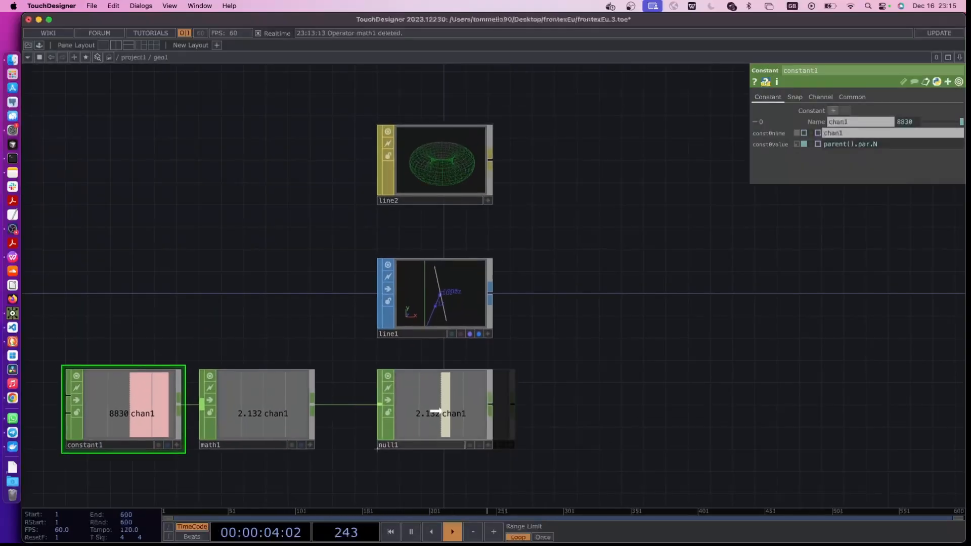
{"action": "left_click_drag", "start_coordinate": [446, 180], "coordinate": [446, 203]}
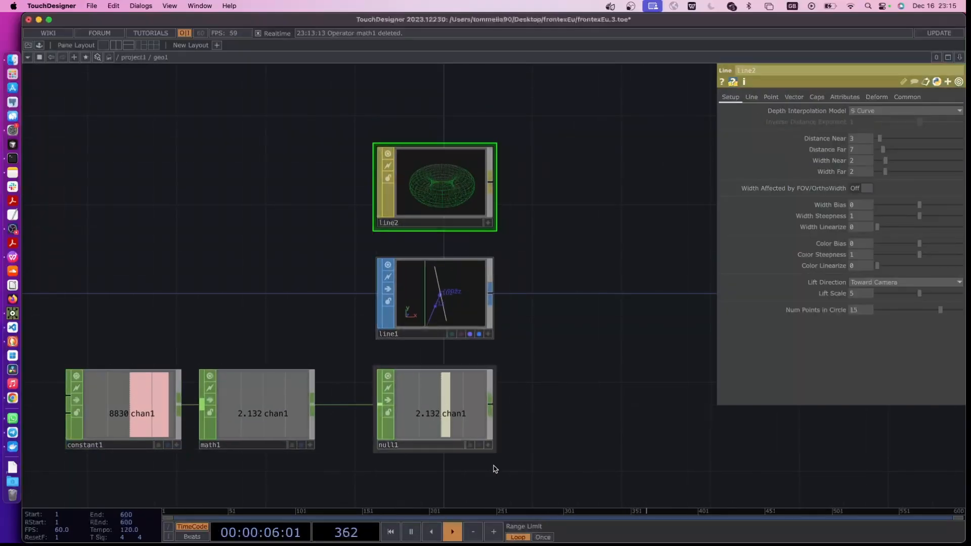
Make null1's viewer active and reference its chan1 channel in line2's Width Near parameter
{"action": "left_click", "coordinate": [489, 445]}
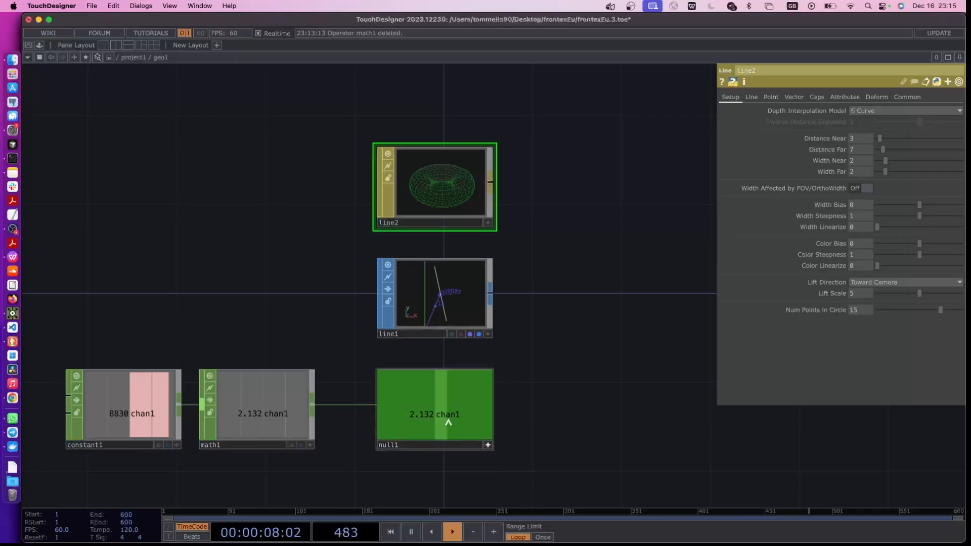
{"action": "left_click_drag", "start_coordinate": [446, 420], "coordinate": [778, 224]}
{"action": "left_click_drag", "start_coordinate": [830, 164], "coordinate": [838, 163]}
{"action": "left_click", "coordinate": [843, 159]}
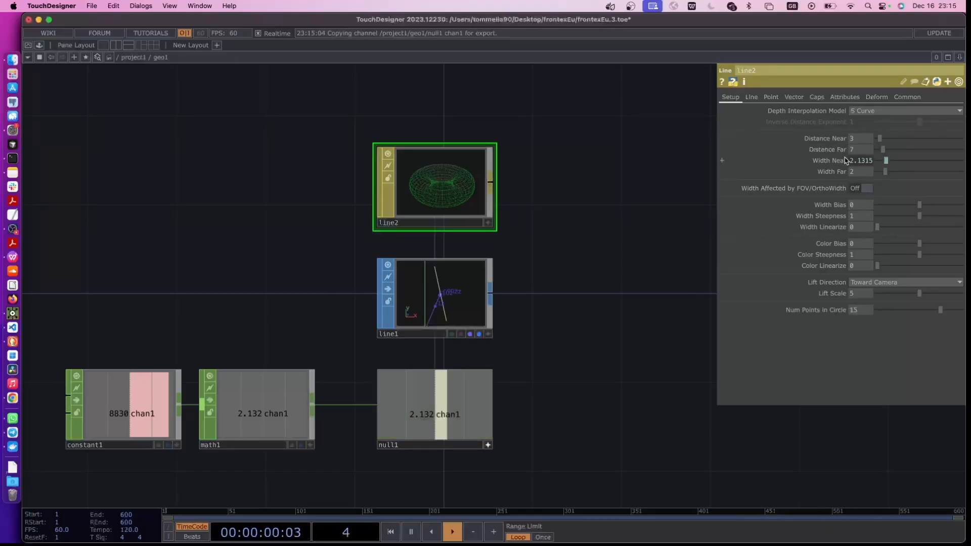
{"action": "left_click_drag", "start_coordinate": [591, 290], "coordinate": [560, 294]}
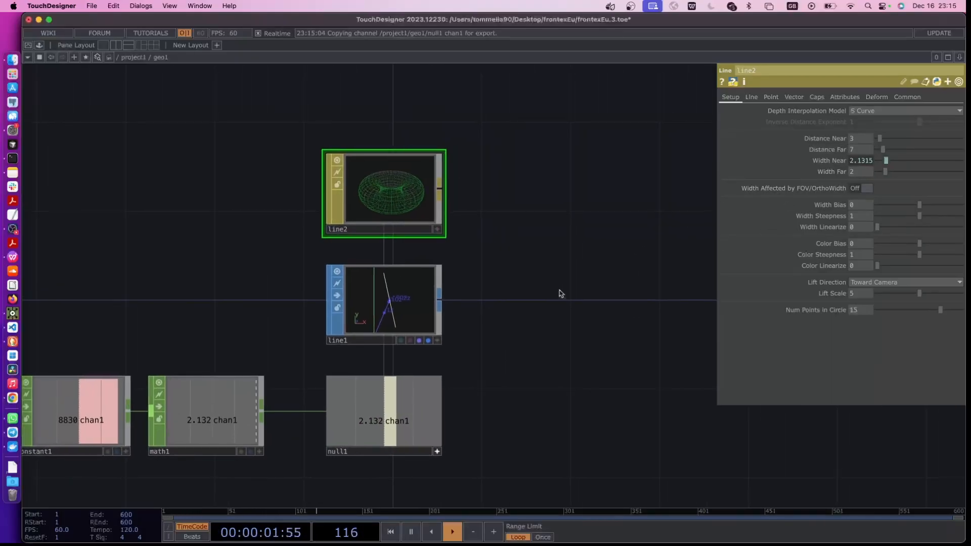
Return to project1 and recreate all operators of replicator3 from the updated geo1, then view the map
{"action": "key", "text": "u"}
{"action": "scroll", "coordinate": [265, 405], "scroll_direction": "down", "scroll_amount": 6}
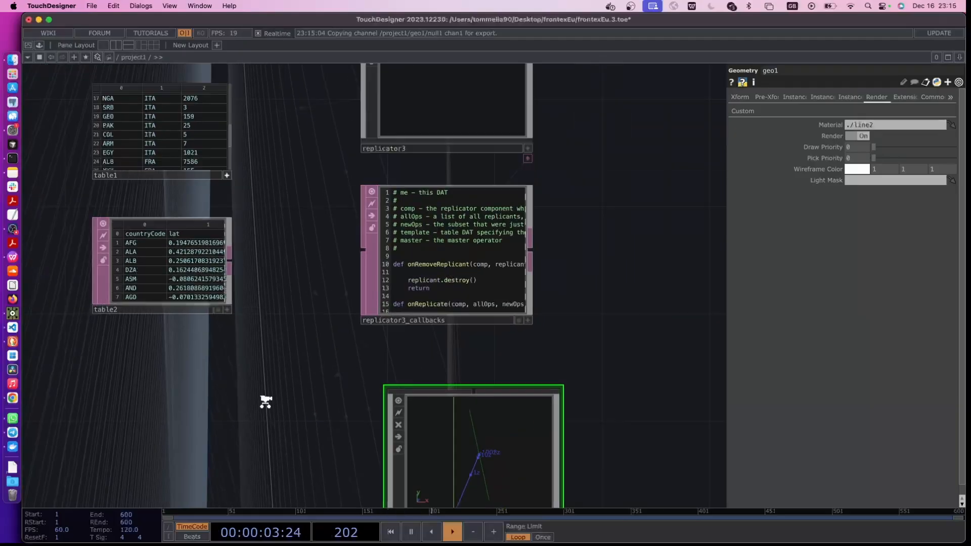
{"action": "left_click", "coordinate": [340, 242]}
{"action": "left_click", "coordinate": [854, 299]}
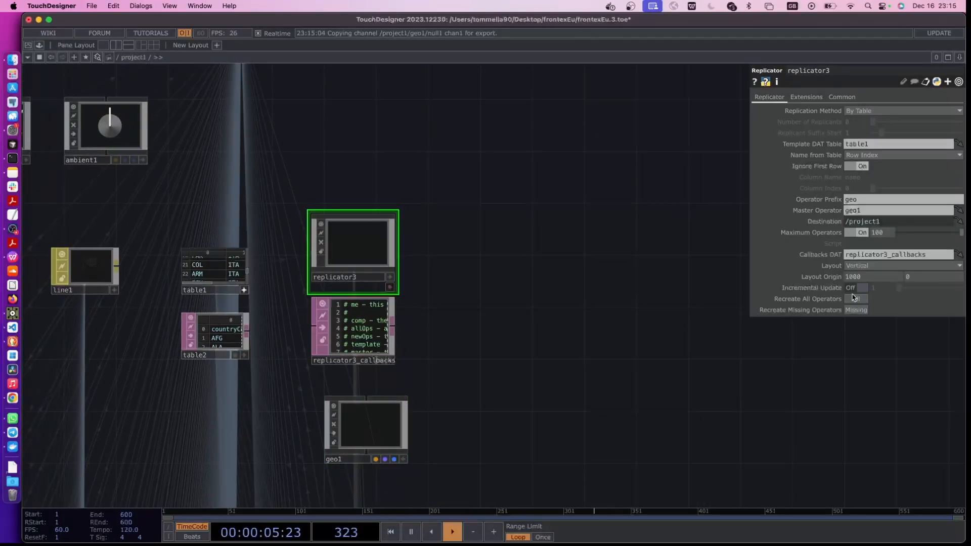
{"action": "left_click_drag", "start_coordinate": [451, 322], "coordinate": [388, 473]}
{"action": "left_click_drag", "start_coordinate": [454, 319], "coordinate": [459, 370]}
{"action": "left_click", "coordinate": [371, 247]}
{"action": "left_click_drag", "start_coordinate": [538, 322], "coordinate": [448, 323]}
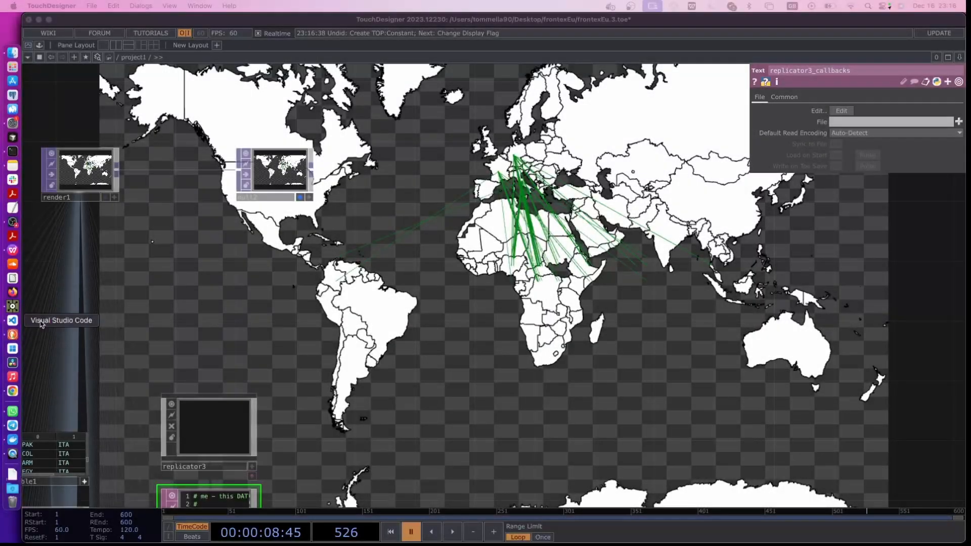
Move null2 farther away from render1 to make room between them
{"action": "left_click_drag", "start_coordinate": [129, 274], "coordinate": [225, 339]}
{"action": "left_click_drag", "start_coordinate": [376, 238], "coordinate": [616, 237]}
{"action": "left_click_drag", "start_coordinate": [167, 251], "coordinate": [301, 251]}
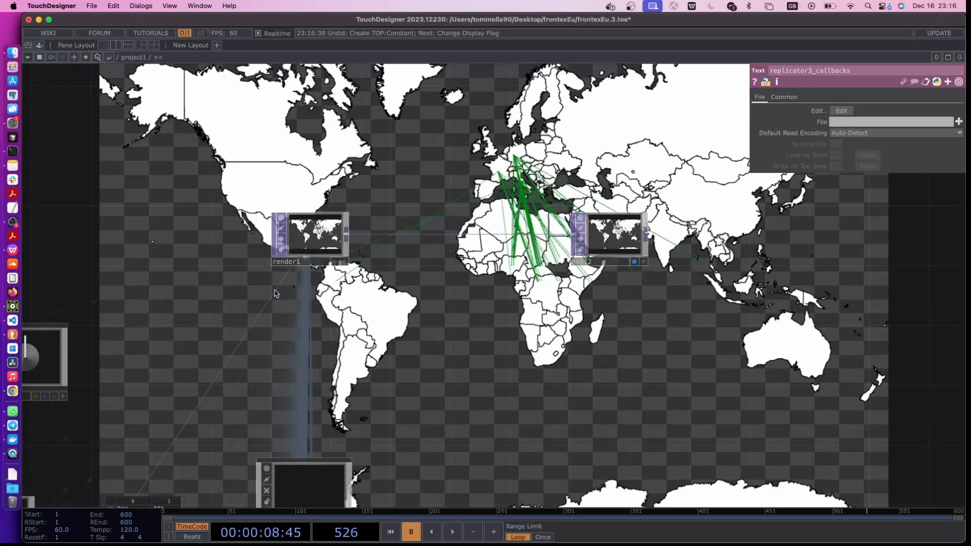
Add a Constant TOP directly below render1
{"action": "key", "text": "Tab"}
{"action": "type", "text": "co"}
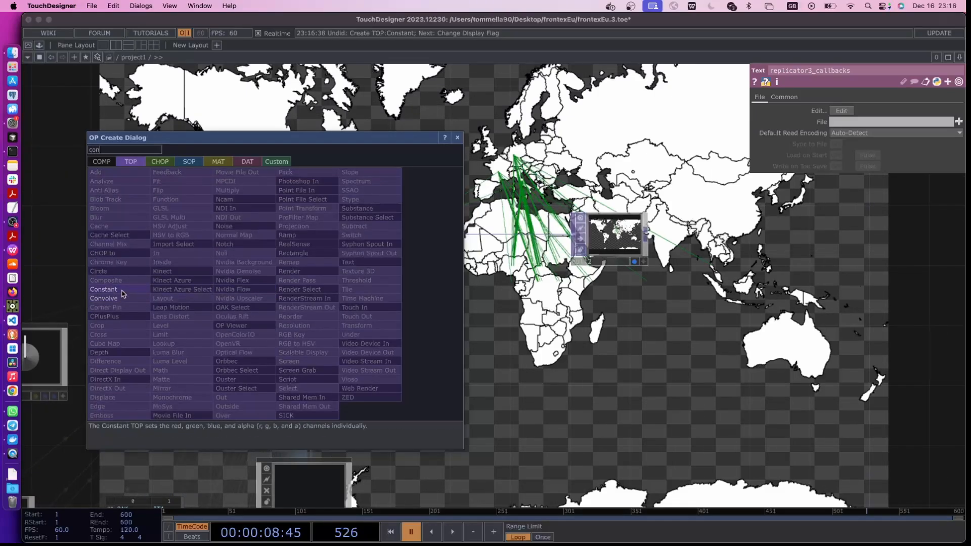
{"action": "left_click", "coordinate": [106, 289]}
{"action": "left_click", "coordinate": [333, 288]}
Insert a Composite TOP between render1 and null2 and connect constant2 as its second input
{"action": "right_click", "coordinate": [378, 237]}
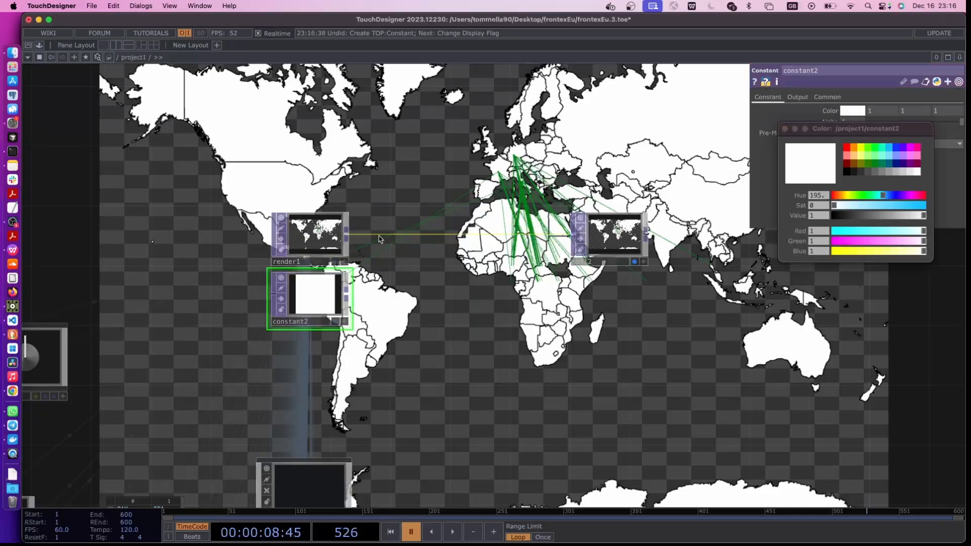
{"action": "left_click", "coordinate": [398, 226]}
{"action": "type", "text": "compo"}
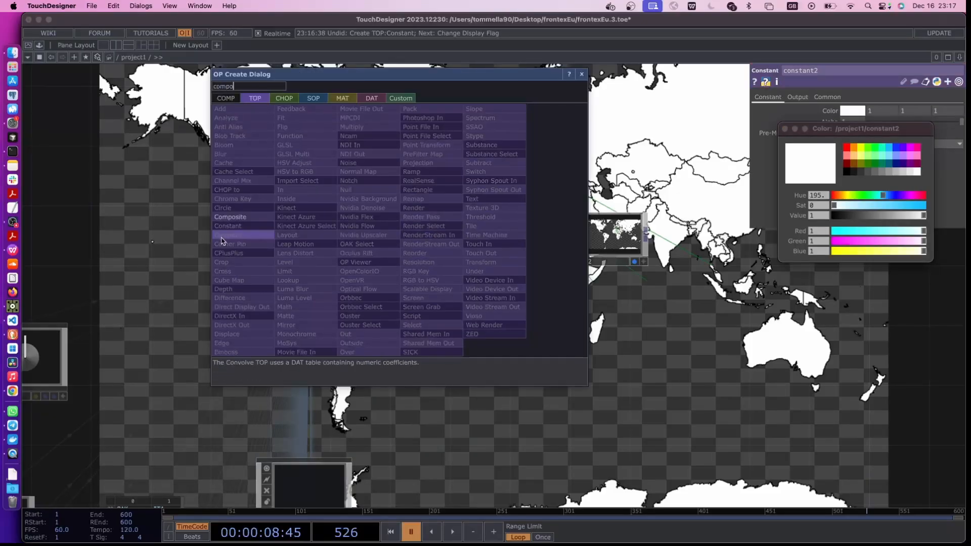
{"action": "left_click", "coordinate": [234, 217]}
{"action": "left_click", "coordinate": [419, 269]}
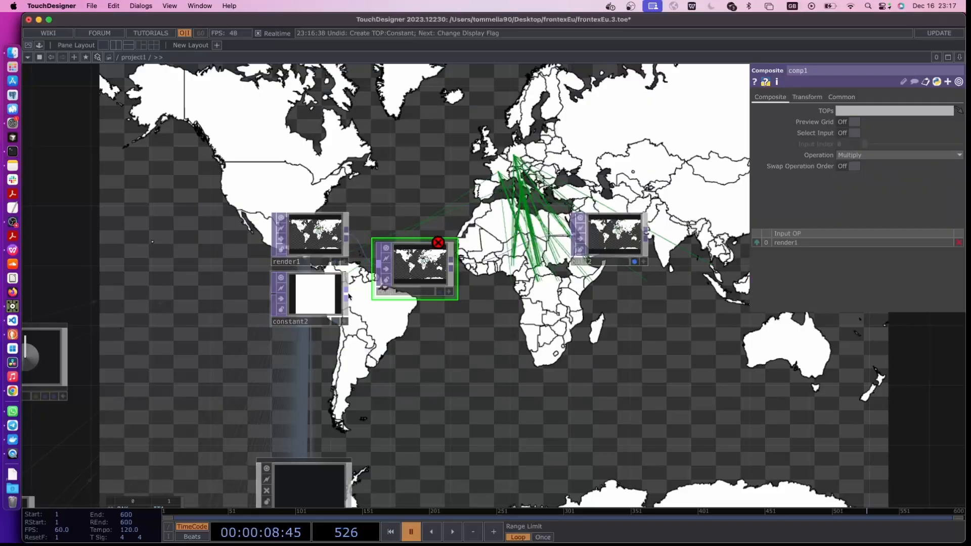
{"action": "left_click_drag", "start_coordinate": [346, 293], "coordinate": [378, 264]}
Close the color picker and set constant2's resolution to 1280 x 720
{"action": "left_click", "coordinate": [319, 293]}
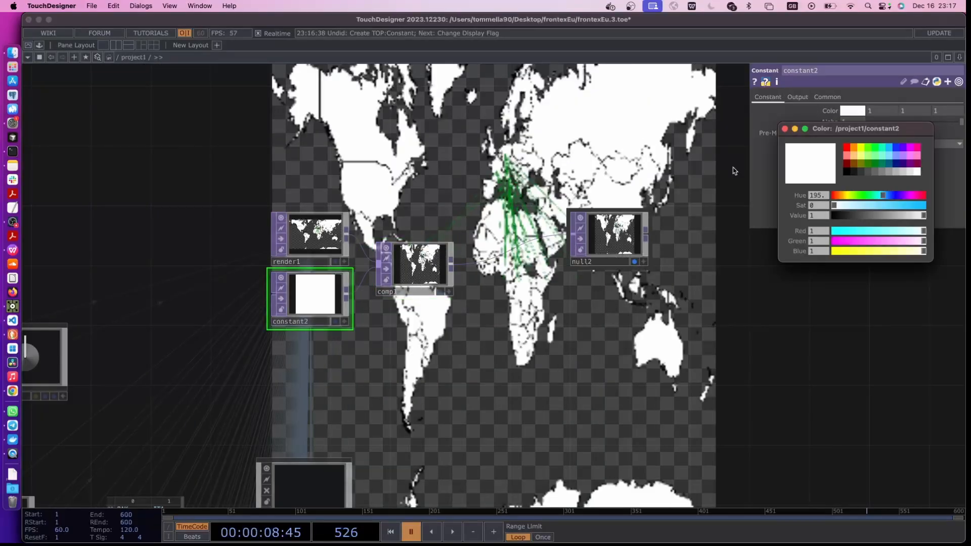
{"action": "left_click", "coordinate": [785, 129]}
{"action": "left_click", "coordinate": [827, 97]}
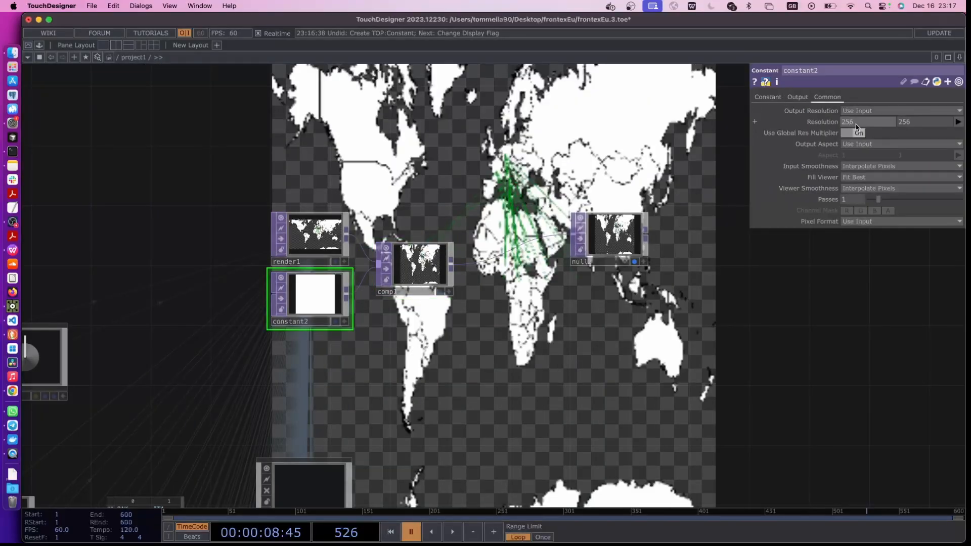
{"action": "left_click", "coordinate": [958, 122]}
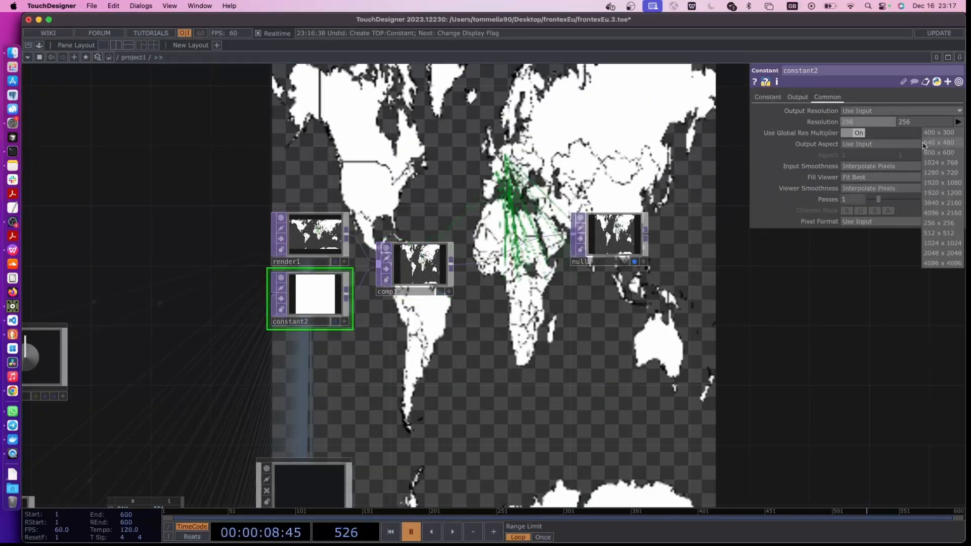
{"action": "left_click", "coordinate": [941, 172]}
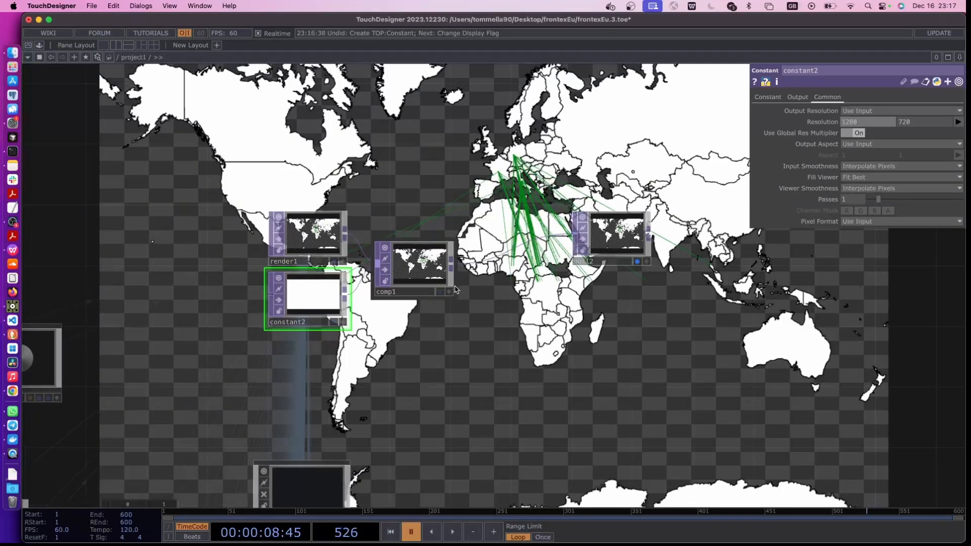
Set comp1's Operation to Over
{"action": "scroll", "coordinate": [446, 284], "scroll_direction": "up", "scroll_amount": 2}
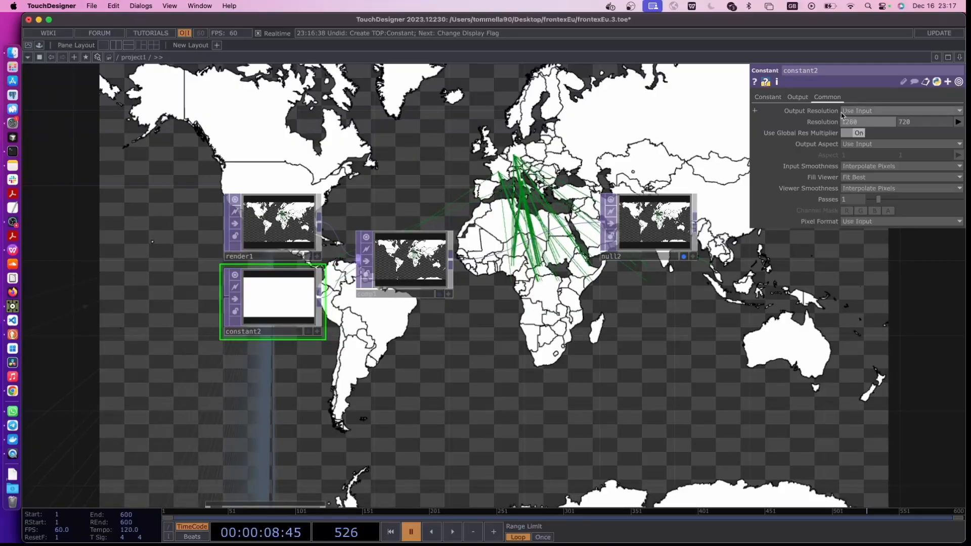
{"action": "left_click", "coordinate": [407, 257]}
{"action": "left_click", "coordinate": [868, 155]}
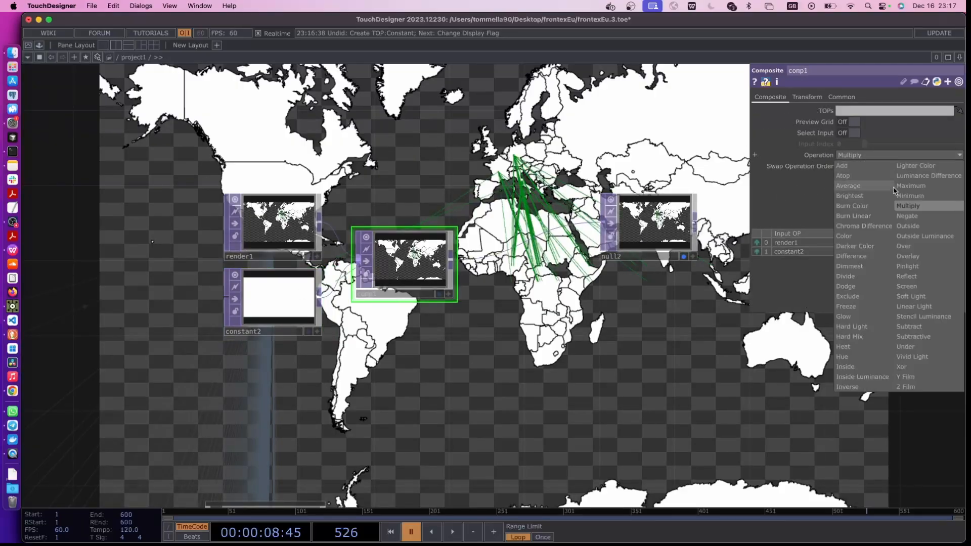
{"action": "left_click", "coordinate": [898, 247]}
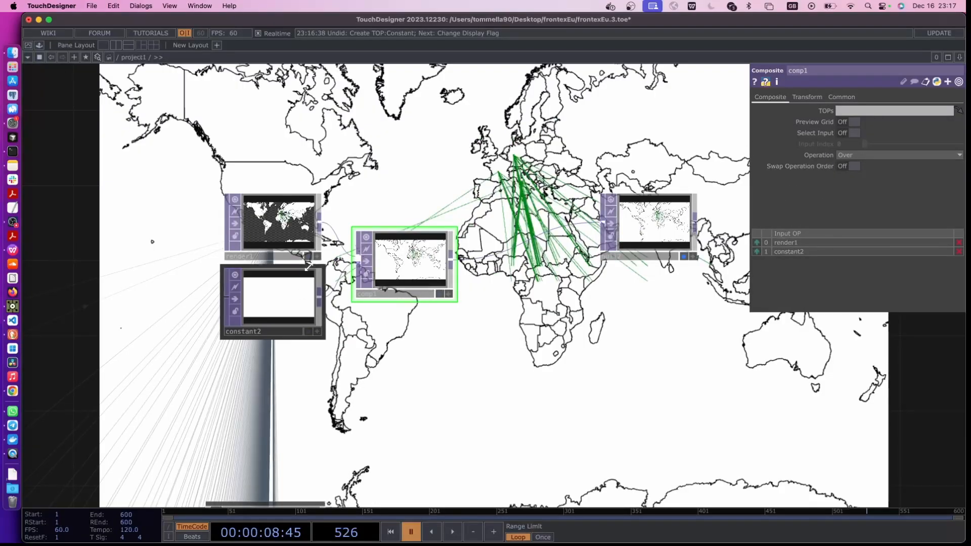
Set constant2's color to light blue (0.49883, 0.86666, 1) as the map's ocean background
{"action": "left_click", "coordinate": [283, 300]}
{"action": "left_click", "coordinate": [767, 97]}
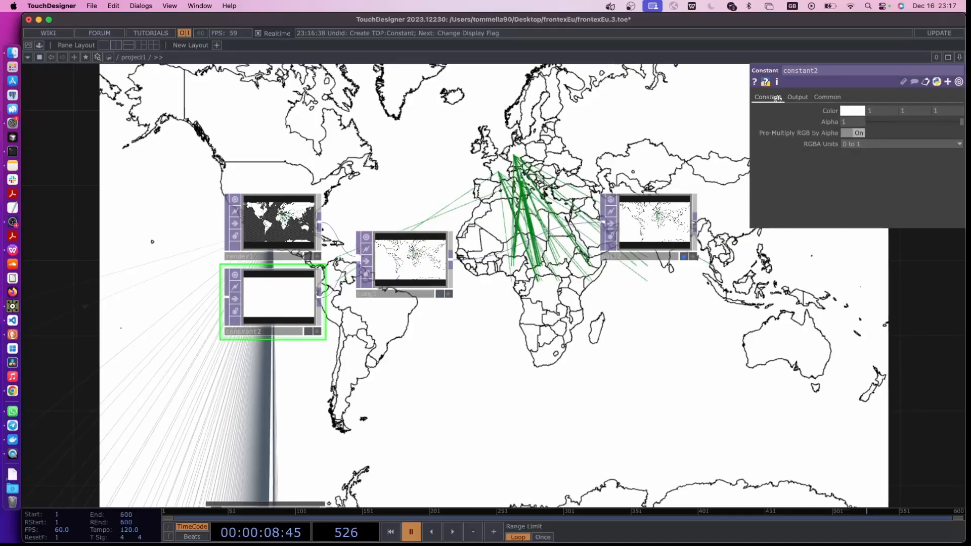
{"action": "left_click", "coordinate": [852, 111]}
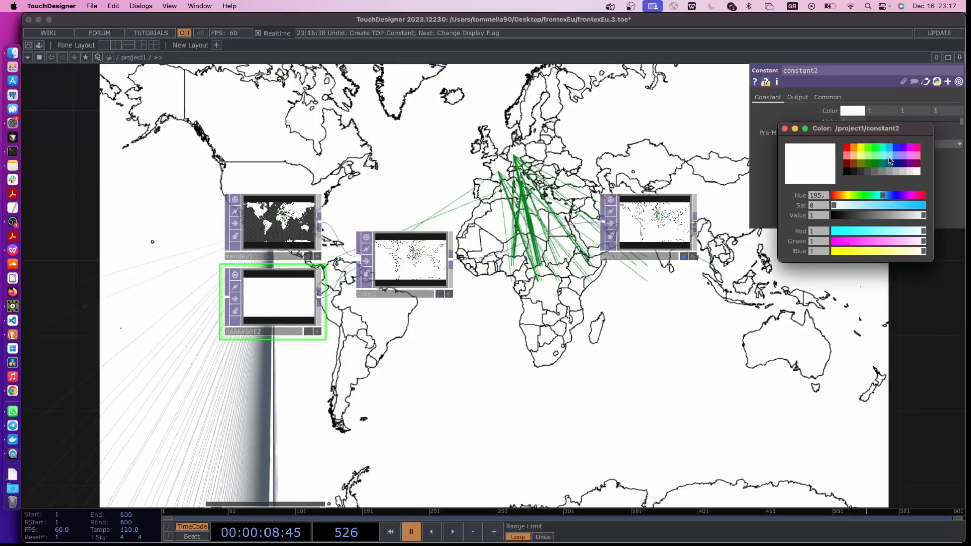
{"action": "left_click", "coordinate": [889, 160]}
{"action": "scroll", "coordinate": [560, 411], "scroll_direction": "up", "scroll_amount": 5}
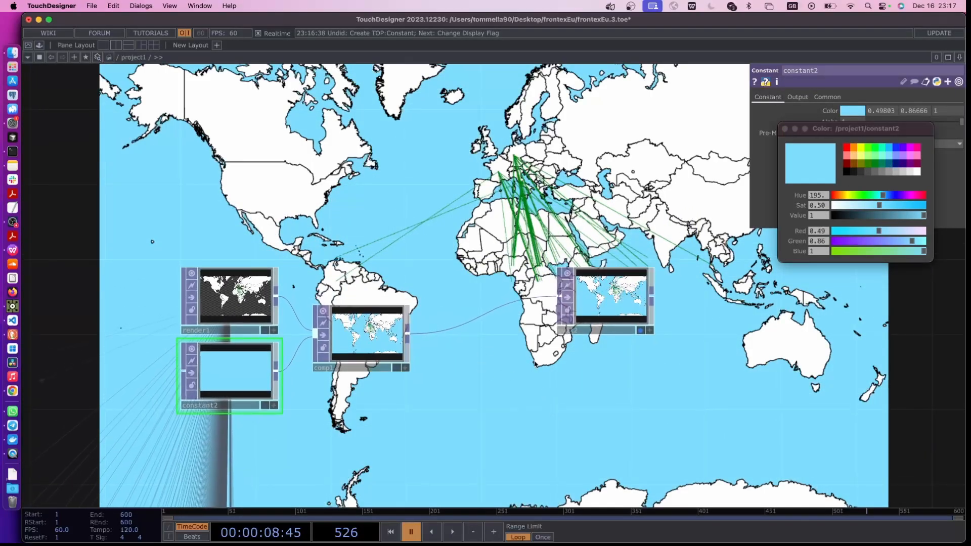
{"action": "left_click_drag", "start_coordinate": [510, 362], "coordinate": [530, 376]}
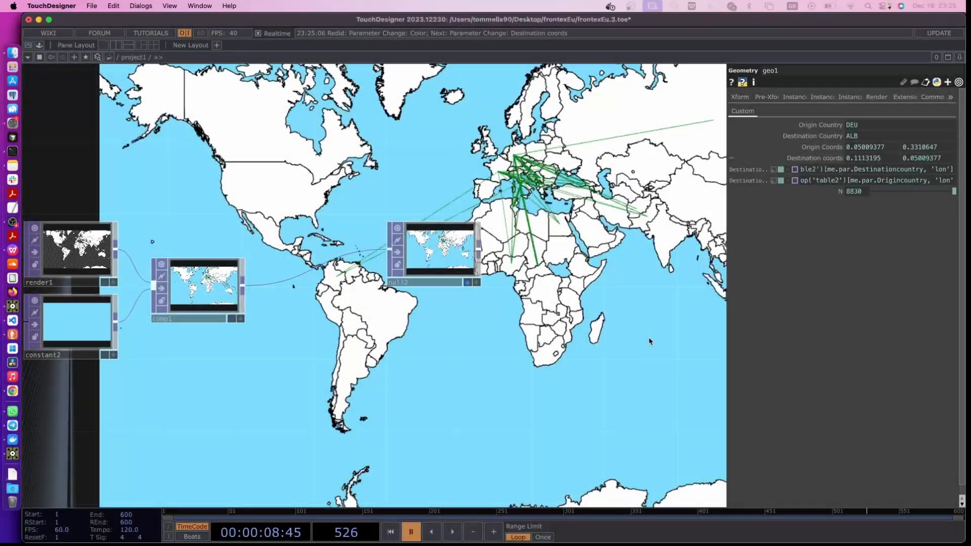
{"action": "left_click_drag", "start_coordinate": [650, 341], "coordinate": [574, 390]}
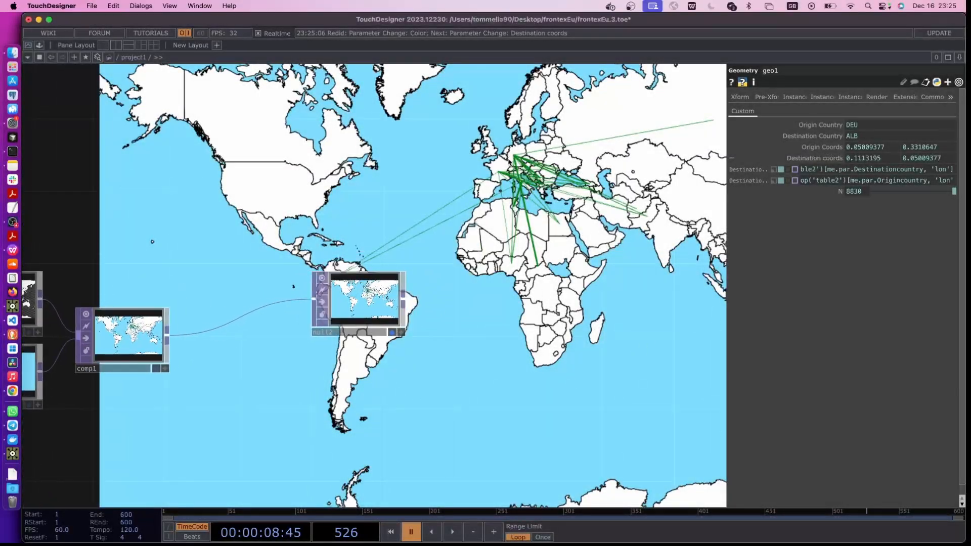
Change geo1's second Destination coords expression to op('table2')[me.par.Destinationcountry, 'lat']
{"action": "left_click_drag", "start_coordinate": [303, 435], "coordinate": [491, 160]}
{"action": "left_click_drag", "start_coordinate": [333, 504], "coordinate": [456, 191]}
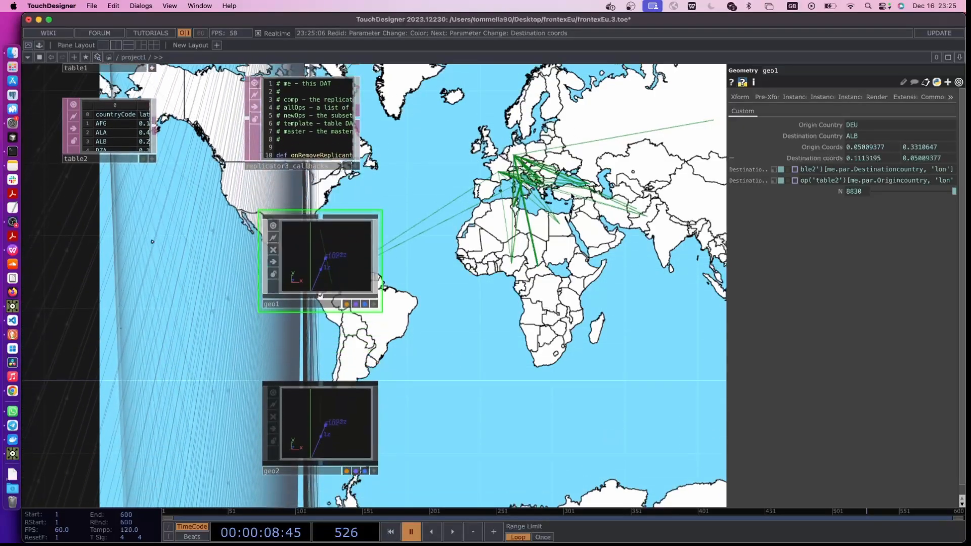
{"action": "left_click_drag", "start_coordinate": [725, 230], "coordinate": [546, 232]}
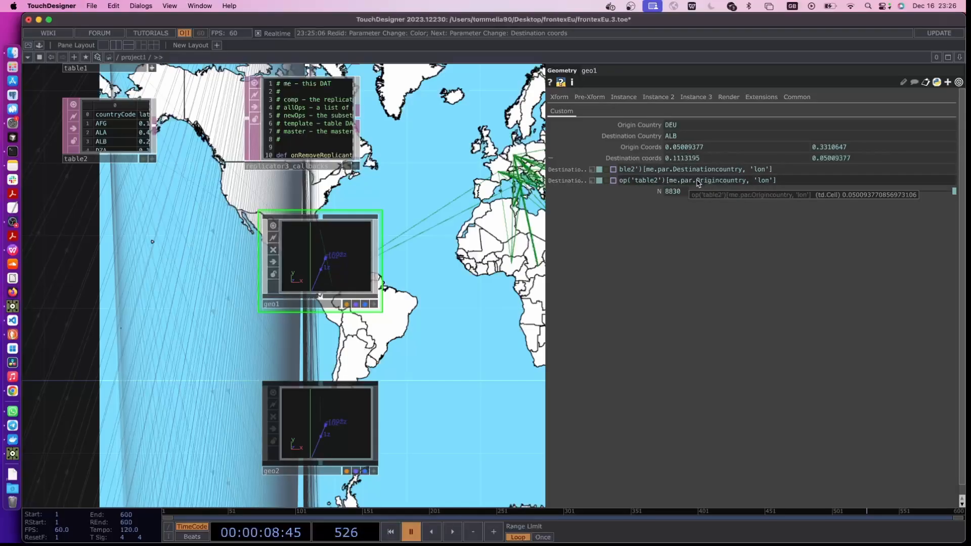
{"action": "left_click_drag", "start_coordinate": [696, 181], "coordinate": [710, 183]}
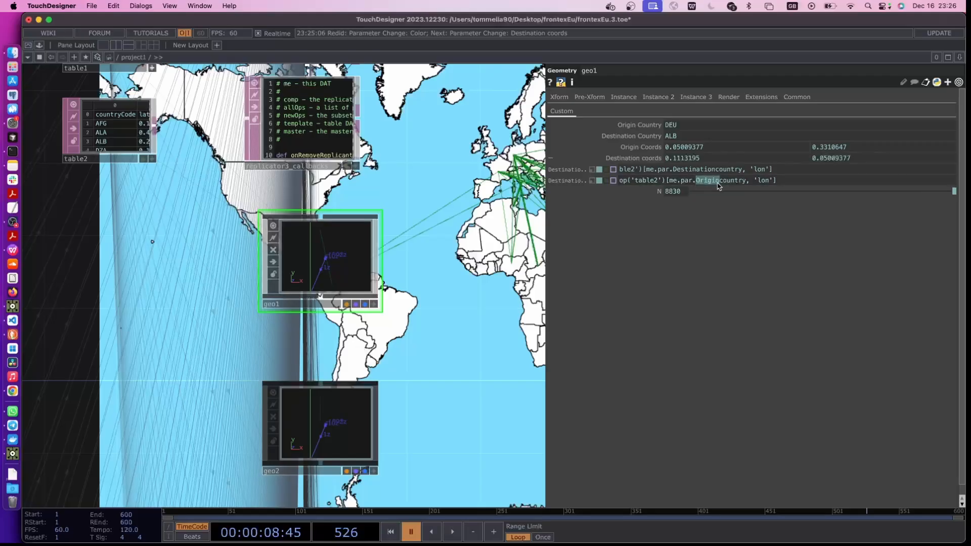
{"action": "type", "text": "Destination"}
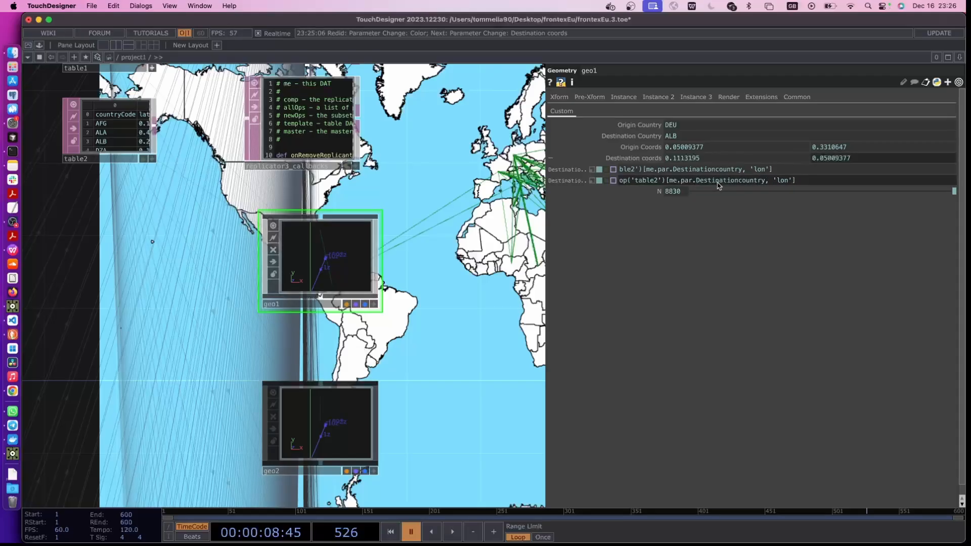
{"action": "left_click", "coordinate": [772, 205]}
{"action": "left_click", "coordinate": [792, 182]}
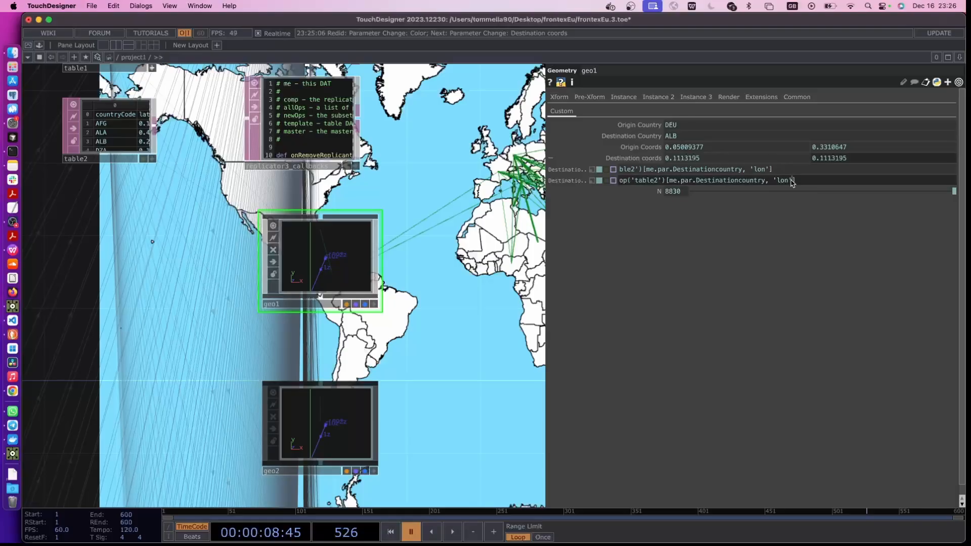
{"action": "left_click", "coordinate": [469, 217]}
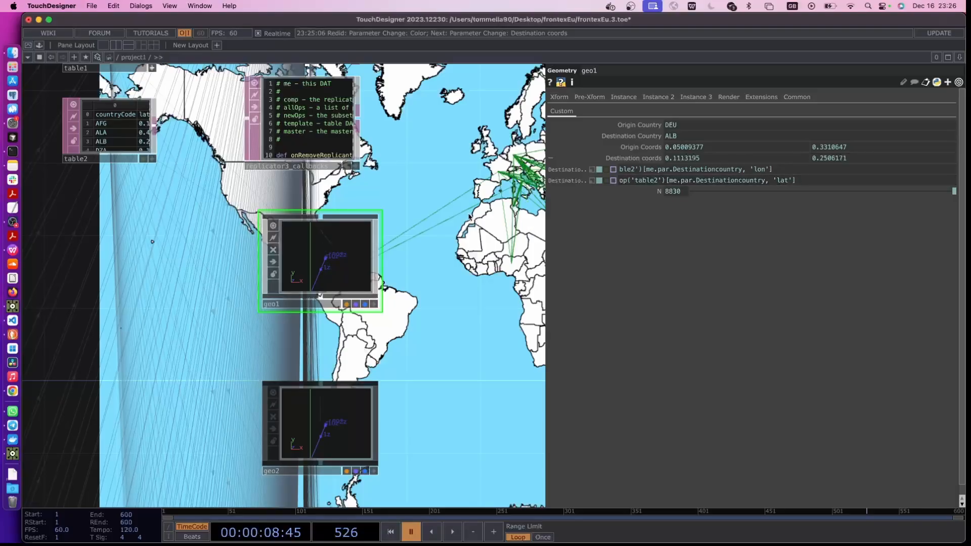
Recreate all of replicator3's operators from the corrected geo1 master
{"action": "left_click_drag", "start_coordinate": [409, 290], "coordinate": [368, 457]}
{"action": "left_click", "coordinate": [292, 188]}
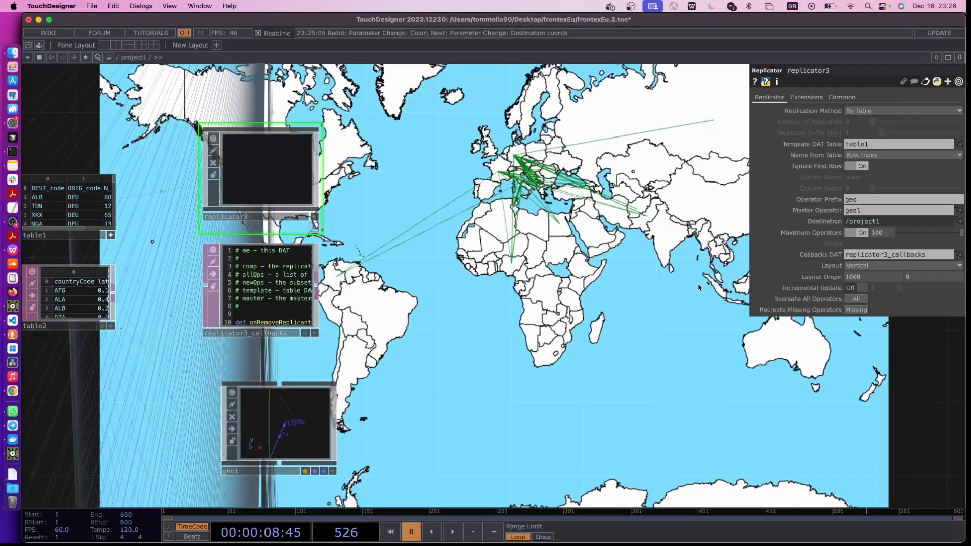
{"action": "left_click", "coordinate": [854, 300]}
{"action": "left_click_drag", "start_coordinate": [496, 281], "coordinate": [479, 322]}
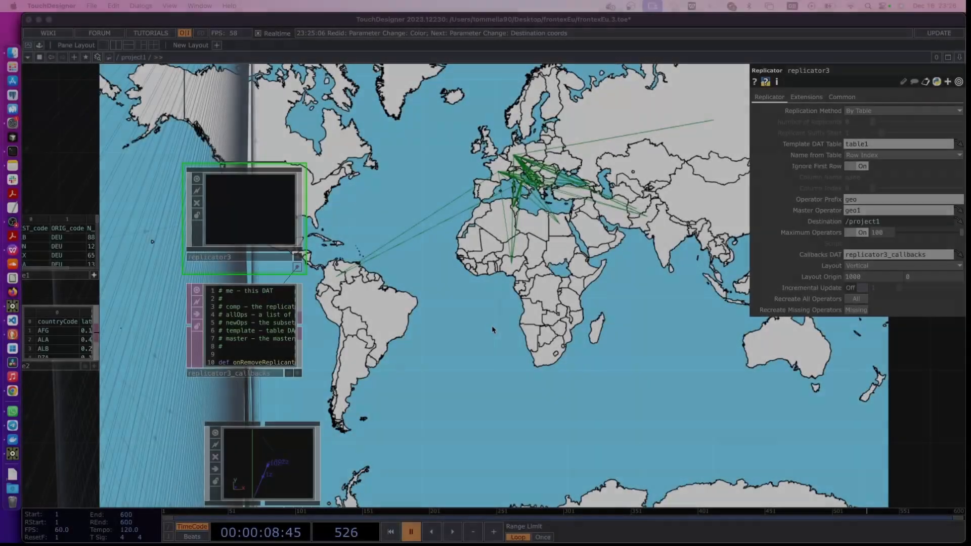
Set cam1's Ortho Width to 0.96 and its Translate Y to 0.23 to frame Europe and its surroundings
{"action": "scroll", "coordinate": [501, 332], "scroll_direction": "down", "scroll_amount": 5}
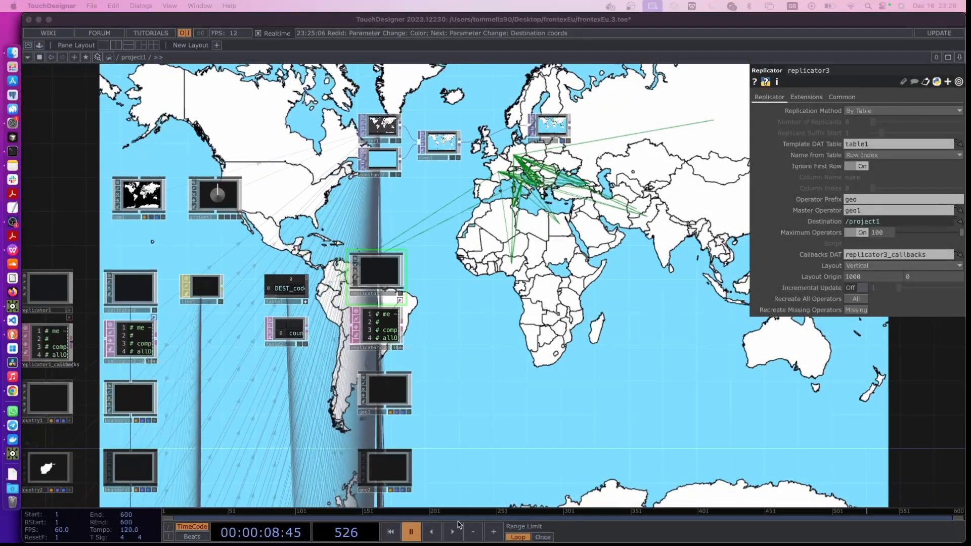
{"action": "left_click", "coordinate": [157, 209]}
{"action": "left_click", "coordinate": [157, 209]}
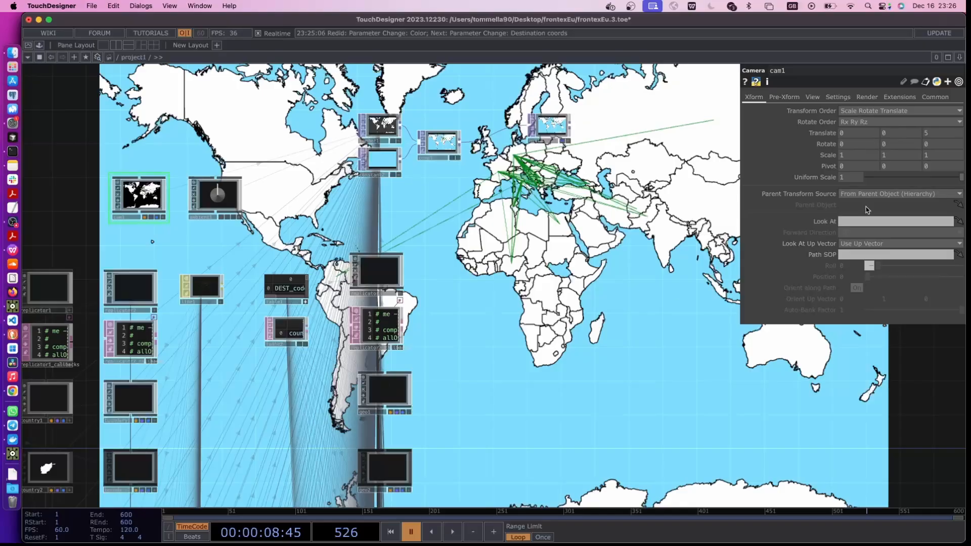
{"action": "left_click", "coordinate": [813, 97]}
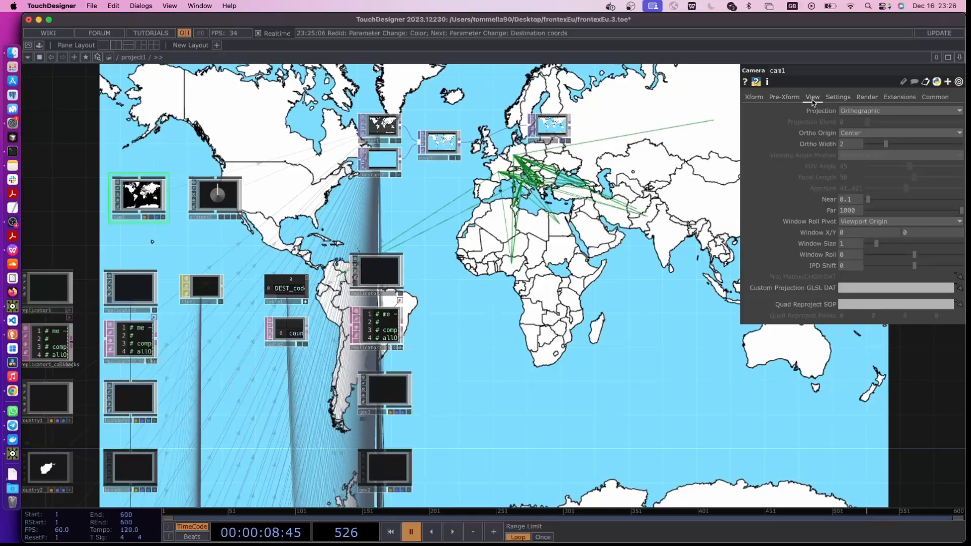
{"action": "left_click_drag", "start_coordinate": [883, 143], "coordinate": [877, 143]}
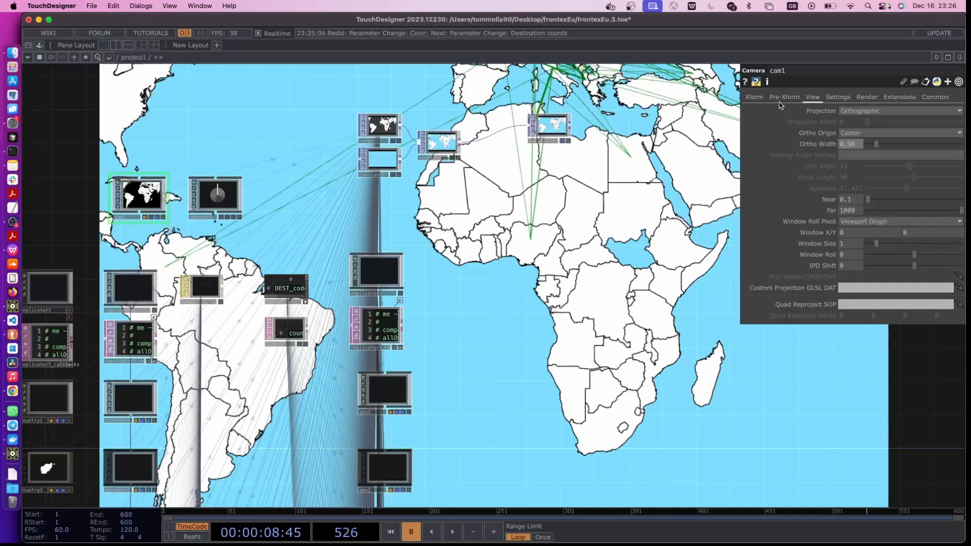
{"action": "left_click", "coordinate": [753, 97]}
{"action": "mouse_move", "coordinate": [888, 134]}
{"action": "middle_mouse_down"}
{"action": "mouse_move", "coordinate": [892, 146]}
{"action": "mouse_move", "coordinate": [935, 146]}
{"action": "mouse_move", "coordinate": [880, 119]}
{"action": "middle_mouse_up"}
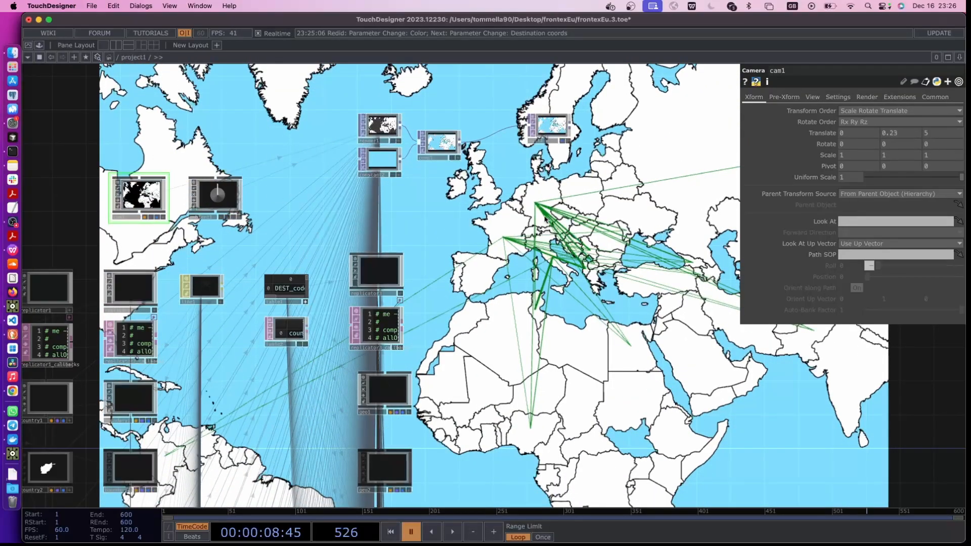
{"action": "key", "text": "p"}
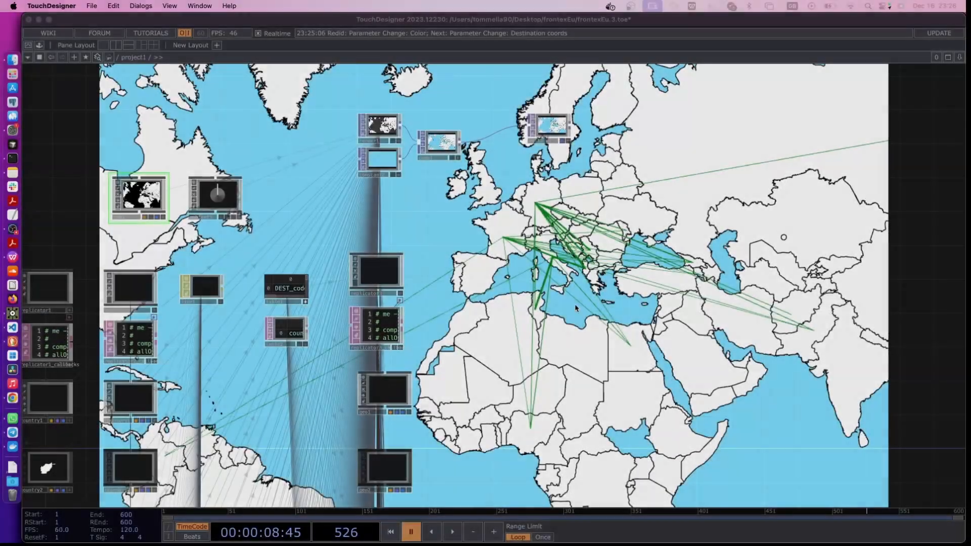
Move null2 farther away from comp1 to make room for more operators between them
{"action": "scroll", "coordinate": [377, 272], "scroll_direction": "right", "scroll_amount": 3}
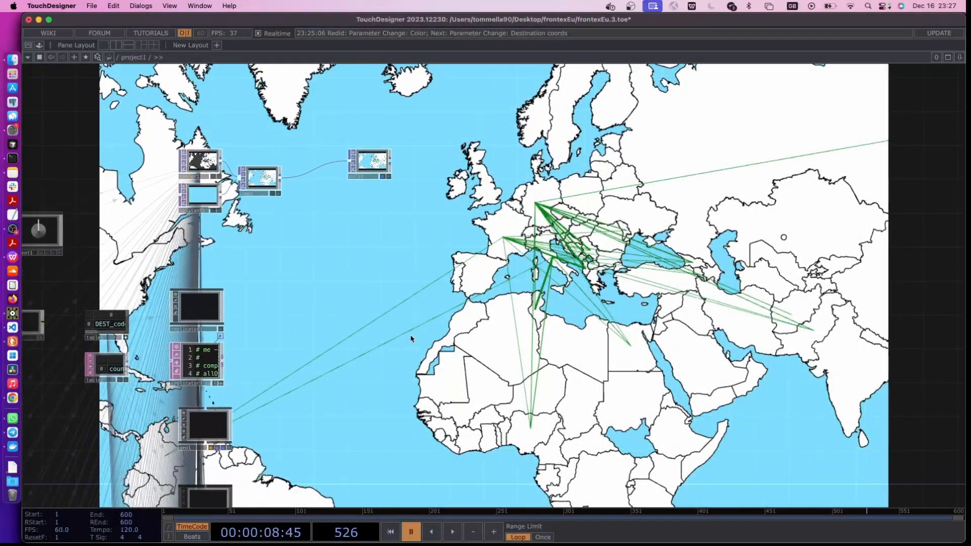
{"action": "scroll", "coordinate": [378, 272], "scroll_direction": "left", "scroll_amount": 3}
{"action": "left_click_drag", "start_coordinate": [386, 195], "coordinate": [551, 213]}
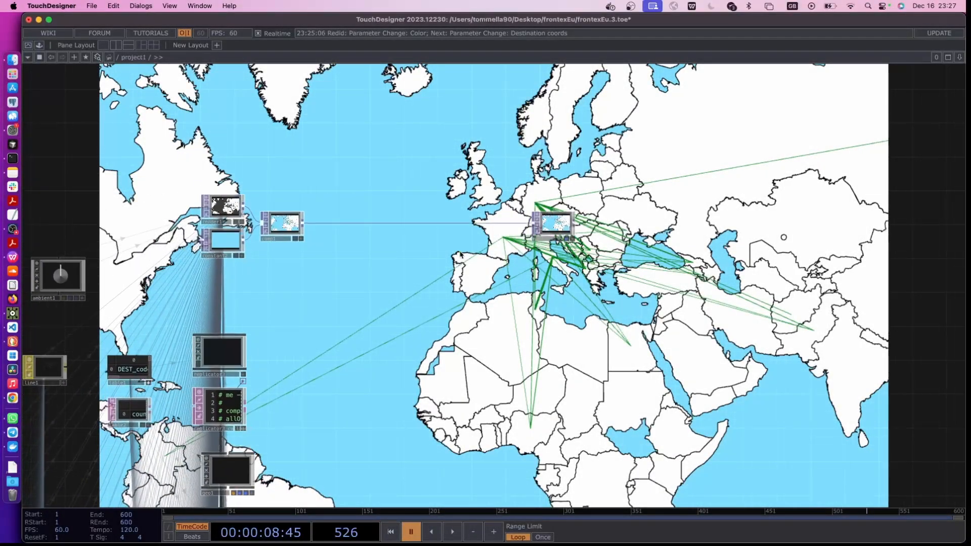
{"action": "scroll", "coordinate": [296, 278], "scroll_direction": "up", "scroll_amount": 3}
{"action": "scroll", "coordinate": [355, 312], "scroll_direction": "down", "scroll_amount": 2}
Add a Rectangle TOP below comp1 and a Text TOP beneath it
{"action": "key", "text": "Tab"}
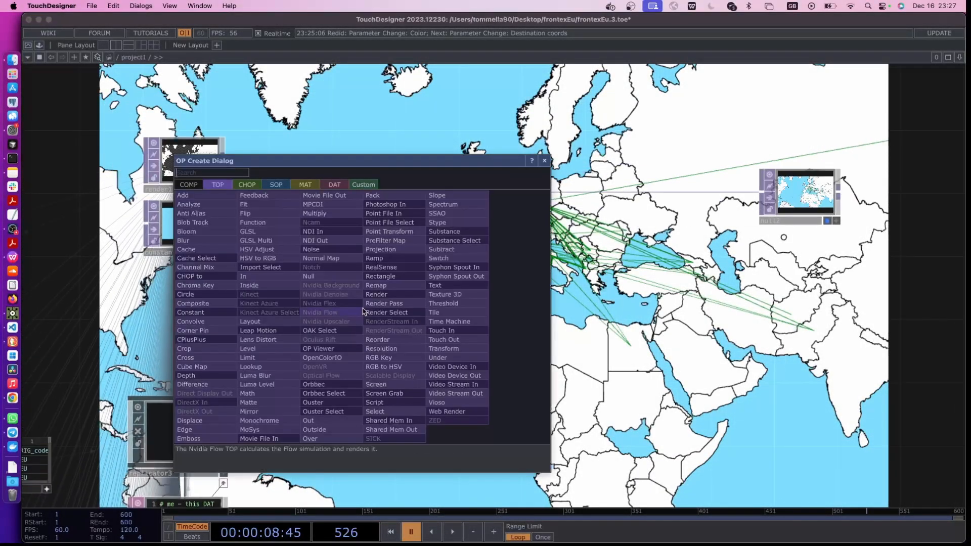
{"action": "type", "text": "rec"}
{"action": "left_click", "coordinate": [380, 276]}
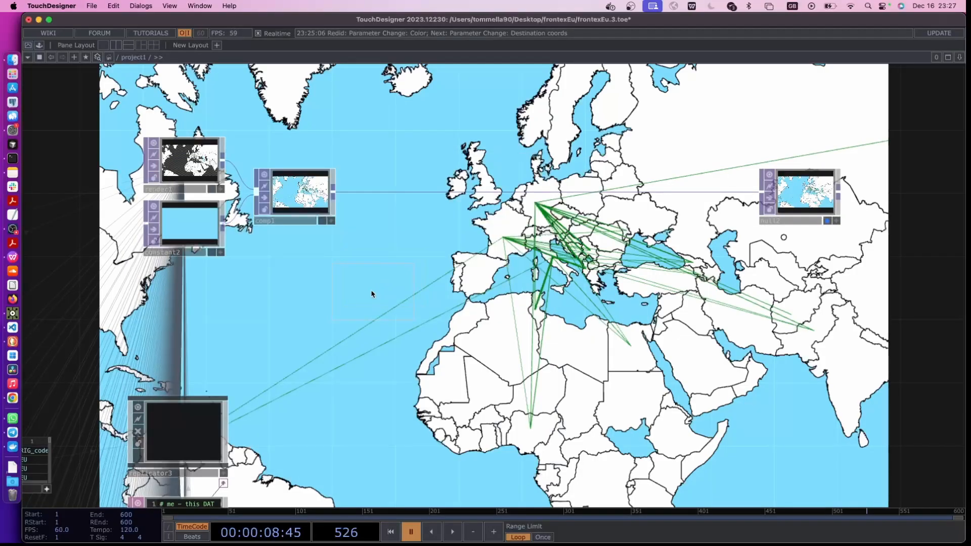
{"action": "left_click", "coordinate": [367, 296]}
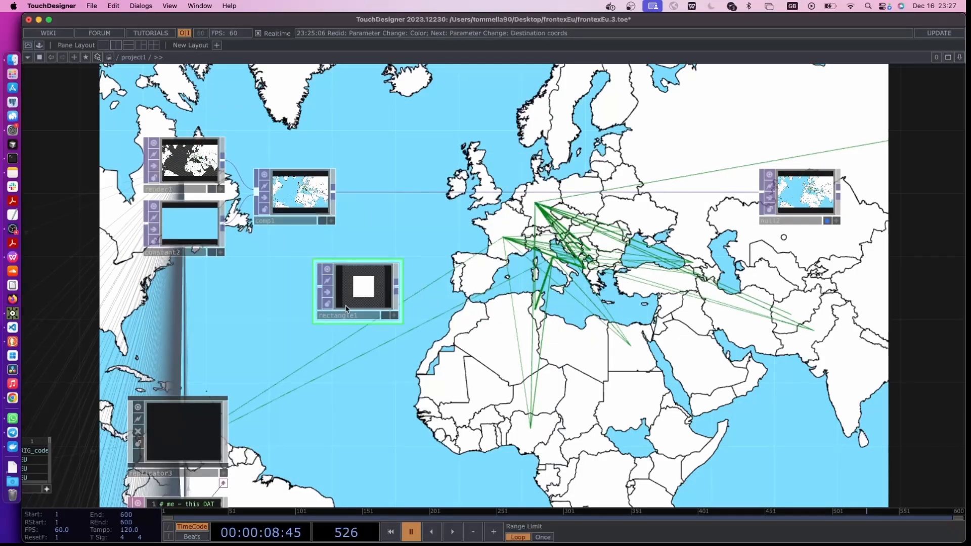
{"action": "key", "text": "p"}
{"action": "key", "text": "Tab"}
{"action": "type", "text": "te"}
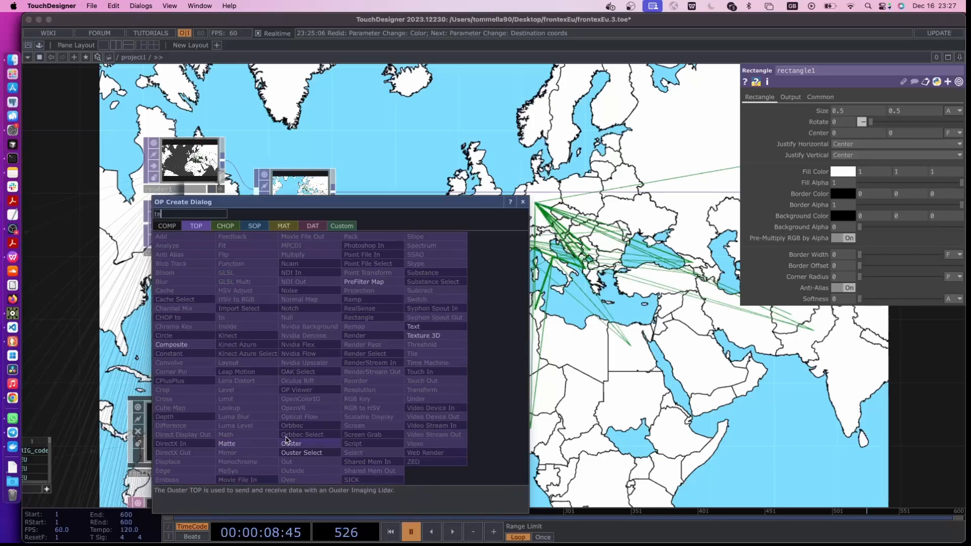
{"action": "left_click", "coordinate": [414, 327]}
{"action": "left_click", "coordinate": [361, 304]}
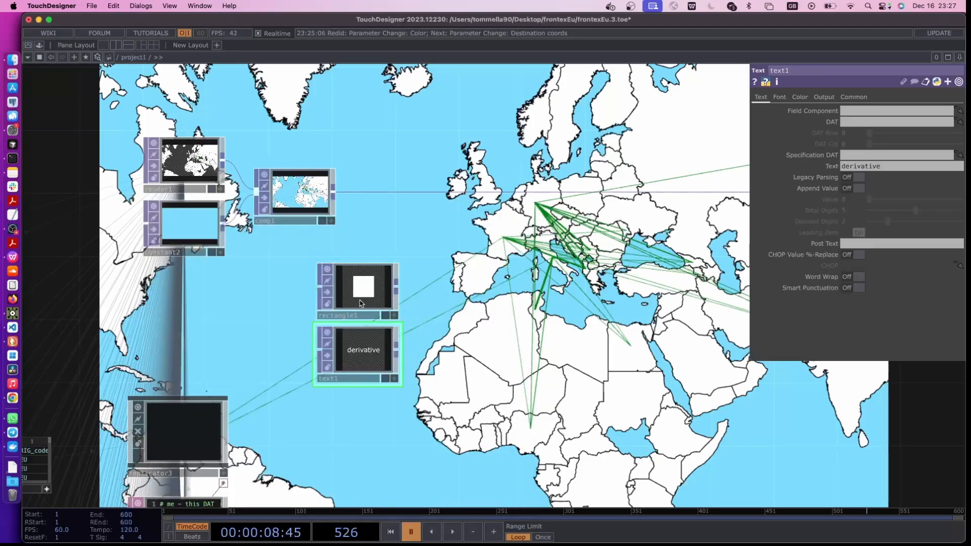
Set rectangle1's Size to 1 by 0.1
{"action": "left_click", "coordinate": [360, 304]}
{"action": "scroll", "coordinate": [361, 303], "scroll_direction": "right", "scroll_amount": 3}
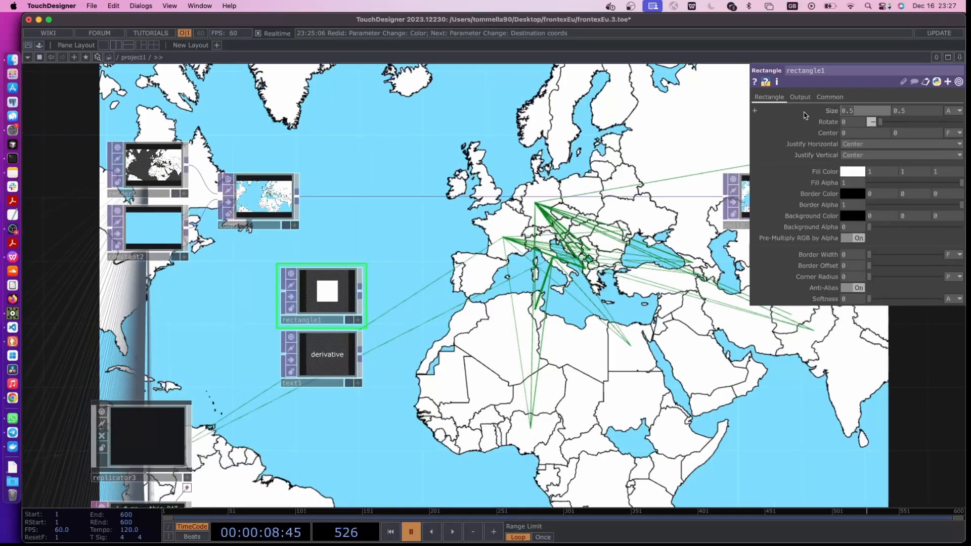
{"action": "type", "text": "1"}
{"action": "key", "text": "Return"}
{"action": "left_click", "coordinate": [905, 113]}
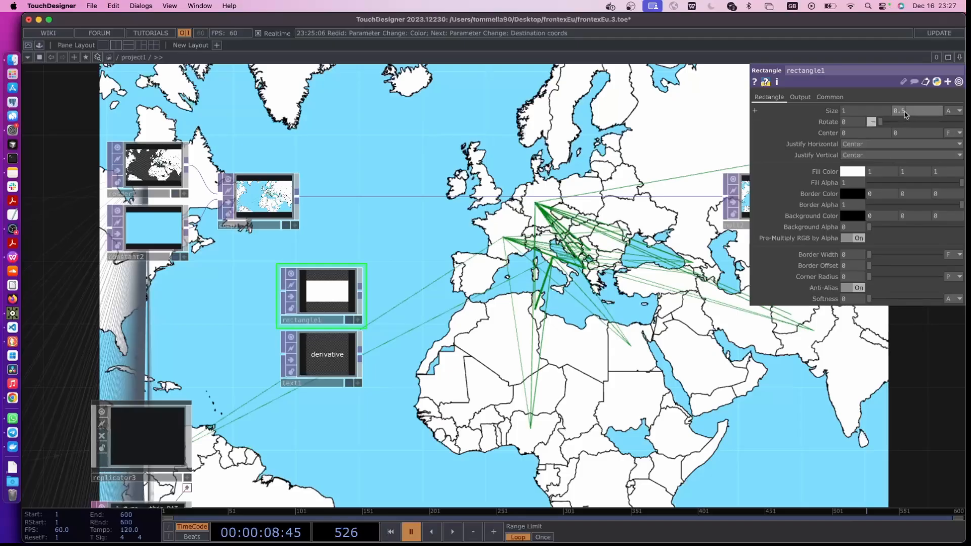
{"action": "type", "text": ".1"}
{"action": "key", "text": "Return"}
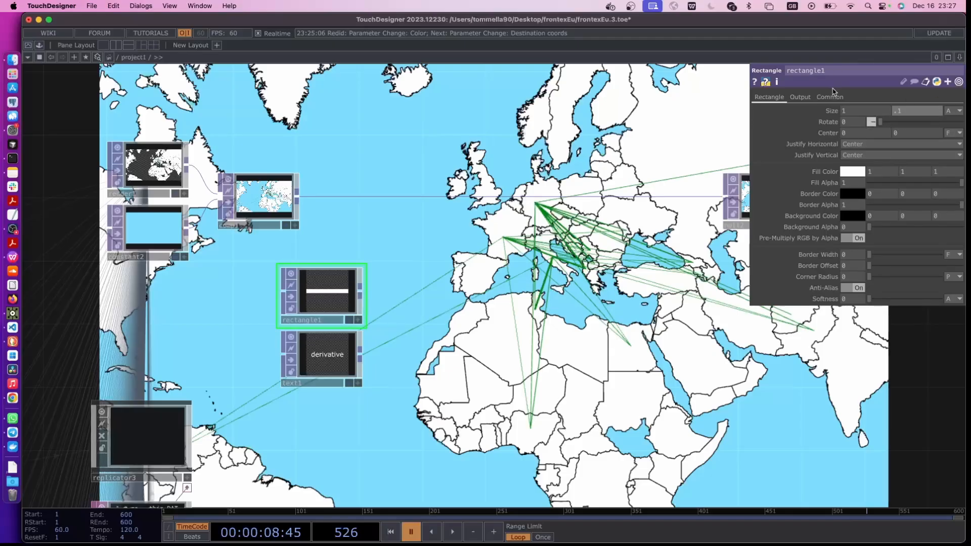
Set rectangle1's resolution to 1280 x 720 and its vertical Size to 0.05
{"action": "left_click", "coordinate": [829, 97]}
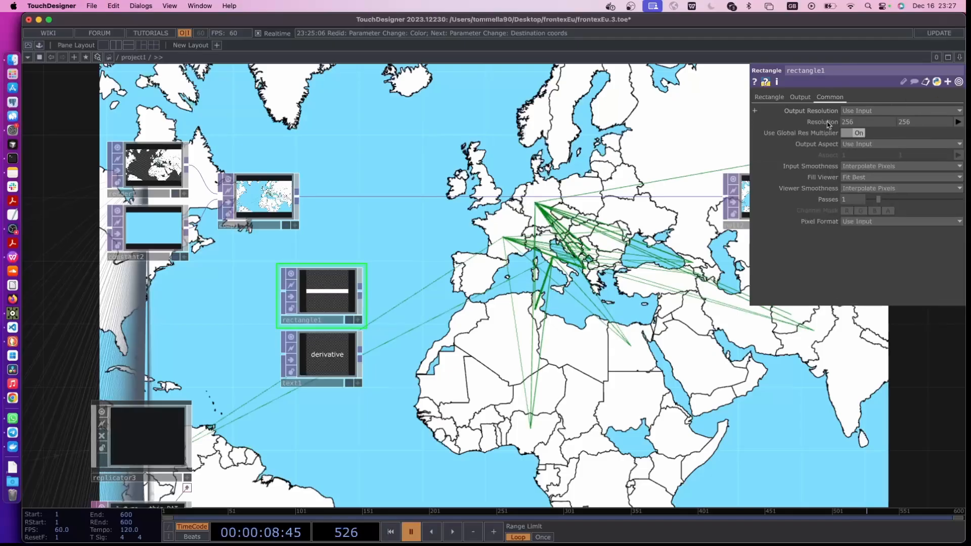
{"action": "left_click", "coordinate": [957, 122]}
{"action": "left_click", "coordinate": [933, 174]}
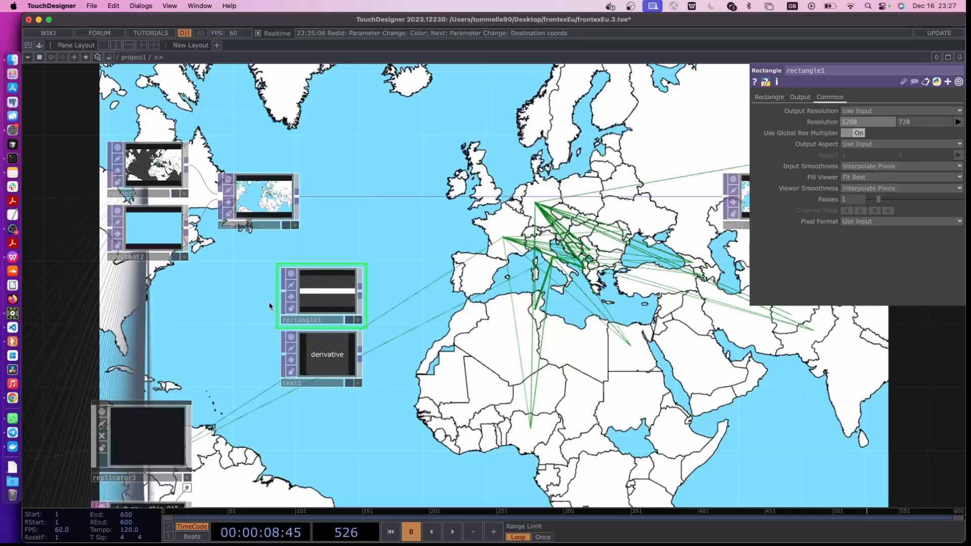
{"action": "left_click", "coordinate": [768, 96]}
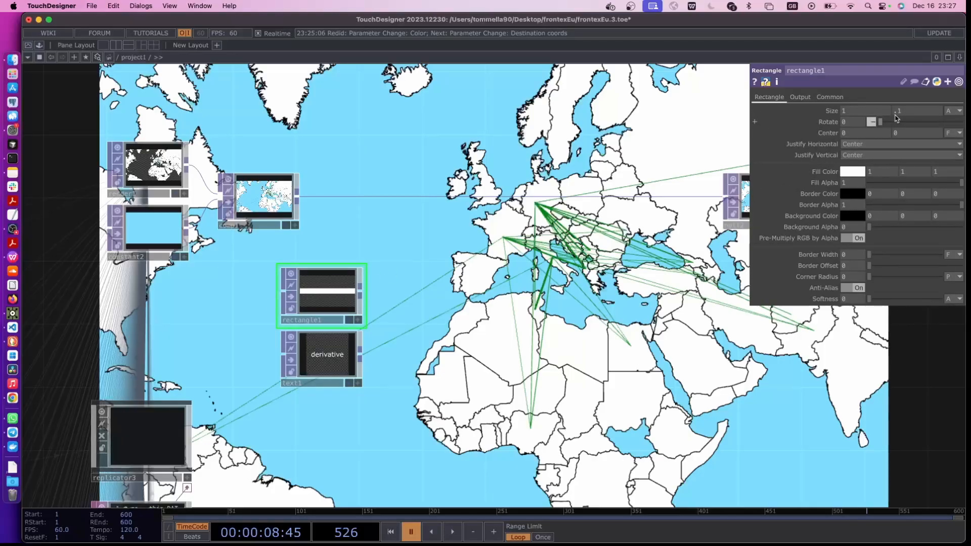
{"action": "left_click", "coordinate": [904, 116]}
{"action": "type", "text": ".05"}
{"action": "key", "text": "Return"}
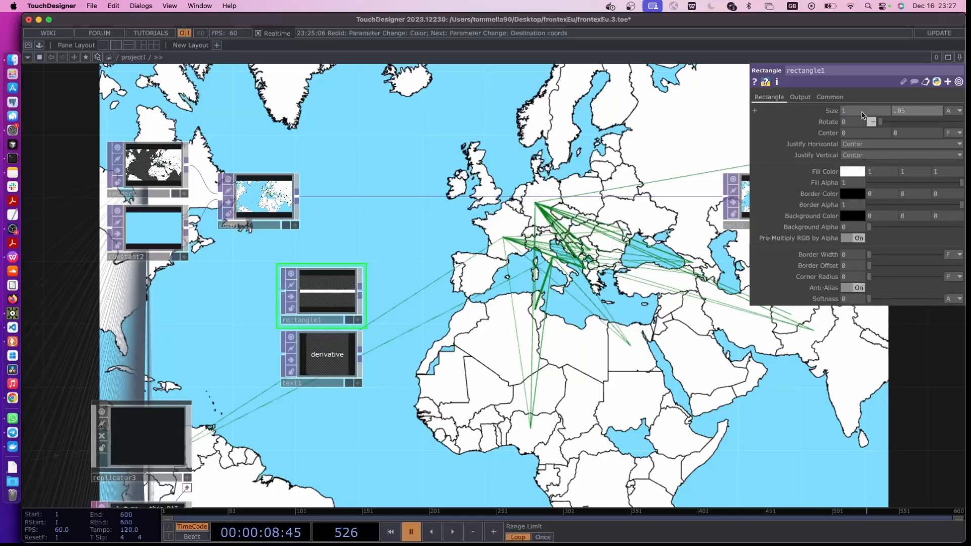
Set text1's resolution to 1280 x 720
{"action": "scroll", "coordinate": [337, 315], "scroll_direction": "up", "scroll_amount": 2}
{"action": "left_click", "coordinate": [319, 362]}
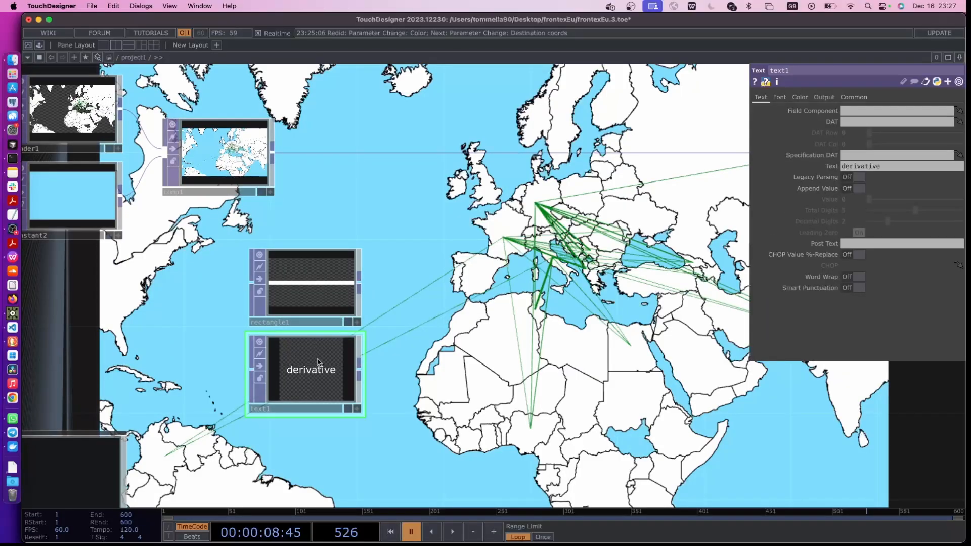
{"action": "left_click", "coordinate": [850, 99]}
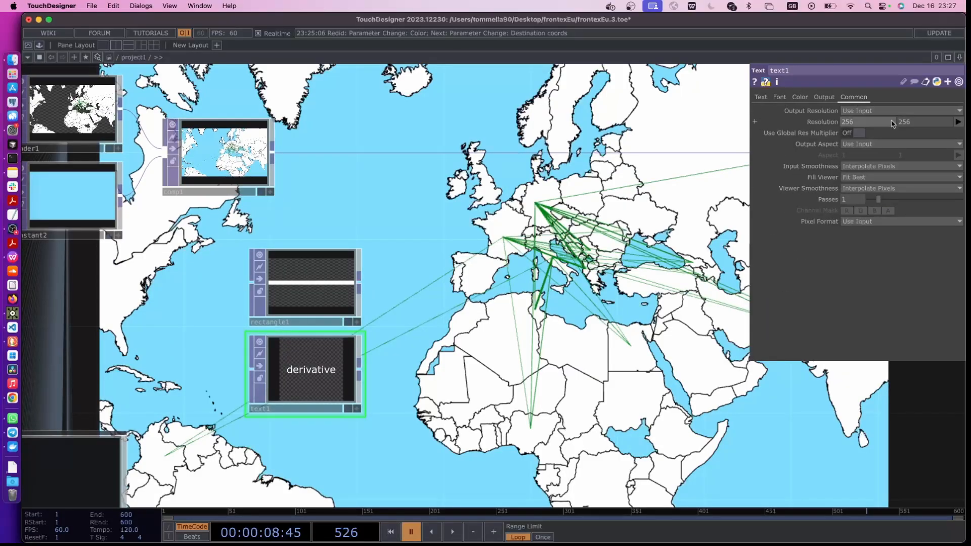
{"action": "left_click", "coordinate": [957, 121]}
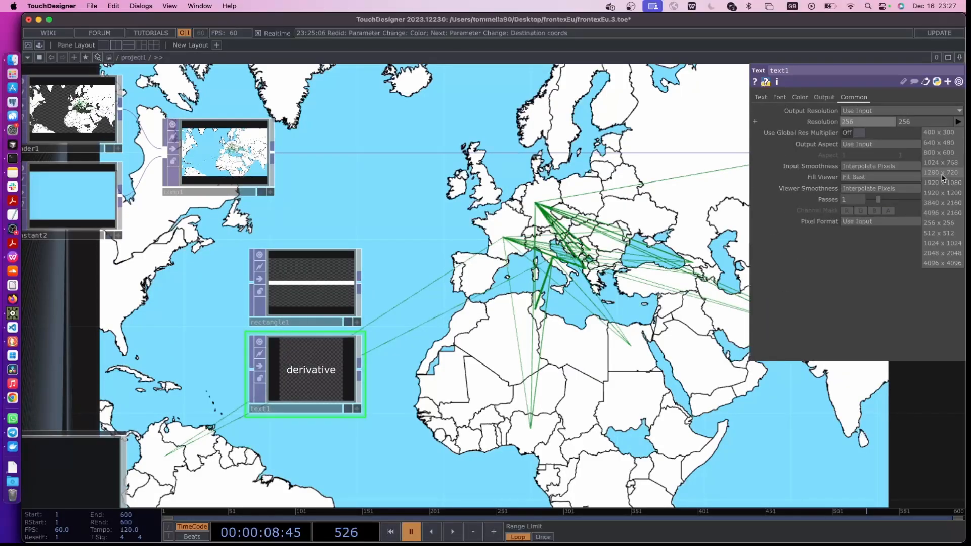
{"action": "left_click", "coordinate": [940, 173]}
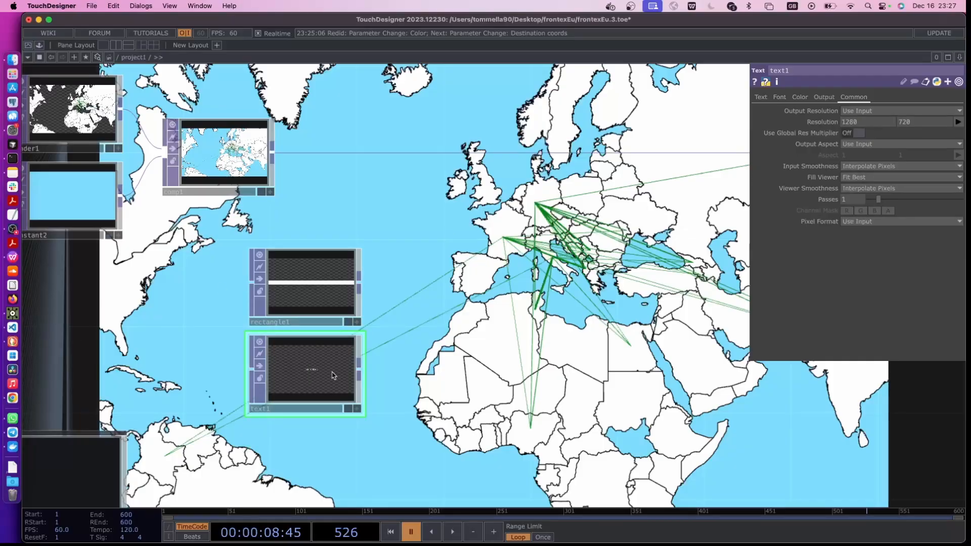
Set text1's Text to the two-line expression "EU DEPORTATION\n 2006 - 2022"
{"action": "left_click", "coordinate": [760, 97]}
{"action": "left_click", "coordinate": [882, 168]}
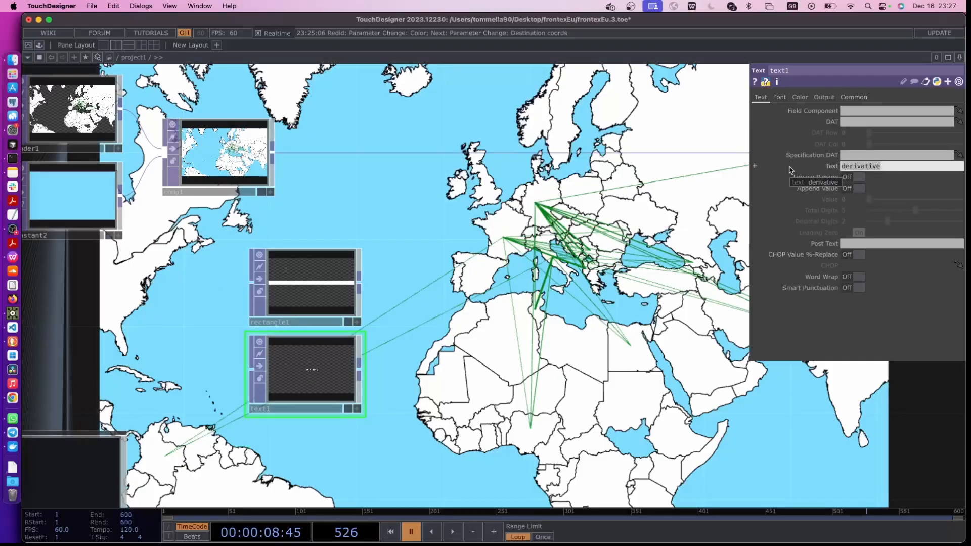
{"action": "type", "text": "EU DEPORTATION"}
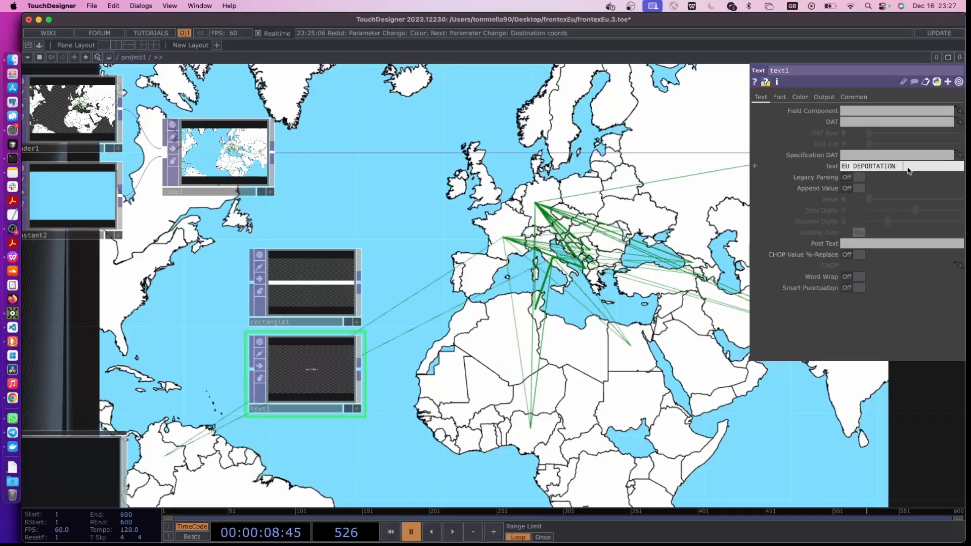
{"action": "left_click", "coordinate": [841, 166]}
{"action": "type", "text": "\""}
{"action": "left_click", "coordinate": [820, 167]}
{"action": "left_click", "coordinate": [805, 178]}
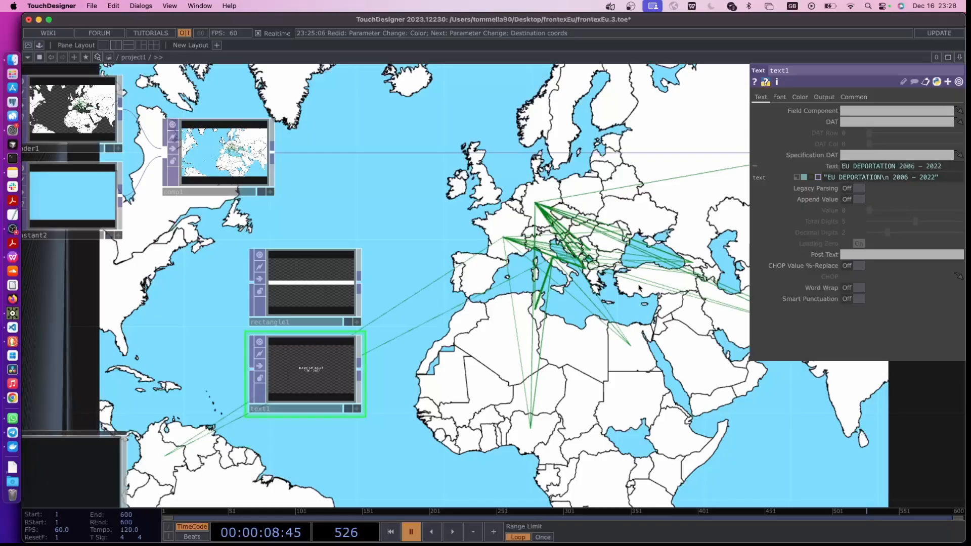
Reduce text1's font size to 26.5 pt
{"action": "scroll", "coordinate": [309, 386], "scroll_direction": "up", "scroll_amount": 5}
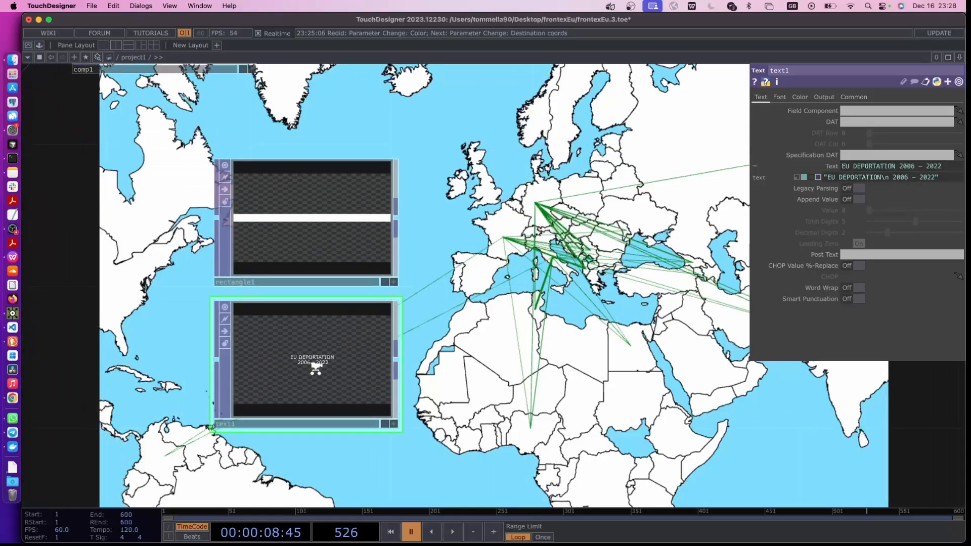
{"action": "scroll", "coordinate": [302, 367], "scroll_direction": "down", "scroll_amount": 3}
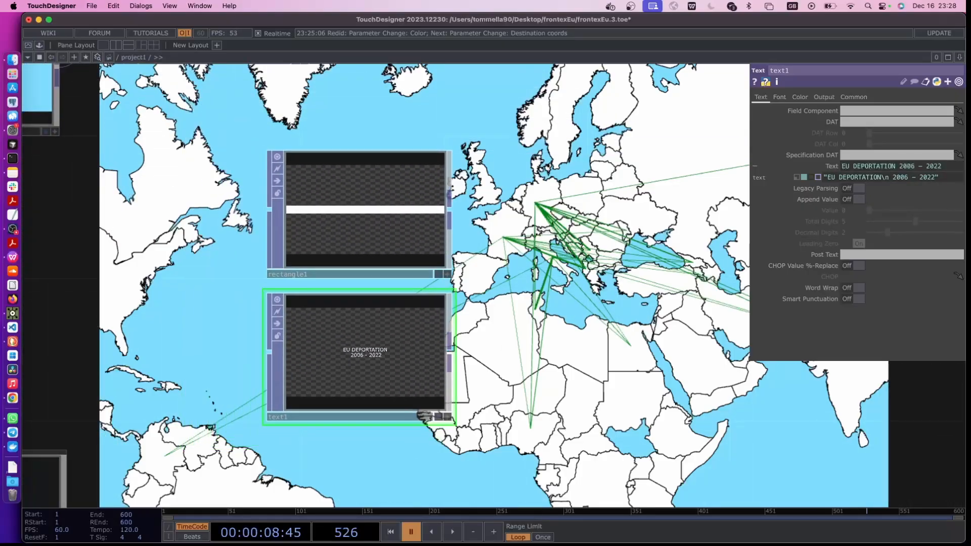
{"action": "left_click", "coordinate": [779, 98]}
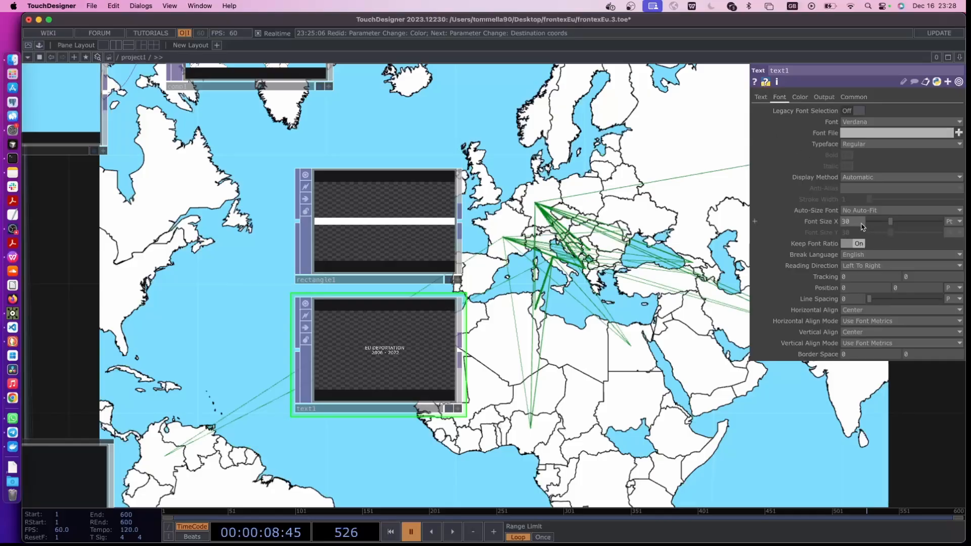
{"action": "mouse_move", "coordinate": [890, 222]}
{"action": "left_mouse_down"}
{"action": "mouse_move", "coordinate": [907, 222]}
{"action": "mouse_move", "coordinate": [889, 220]}
{"action": "left_mouse_up"}
{"action": "left_click_drag", "start_coordinate": [568, 355], "coordinate": [455, 390]}
{"action": "scroll", "coordinate": [396, 375], "scroll_direction": "up", "scroll_amount": 1}
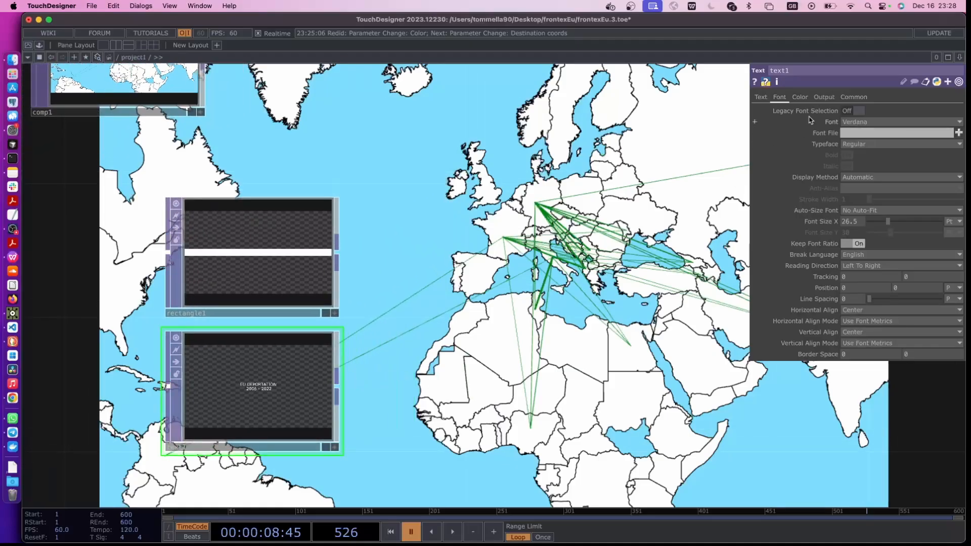
Set text1's font color to black
{"action": "left_click", "coordinate": [800, 97]}
{"action": "left_click", "coordinate": [843, 122]}
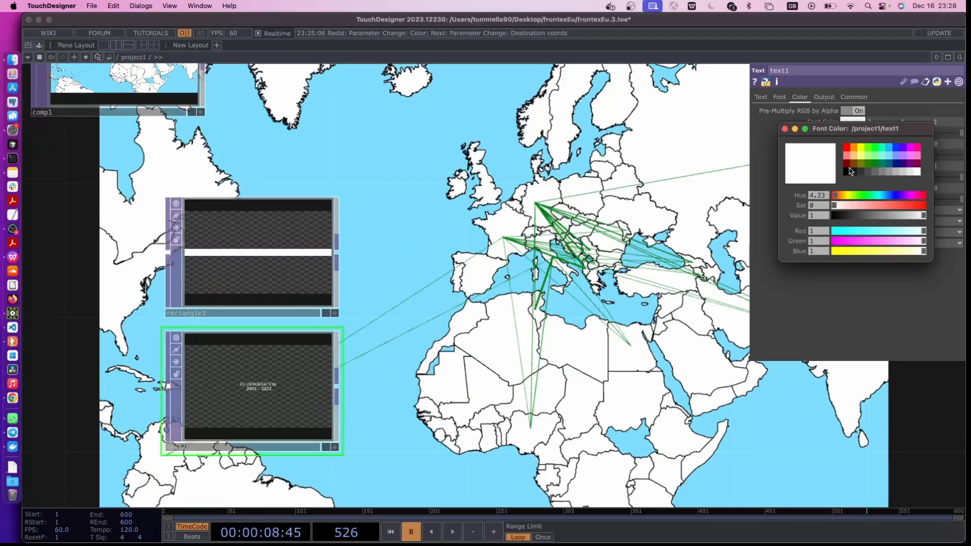
{"action": "left_click", "coordinate": [847, 171]}
Combine rectangle1 and text1 in a new Composite using the Over operation, with text1 ordered first
{"action": "key", "text": "Tab"}
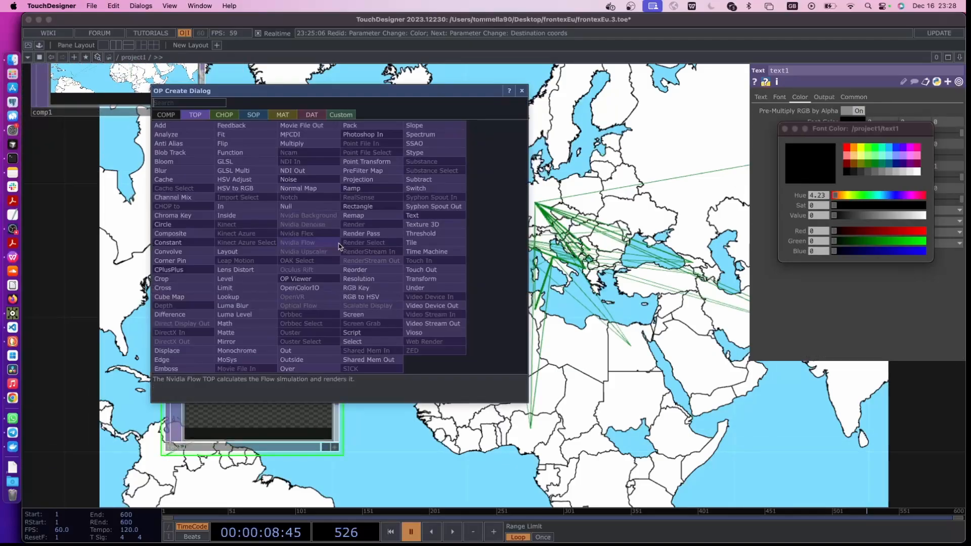
{"action": "left_click", "coordinate": [171, 233]}
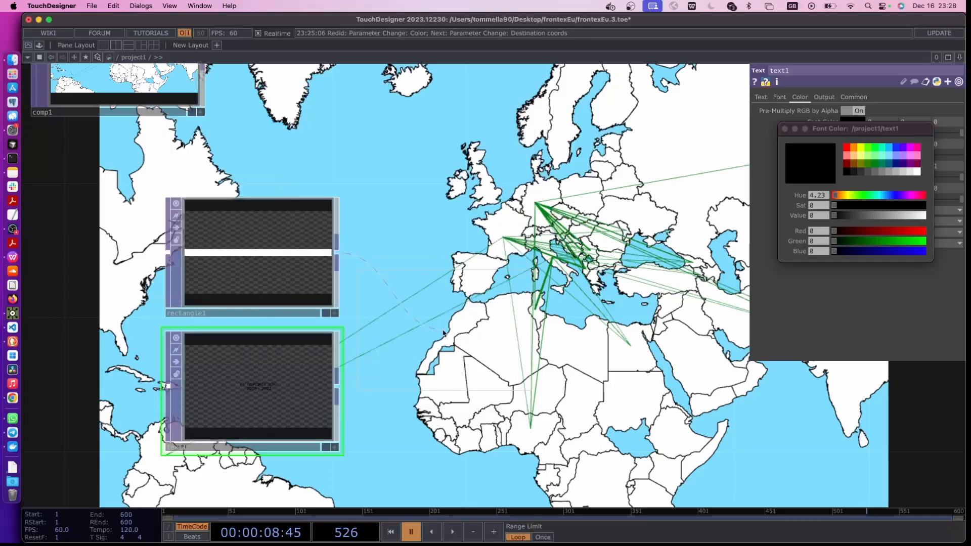
{"action": "left_click", "coordinate": [443, 333]}
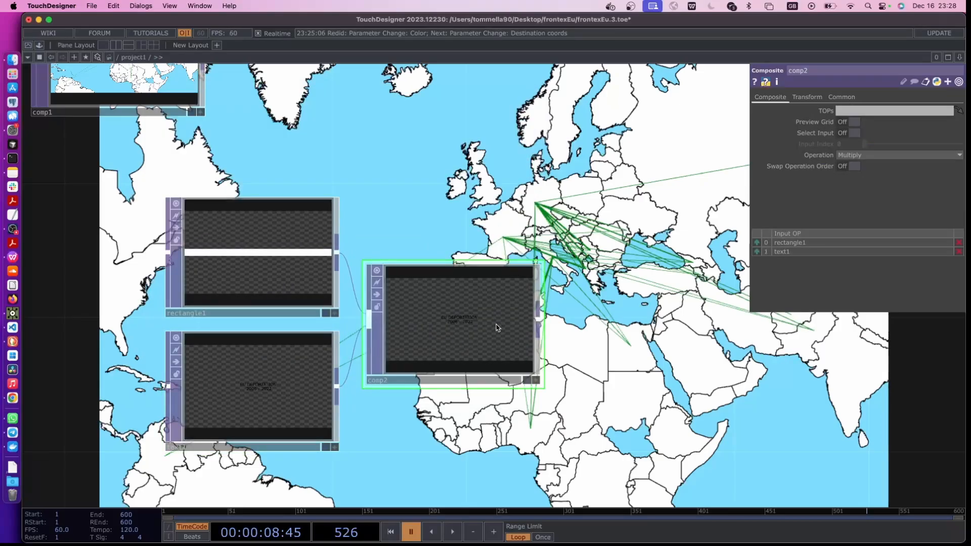
{"action": "left_click", "coordinate": [884, 155]}
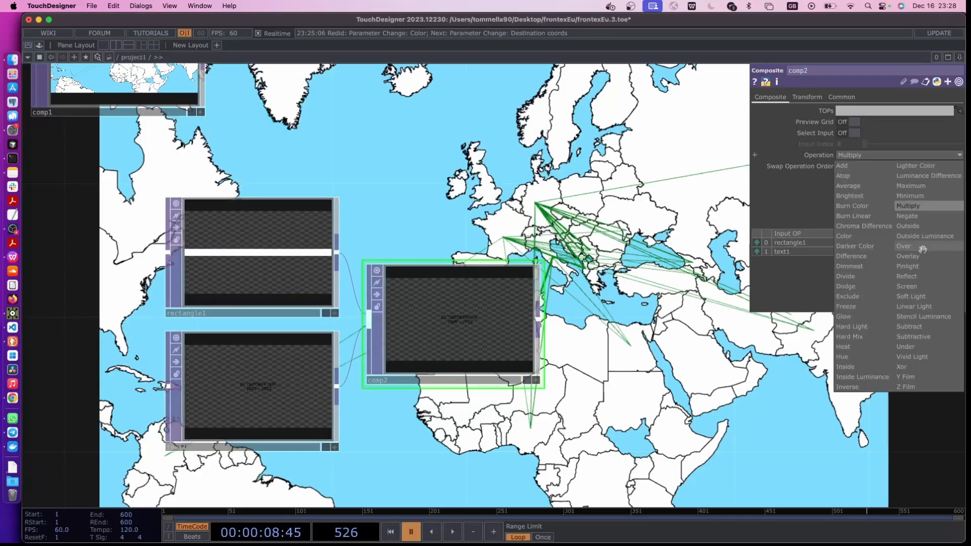
{"action": "left_click", "coordinate": [922, 248]}
{"action": "left_click", "coordinate": [757, 251]}
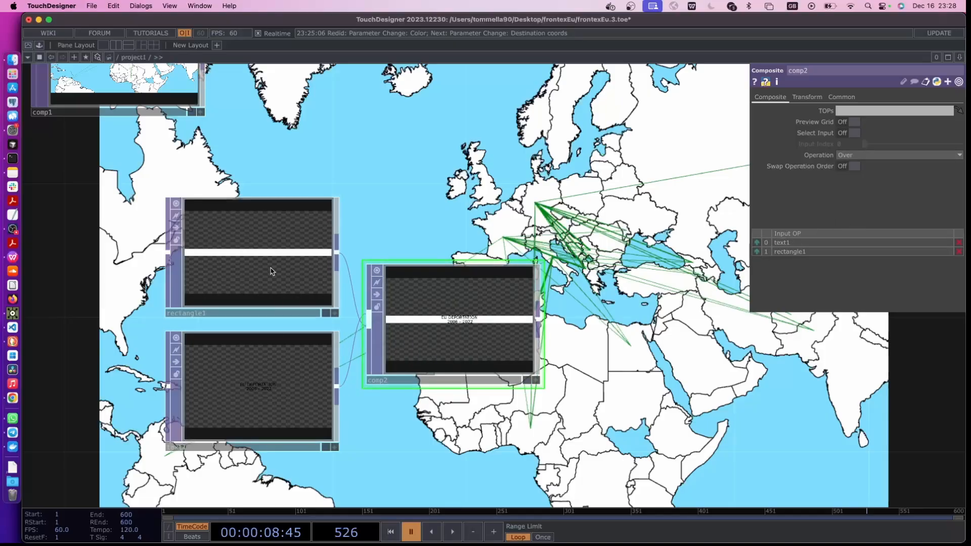
Add a Composite between comp1 and null2 that layers the comp2 banner on the map with the Over operation
{"action": "left_click_drag", "start_coordinate": [587, 351], "coordinate": [480, 365]}
{"action": "scroll", "coordinate": [470, 358], "scroll_direction": "down", "scroll_amount": 5}
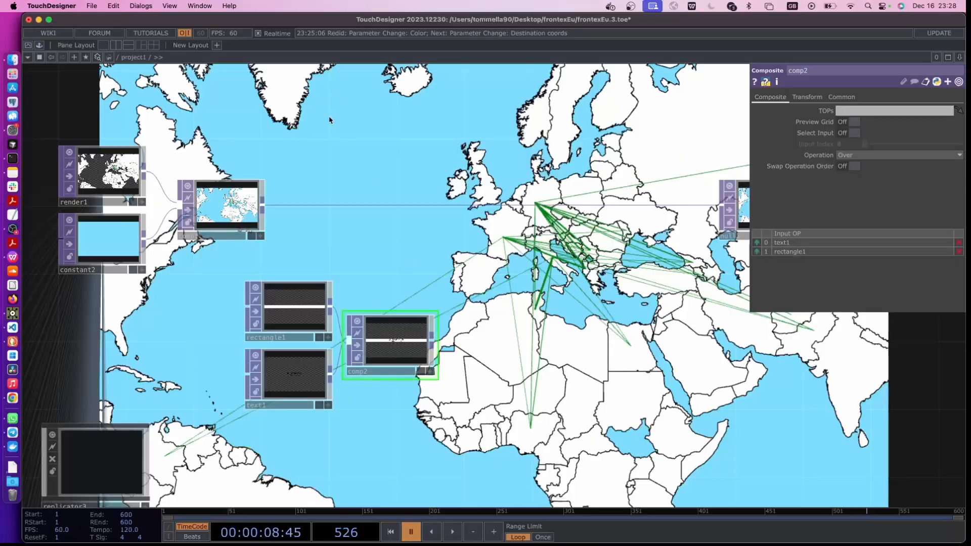
{"action": "right_click", "coordinate": [433, 338]}
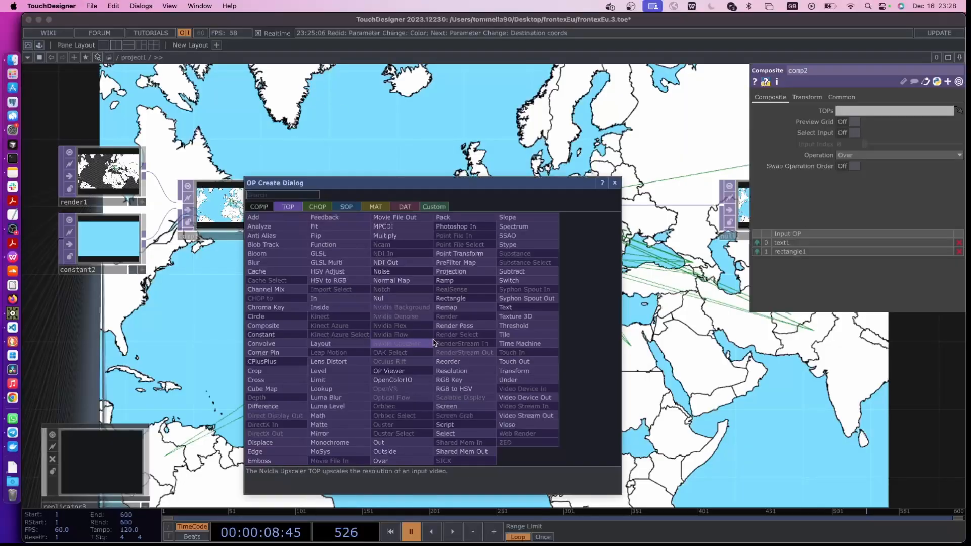
{"action": "type", "text": "compo"}
{"action": "left_click", "coordinate": [283, 326]}
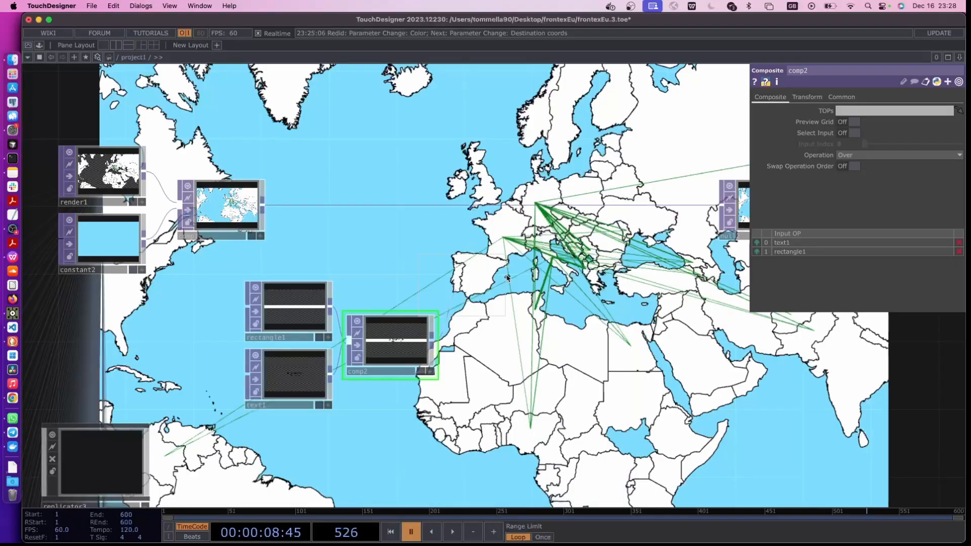
{"action": "left_click", "coordinate": [526, 243]}
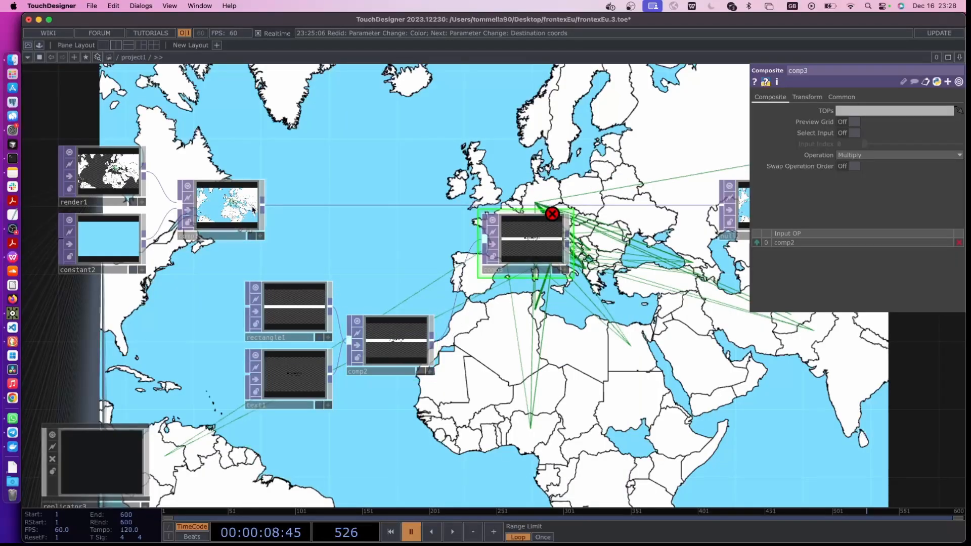
{"action": "left_click_drag", "start_coordinate": [468, 253], "coordinate": [565, 205]}
{"action": "left_click", "coordinate": [898, 155]}
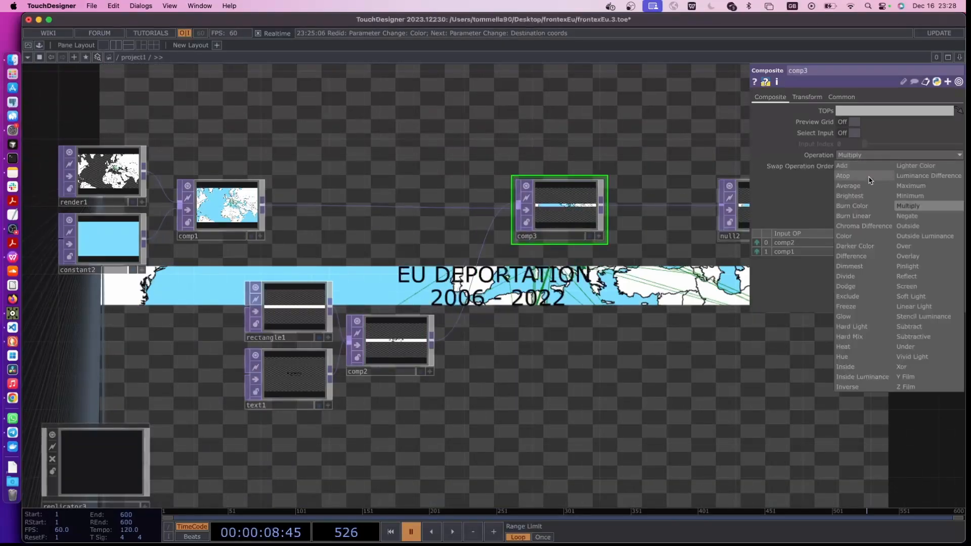
{"action": "left_click", "coordinate": [914, 246]}
Insert a Transform between comp2 and comp3 and translate the banner vertically up to the map's upper edge
{"action": "left_click_drag", "start_coordinate": [605, 331], "coordinate": [561, 376]}
{"action": "scroll", "coordinate": [500, 365], "scroll_direction": "up", "scroll_amount": 1}
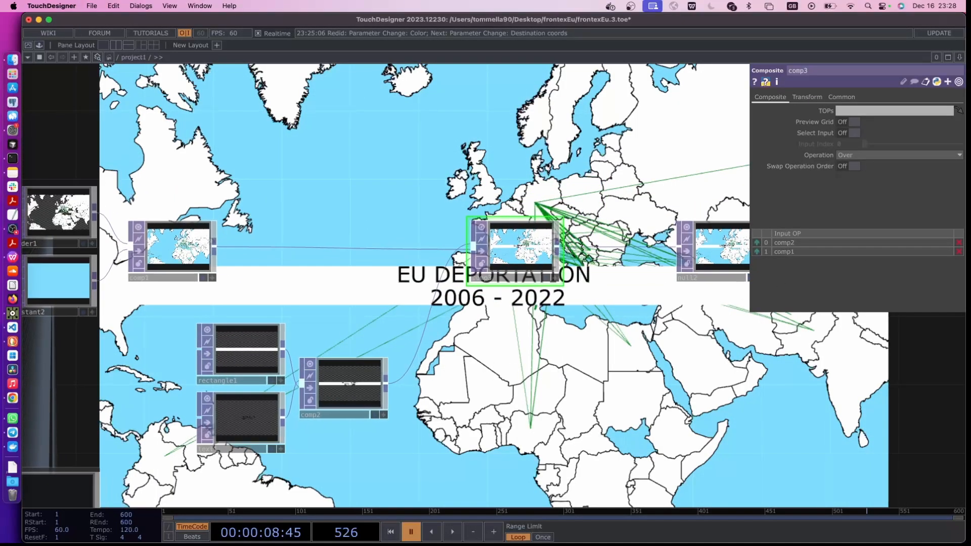
{"action": "left_click", "coordinate": [235, 360]}
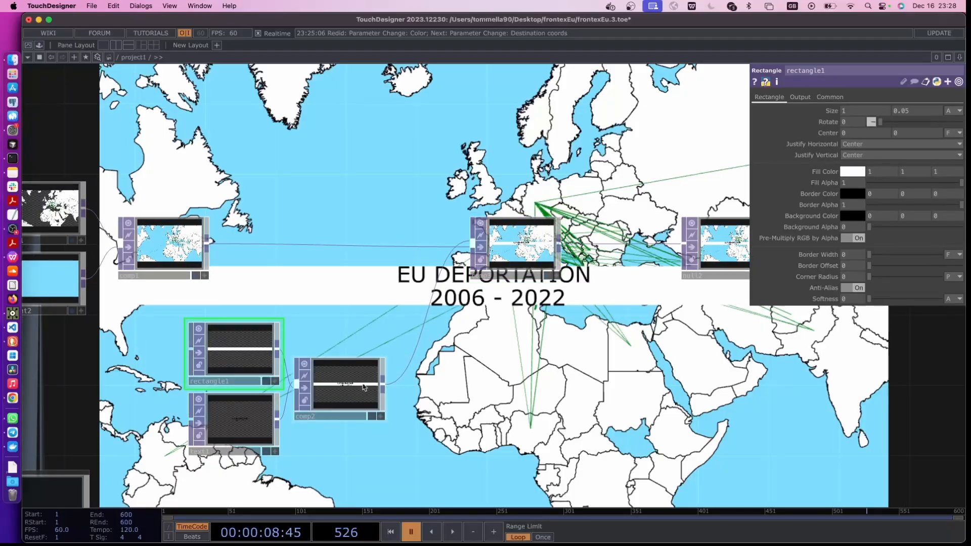
{"action": "left_click_drag", "start_coordinate": [348, 393], "coordinate": [296, 393]}
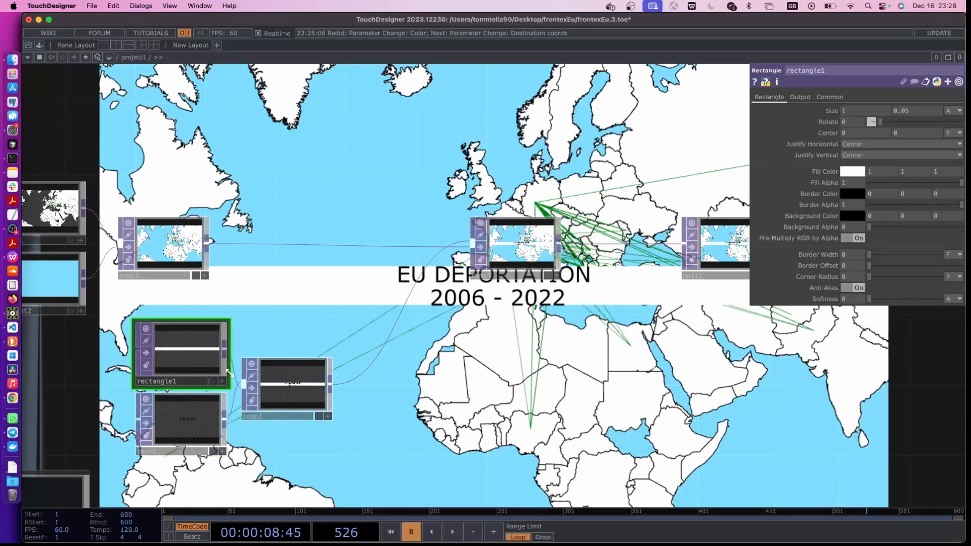
{"action": "right_click", "coordinate": [368, 357]}
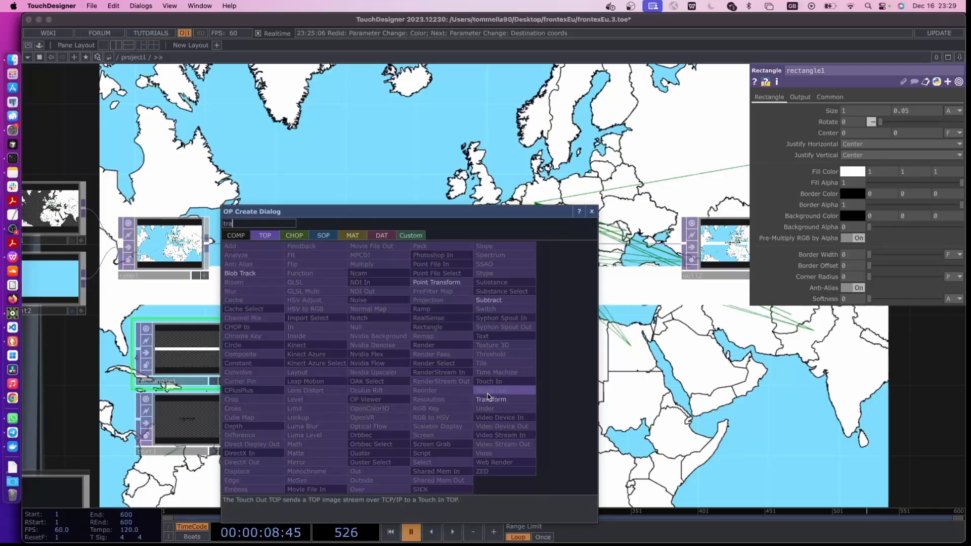
{"action": "left_click", "coordinate": [490, 400]}
{"action": "left_click", "coordinate": [378, 387]}
{"action": "left_click_drag", "start_coordinate": [378, 388], "coordinate": [361, 369]}
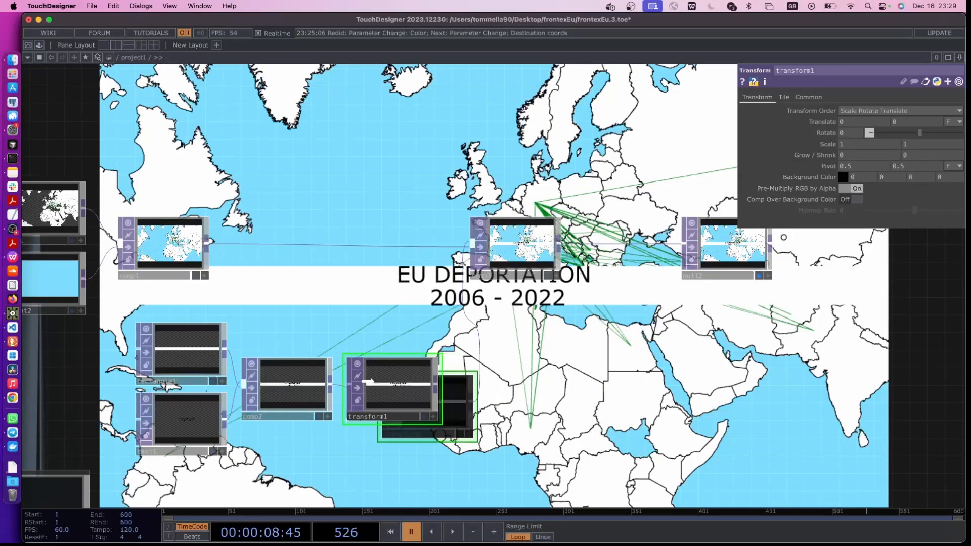
{"action": "left_click_drag", "start_coordinate": [891, 127], "coordinate": [900, 108]}
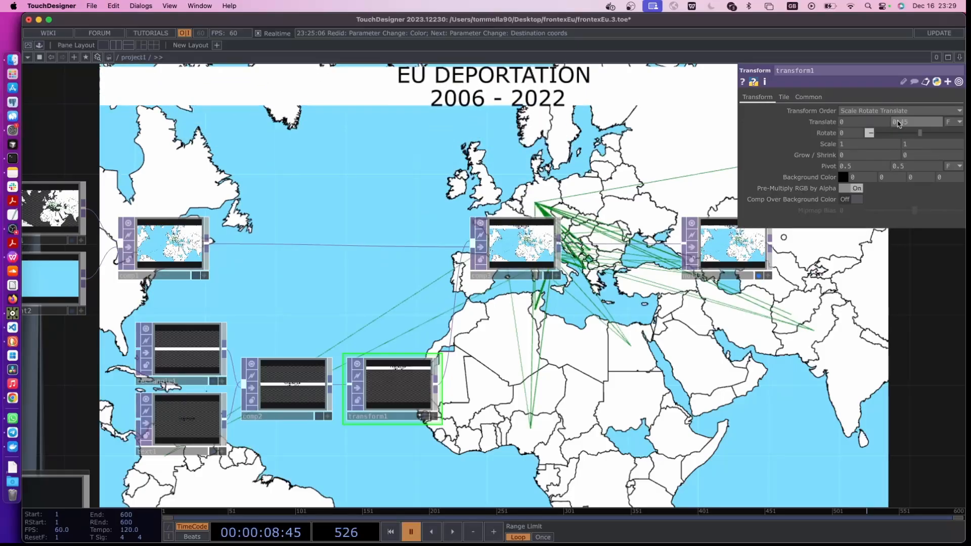
Set rectangle1's vertical Size to 0.057 and its Border Width to 0.0028
{"action": "left_click", "coordinate": [215, 354]}
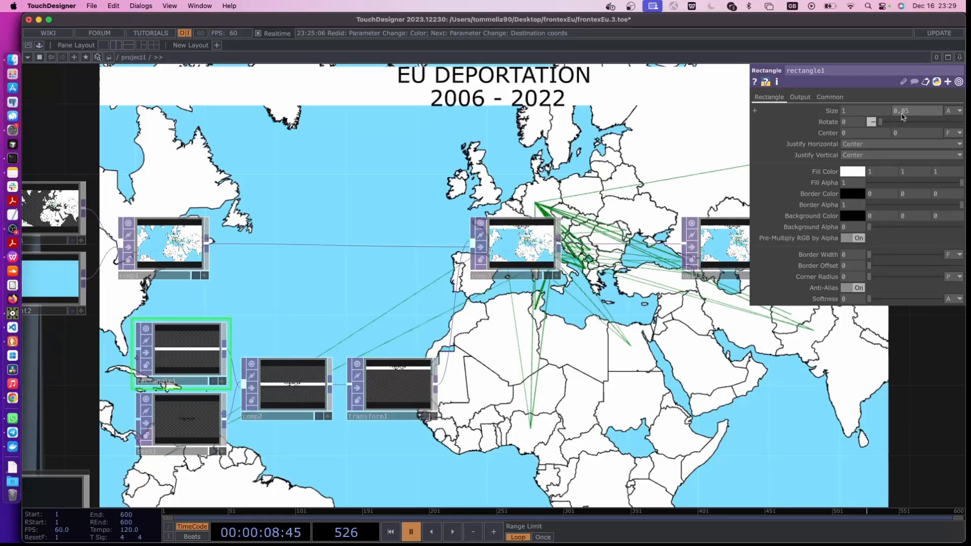
{"action": "left_click_drag", "start_coordinate": [902, 115], "coordinate": [903, 116]}
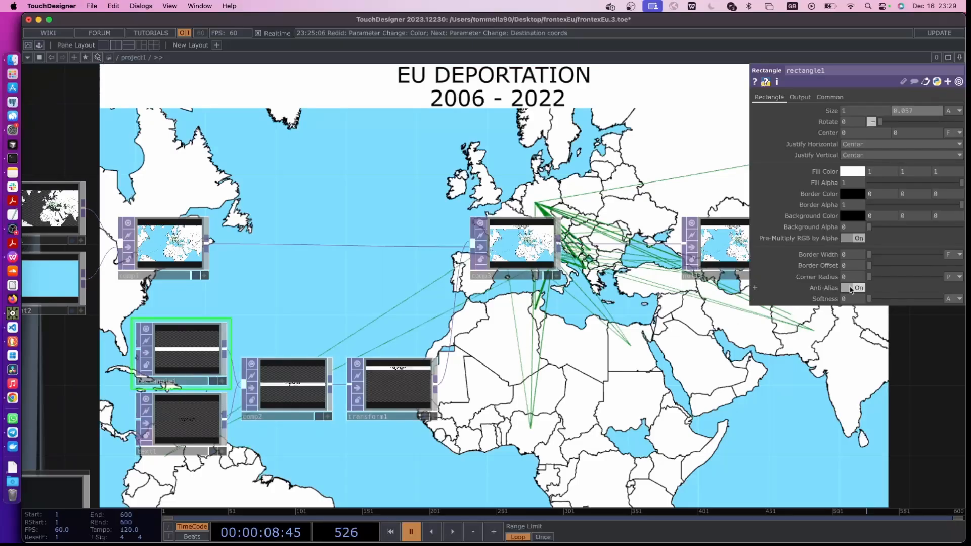
{"action": "left_click_drag", "start_coordinate": [870, 255], "coordinate": [872, 258]}
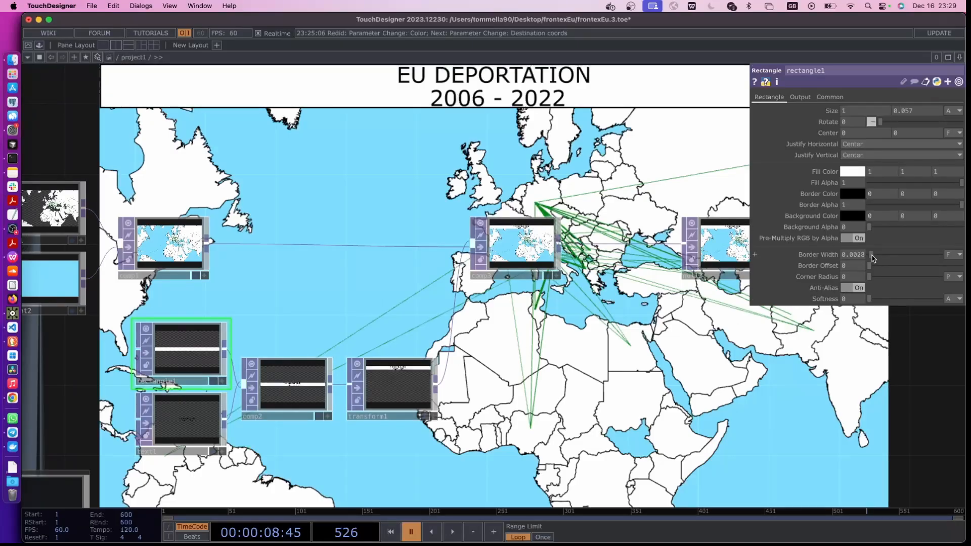
Close text1's font color picker and reduce its font size to 23 pt
{"action": "left_click", "coordinate": [189, 421]}
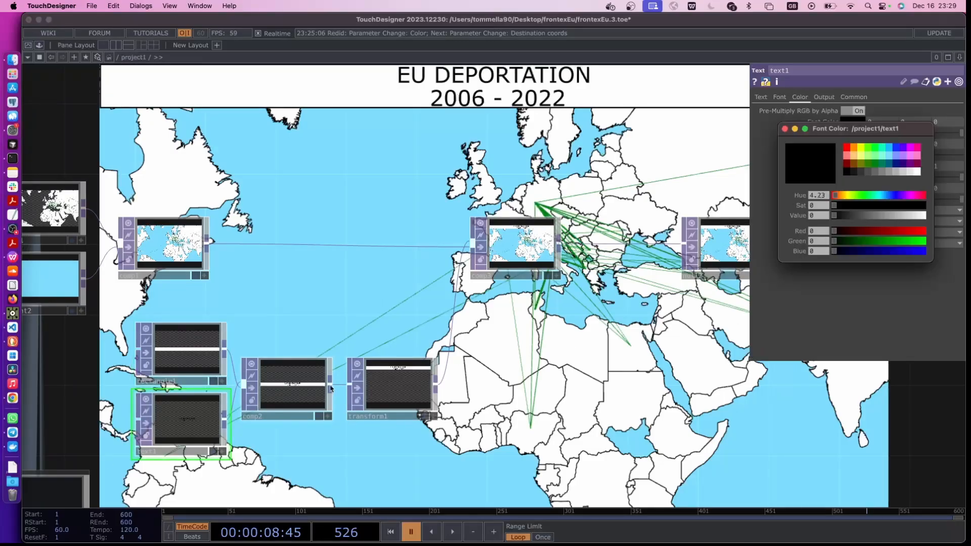
{"action": "left_click", "coordinate": [794, 129]}
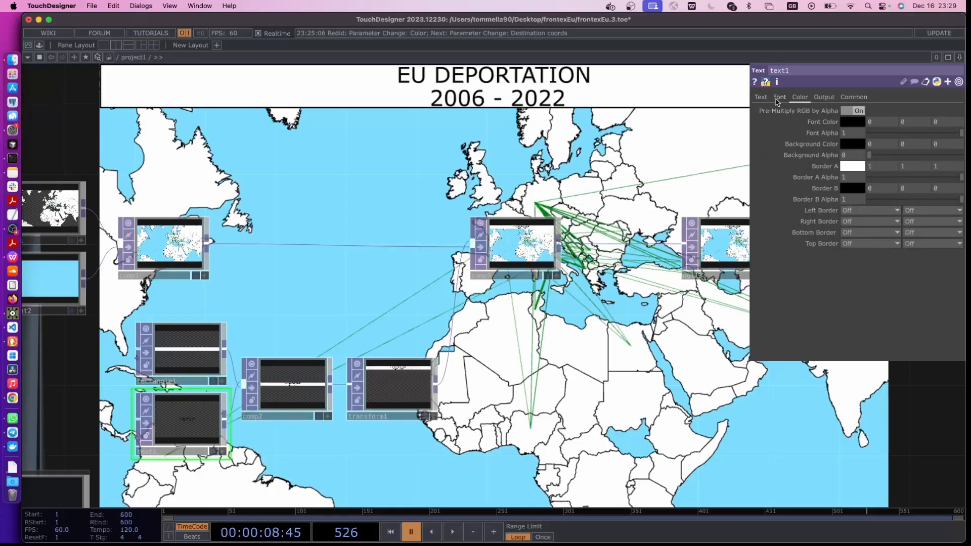
{"action": "left_click", "coordinate": [778, 101]}
{"action": "left_click_drag", "start_coordinate": [888, 223], "coordinate": [885, 223]}
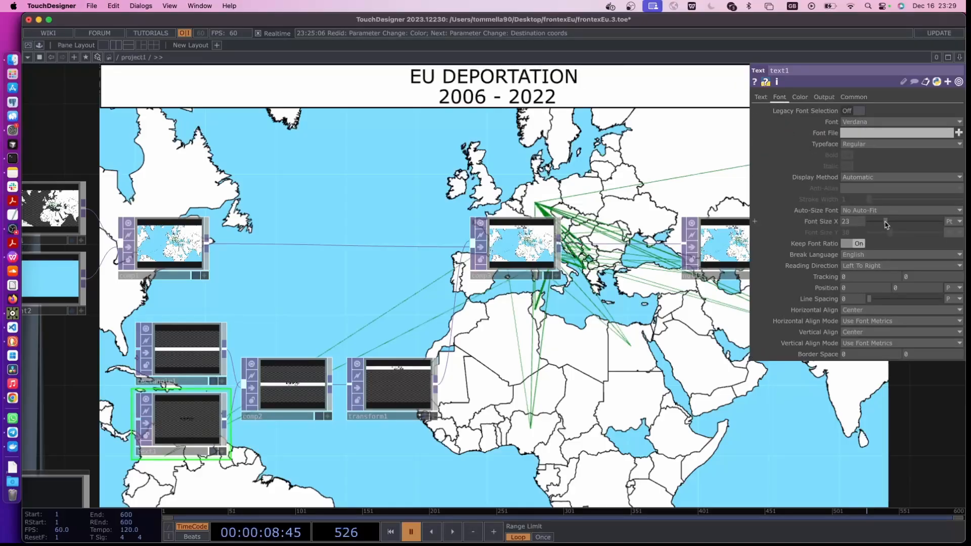
{"action": "scroll", "coordinate": [489, 406], "scroll_direction": "right", "scroll_amount": 2}
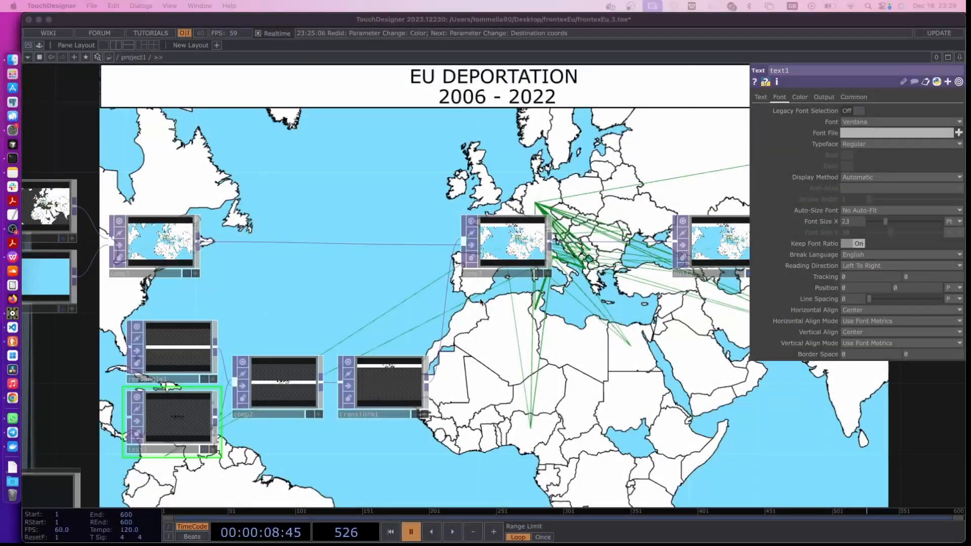
{"action": "left_click", "coordinate": [431, 285]}
{"action": "left_click_drag", "start_coordinate": [429, 283], "coordinate": [398, 323]}
{"action": "left_click_drag", "start_coordinate": [371, 264], "coordinate": [462, 351]}
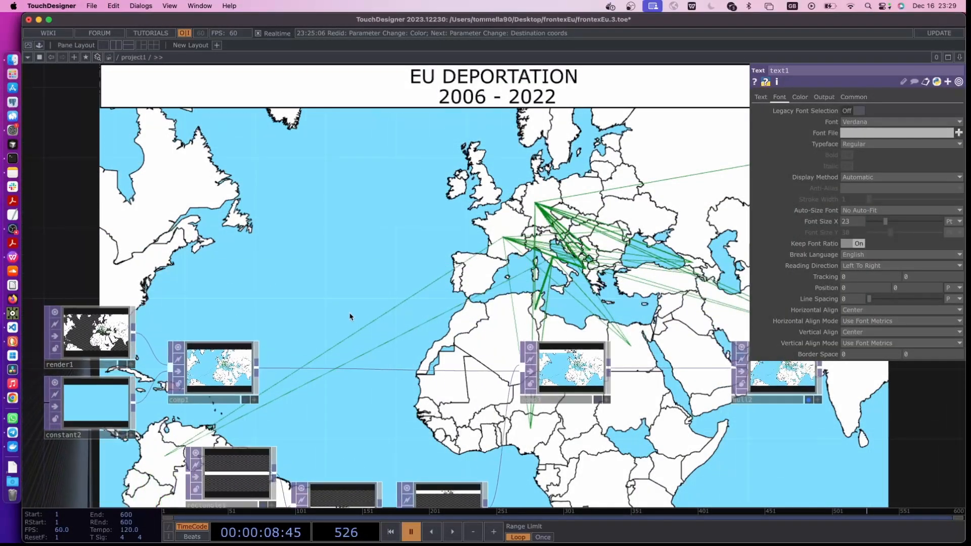
{"action": "left_click_drag", "start_coordinate": [350, 316], "coordinate": [435, 301]}
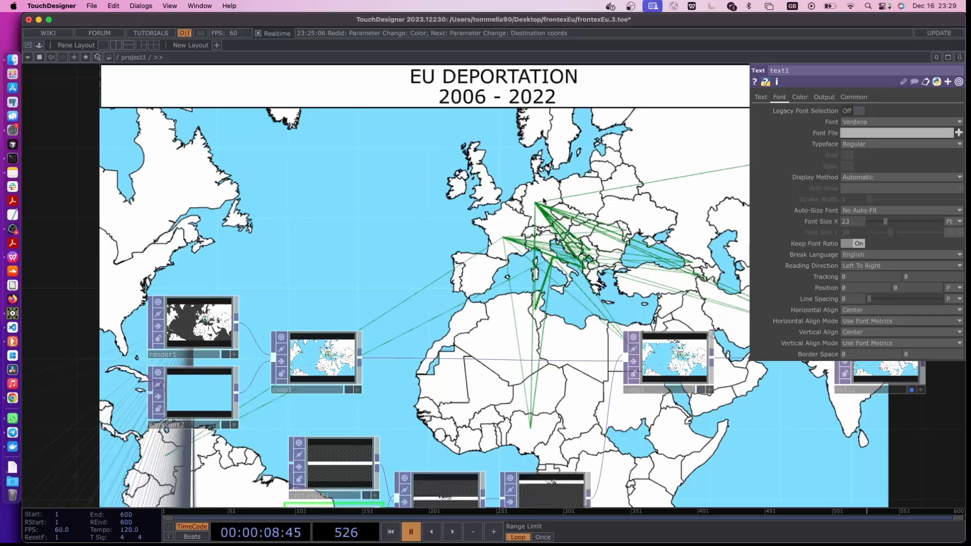
{"action": "left_click_drag", "start_coordinate": [543, 201], "coordinate": [539, 257]}
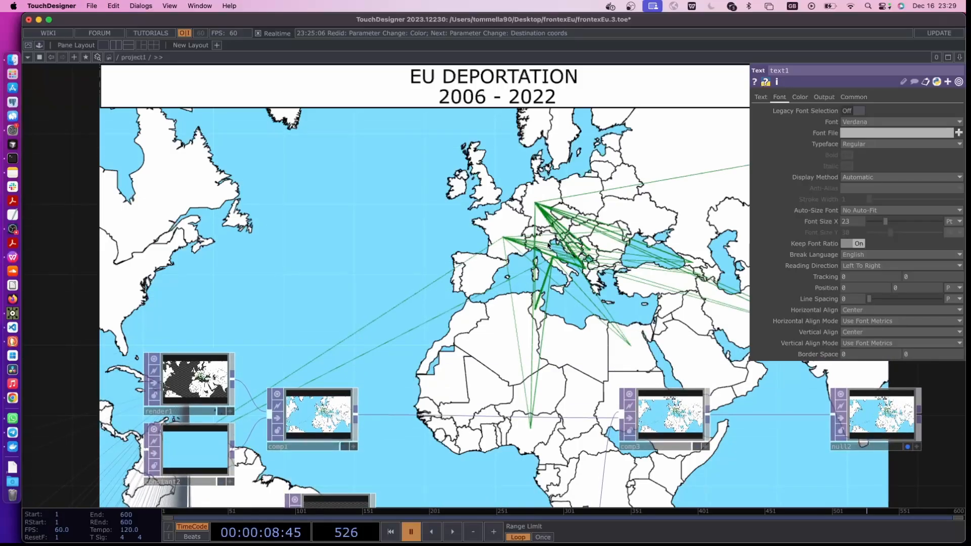